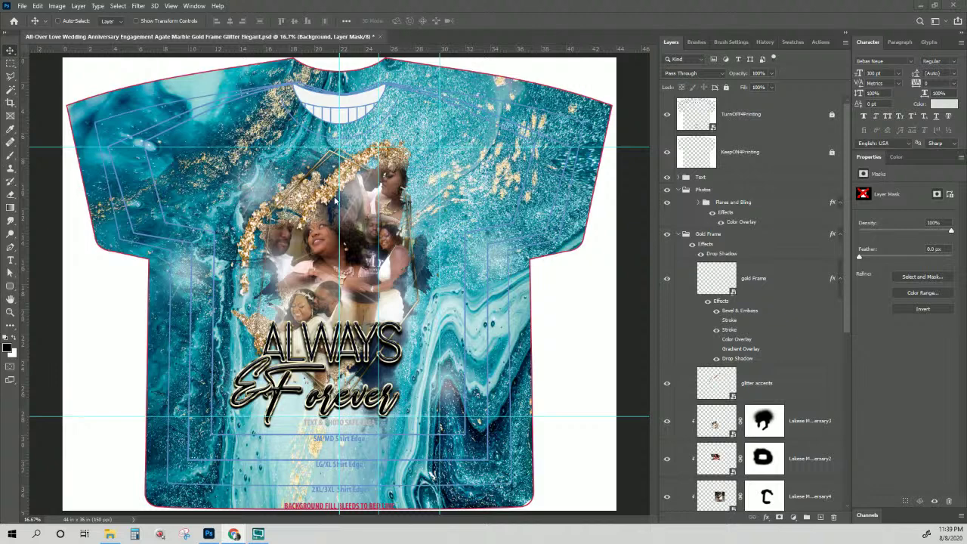
# Preview the design with the Background group's layer mask enabled, and disable the mask again for full shirt coverage.
pyautogui.scroll(-5, 714, 272)
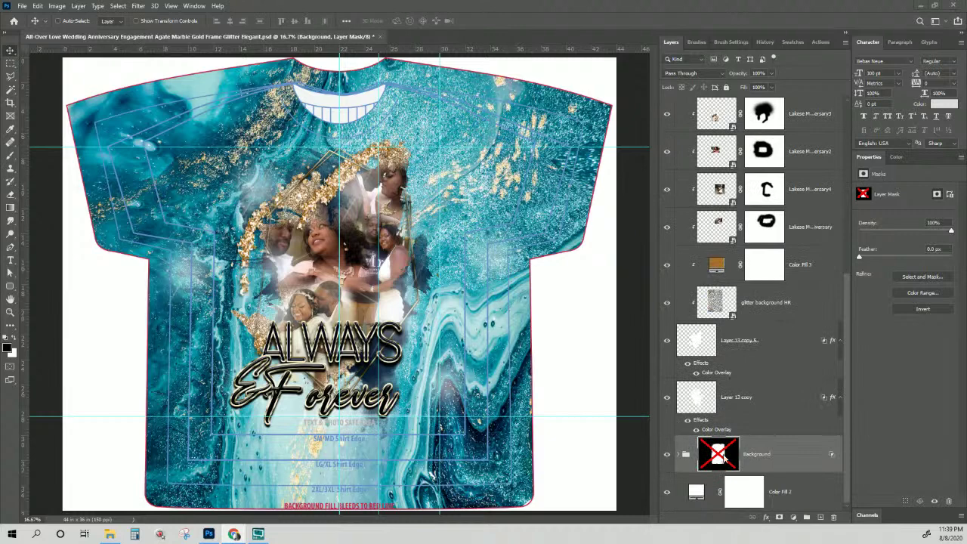
pyautogui.keyDown('shift'); pyautogui.click(718, 454); pyautogui.keyUp('shift')
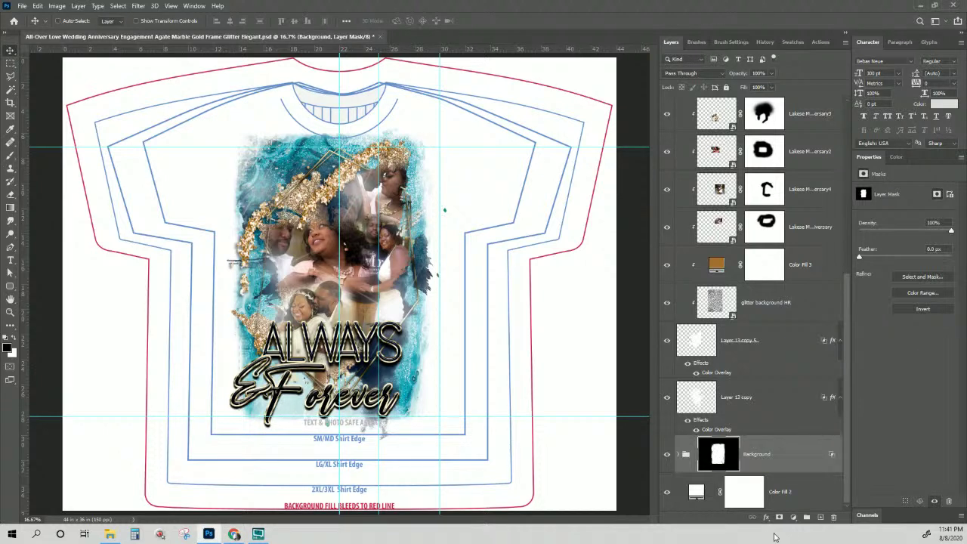
pyautogui.rightClick(722, 457)
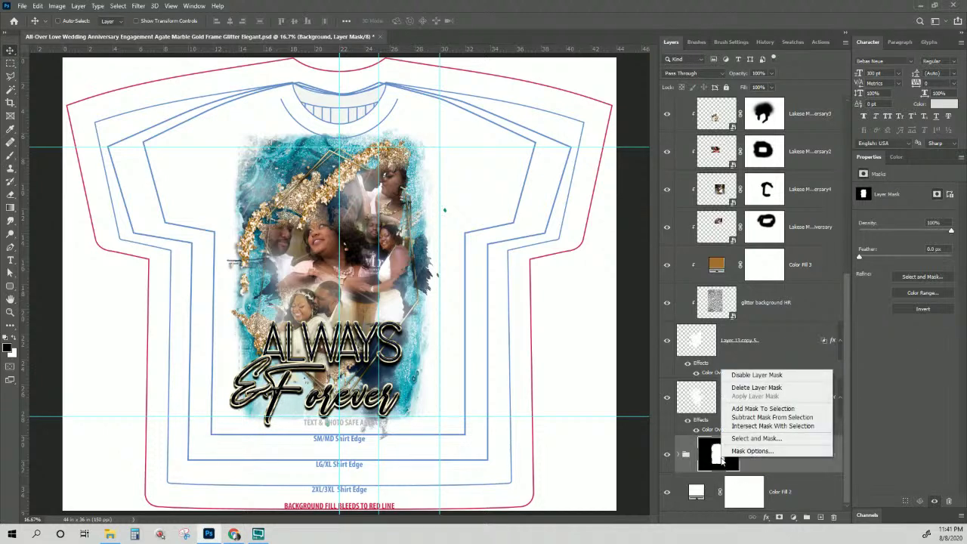
pyautogui.click(755, 376)
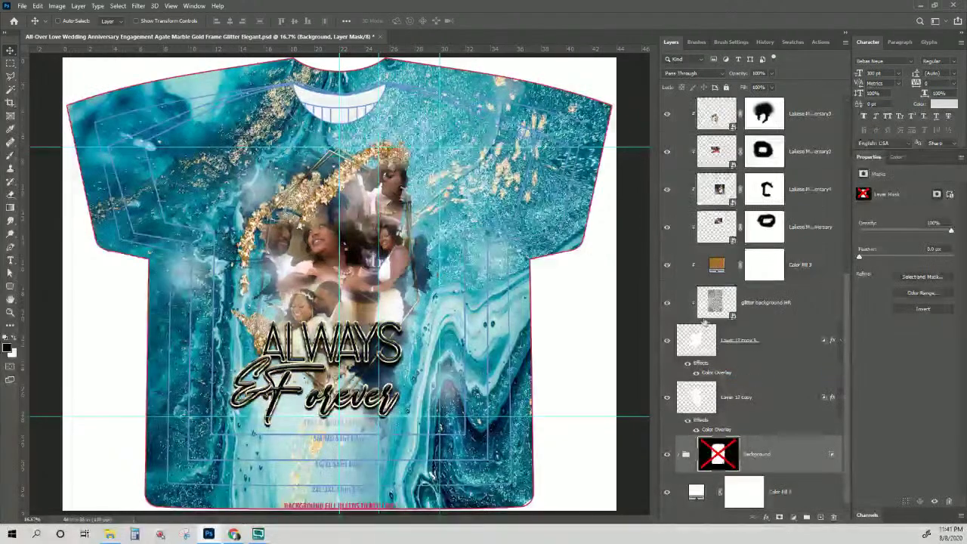
# Collapse the Gold Frame group in the layer stack.
pyautogui.scroll(8, 718, 317)
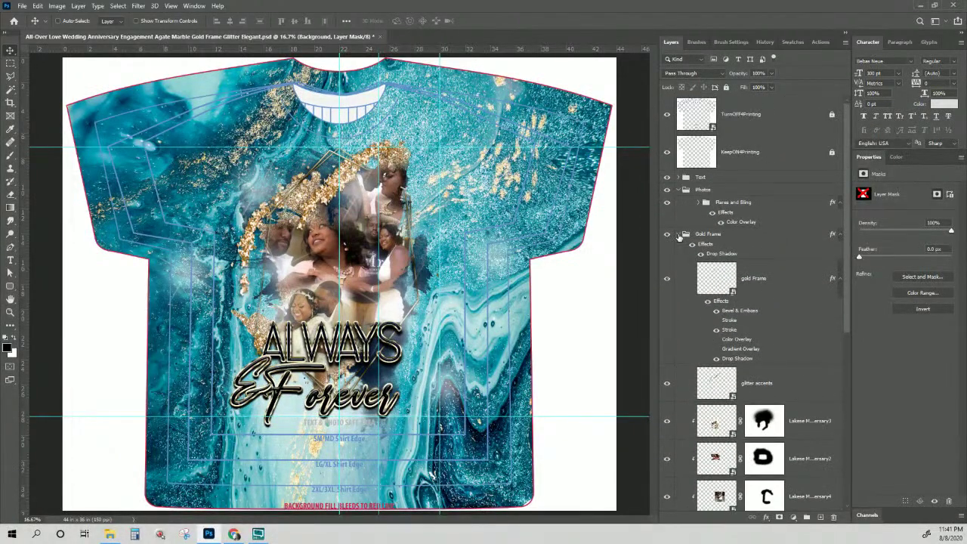
pyautogui.click(678, 234)
pyautogui.scroll(-2, 739, 347)
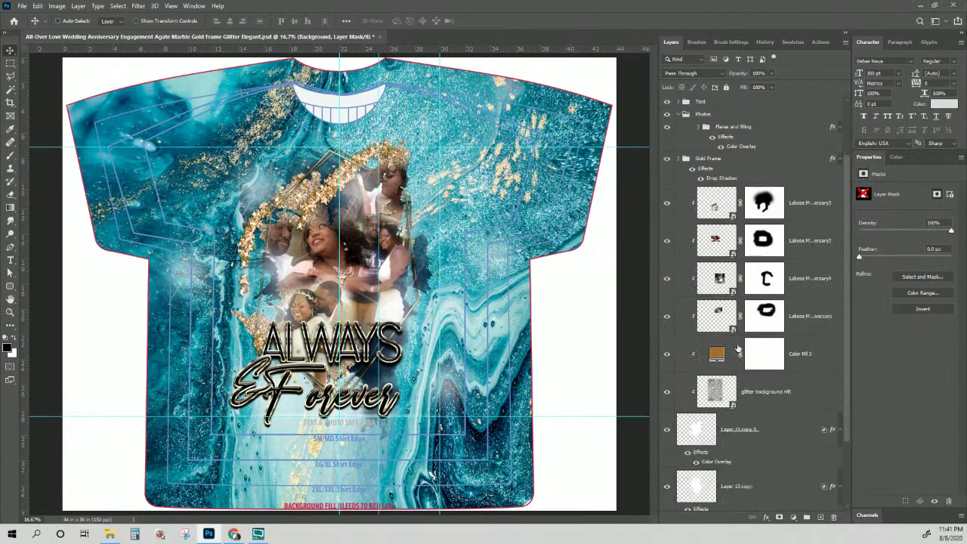
pyautogui.scroll(-2, 738, 348)
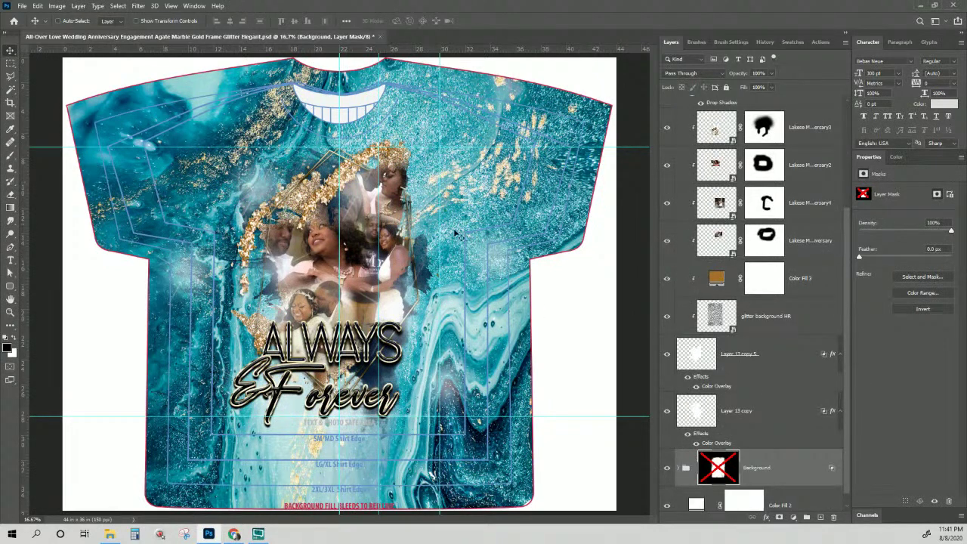
pyautogui.scroll(2, 720, 391)
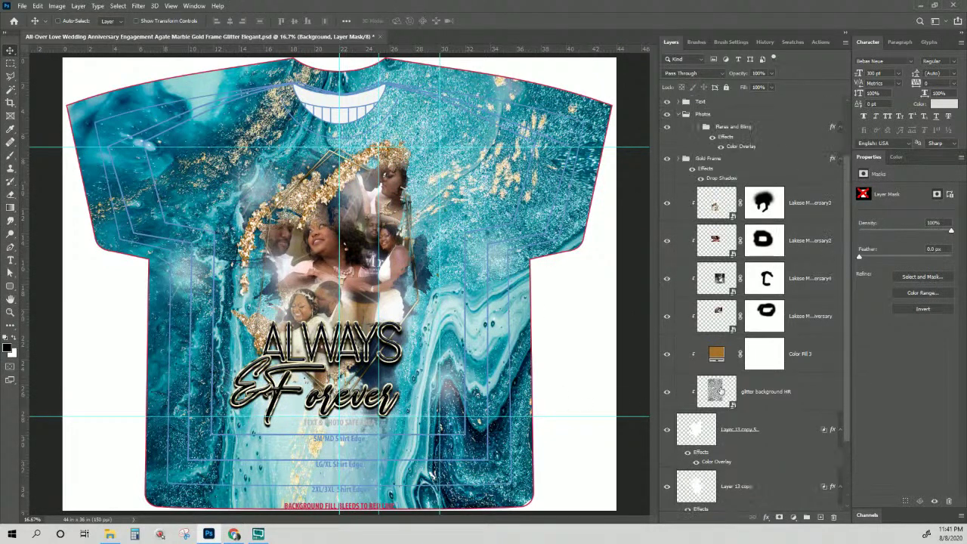
pyautogui.scroll(-2, 720, 390)
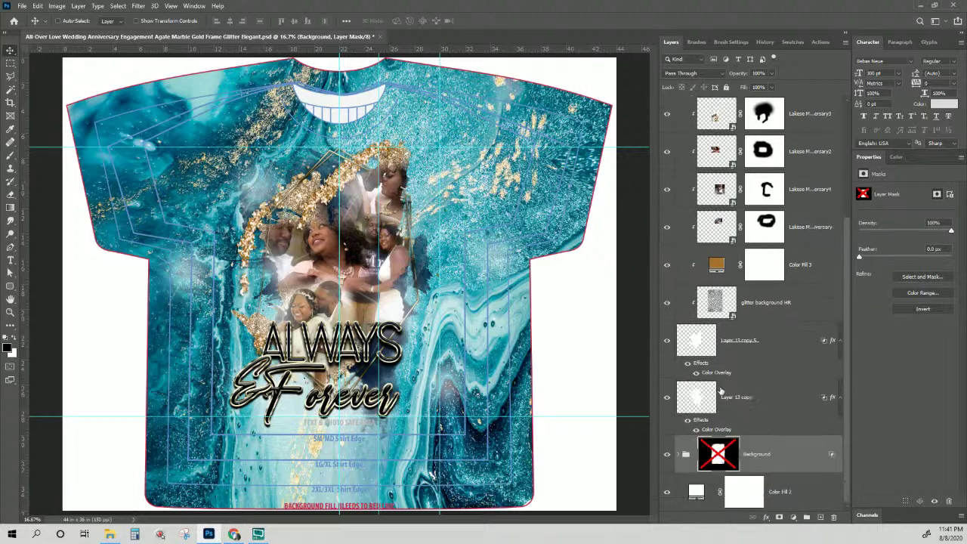
# Expand the Background group and preview its Hue/Saturation adjustment over the marble texture, turning it on and off again.
pyautogui.click(682, 455)
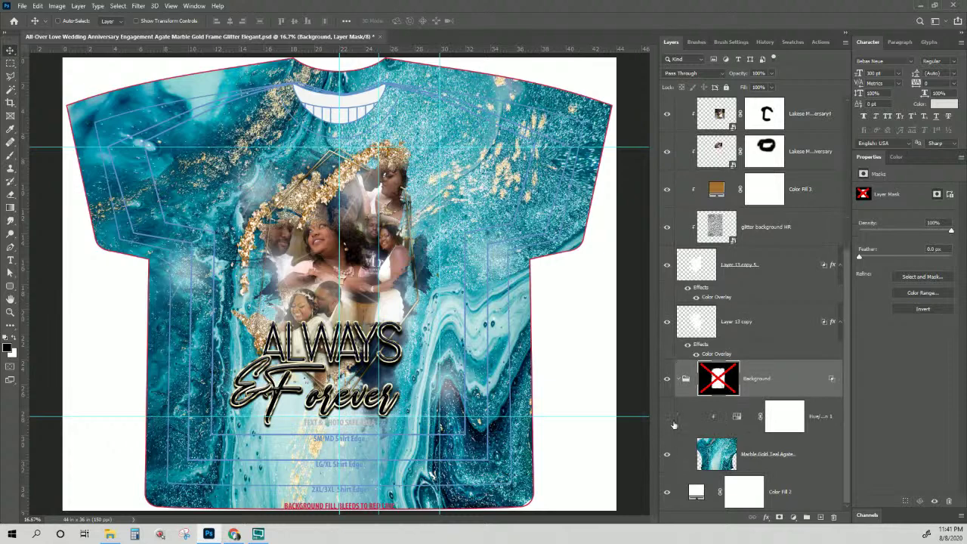
pyautogui.click(667, 416)
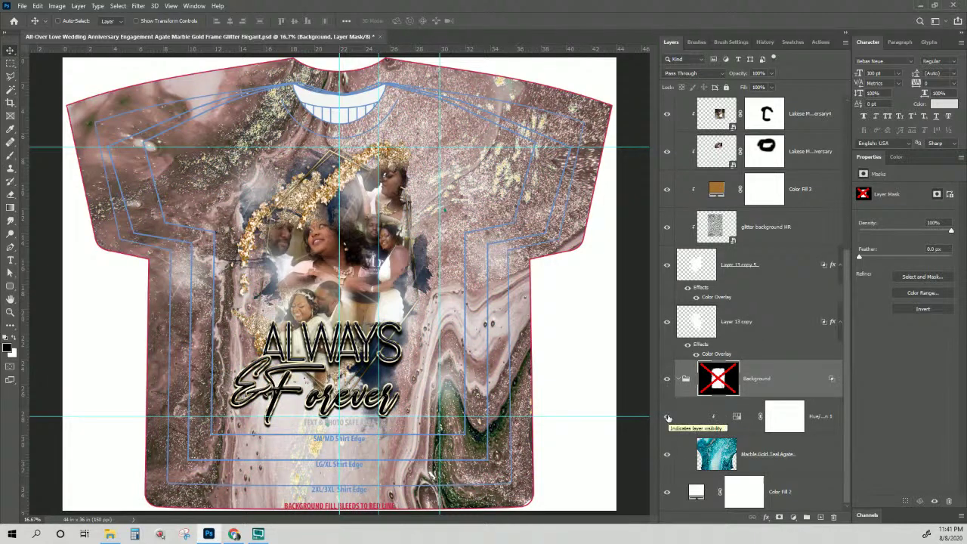
pyautogui.click(668, 416)
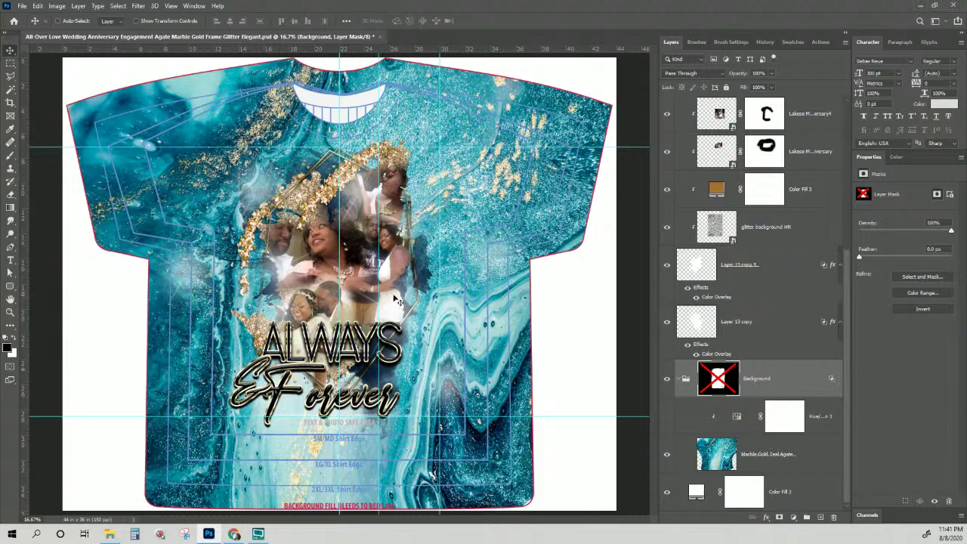
# Temporarily hide the second, third and fourth clipped anniversary photos to inspect the glitter backdrop, and show them again.
pyautogui.scroll(4, 761, 275)
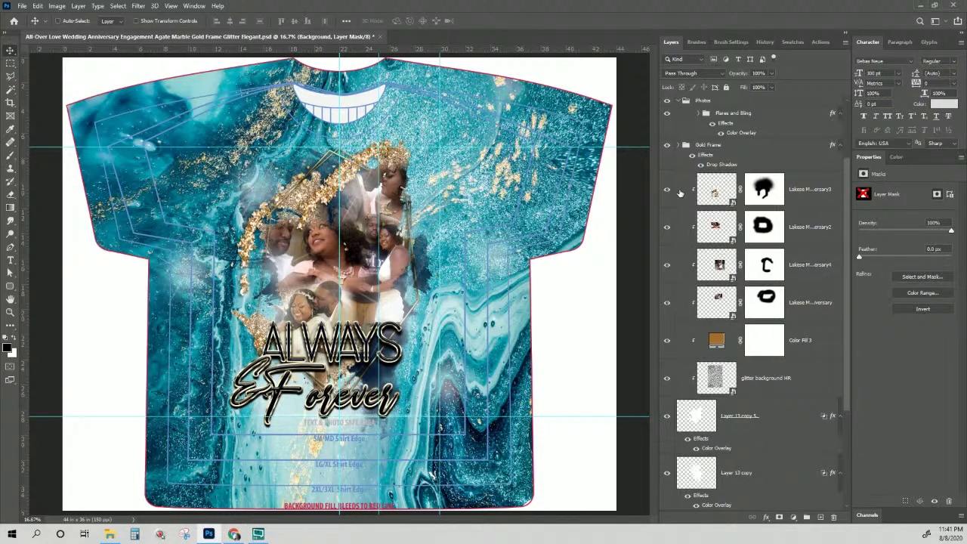
pyautogui.click(667, 226)
pyautogui.click(667, 303)
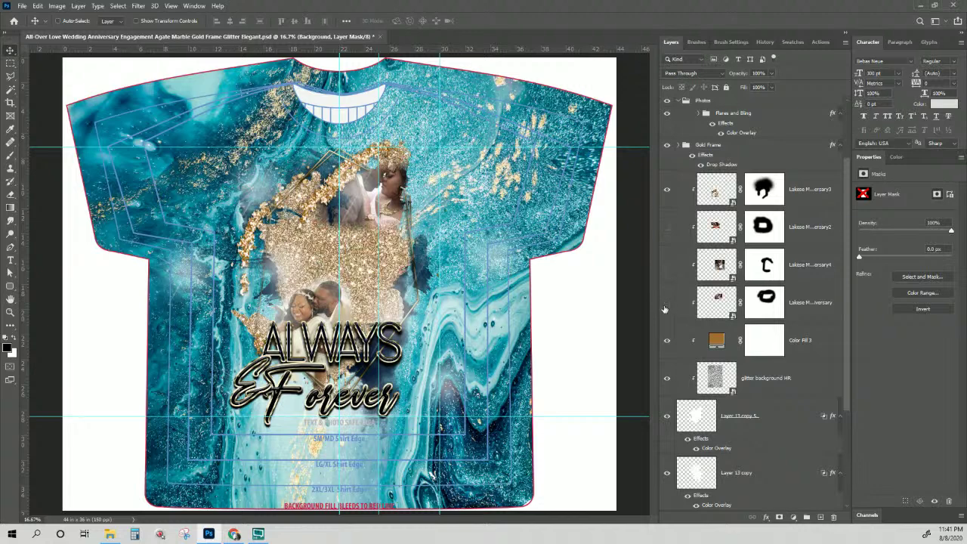
pyautogui.click(667, 264)
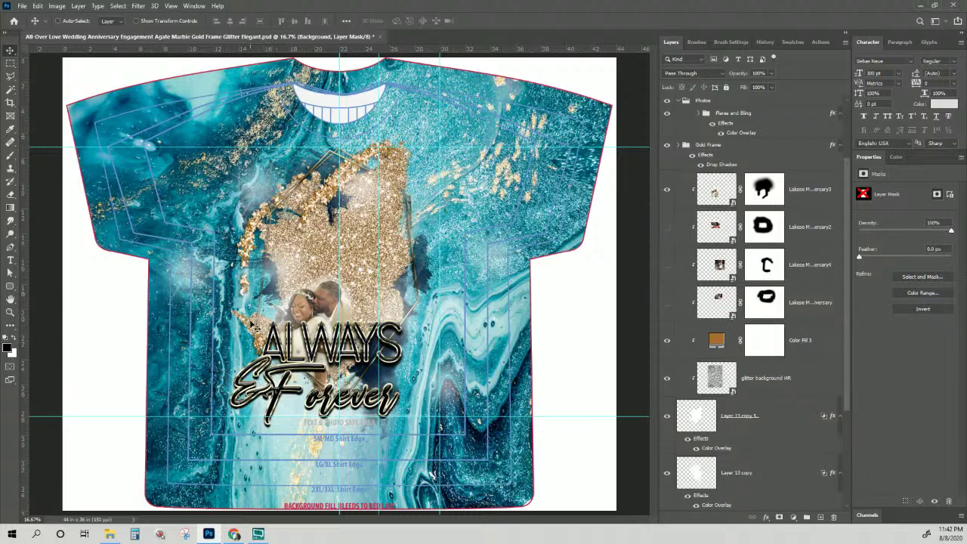
pyautogui.click(666, 228)
pyautogui.click(666, 266)
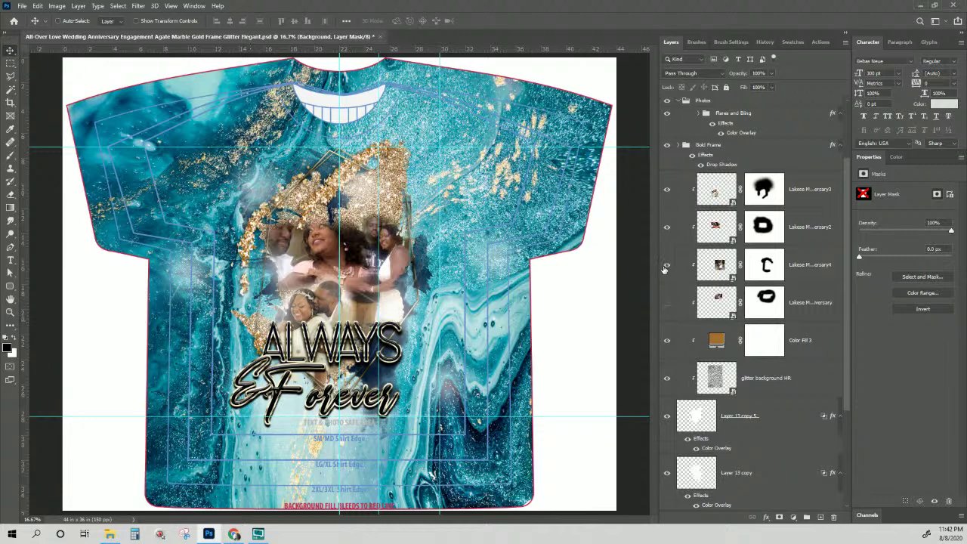
pyautogui.click(667, 303)
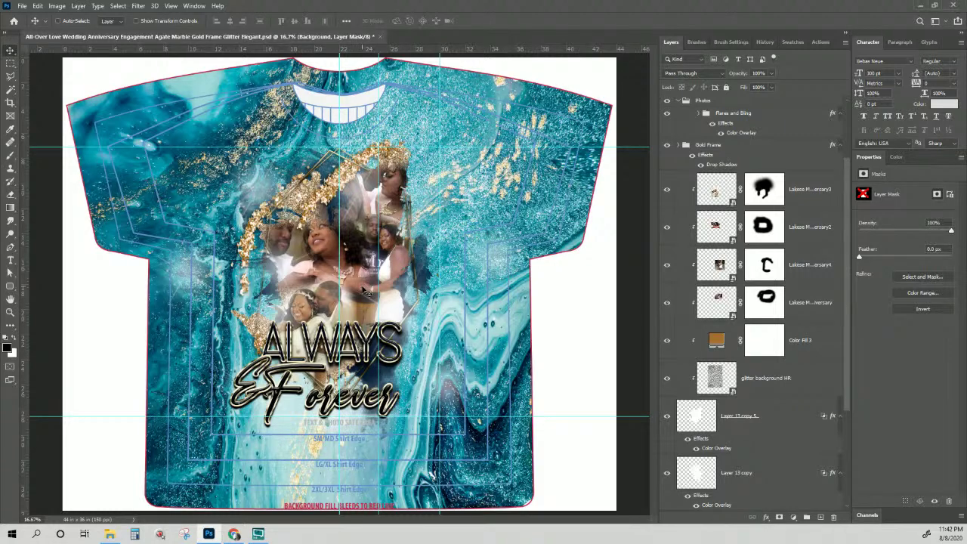
# Select the topmost anniversary photo's layer mask, and switch to the anniversary2 photo by picking it from the canvas.
pyautogui.click(803, 203)
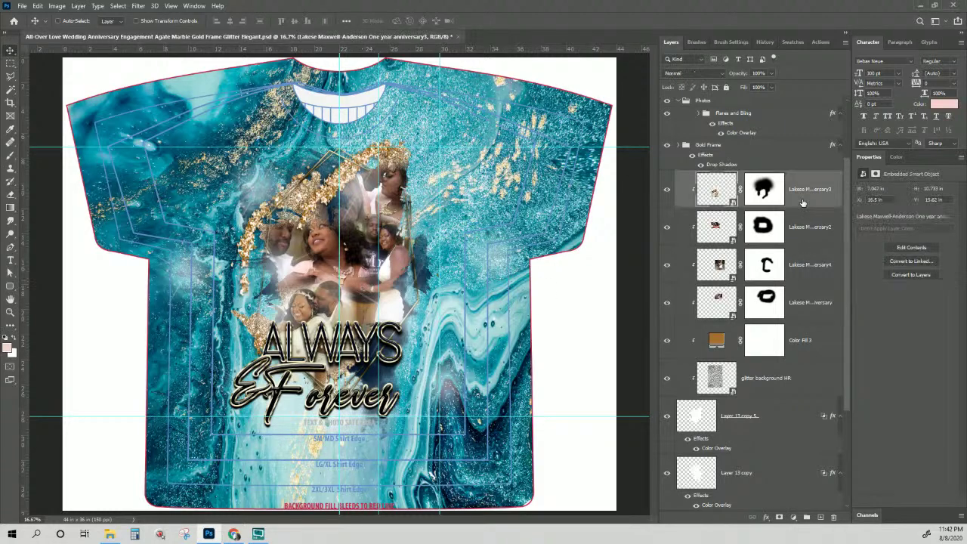
pyautogui.click(780, 192)
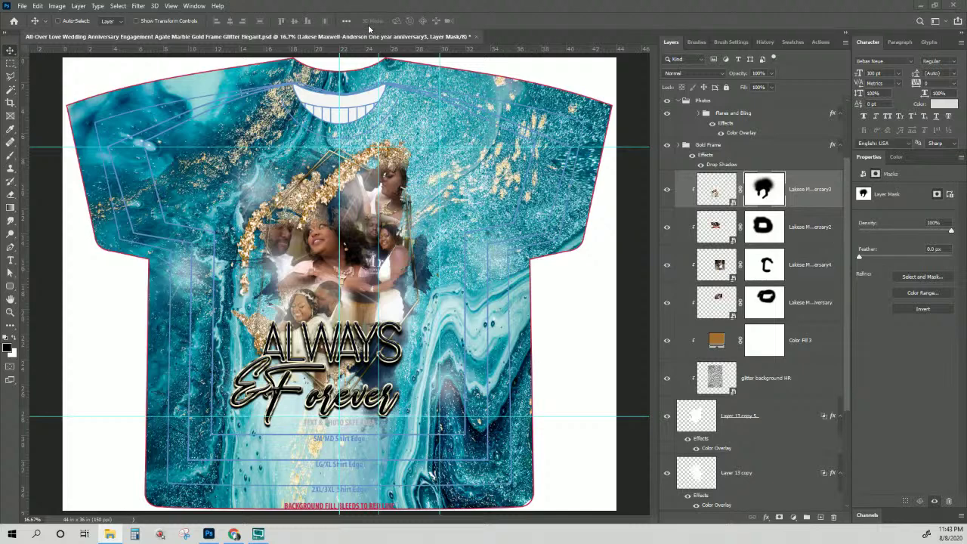
pyautogui.rightClick(357, 247)
pyautogui.click(384, 258)
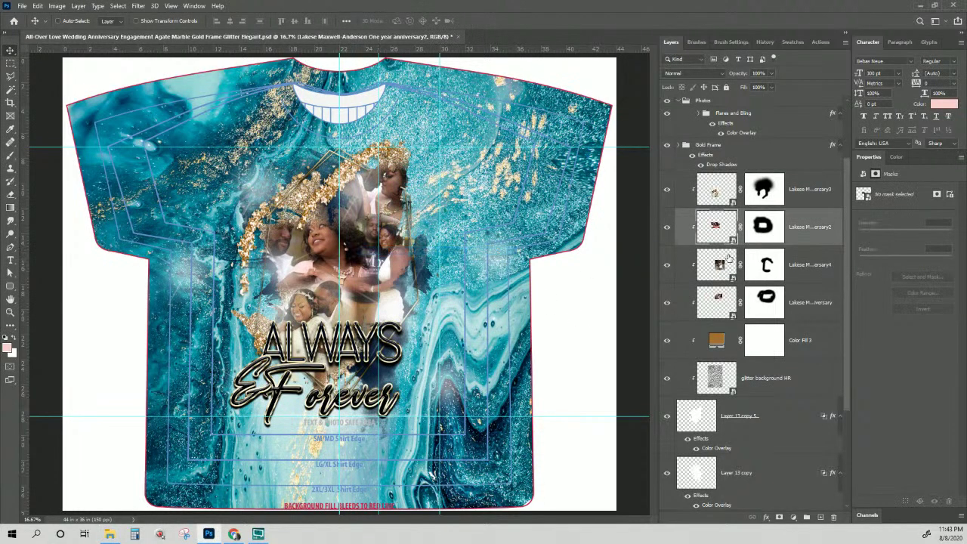
# Place the background-removed portrait above the anniversary3 photo, scale it to about 181% and position it in the middle of the design.
pyautogui.click(790, 190)
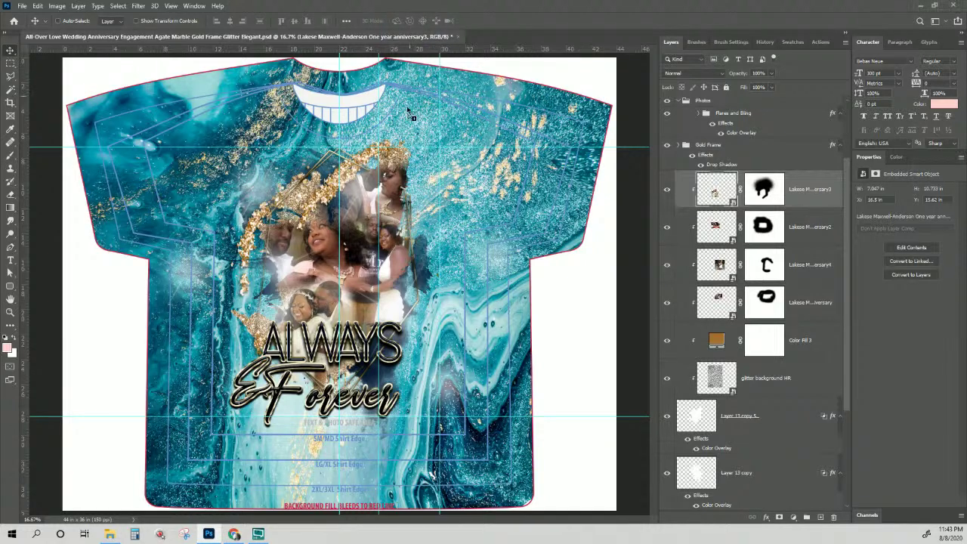
pyautogui.moveTo(359, 202); pyautogui.dragTo(353, 237)
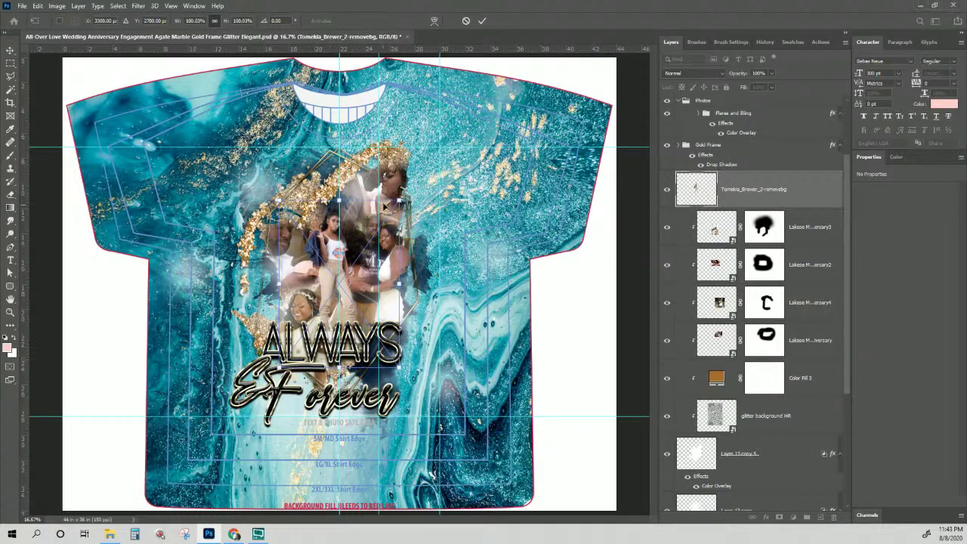
pyautogui.moveTo(399, 203); pyautogui.dragTo(468, 100)
pyautogui.moveTo(358, 228); pyautogui.dragTo(319, 284)
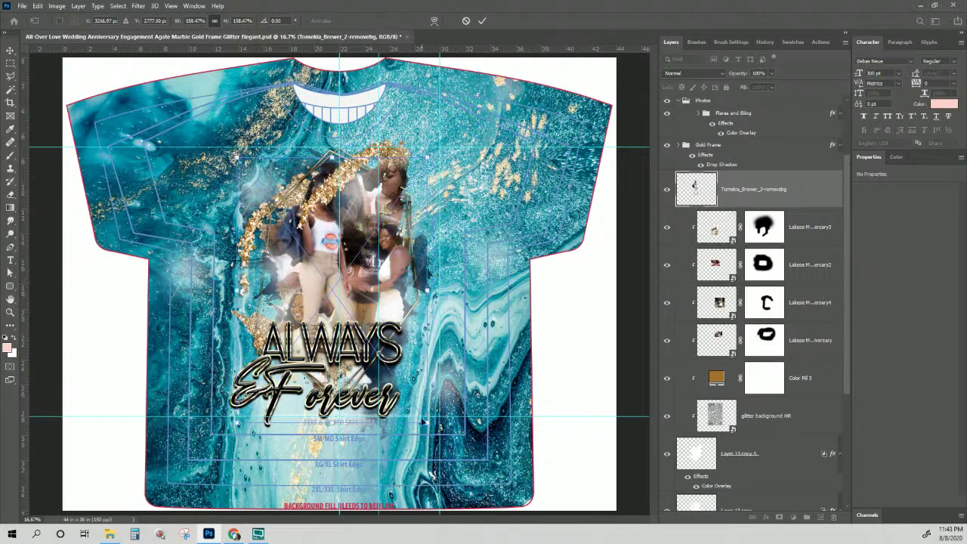
pyautogui.moveTo(425, 423); pyautogui.dragTo(467, 437)
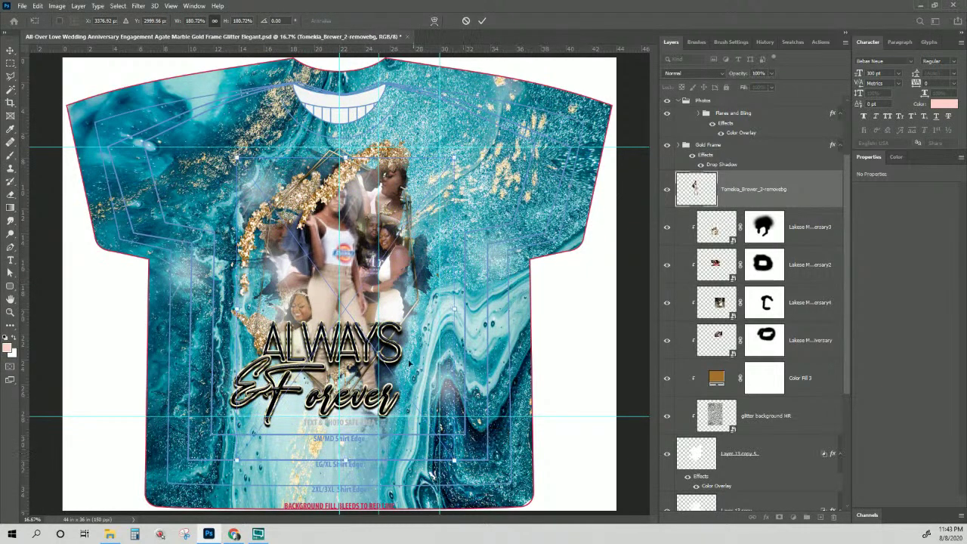
pyautogui.moveTo(333, 254)
pyautogui.mouseDown()
pyautogui.moveTo(332, 291)
pyautogui.moveTo(331, 257)
pyautogui.mouseUp()
pyautogui.press('Return')
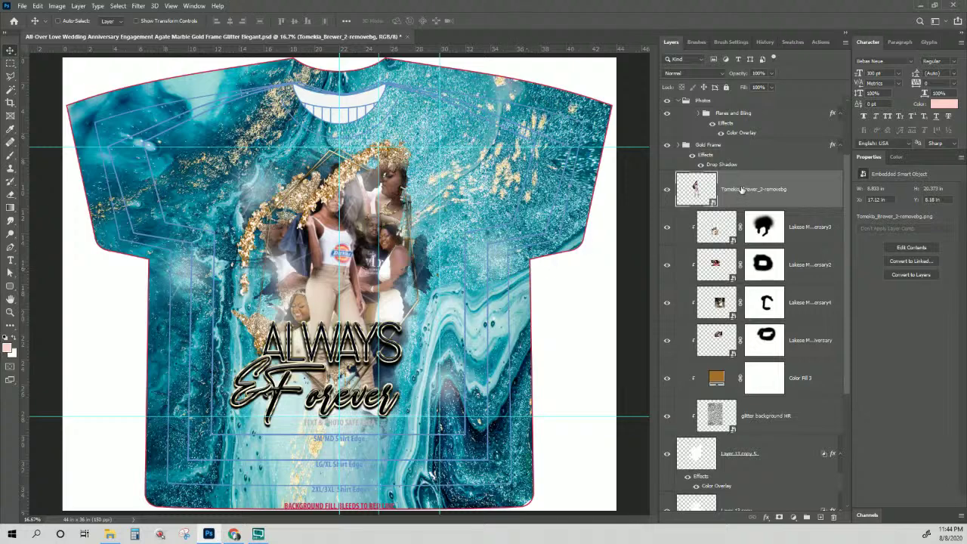
# Hide all four anniversary photo layers beneath the portrait.
pyautogui.click(793, 237)
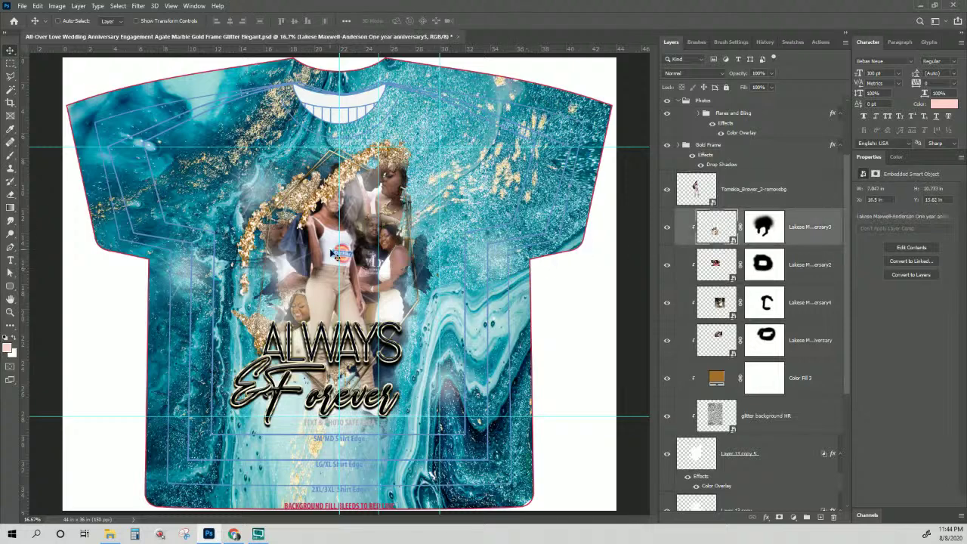
pyautogui.click(667, 227)
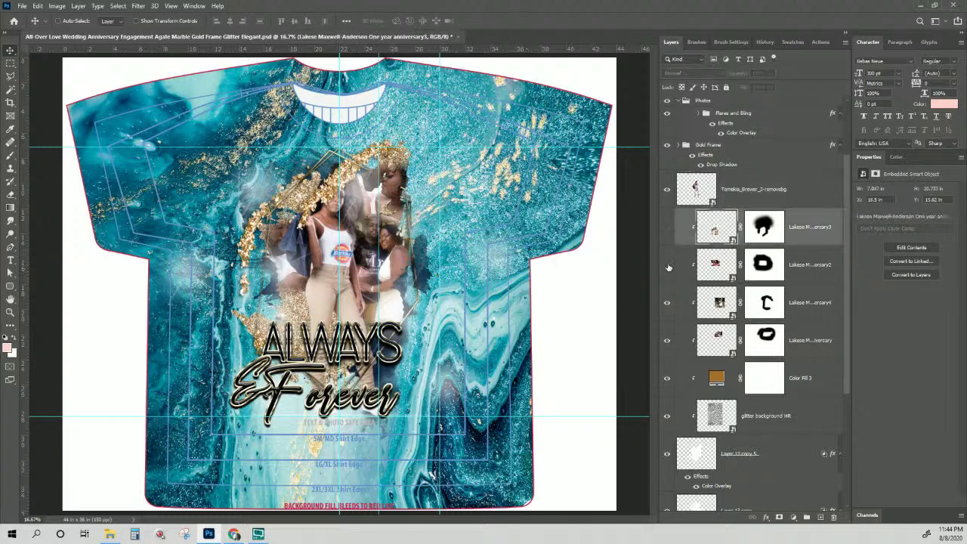
pyautogui.click(667, 265)
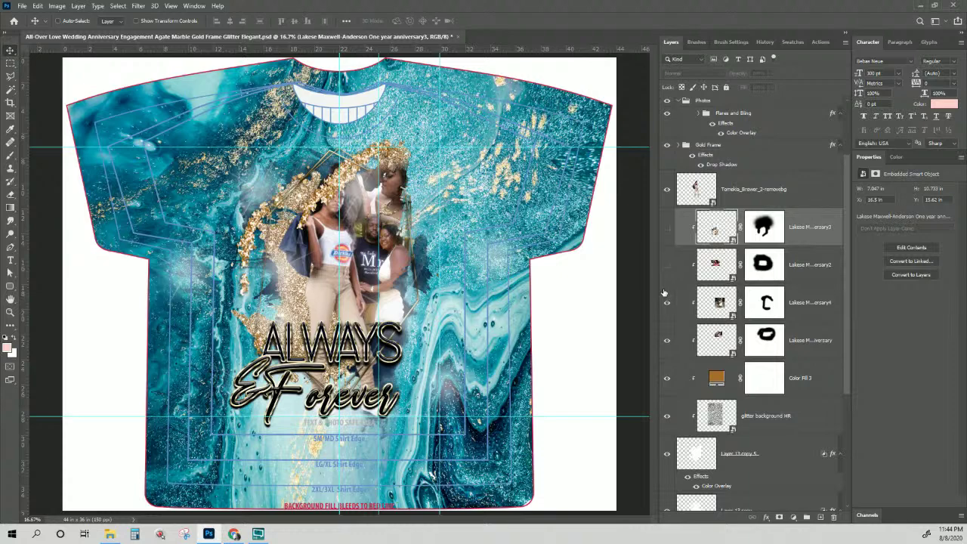
pyautogui.click(667, 340)
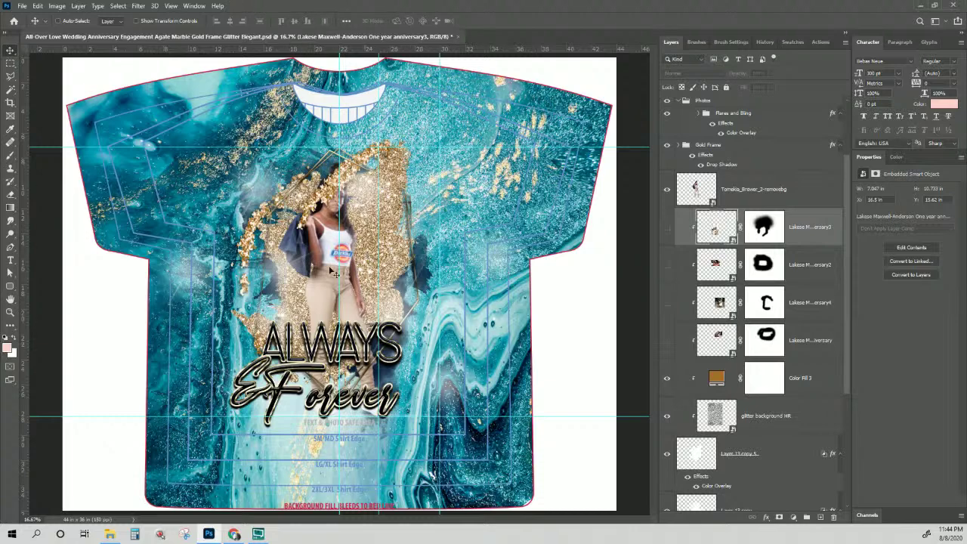
# Clip the portrait by moving its layer beneath the anniversary3 photo, and shift the portrait toward the right side of the splash shape.
pyautogui.moveTo(747, 188); pyautogui.dragTo(720, 247)
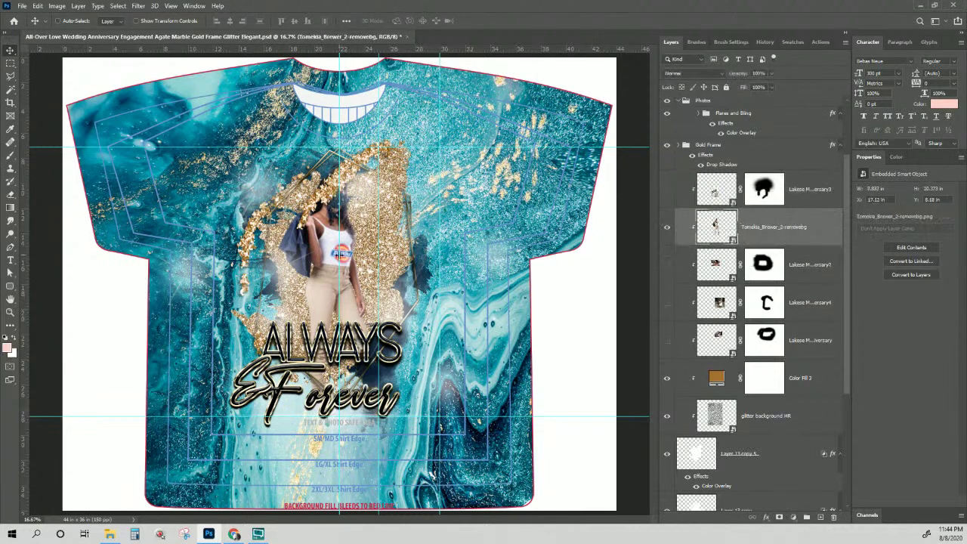
pyautogui.moveTo(332, 258); pyautogui.dragTo(382, 249)
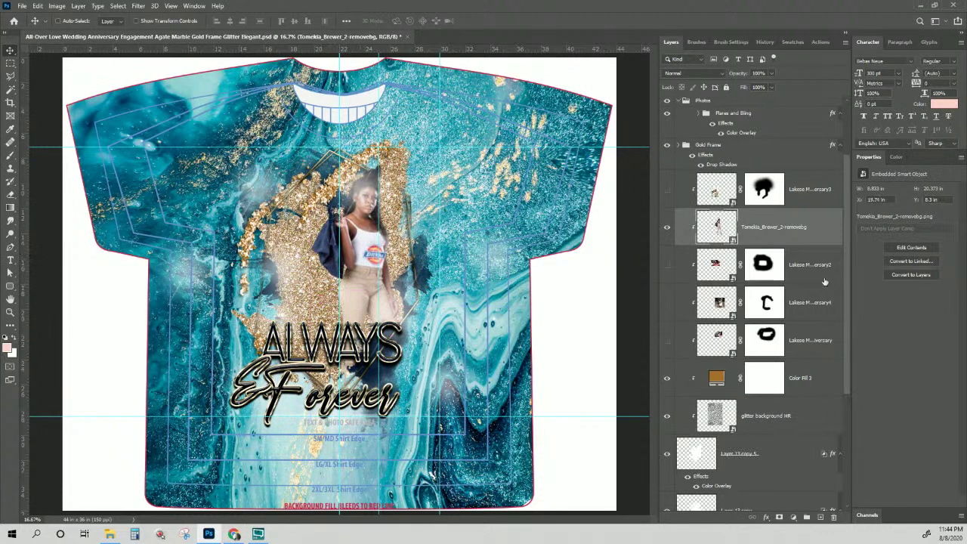
# Try the portrait layer inside the Gold Frame group, and place it above the anniversary3 photo as a clipped layer.
pyautogui.moveTo(811, 224); pyautogui.dragTo(753, 164)
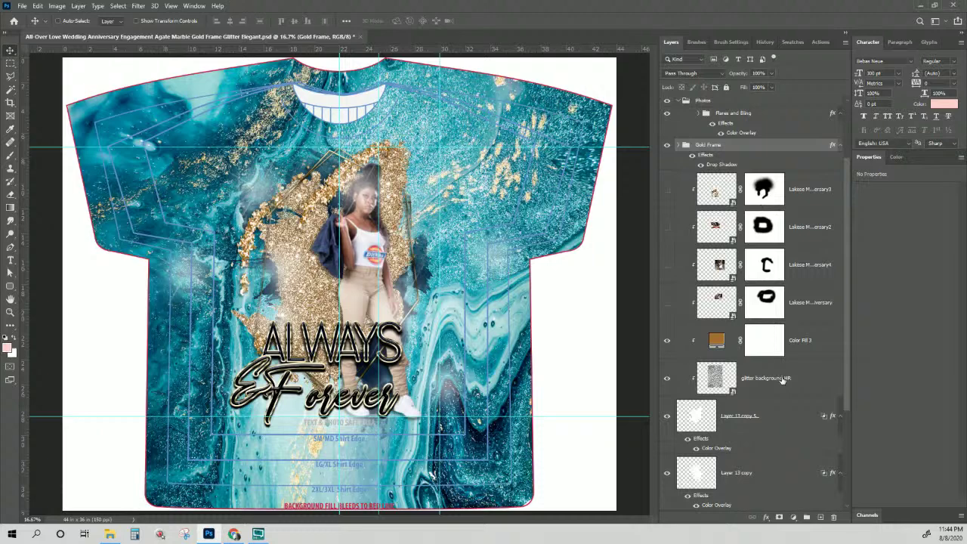
pyautogui.scroll(-3, 783, 380)
pyautogui.scroll(3, 783, 380)
pyautogui.click(798, 233)
pyautogui.moveTo(798, 232); pyautogui.dragTo(778, 195)
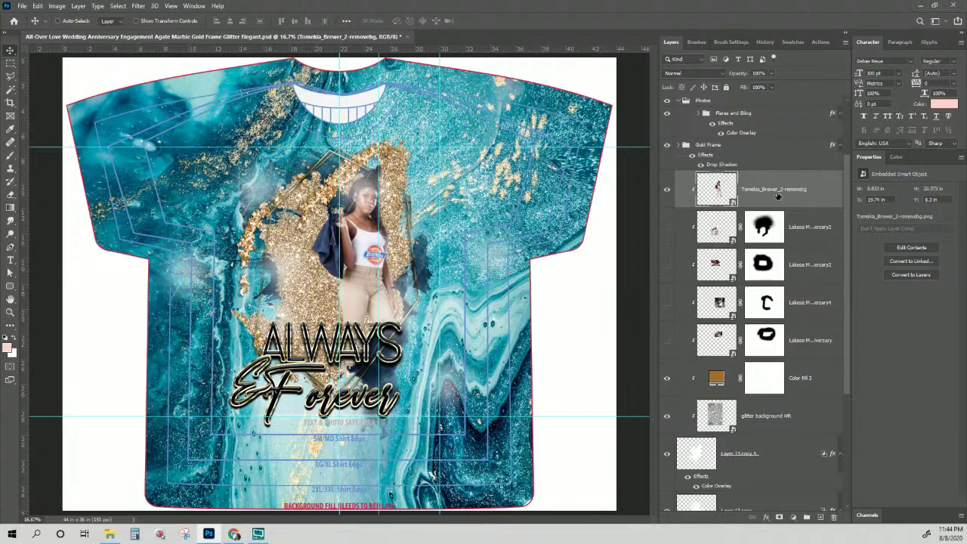
# Release the portrait layer's clipping mask and move the portrait back to the middle of the design.
pyautogui.rightClick(779, 195)
pyautogui.click(815, 323)
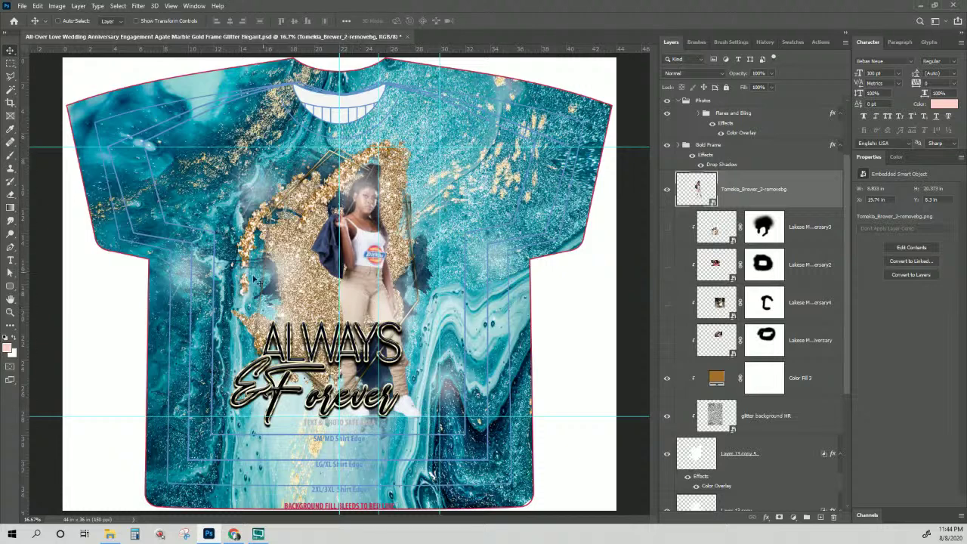
pyautogui.moveTo(376, 272); pyautogui.dragTo(330, 254)
# Select the glitter accents layer, adjust its size with Free Transform, and reposition it above the portrait's head.
pyautogui.rightClick(349, 174)
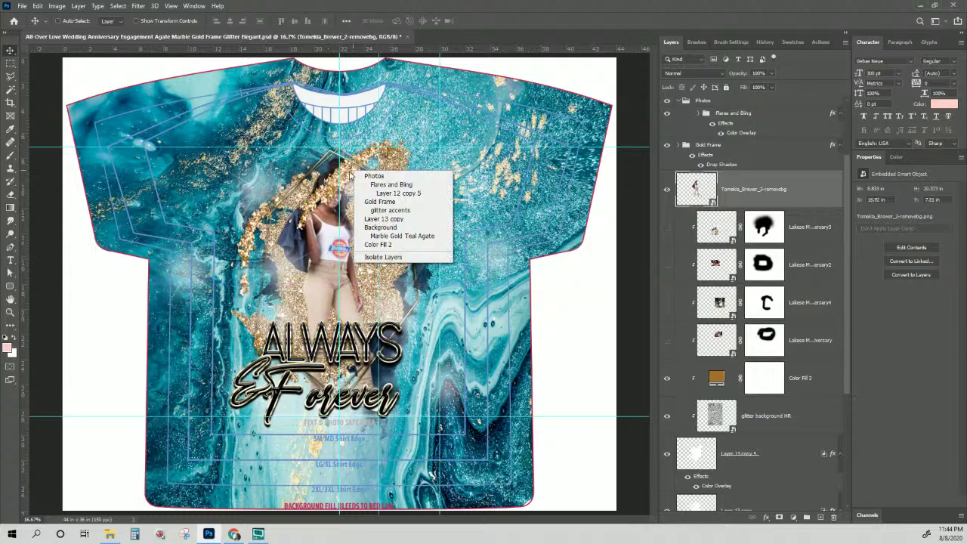
pyautogui.rightClick(344, 175)
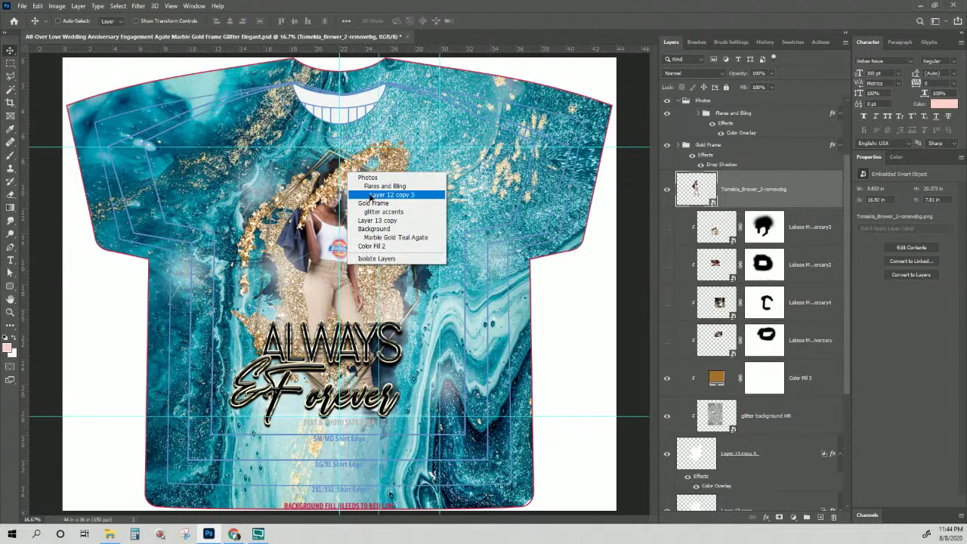
pyautogui.click(389, 195)
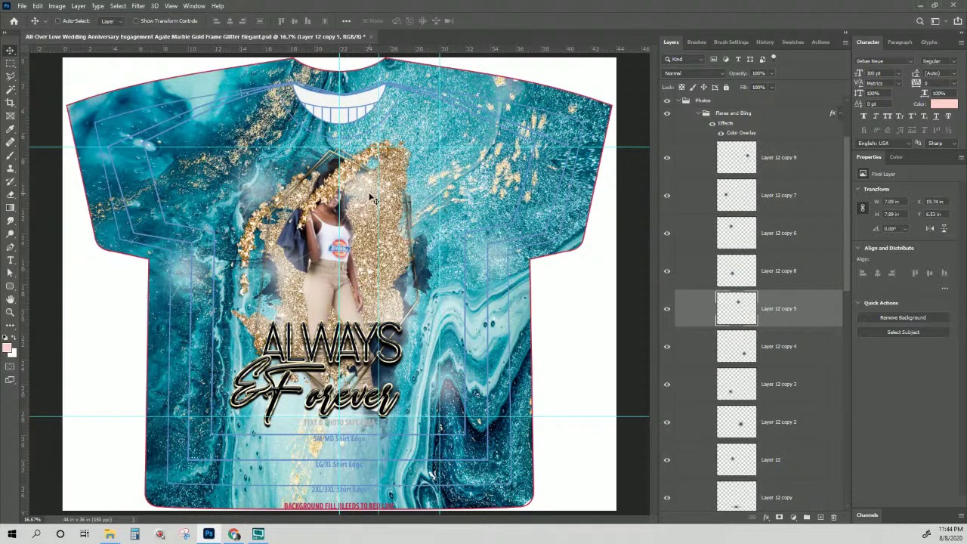
pyautogui.rightClick(330, 186)
pyautogui.click(365, 199)
pyautogui.moveTo(335, 151); pyautogui.dragTo(346, 155)
pyautogui.hotkey('ctrl', 't')
pyautogui.moveTo(422, 124); pyautogui.dragTo(409, 142)
pyautogui.moveTo(336, 164); pyautogui.dragTo(334, 148)
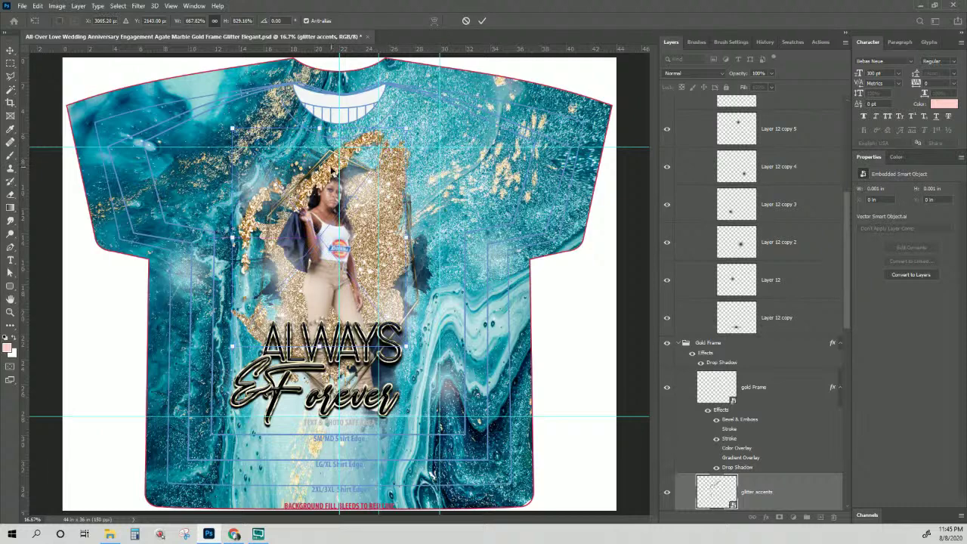
# Flip the glitter accents horizontally, rotate them about 18 degrees clockwise, and fit them along the right edge of the gold splash.
pyautogui.rightClick(331, 171)
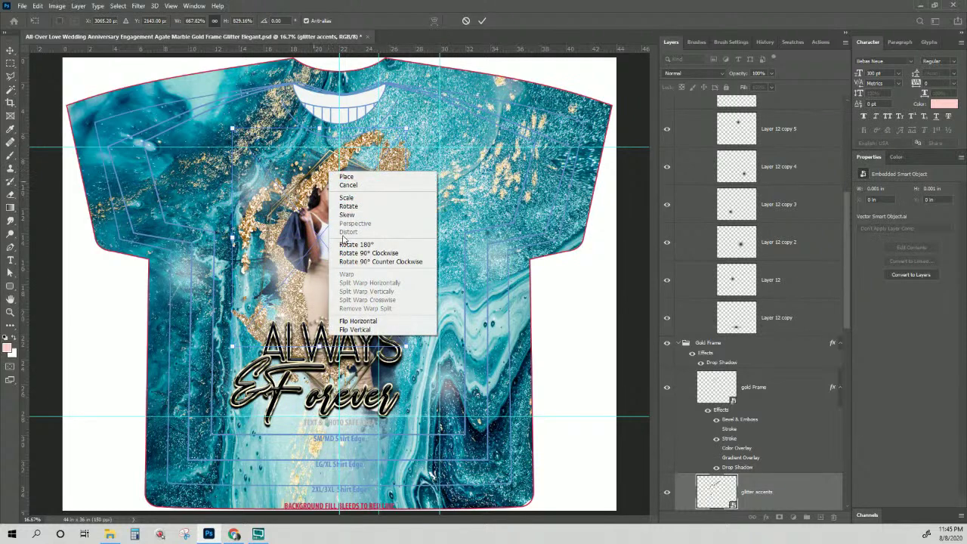
pyautogui.click(368, 321)
pyautogui.moveTo(399, 225); pyautogui.dragTo(444, 239)
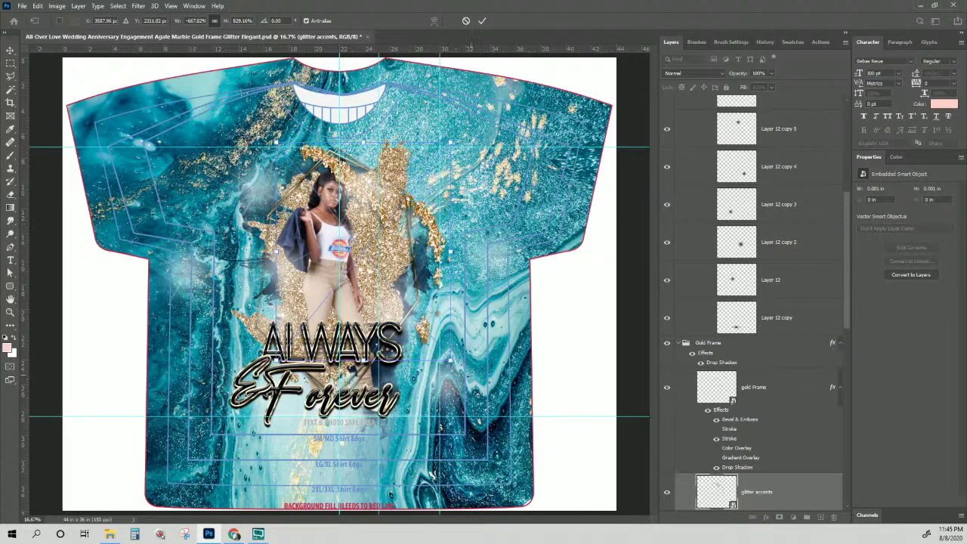
pyautogui.moveTo(451, 196); pyautogui.dragTo(445, 310)
pyautogui.moveTo(386, 215); pyautogui.dragTo(378, 218)
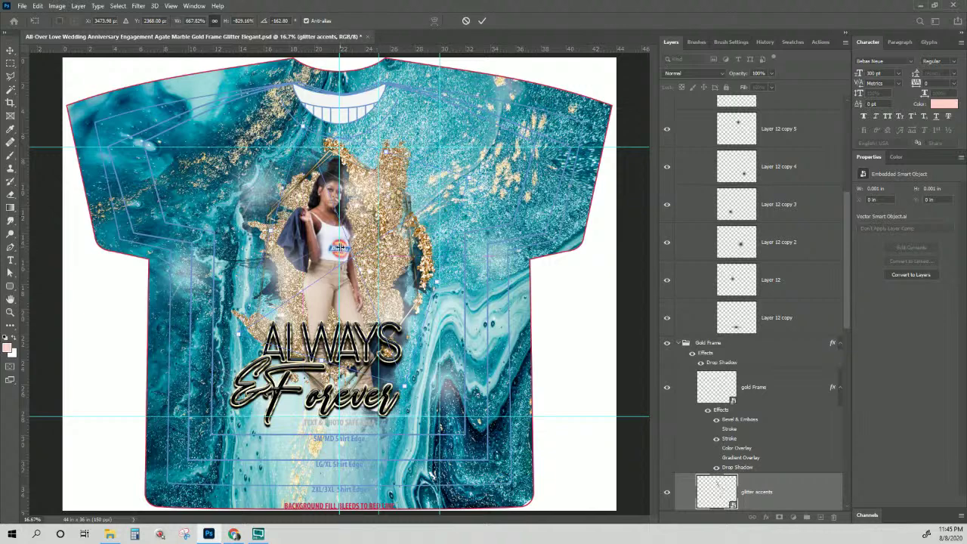
pyautogui.press('Return')
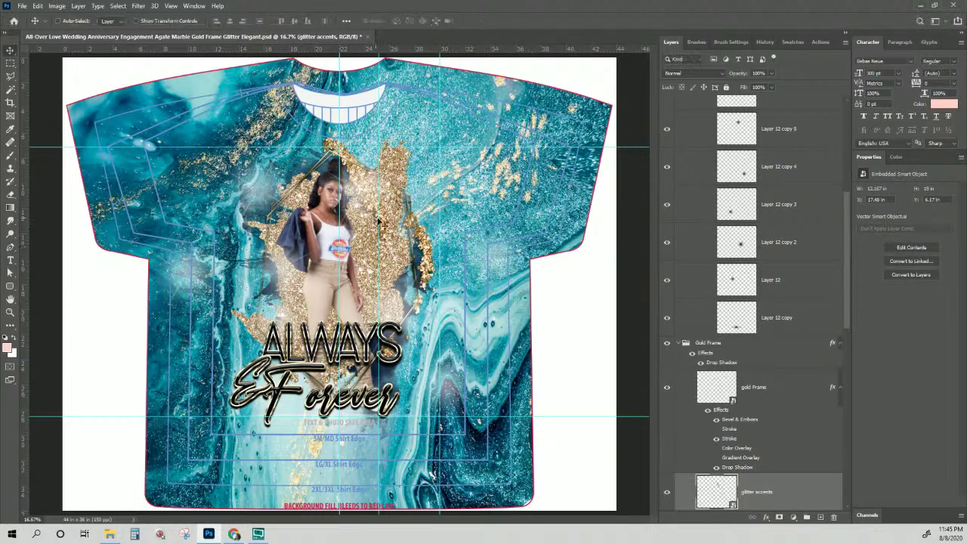
# Duplicate the glitter accents toward the left, flip the copy horizontally, and fit it around the left edge of the gold splash.
pyautogui.moveTo(437, 278); pyautogui.dragTo(301, 268)
pyautogui.hotkey('ctrl', 't')
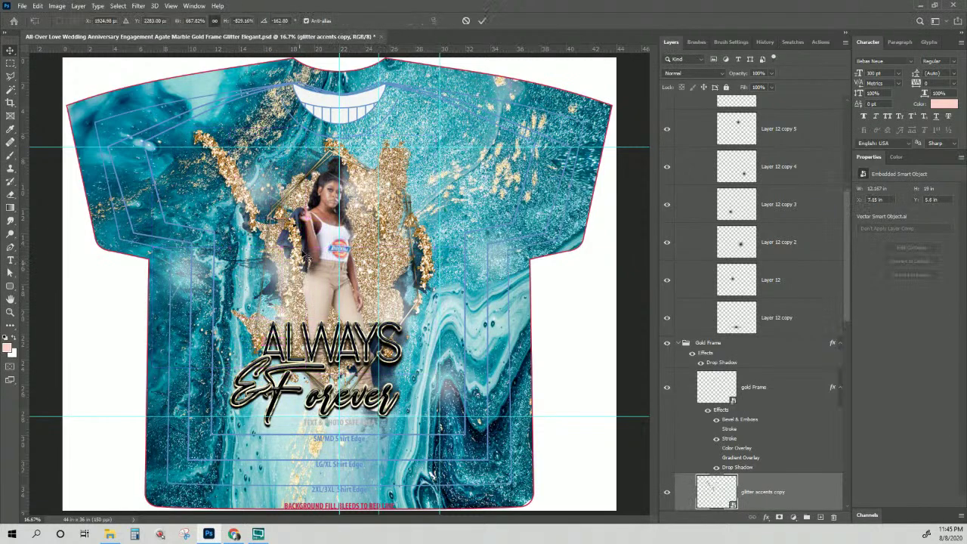
pyautogui.rightClick(245, 203)
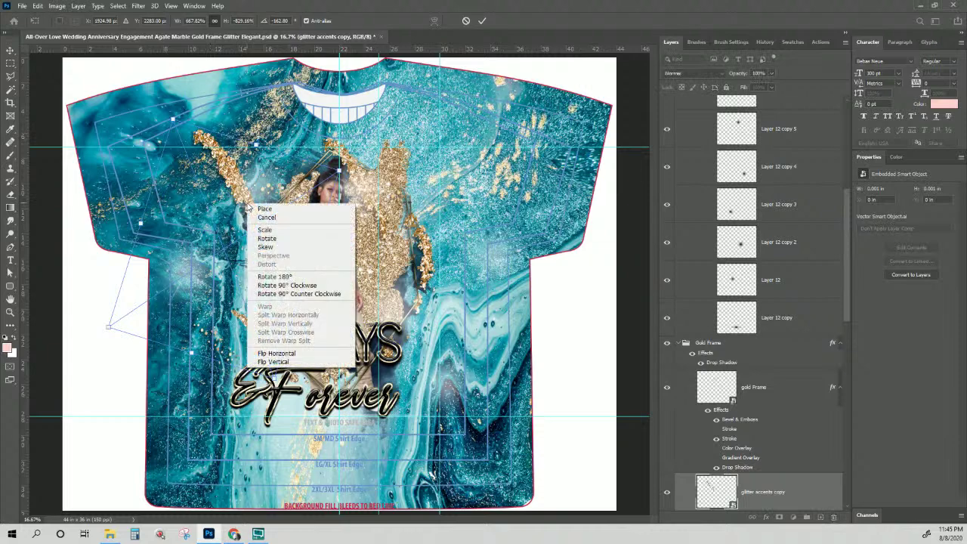
pyautogui.click(305, 350)
pyautogui.moveTo(204, 186); pyautogui.dragTo(277, 209)
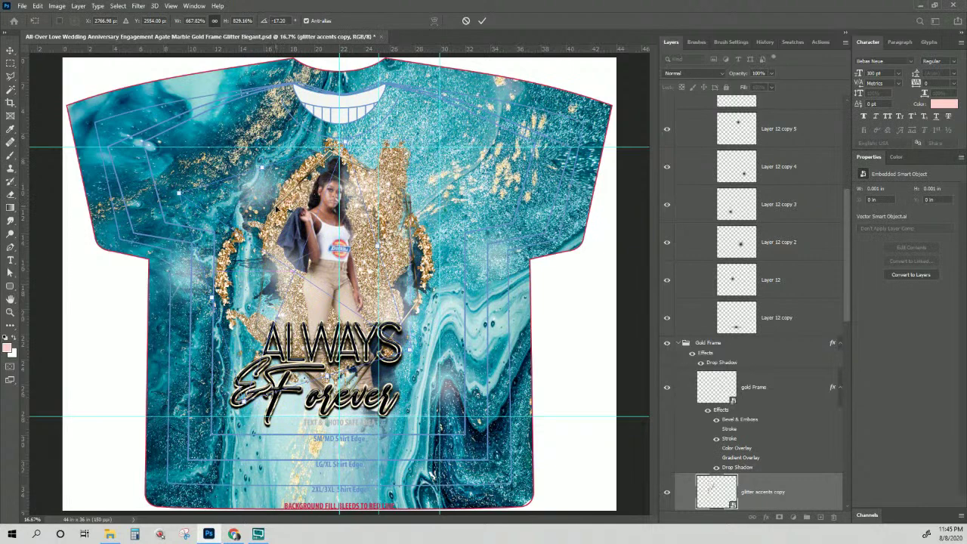
pyautogui.press('Return')
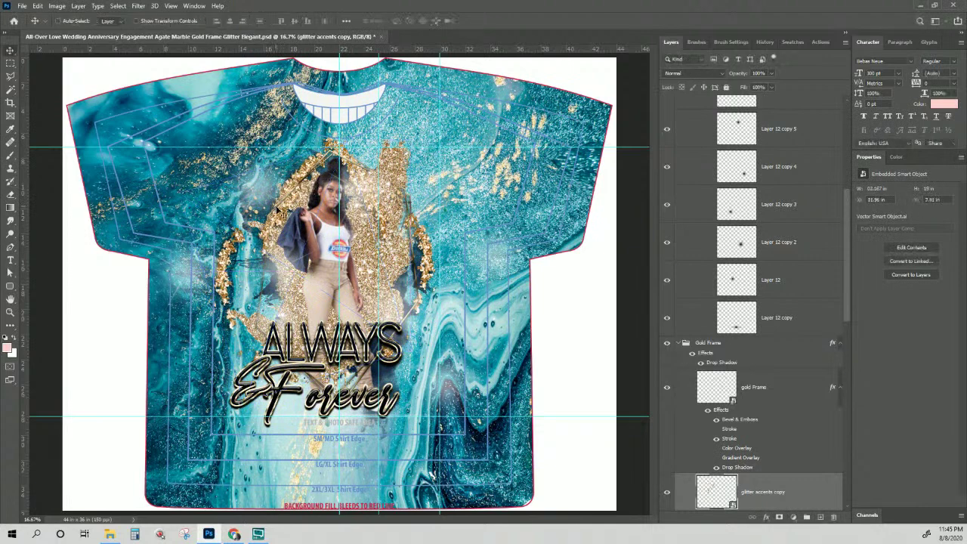
# Outline the detached left strip of the copied glitter accents with the Polygonal Lasso, and save the document.
pyautogui.click(10, 76)
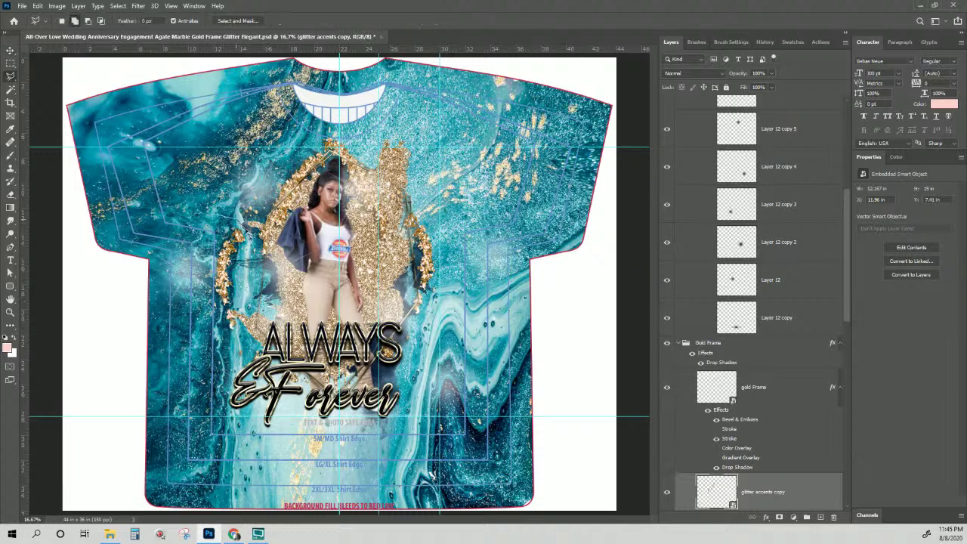
pyautogui.click(250, 247)
pyautogui.click(253, 316)
pyautogui.click(257, 393)
pyautogui.click(210, 390)
pyautogui.click(188, 331)
pyautogui.doubleClick(187, 250)
pyautogui.hotkey('ctrl', 's')
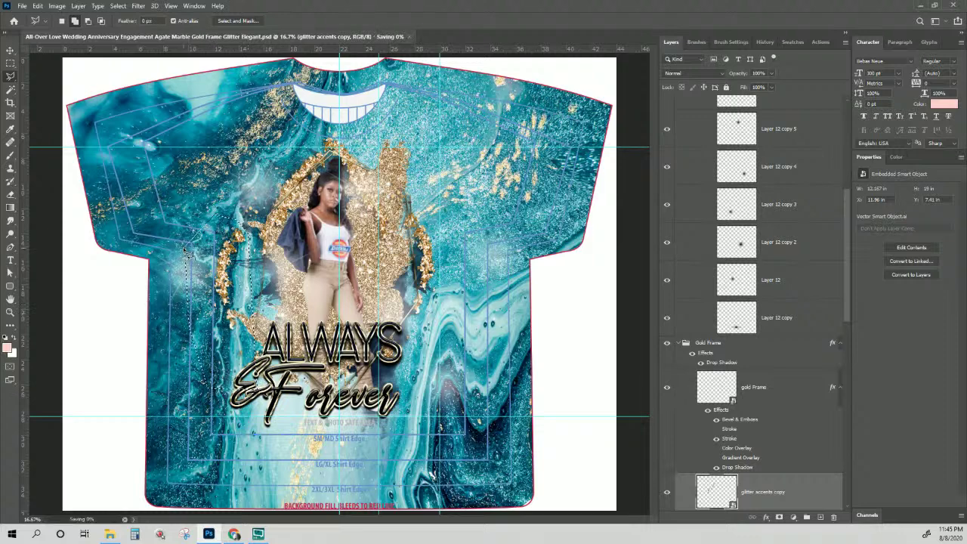
# Rasterize the glitter accents copy layer and cut the selected strip onto its own layer.
pyautogui.scroll(-2, 774, 423)
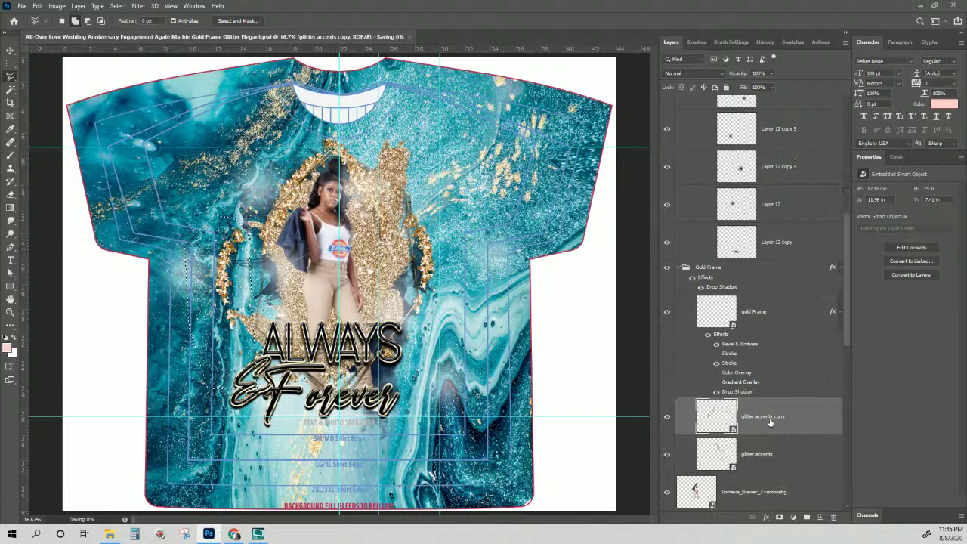
pyautogui.rightClick(770, 419)
pyautogui.click(801, 178)
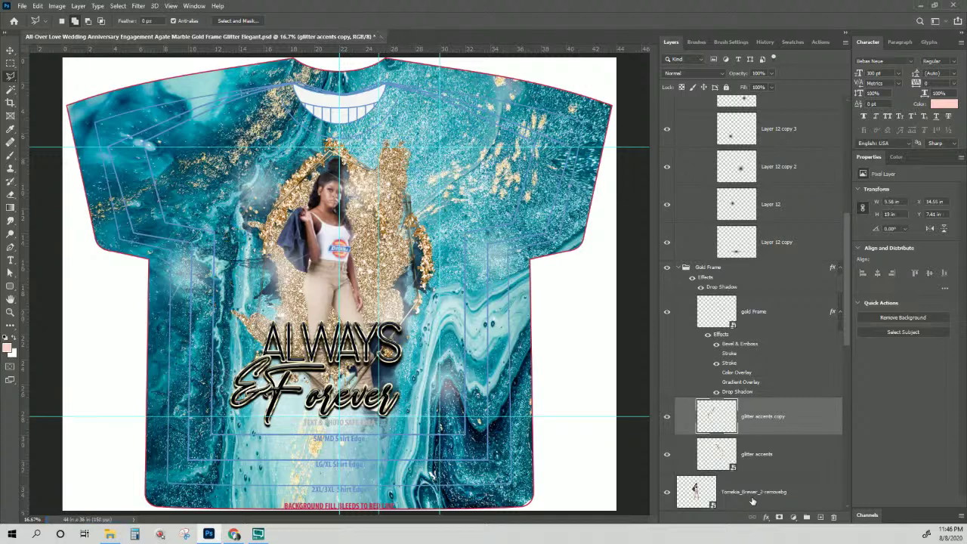
pyautogui.hotkey('ctrl', 'j')
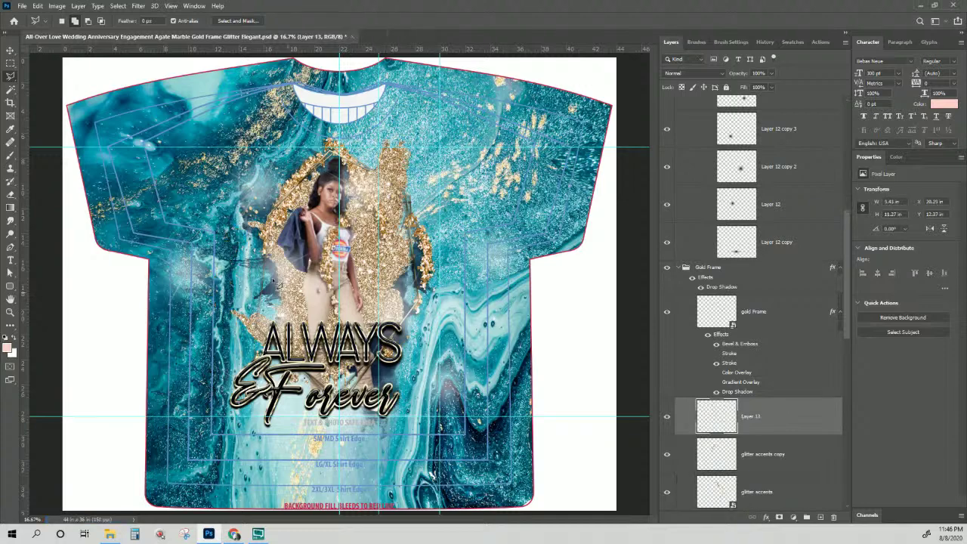
# Move the separated glitter strip to the lower-left edge of the gold splash and rotate it to follow the contour.
pyautogui.click(10, 50)
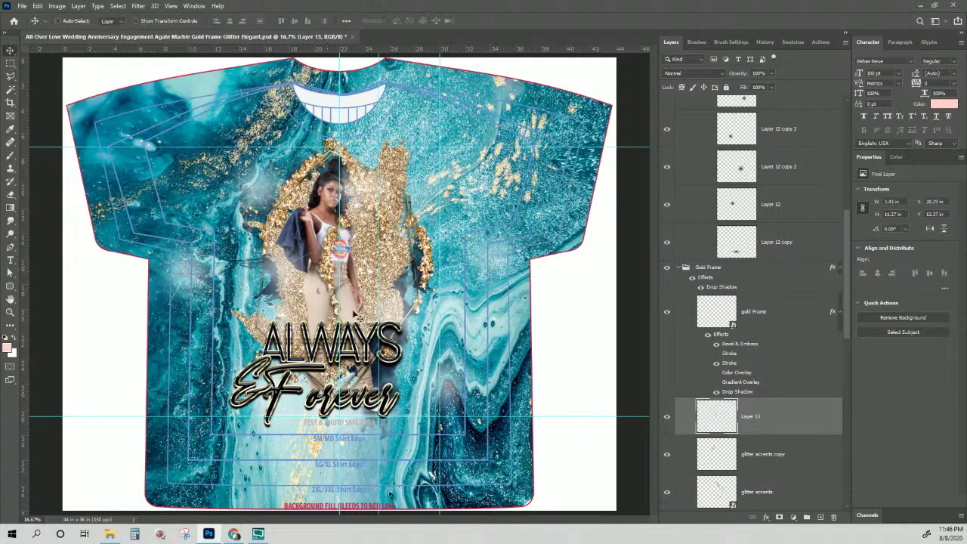
pyautogui.moveTo(332, 275); pyautogui.dragTo(264, 321)
pyautogui.hotkey('ctrl', 't')
pyautogui.moveTo(325, 417); pyautogui.dragTo(369, 395)
pyautogui.moveTo(267, 315); pyautogui.dragTo(268, 324)
pyautogui.press('Return')
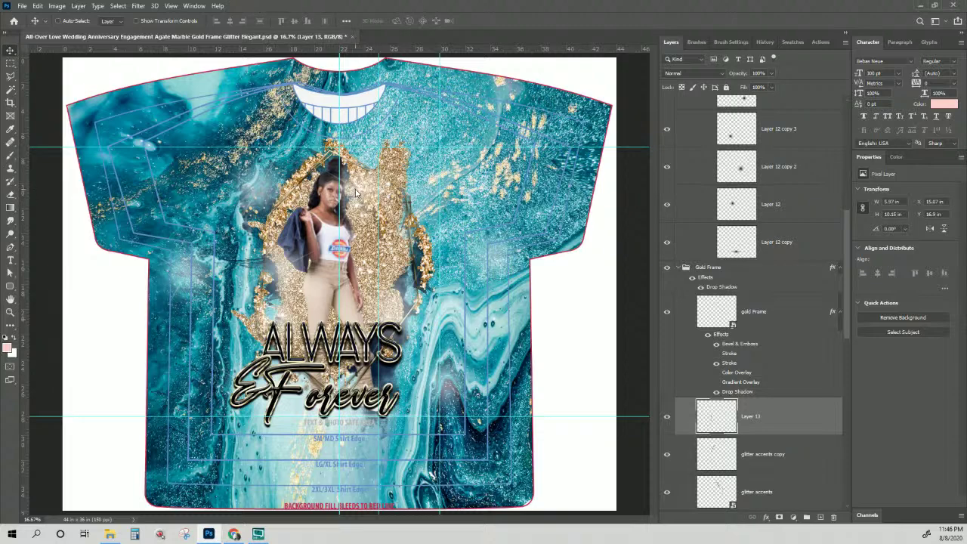
# Move the Layer 12 copy 5 flare up beside the portrait's head, to about X 20.17 in and Y 5.19 in.
pyautogui.rightClick(357, 193)
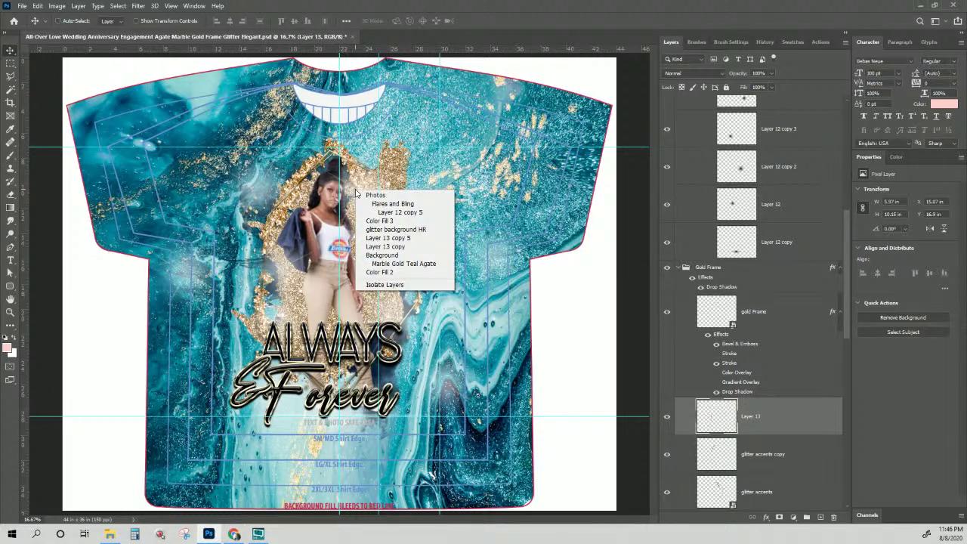
pyautogui.click(406, 213)
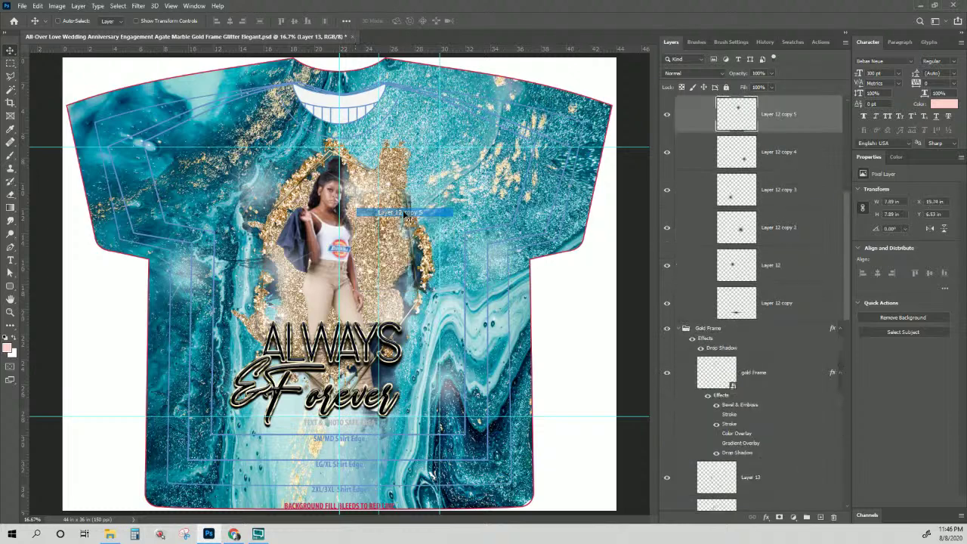
pyautogui.moveTo(359, 184); pyautogui.dragTo(367, 153)
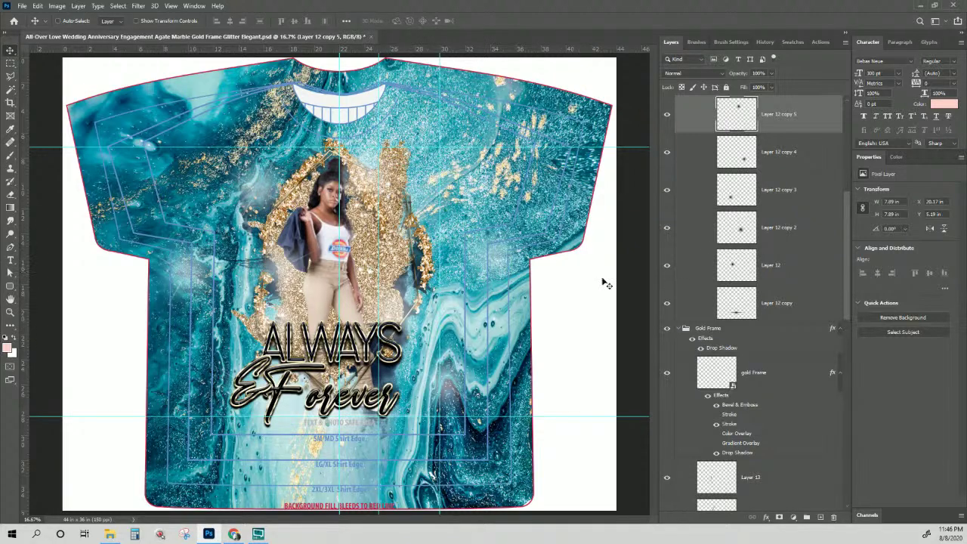
# Duplicate the Text group as "Text copy" and hide the original Text group.
pyautogui.rightClick(376, 344)
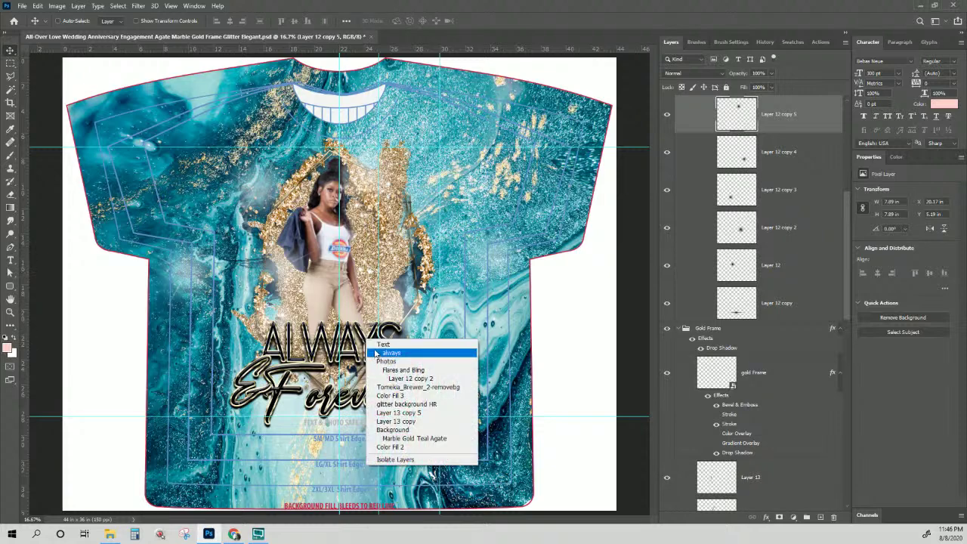
pyautogui.click(379, 348)
pyautogui.scroll(2, 685, 236)
pyautogui.rightClick(706, 177)
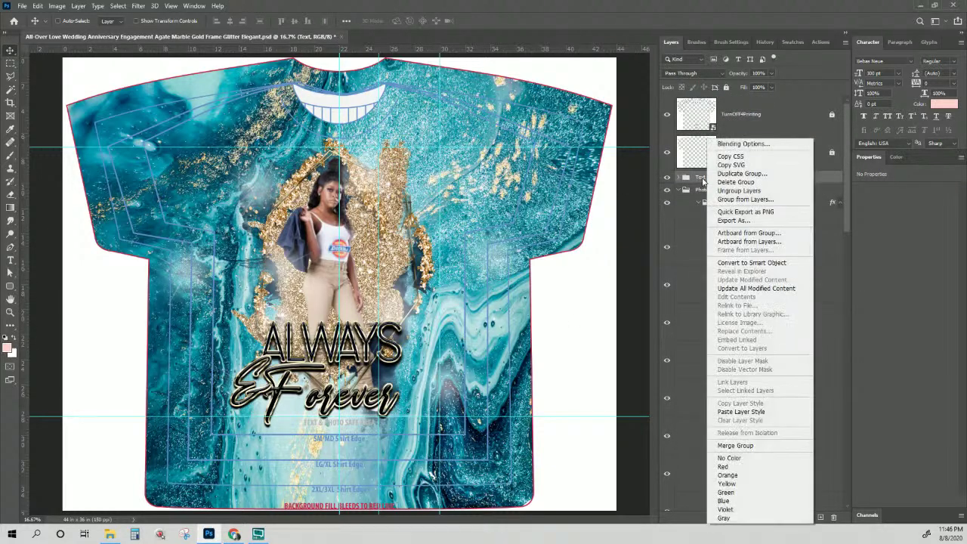
pyautogui.click(745, 175)
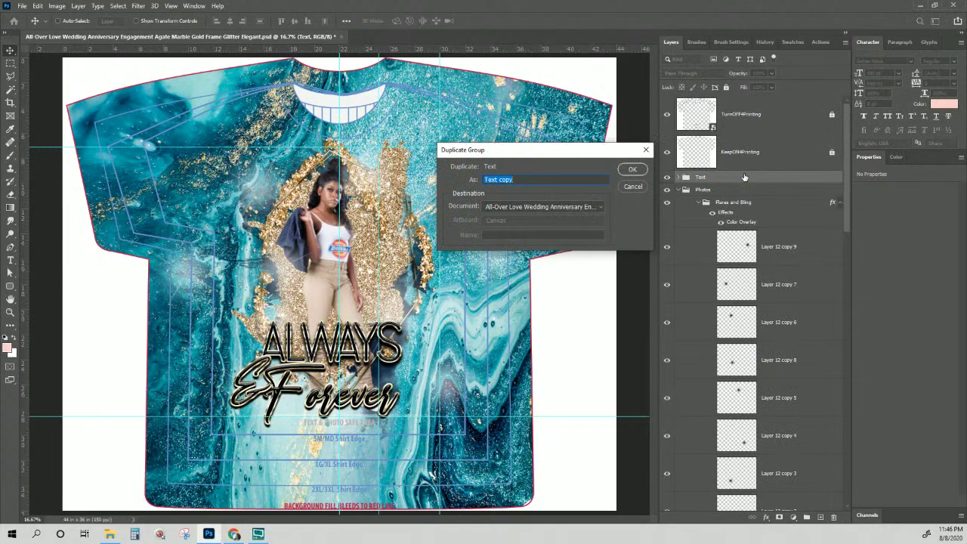
pyautogui.press('Return')
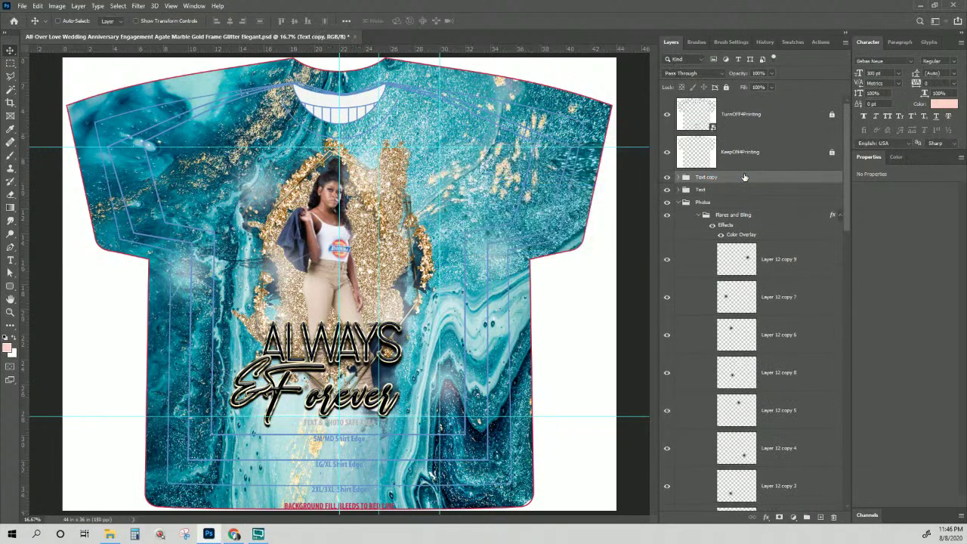
pyautogui.click(668, 192)
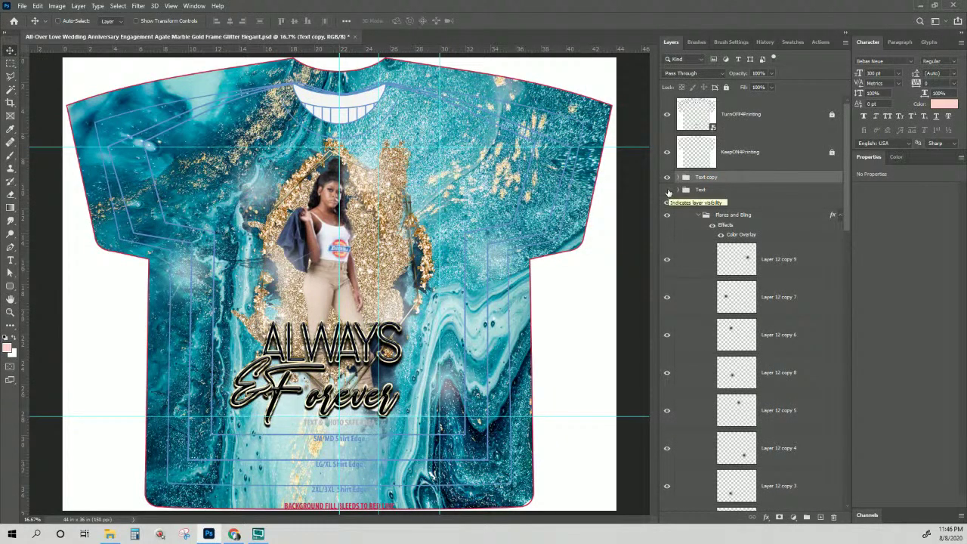
# Replace the word "Forever" with "Fly" in the Text copy group.
pyautogui.click(679, 178)
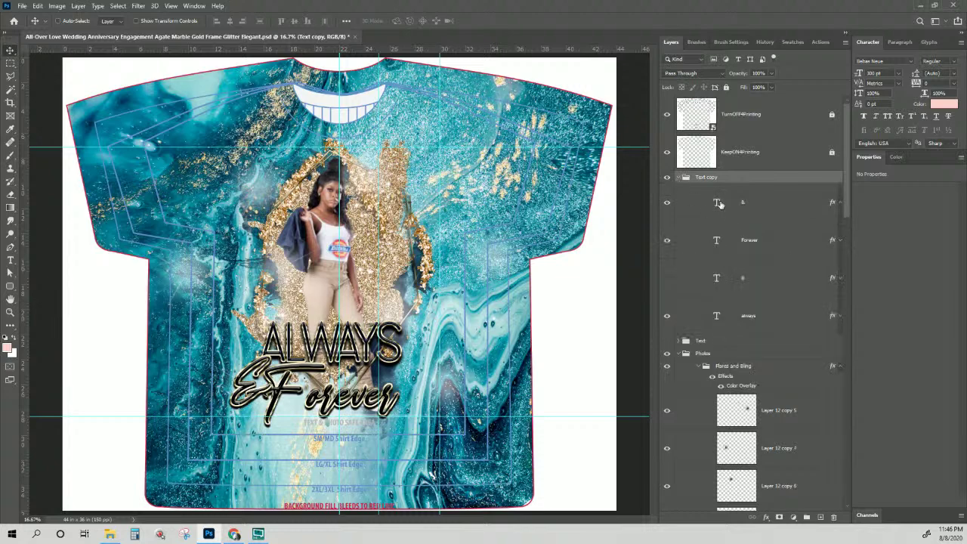
pyautogui.doubleClick(717, 242)
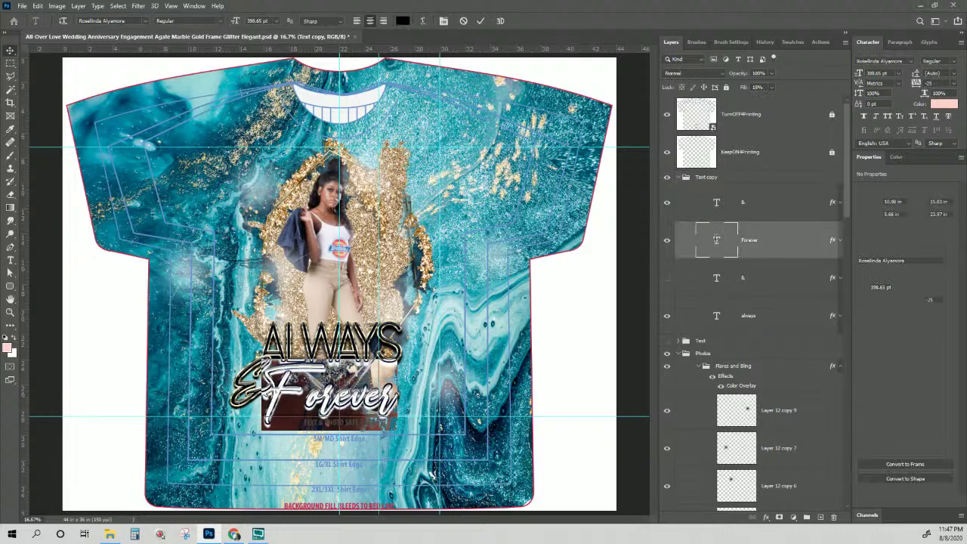
pyautogui.write('Fly')
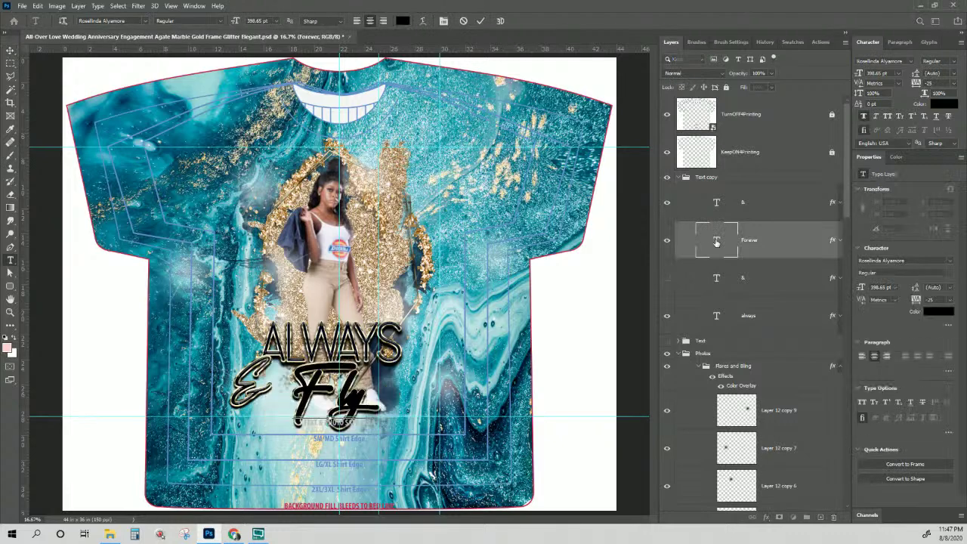
pyautogui.hotkey('ctrl', 'Return')
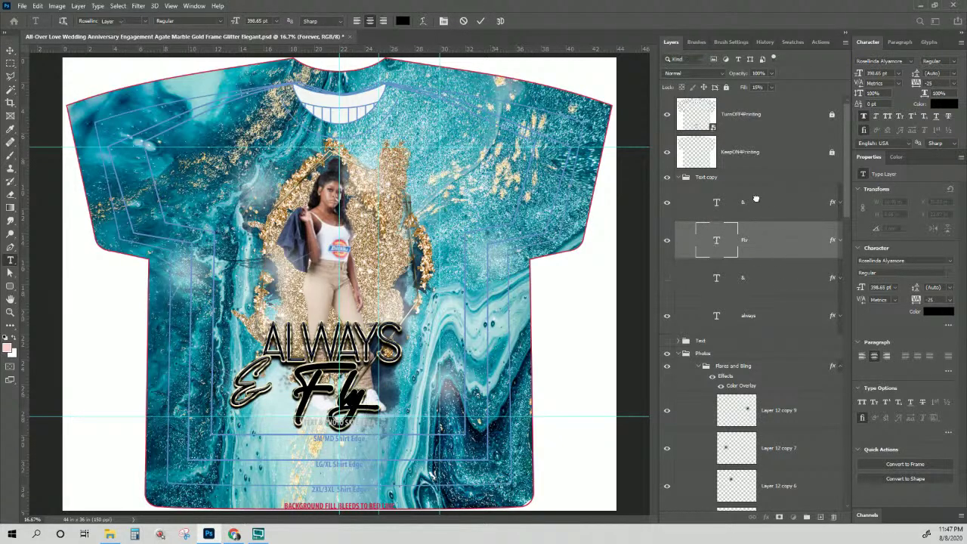
# Hide the ampersand layer, scale the "Fly" text to about 111%, and center it beneath "ALWAYS".
pyautogui.click(667, 205)
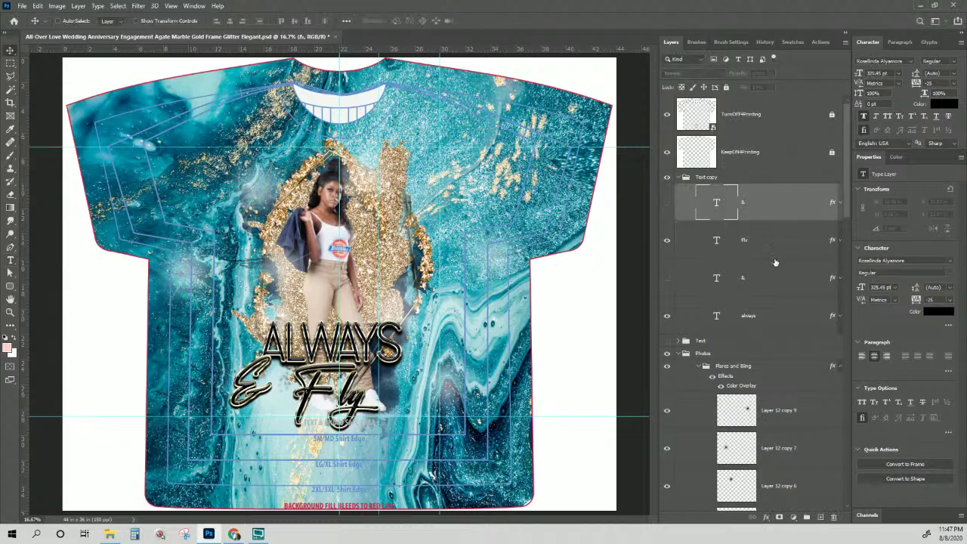
pyautogui.moveTo(347, 390); pyautogui.dragTo(334, 392)
pyautogui.hotkey('ctrl', 't')
pyautogui.moveTo(361, 427)
pyautogui.mouseDown()
pyautogui.moveTo(382, 437)
pyautogui.moveTo(371, 428)
pyautogui.mouseUp()
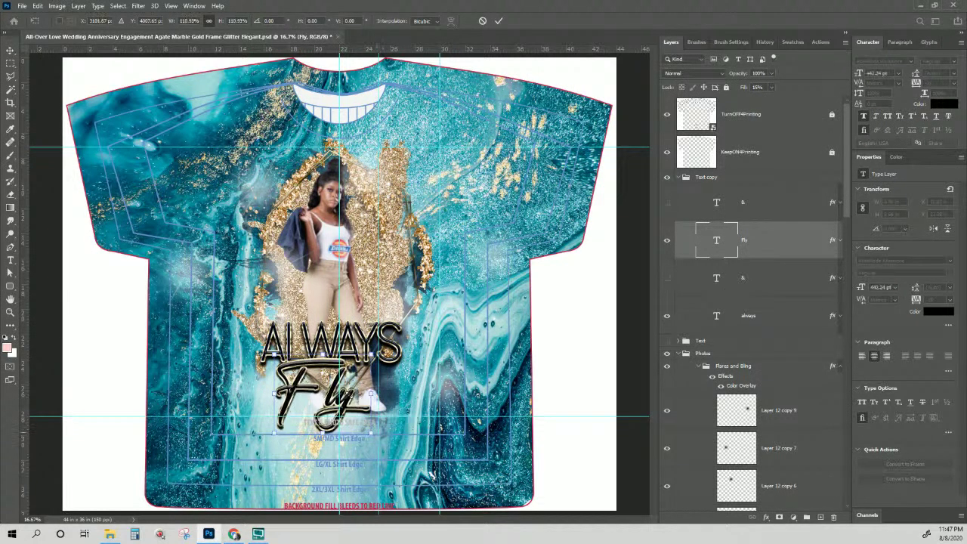
pyautogui.moveTo(351, 393); pyautogui.dragTo(366, 392)
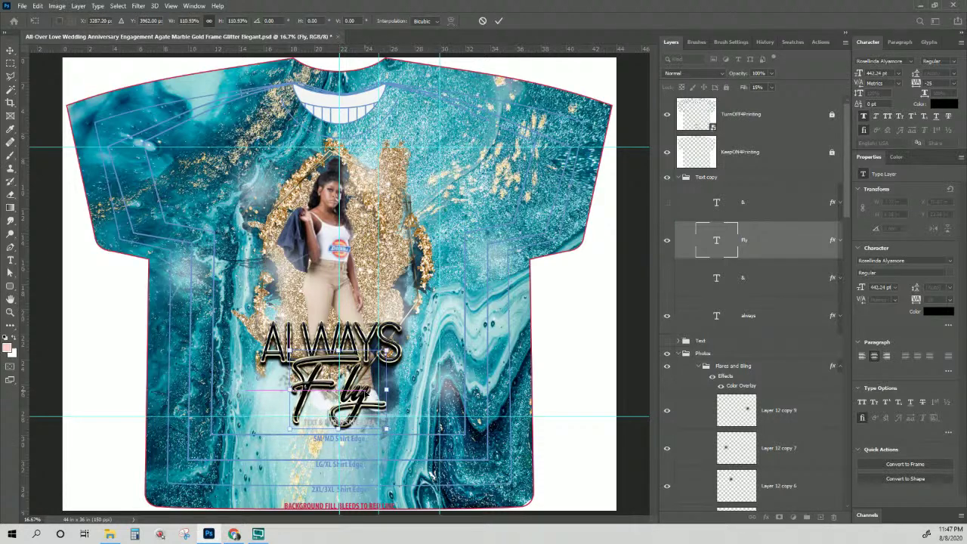
pyautogui.press('Return')
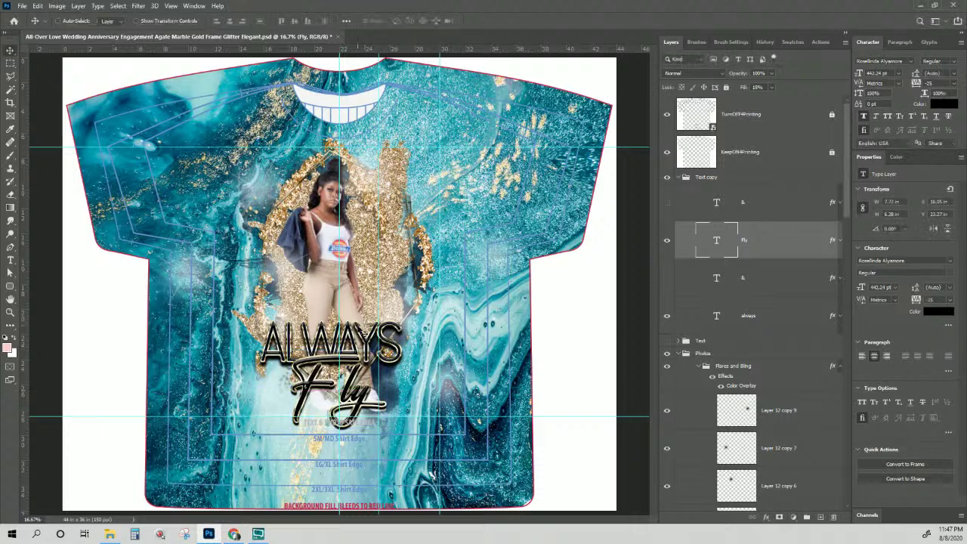
# Move the "ALWAYS" text to center it above "Fly", at about X 16.38 in and Y 20.41 in.
pyautogui.rightClick(364, 331)
pyautogui.click(381, 341)
pyautogui.moveTo(371, 342); pyautogui.dragTo(365, 337)
pyautogui.hotkey('ctrl', 't')
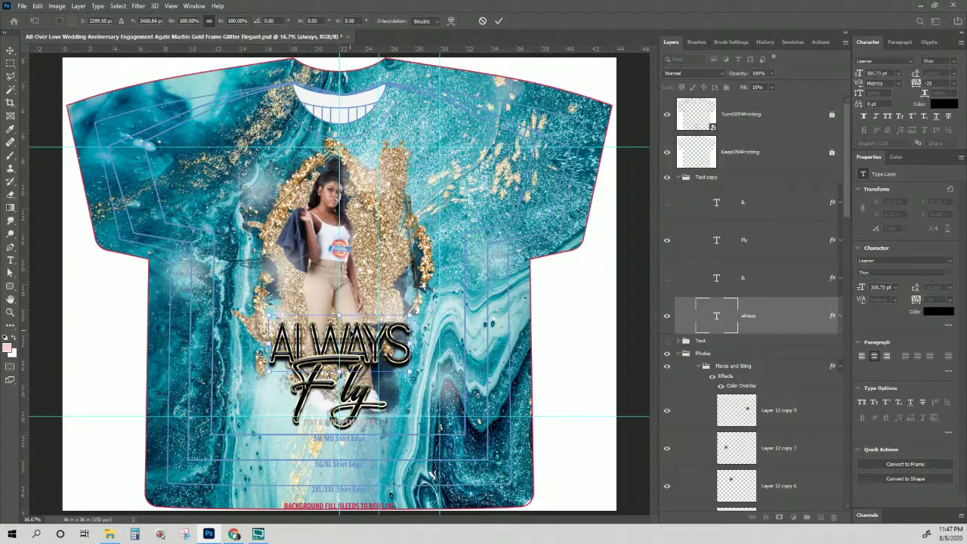
pyautogui.press('Return')
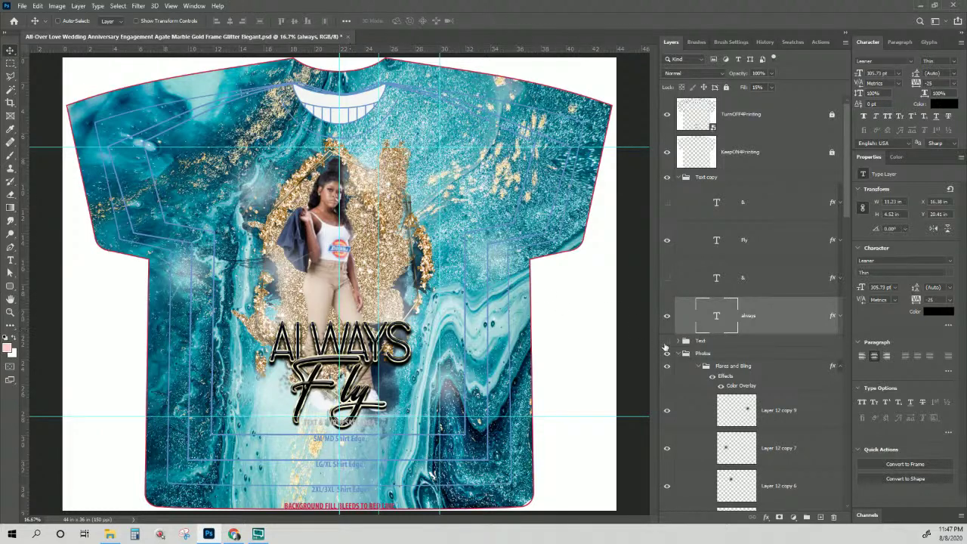
# Collapse the Flares and Bling group and show the Hue/Saturation 1 adjustment above the Marble Gold Teal Agate layer.
pyautogui.scroll(-5, 727, 408)
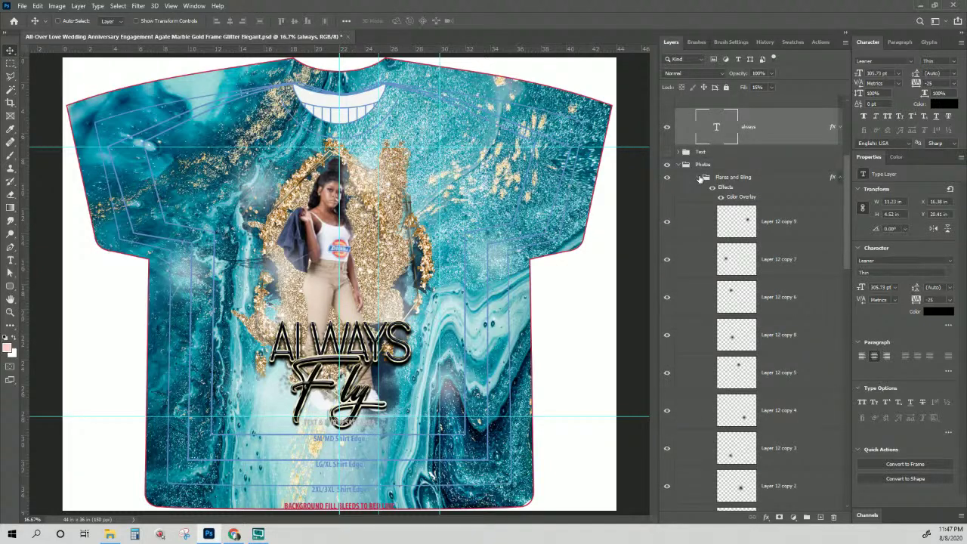
pyautogui.click(700, 178)
pyautogui.scroll(-5, 696, 337)
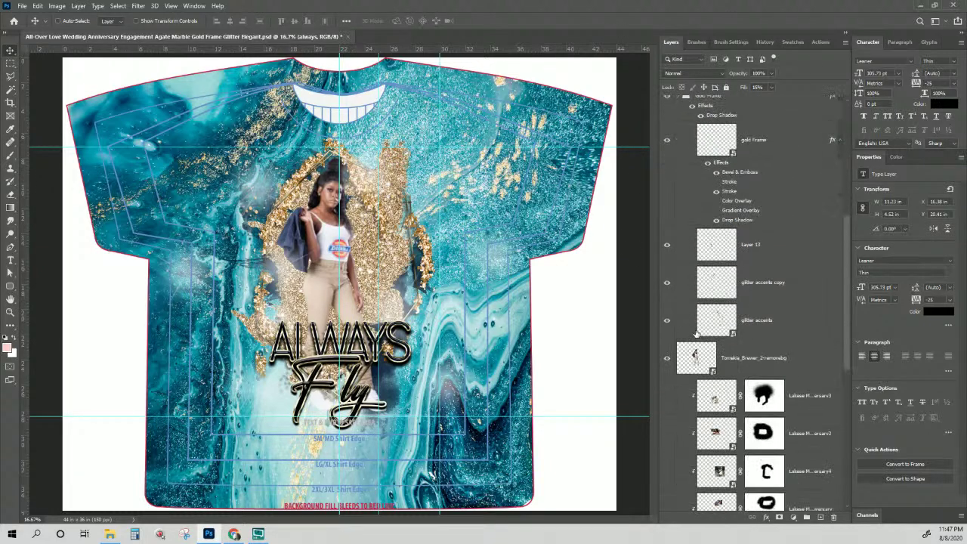
pyautogui.scroll(4, 703, 301)
pyautogui.scroll(-12, 703, 301)
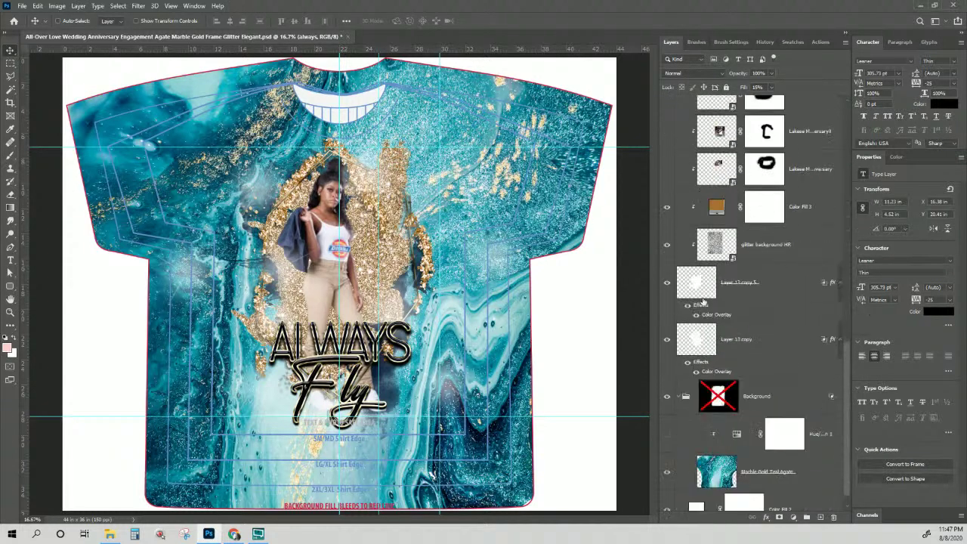
pyautogui.click(711, 452)
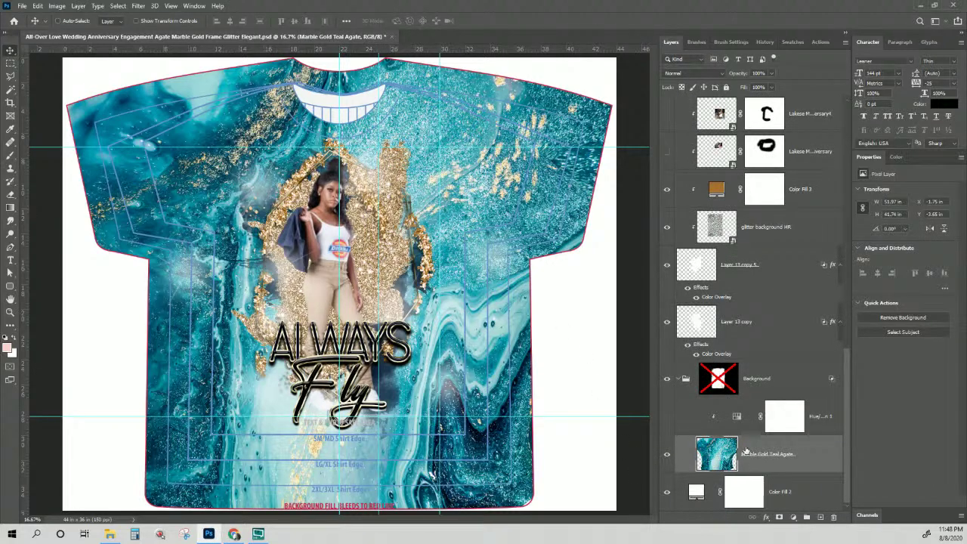
pyautogui.click(667, 416)
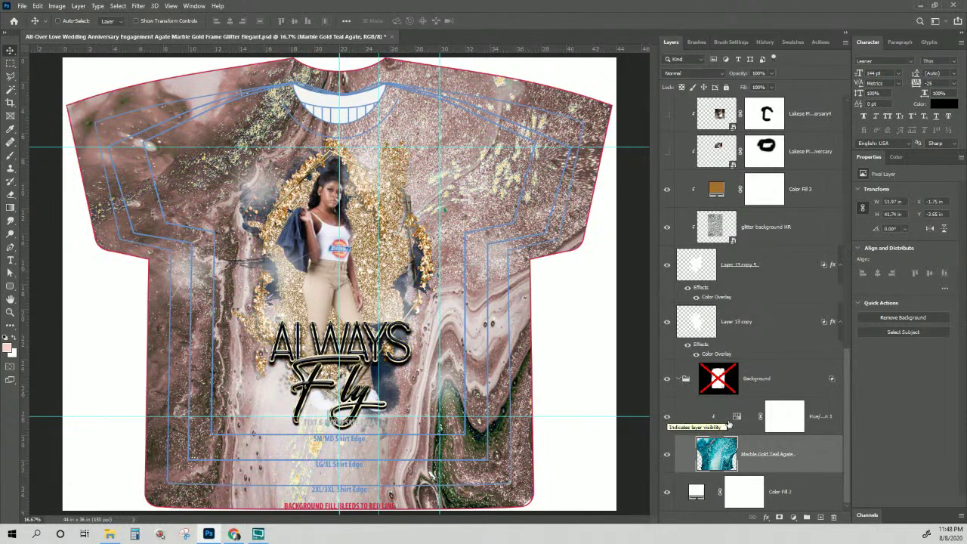
# Duplicate the Hue/Saturation 1 adjustment layer in the Background group.
pyautogui.click(818, 425)
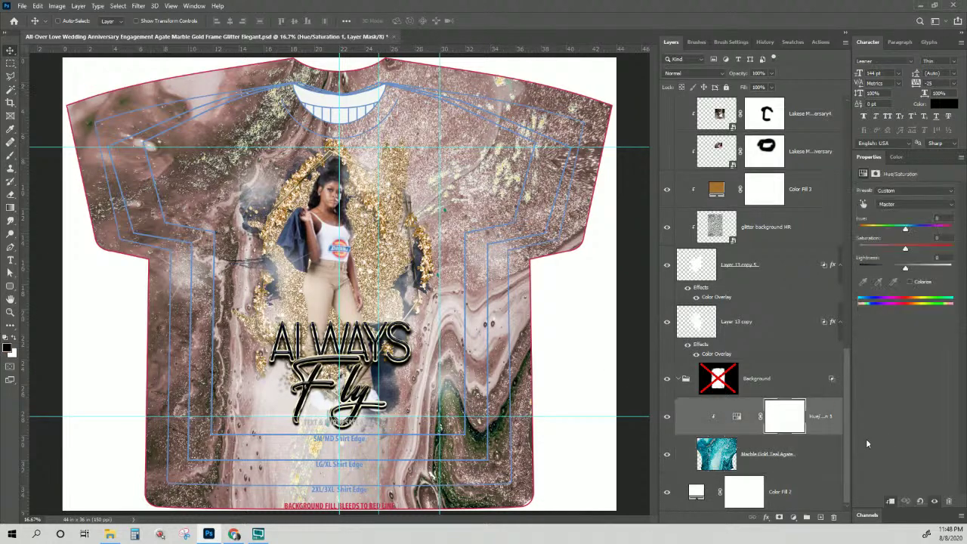
pyautogui.rightClick(845, 426)
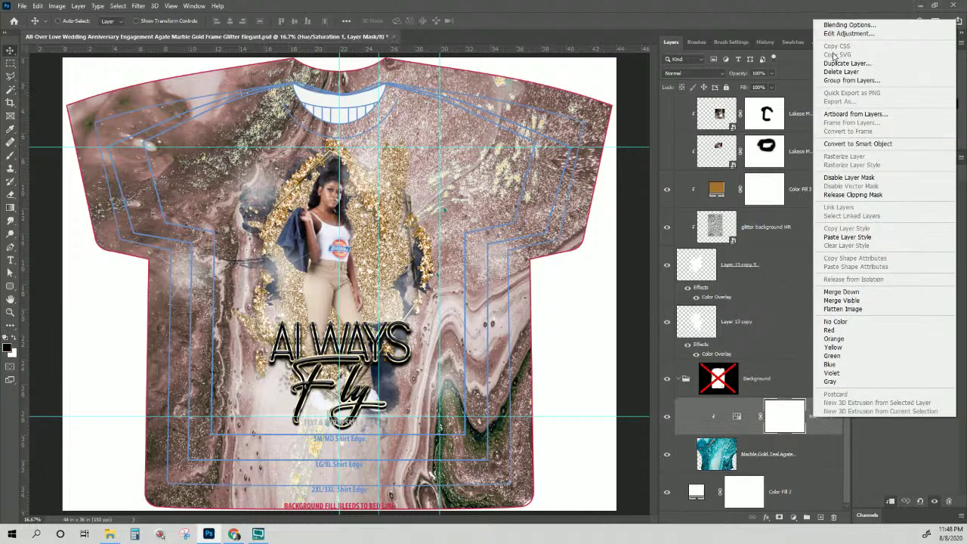
pyautogui.click(836, 64)
pyautogui.press('Return')
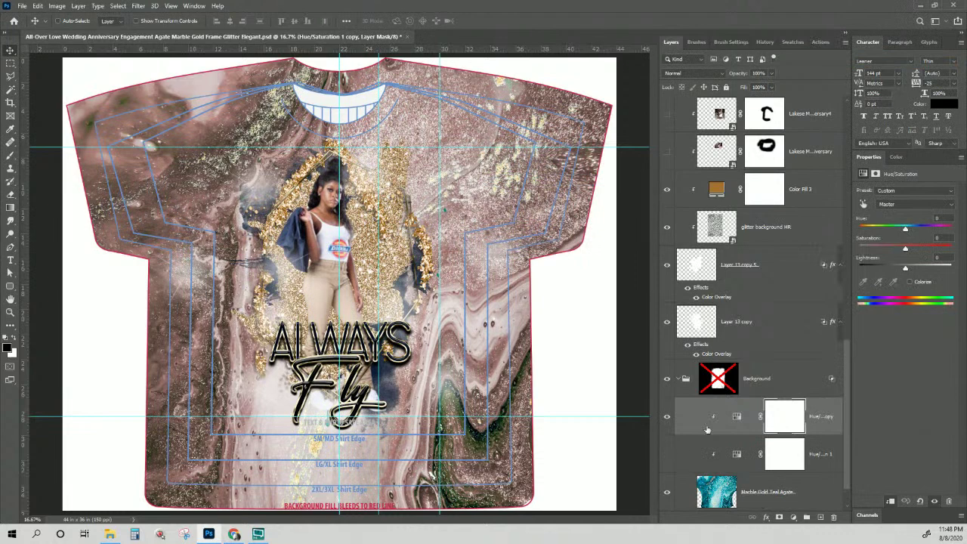
# Hide the original Hue/Saturation 1 layer and shift the Cyans hue of its copy to about +29.
pyautogui.click(737, 418)
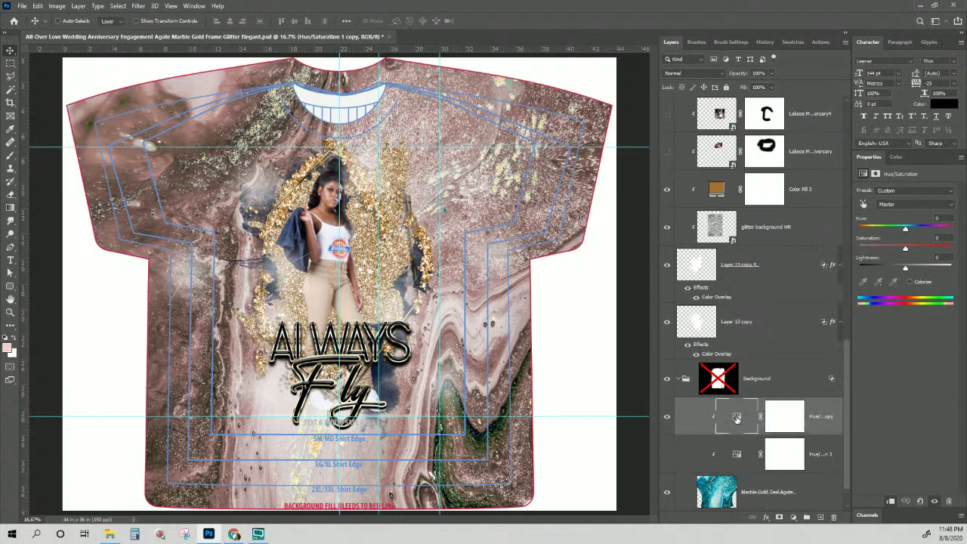
pyautogui.click(897, 206)
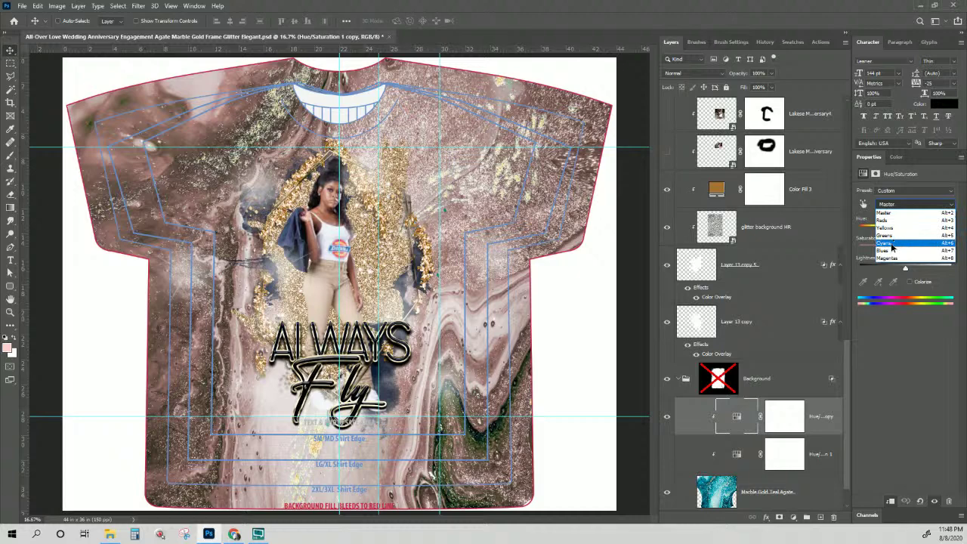
pyautogui.click(886, 242)
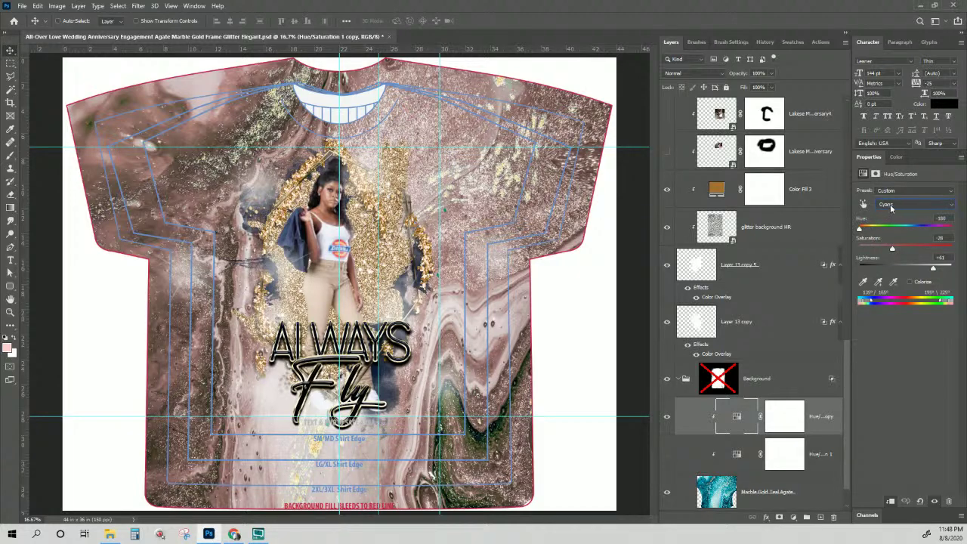
pyautogui.click(890, 206)
pyautogui.click(901, 245)
pyautogui.moveTo(894, 254); pyautogui.dragTo(928, 234)
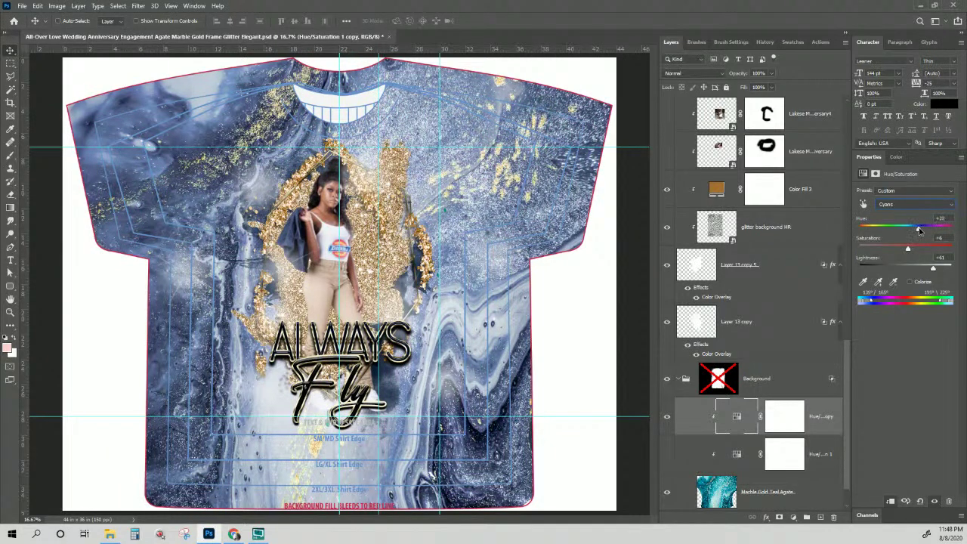
# Mute and darken the Cyans range to a navy tone, with saturation about -57 and lightness about -18.
pyautogui.moveTo(911, 249); pyautogui.dragTo(888, 250)
pyautogui.moveTo(890, 250); pyautogui.dragTo(941, 250)
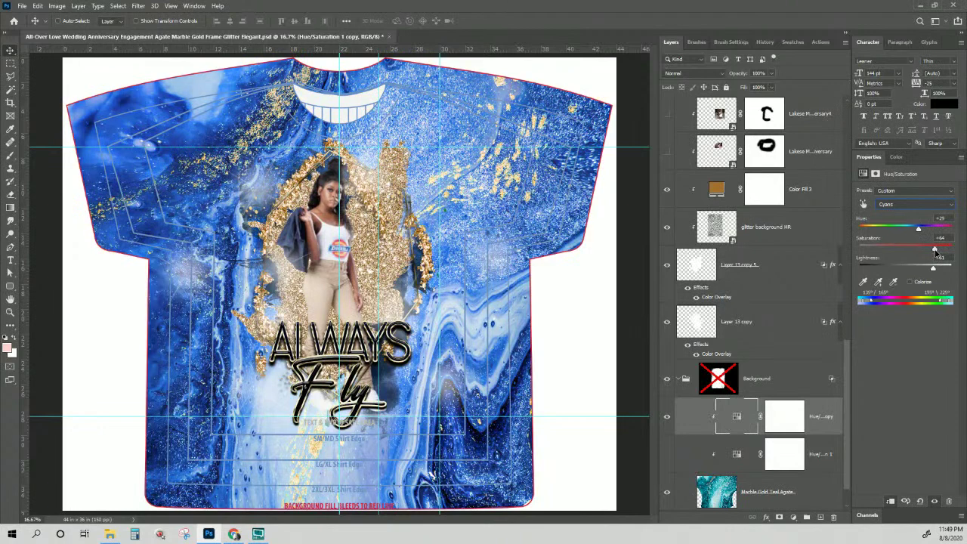
pyautogui.moveTo(934, 251); pyautogui.dragTo(896, 255)
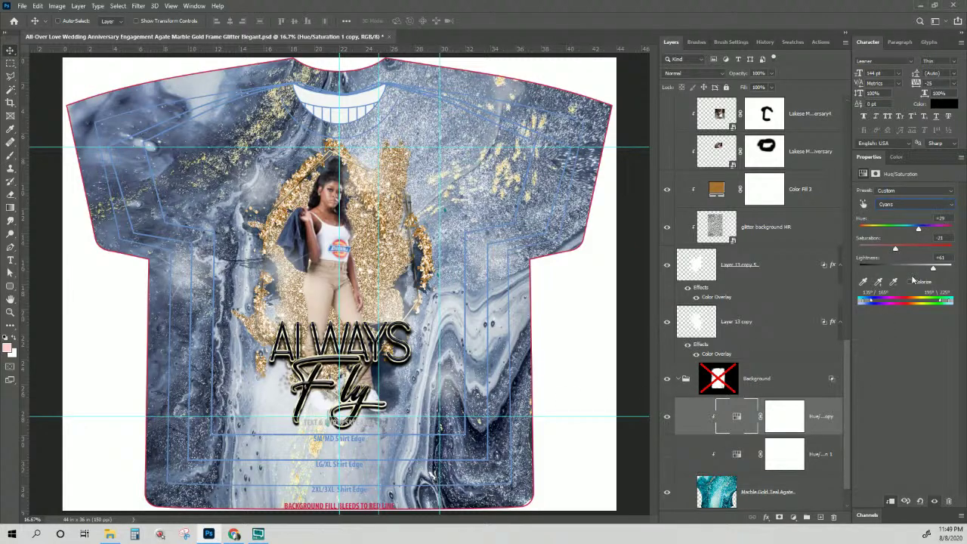
pyautogui.moveTo(933, 271); pyautogui.dragTo(906, 272)
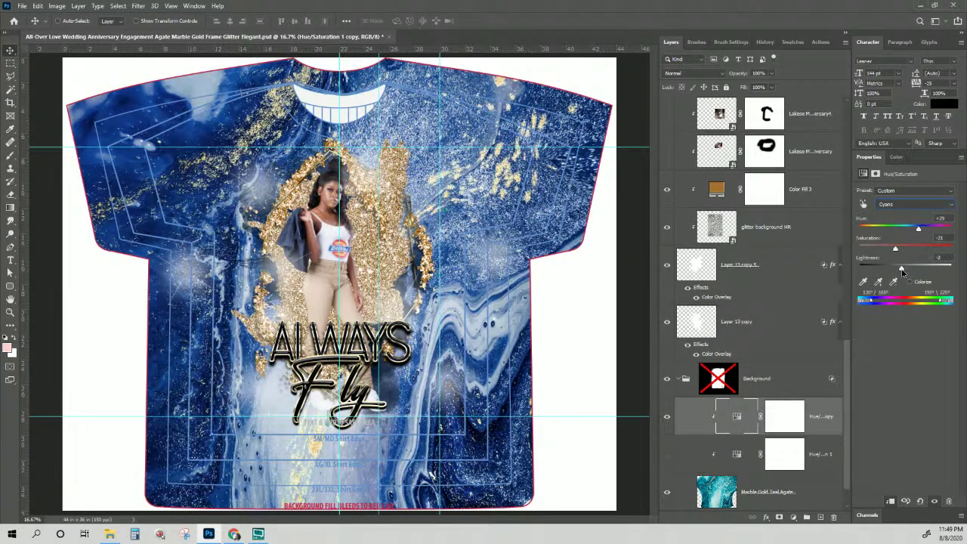
pyautogui.moveTo(895, 252); pyautogui.dragTo(881, 249)
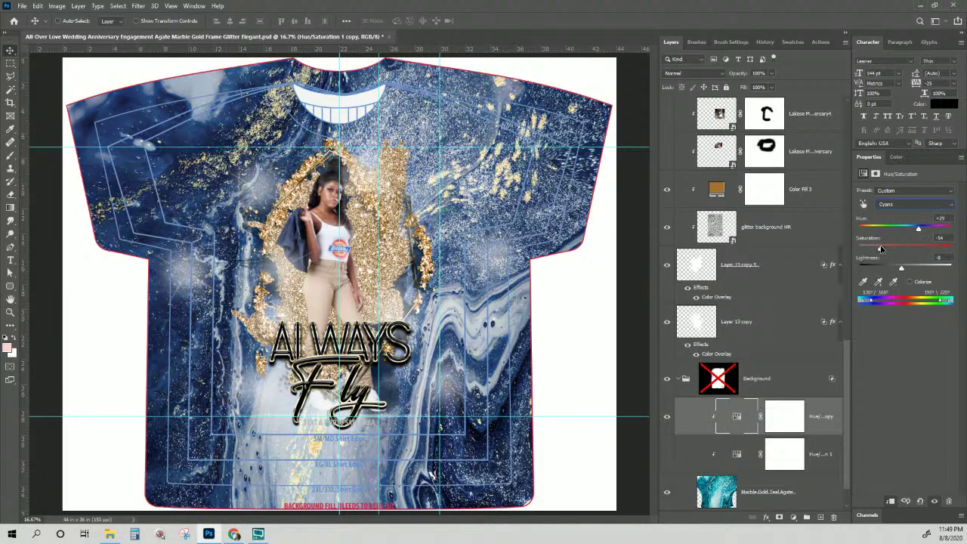
pyautogui.moveTo(901, 268); pyautogui.dragTo(891, 270)
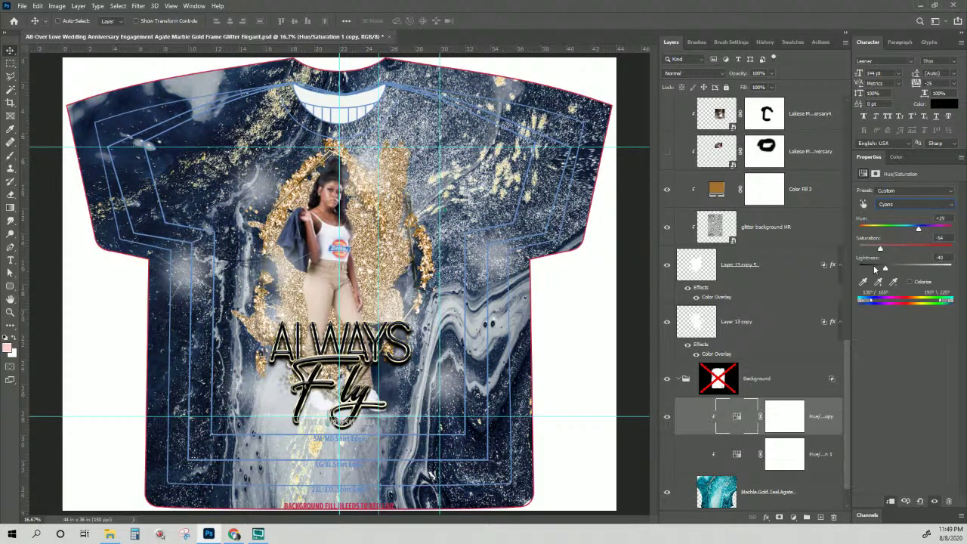
pyautogui.moveTo(880, 248); pyautogui.dragTo(897, 271)
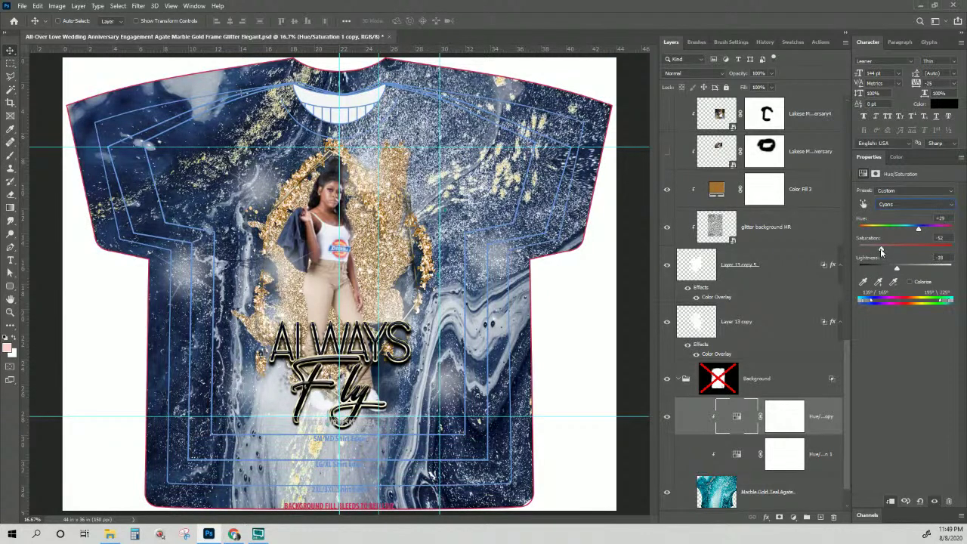
pyautogui.moveTo(881, 252); pyautogui.dragTo(875, 253)
# Rename the copied Hue/Saturation layer "cyan only" and the original one "cyan".
pyautogui.doubleClick(814, 418)
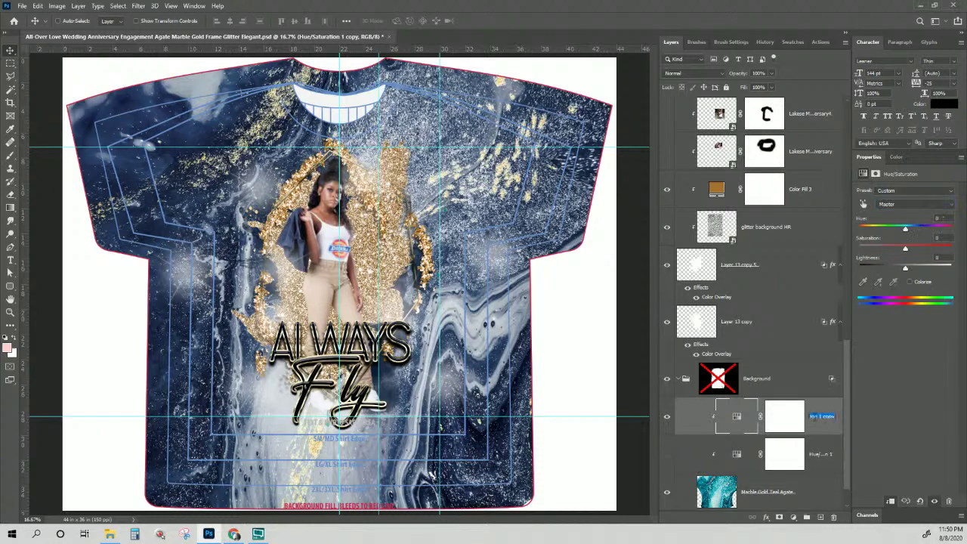
pyautogui.write('cyan only')
pyautogui.doubleClick(817, 455)
pyautogui.write('d')
pyautogui.press('Return')
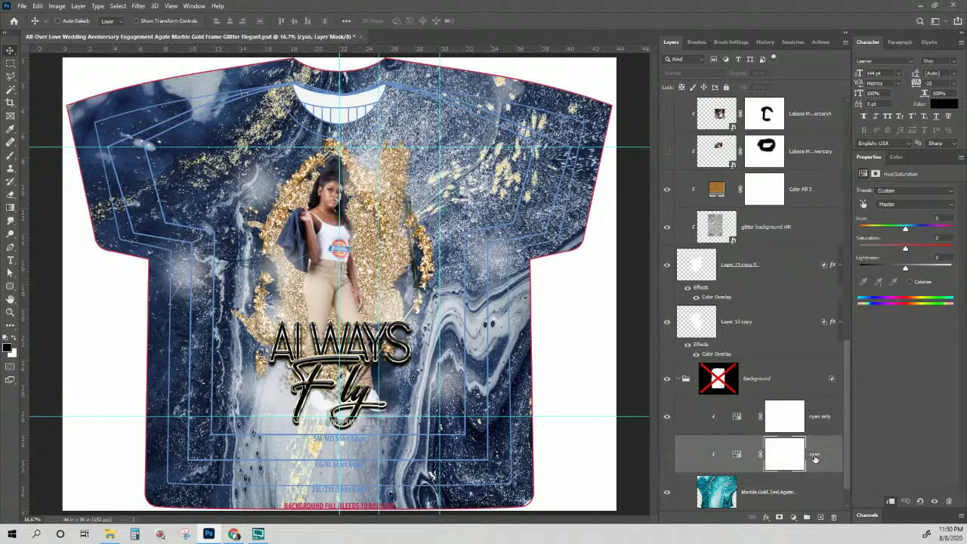
# Try different saturation strengths for the Reds range of the "cyan only" adjustment.
pyautogui.click(835, 424)
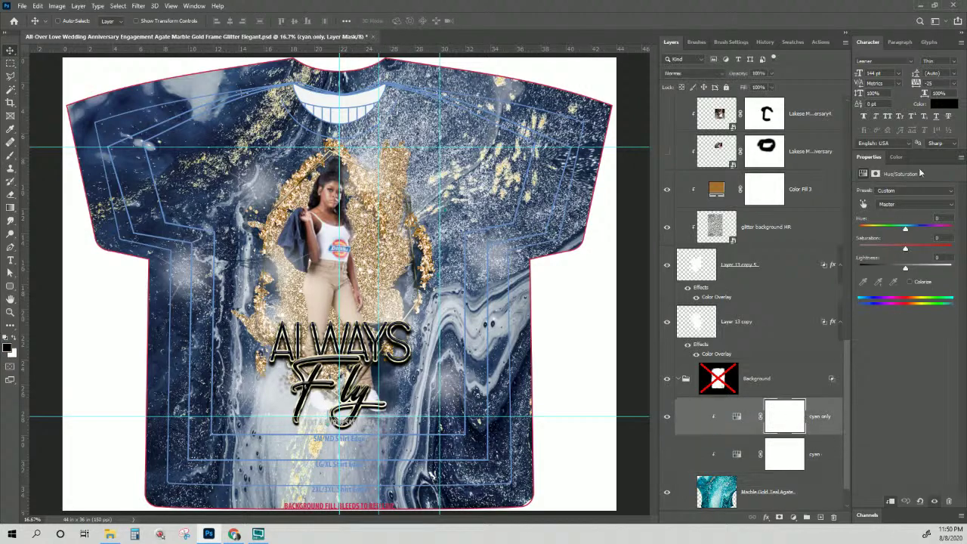
pyautogui.click(902, 205)
pyautogui.click(899, 220)
pyautogui.moveTo(905, 250); pyautogui.dragTo(965, 255)
pyautogui.moveTo(954, 249); pyautogui.dragTo(918, 249)
# Test the Greens saturation of the "cyan only" adjustment and review its Yellows and Cyans settings.
pyautogui.click(889, 205)
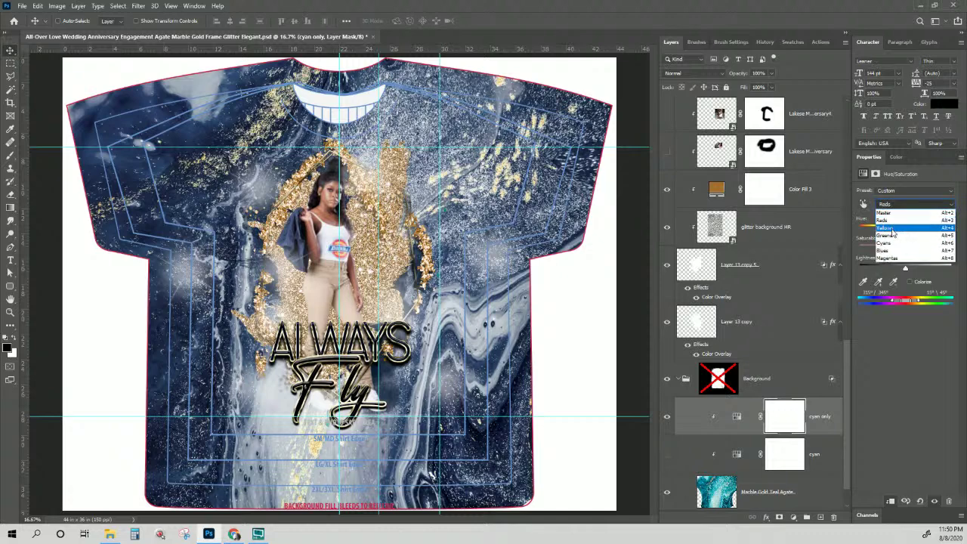
pyautogui.click(892, 228)
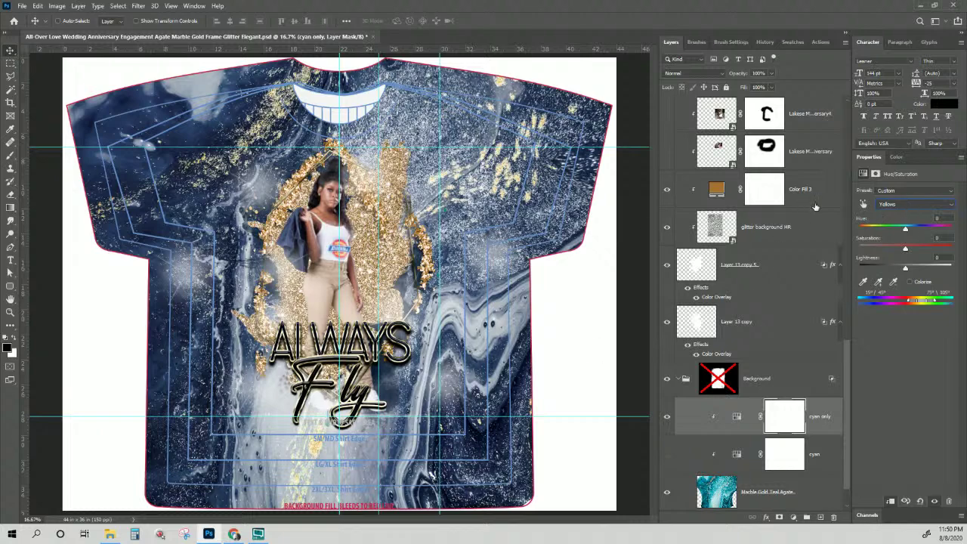
pyautogui.click(890, 204)
pyautogui.click(885, 235)
pyautogui.moveTo(907, 249)
pyautogui.mouseDown()
pyautogui.moveTo(951, 248)
pyautogui.moveTo(877, 249)
pyautogui.moveTo(929, 246)
pyautogui.moveTo(909, 246)
pyautogui.mouseUp()
pyautogui.click(889, 203)
pyautogui.click(892, 240)
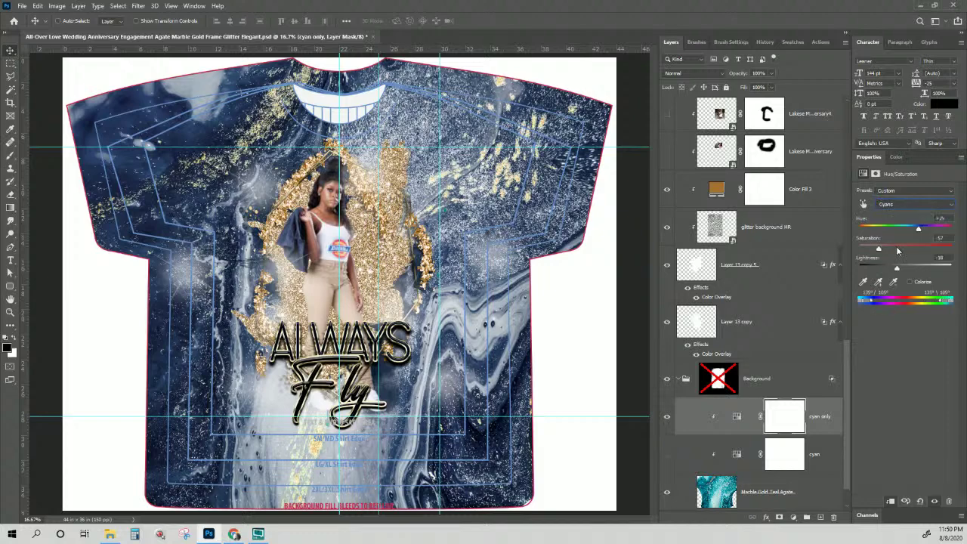
# Set the Blues saturation of the "cyan only" adjustment to -100.
pyautogui.click(894, 206)
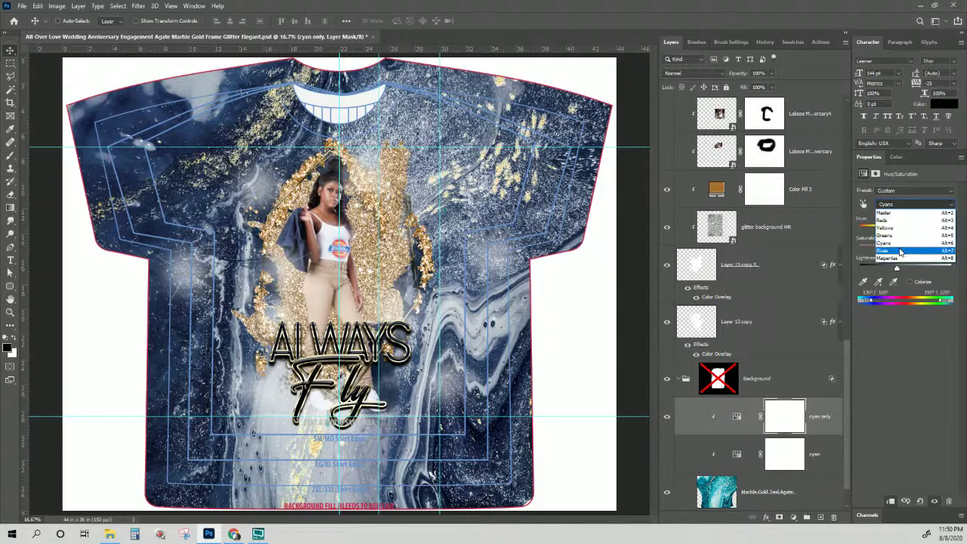
pyautogui.click(900, 251)
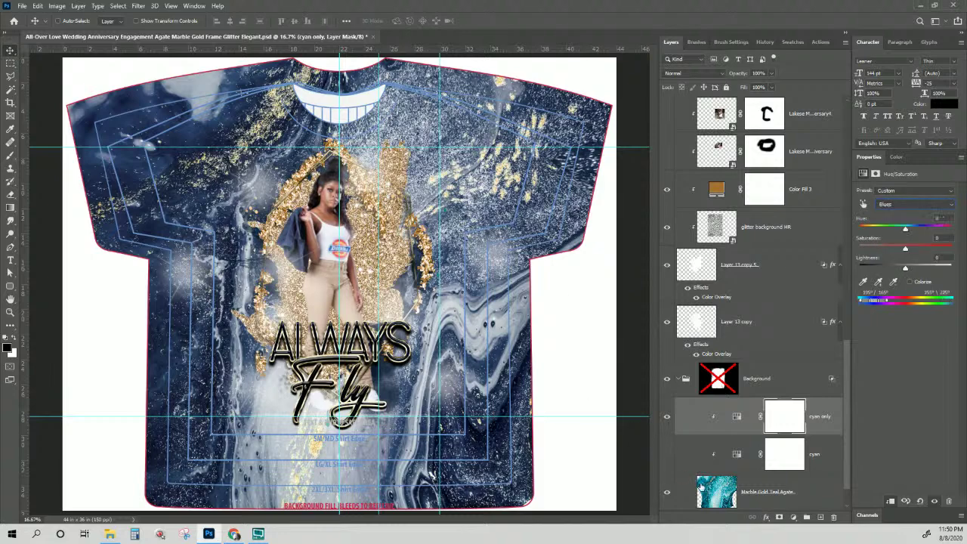
pyautogui.moveTo(905, 248); pyautogui.dragTo(966, 234)
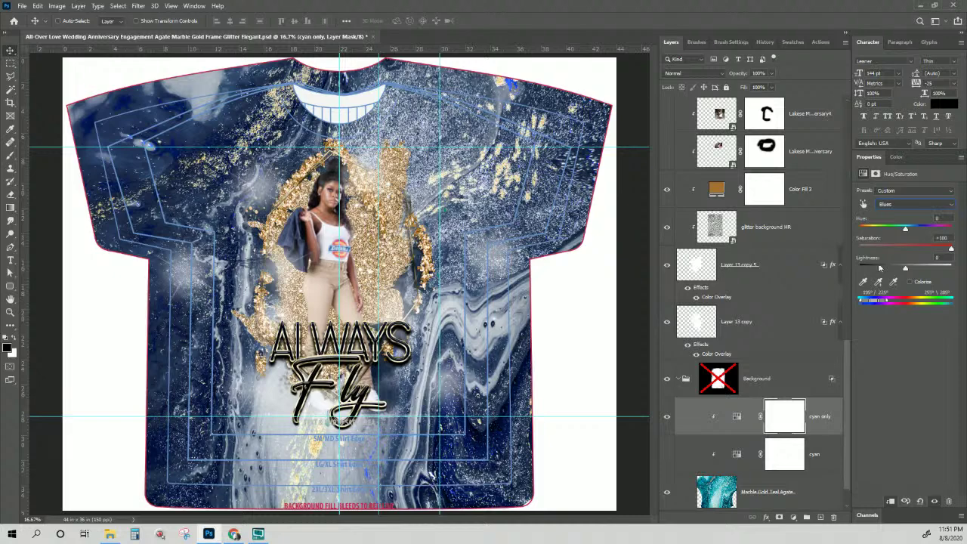
pyautogui.moveTo(950, 249); pyautogui.dragTo(862, 259)
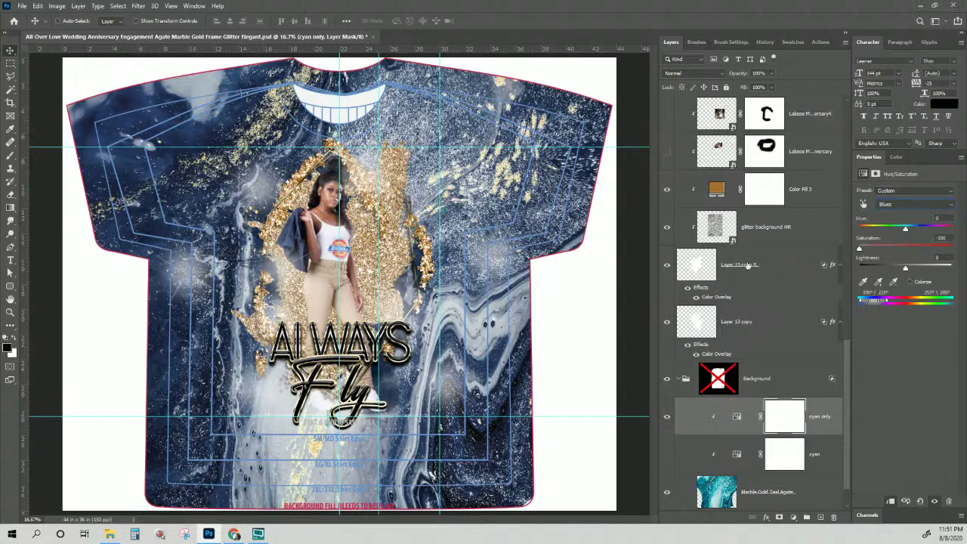
# Move the Layer 12 copy 7 flare onto the gold glitter beside the portrait's hips, to about X 12.86 in and Y 13.08 in.
pyautogui.rightClick(183, 279)
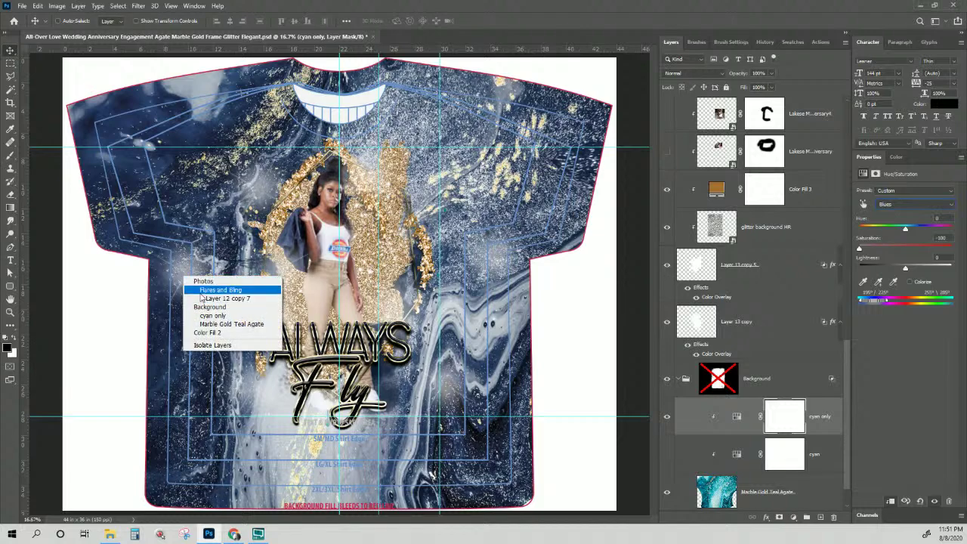
pyautogui.click(202, 300)
pyautogui.moveTo(183, 280); pyautogui.dragTo(271, 272)
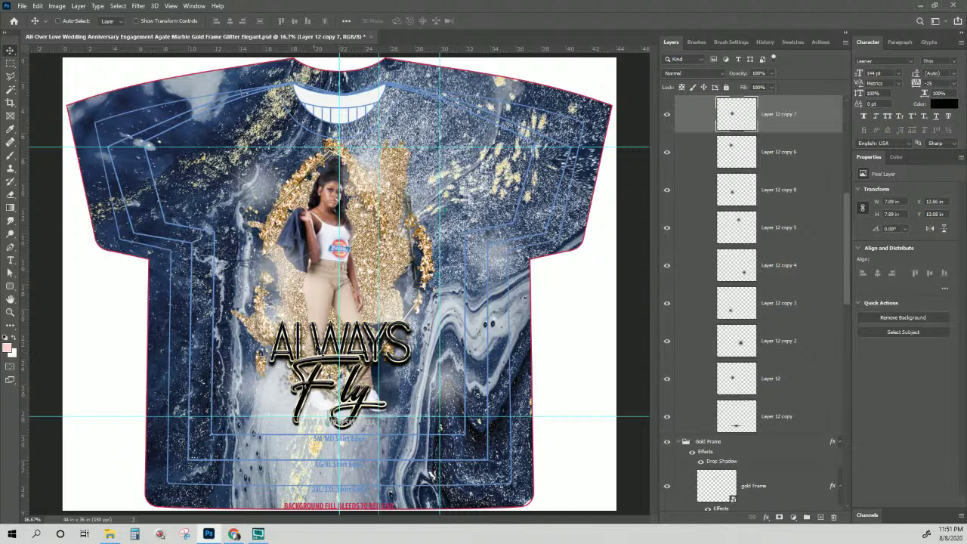
# Change the "always" text's Color Overlay to navy 25385d, sampled from the shirt background near the shoulder.
pyautogui.rightClick(327, 352)
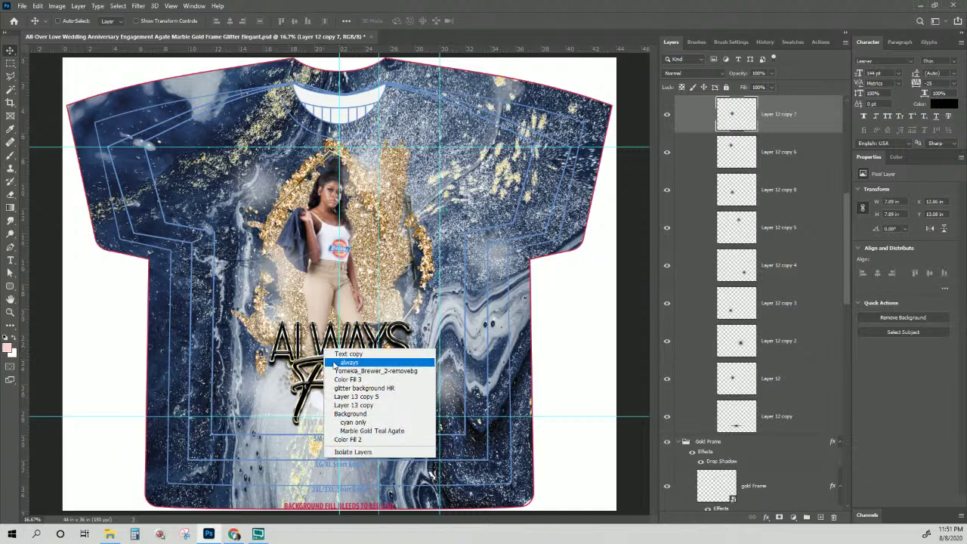
pyautogui.click(347, 363)
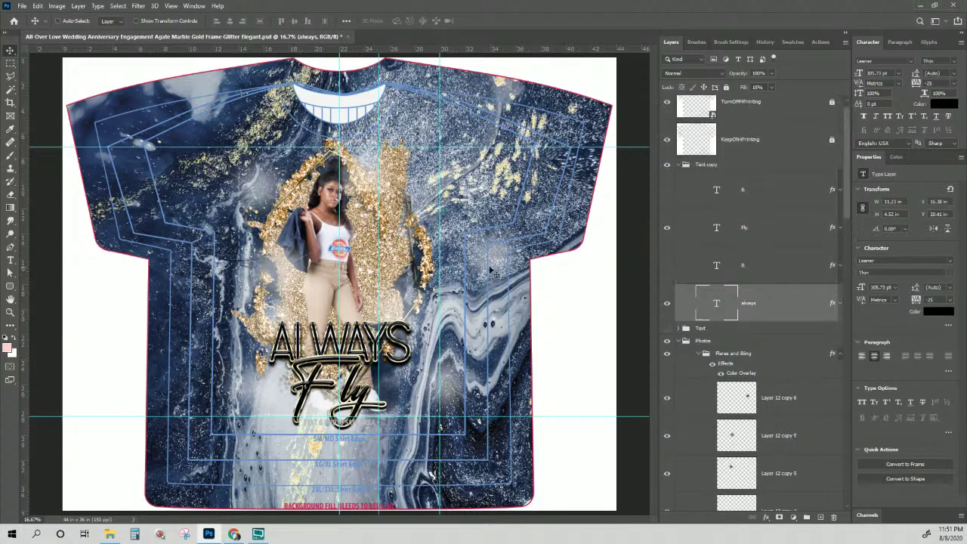
pyautogui.doubleClick(834, 304)
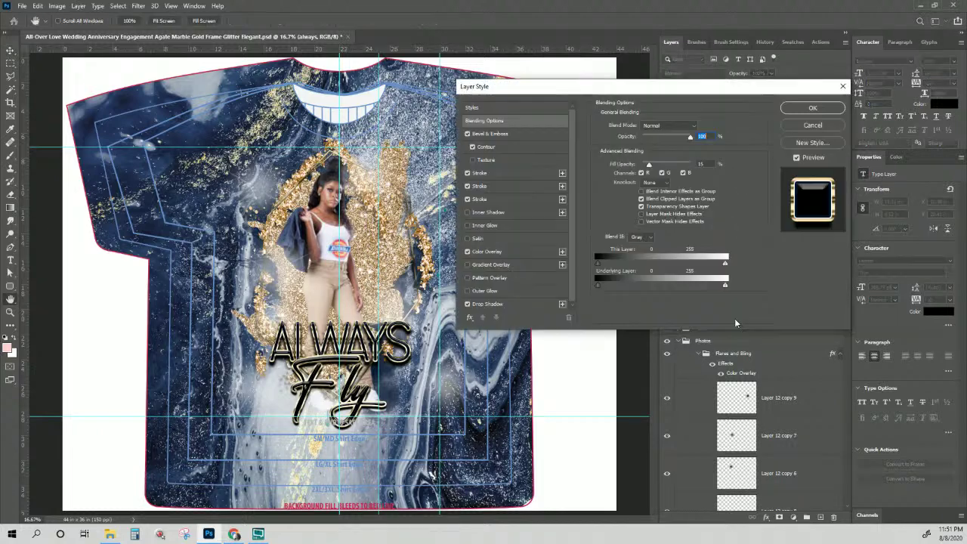
pyautogui.click(488, 251)
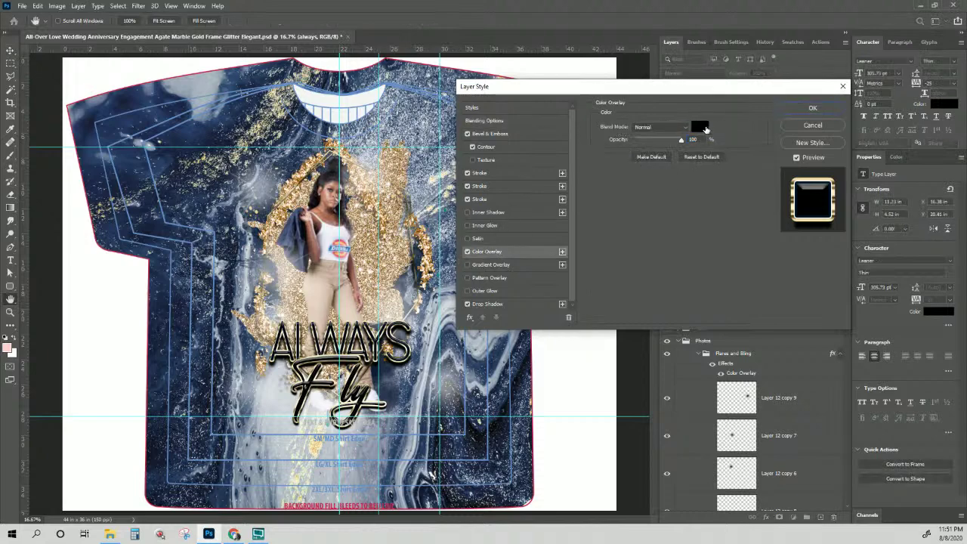
pyautogui.click(701, 127)
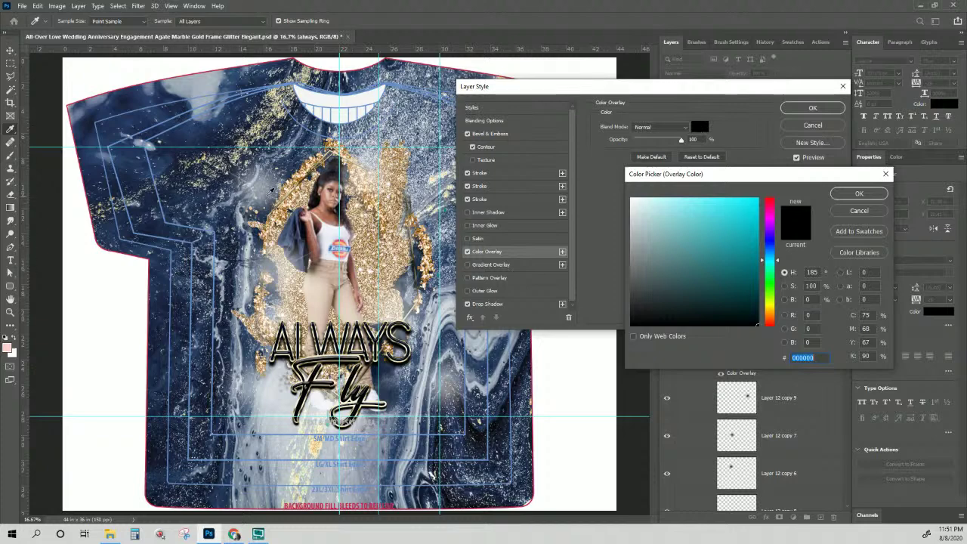
pyautogui.click(176, 150)
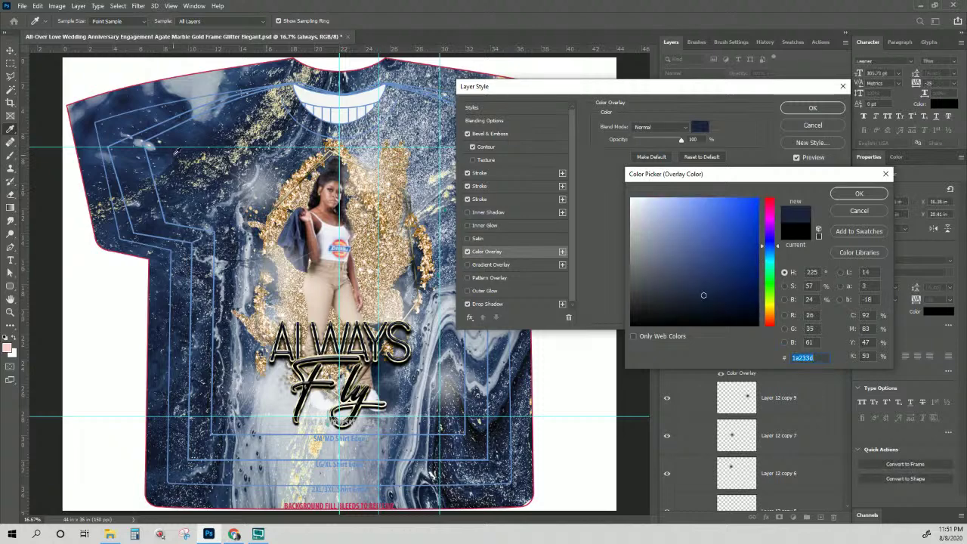
pyautogui.click(168, 156)
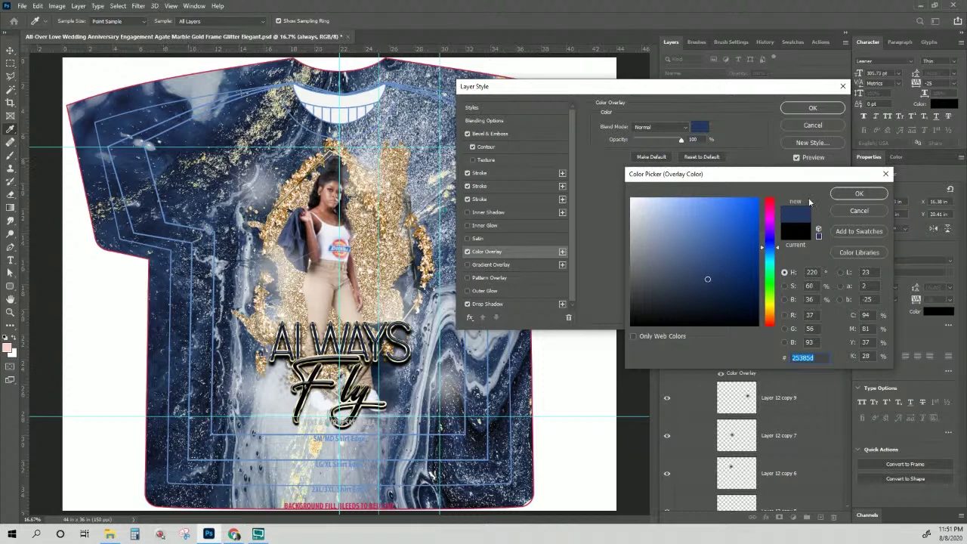
pyautogui.click(857, 193)
# Copy the hex code of the "always" text's overlay color and apply its layer style.
pyautogui.click(701, 127)
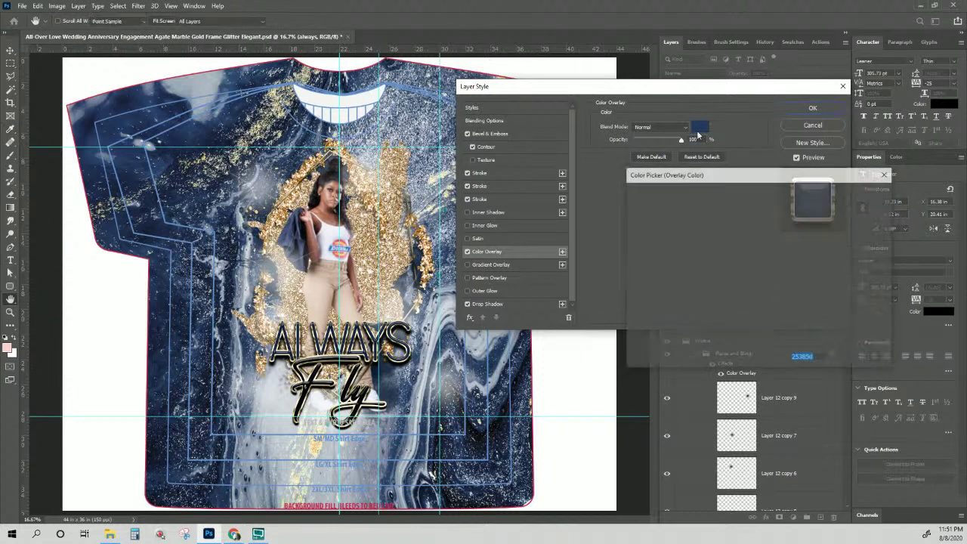
pyautogui.doubleClick(803, 357)
pyautogui.rightClick(805, 360)
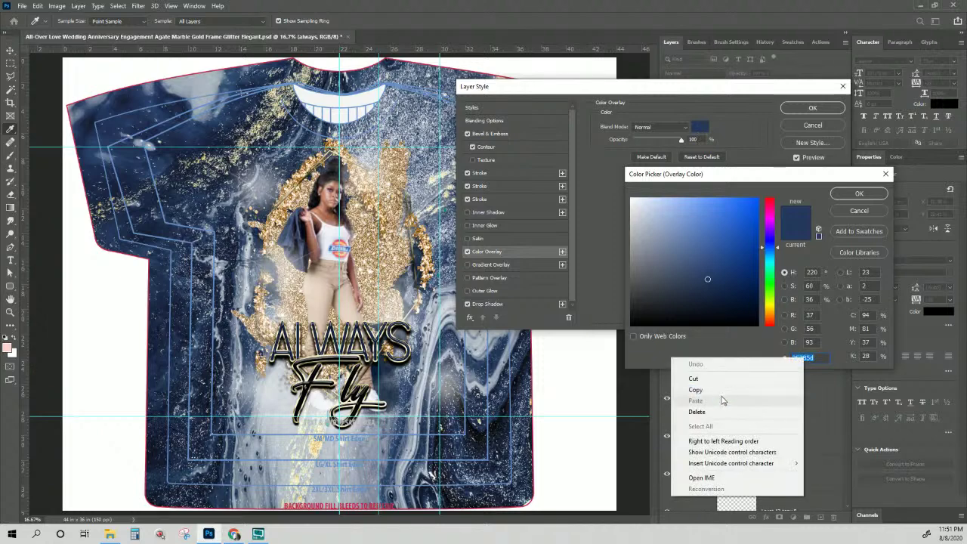
pyautogui.click(723, 393)
pyautogui.click(859, 194)
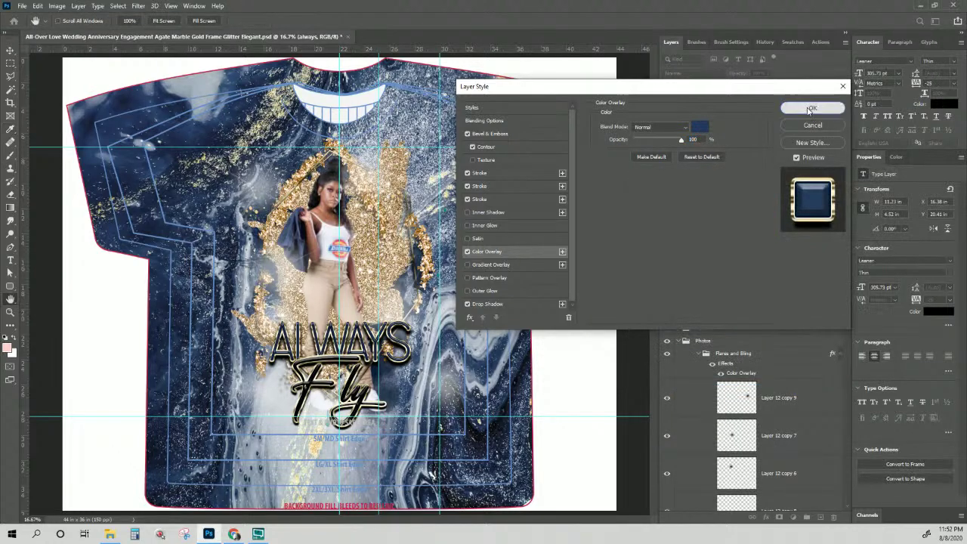
pyautogui.click(808, 108)
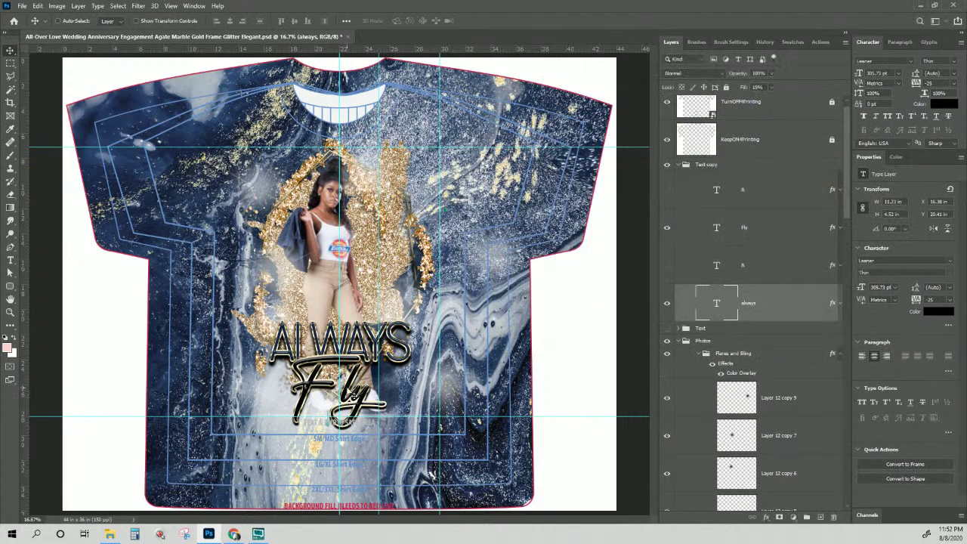
# Set the "Fly" text's Color Overlay to the copied navy 25385d and apply the layer style.
pyautogui.rightClick(355, 392)
pyautogui.click(361, 403)
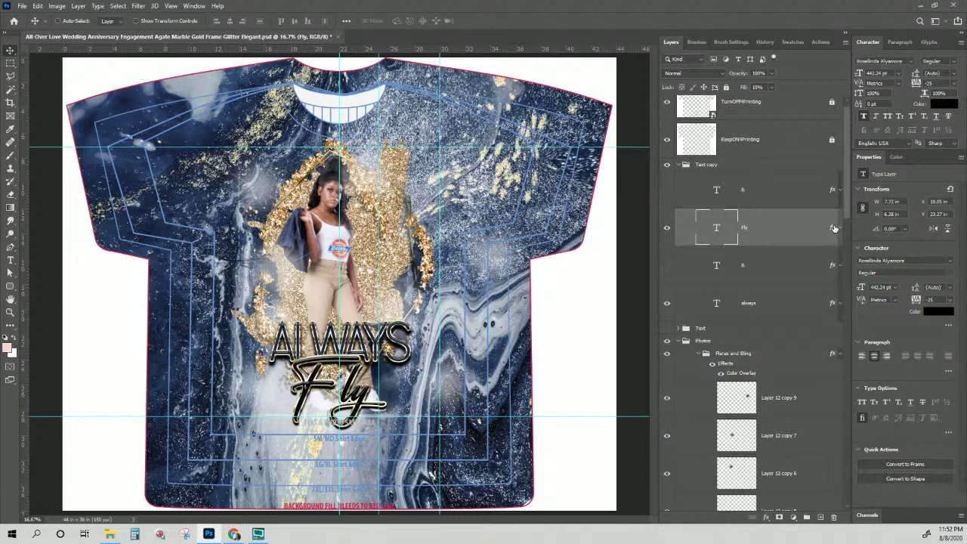
pyautogui.doubleClick(834, 228)
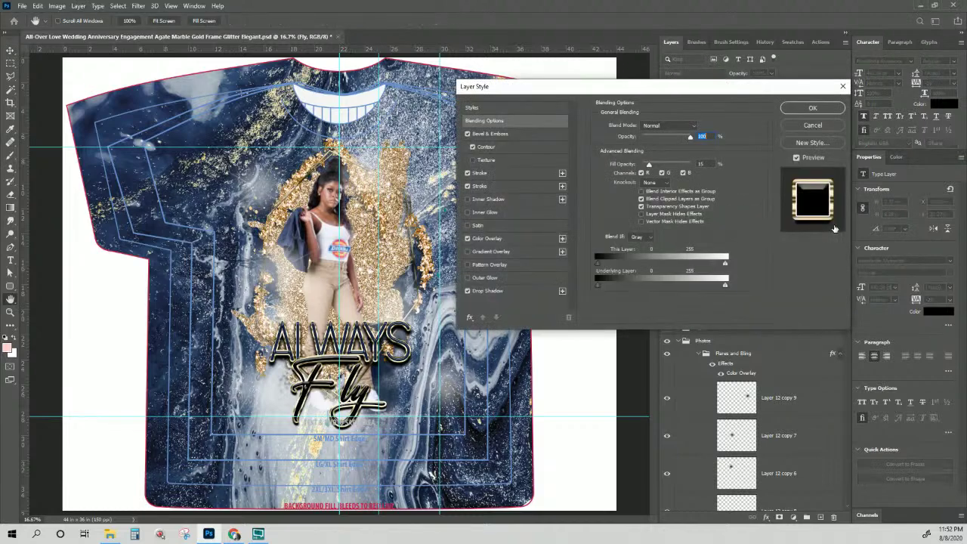
pyautogui.click(490, 238)
pyautogui.click(705, 127)
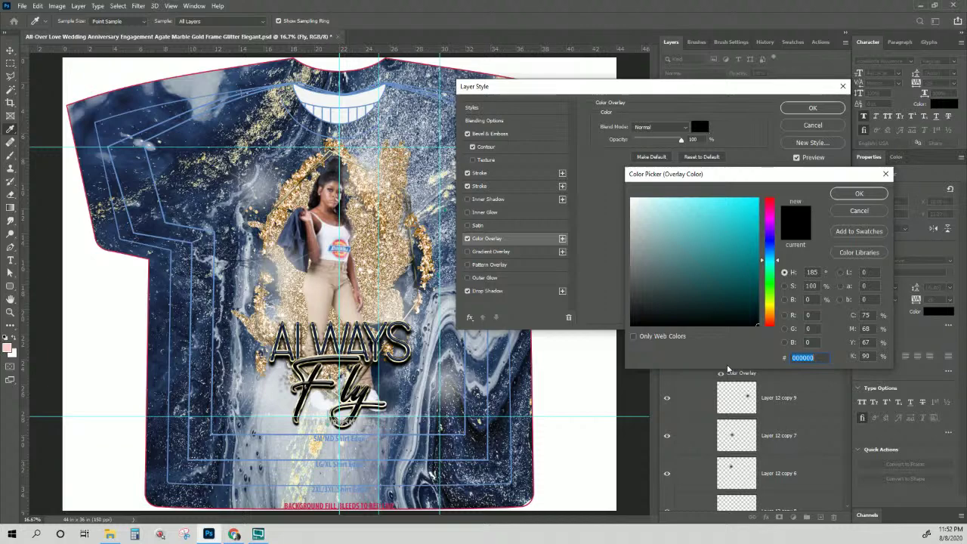
pyautogui.hotkey('ctrl', 'v')
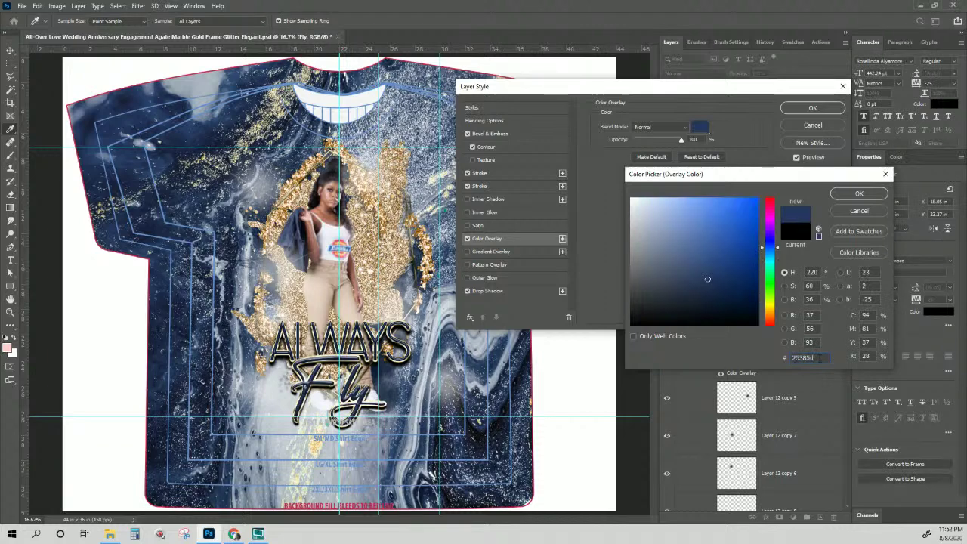
pyautogui.rightClick(819, 358)
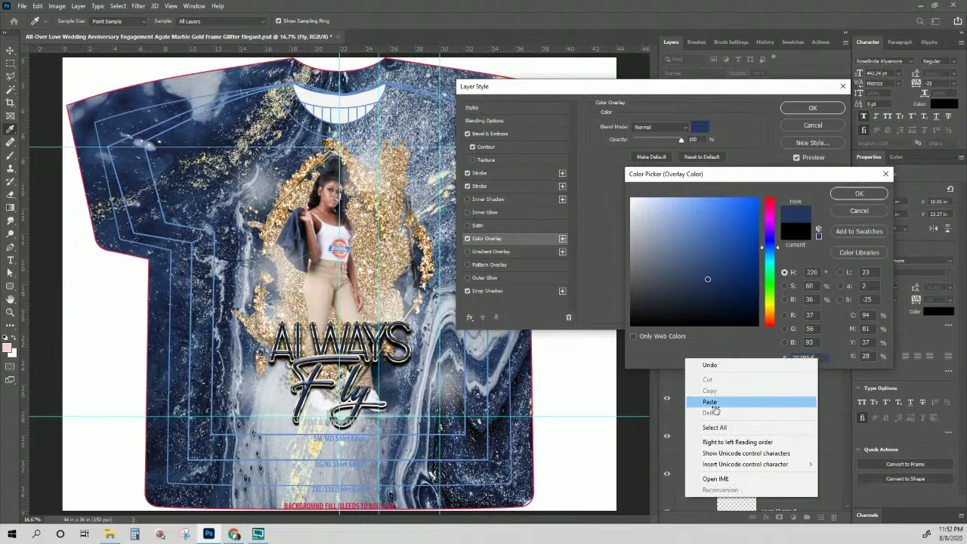
pyautogui.click(729, 351)
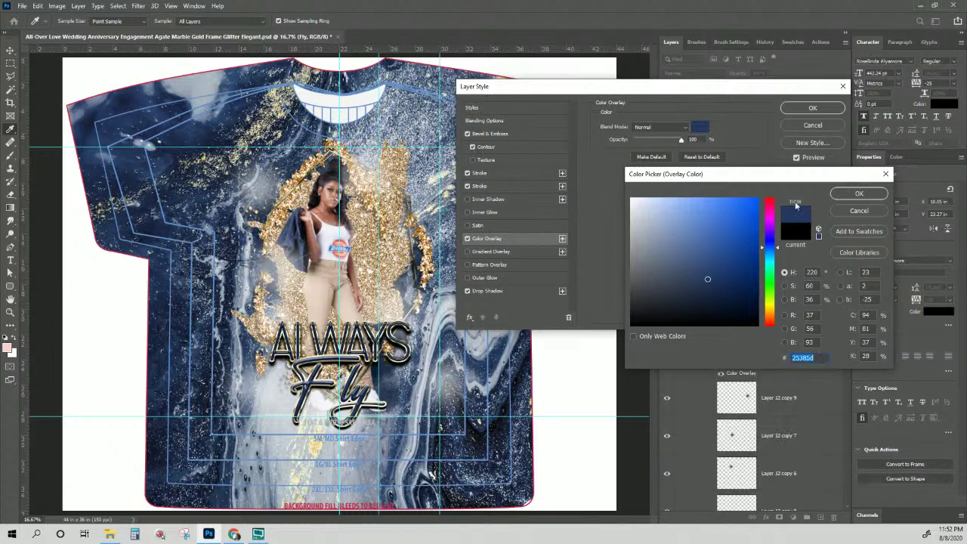
pyautogui.click(860, 195)
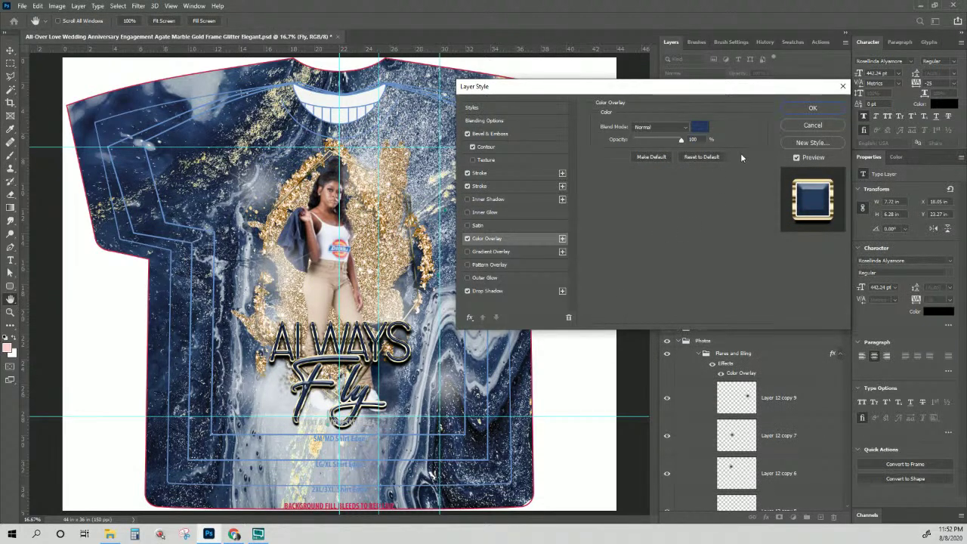
pyautogui.click(799, 109)
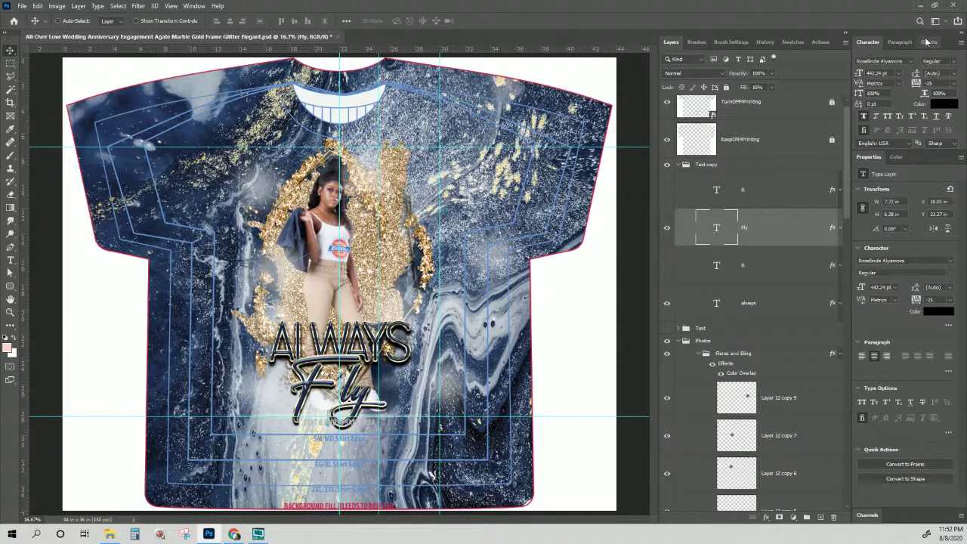
# Rename the "cyan only" adjustment layer in the Background group as "navy gold".
pyautogui.scroll(-5, 743, 303)
pyautogui.scroll(-10, 743, 303)
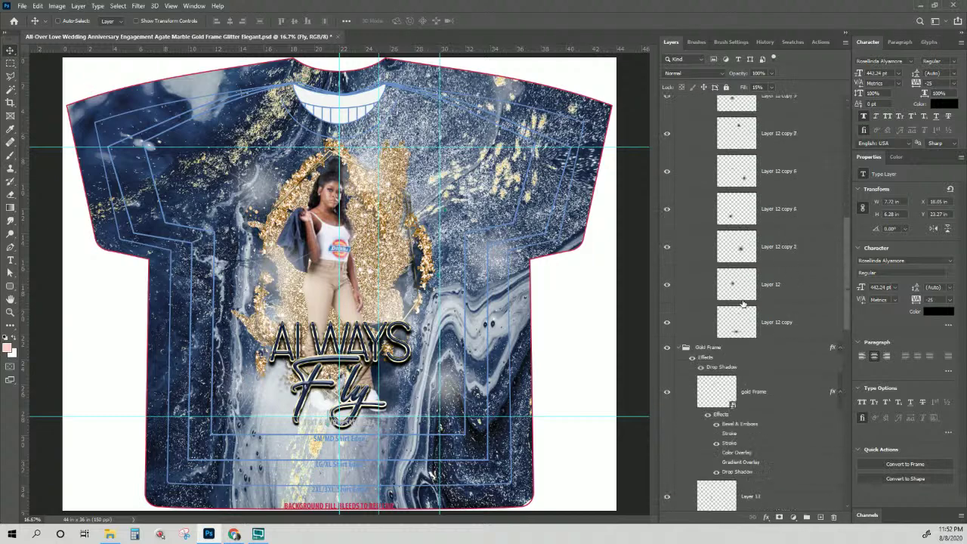
pyautogui.scroll(-2, 743, 304)
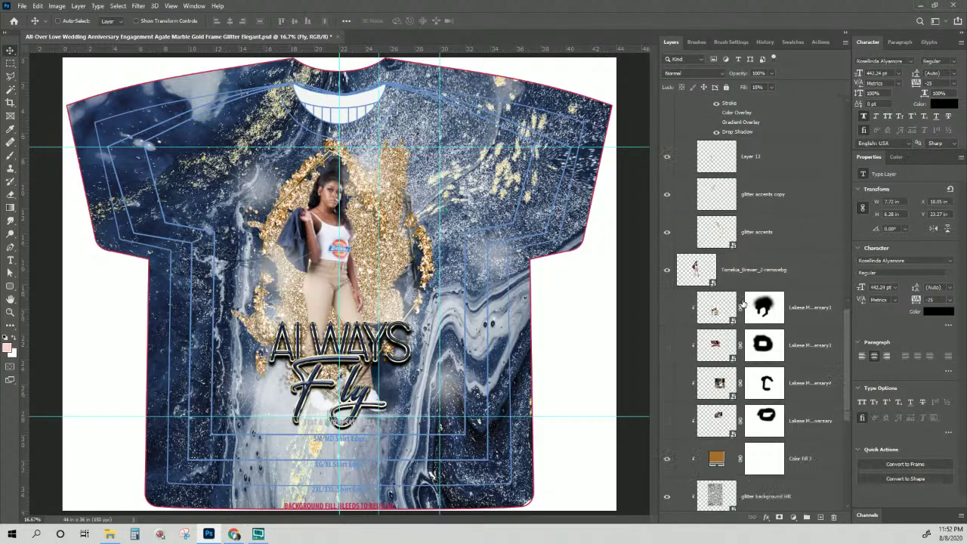
pyautogui.scroll(-8, 743, 303)
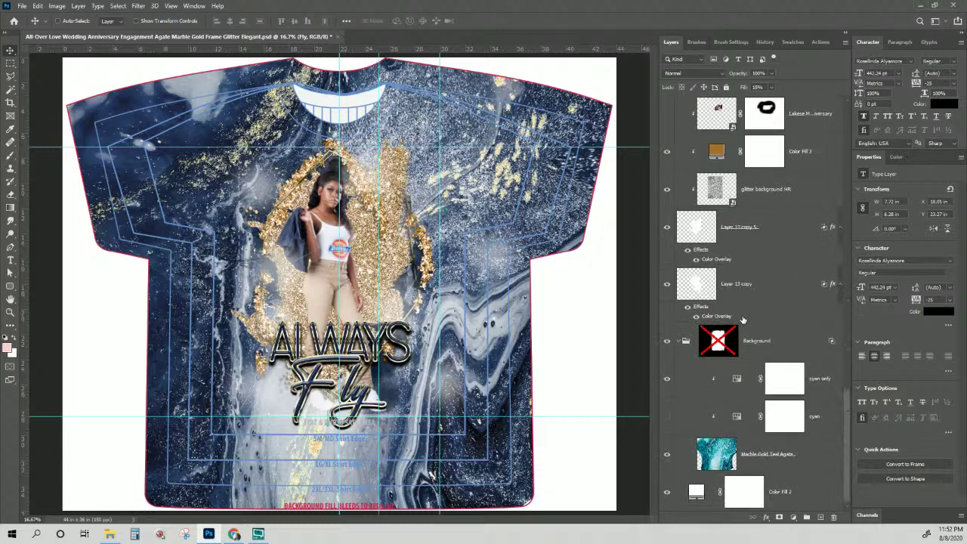
pyautogui.click(820, 382)
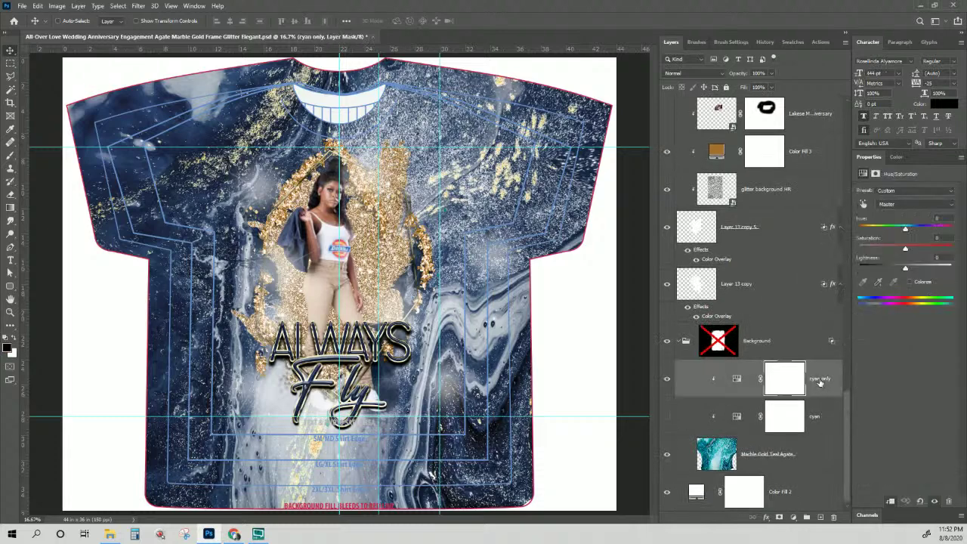
pyautogui.hotkey('ctrl', '2')
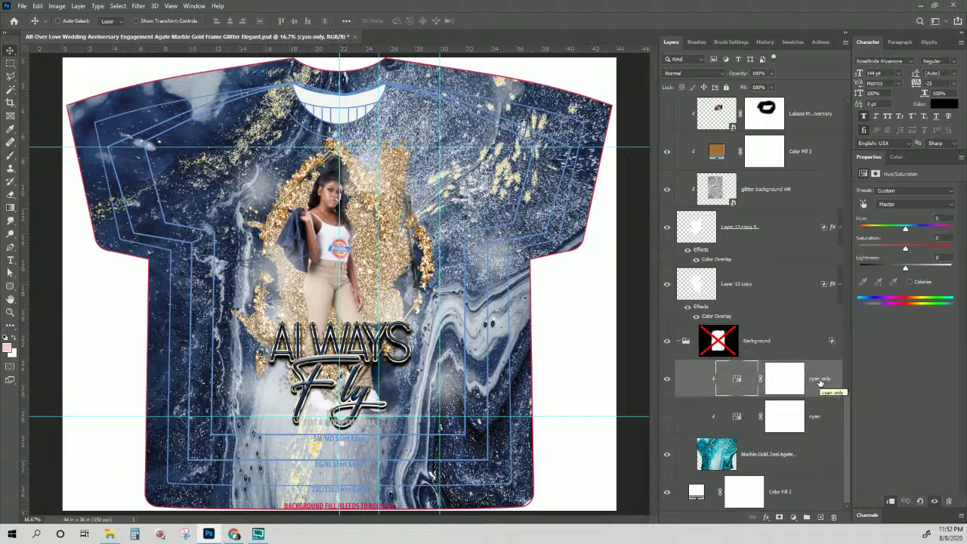
pyautogui.doubleClick(820, 380)
pyautogui.write('c')
pyautogui.write('avy gold')
pyautogui.press('Return')
# Duplicate the "navy gold" adjustment layer within the same document and hide the original.
pyautogui.rightClick(821, 383)
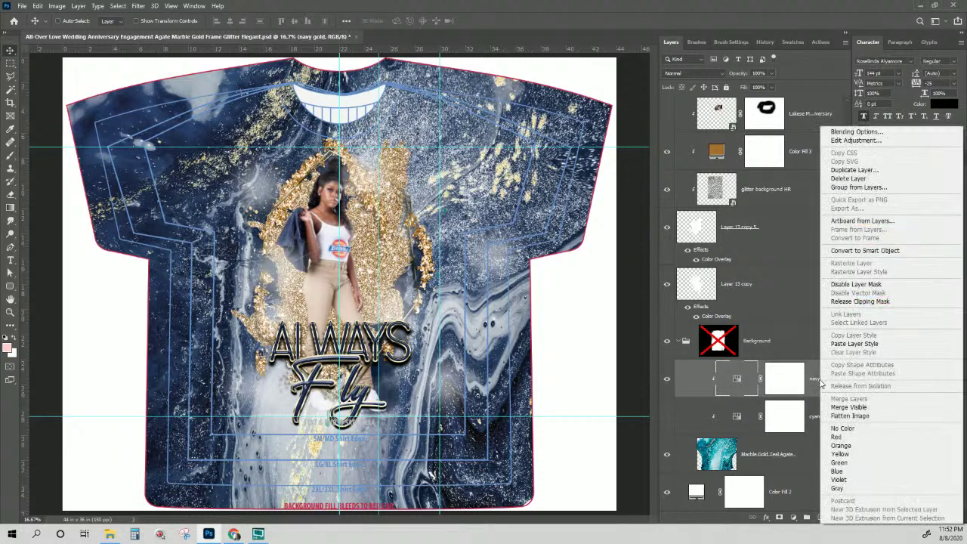
pyautogui.click(854, 170)
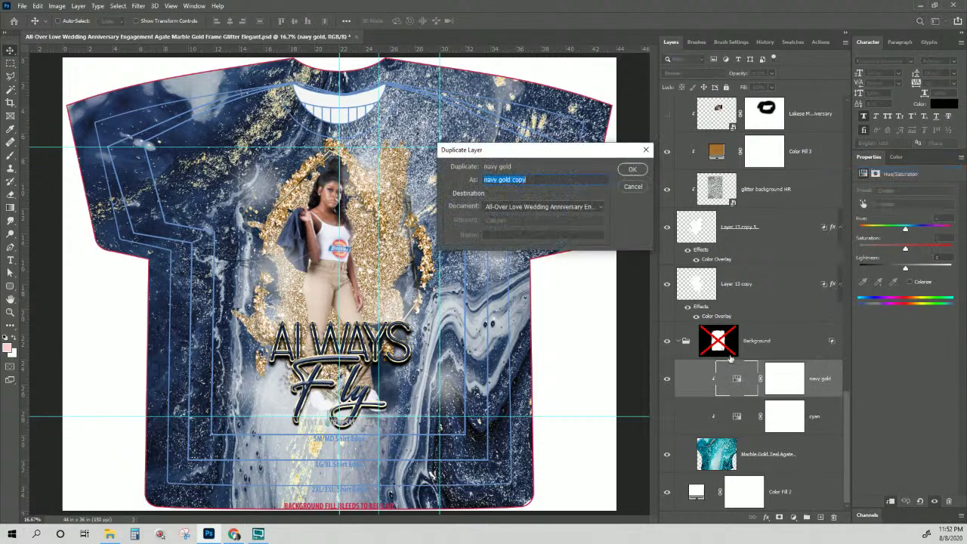
pyautogui.click(633, 178)
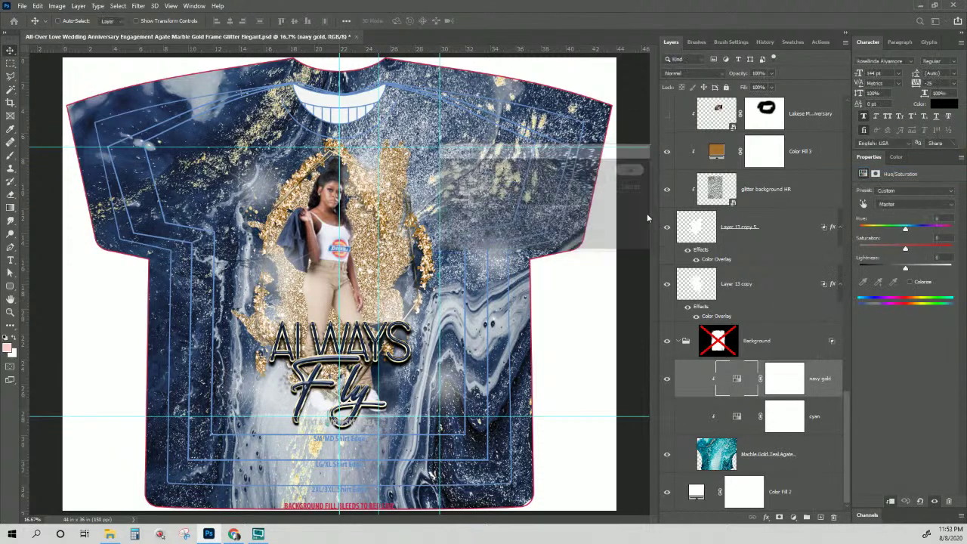
pyautogui.click(667, 418)
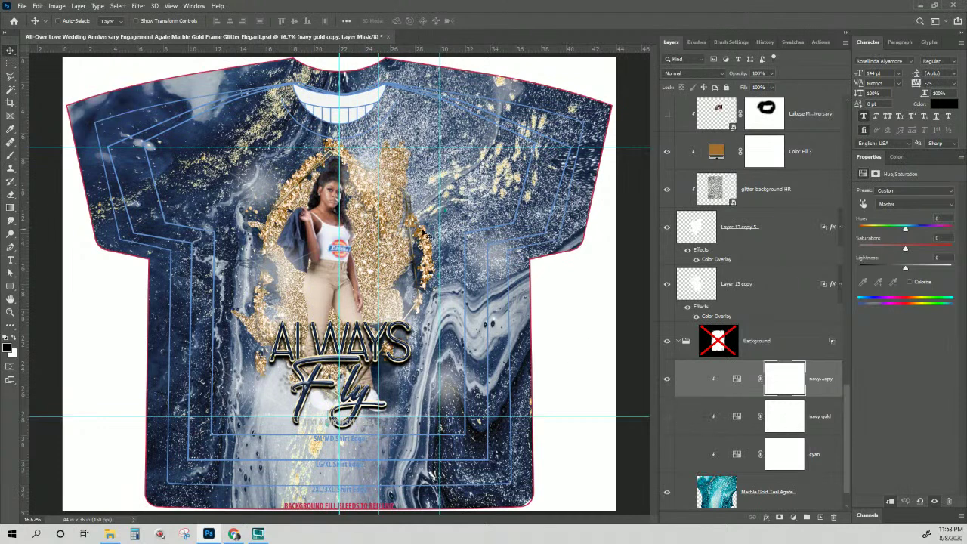
# Set the Yellows saturation of the duplicated "navy gold" adjustment to -100.
pyautogui.click(737, 382)
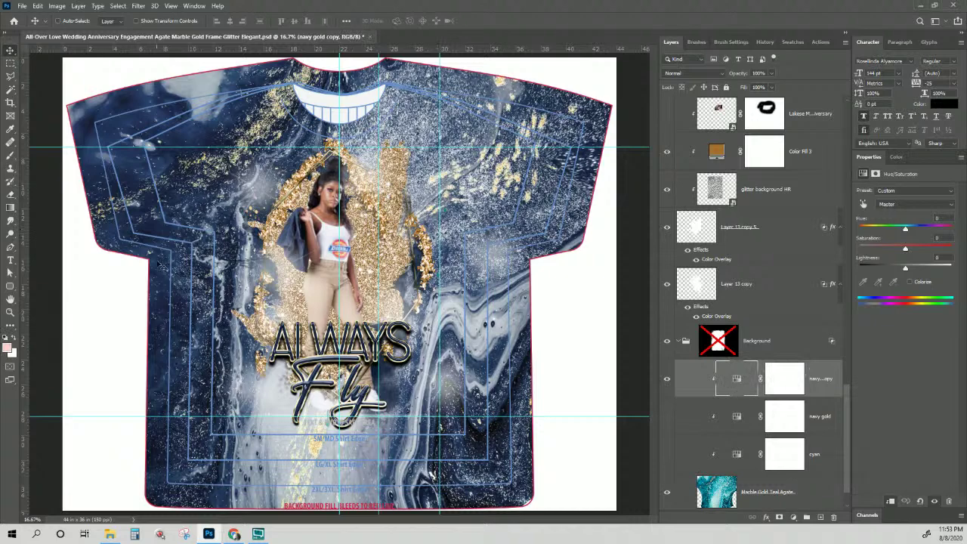
pyautogui.click(890, 204)
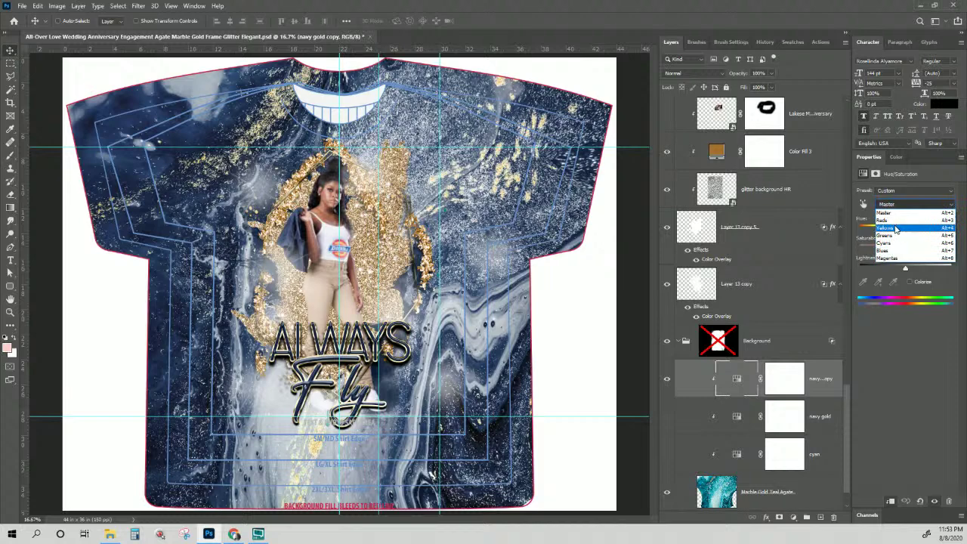
pyautogui.click(898, 227)
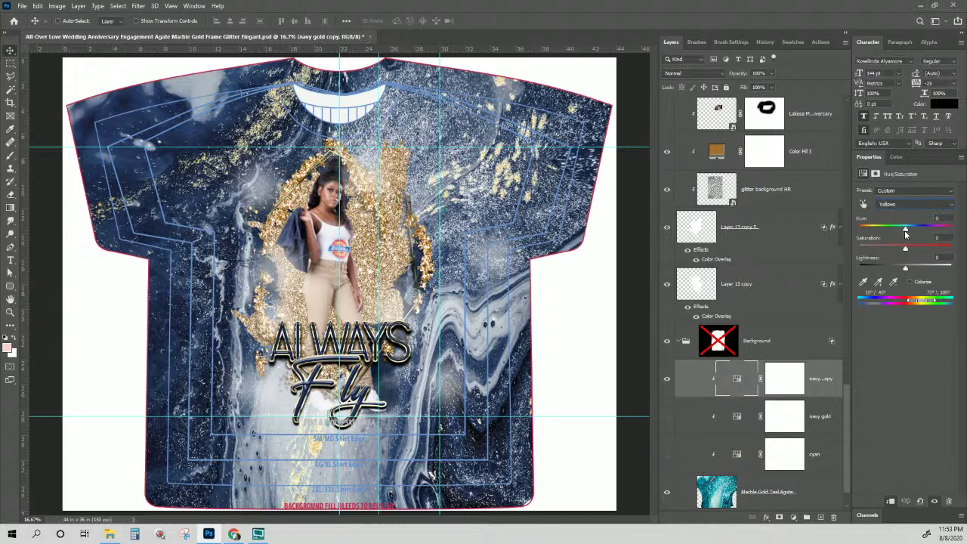
pyautogui.moveTo(905, 251); pyautogui.dragTo(855, 254)
pyautogui.moveTo(966, 244); pyautogui.dragTo(794, 255)
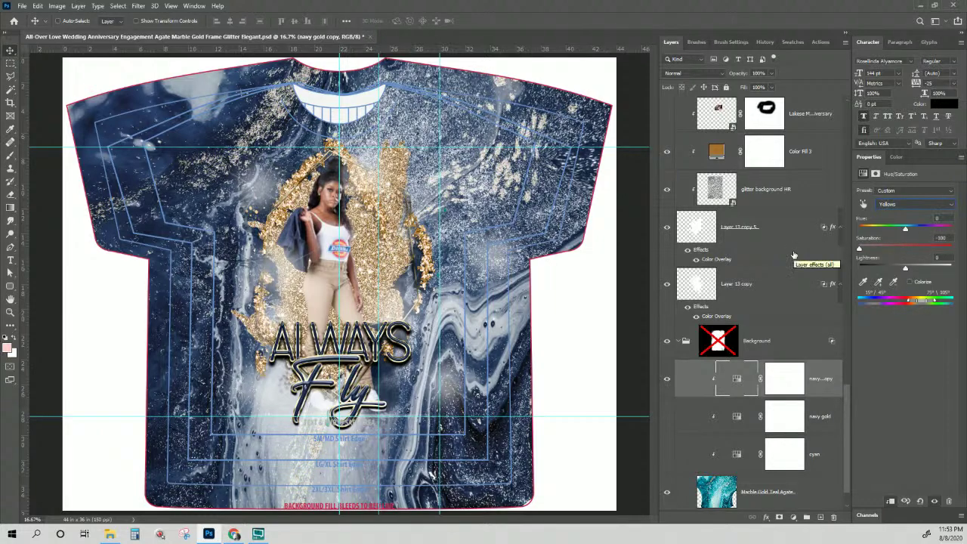
# Examine the Blues range settings of the duplicated "navy gold" Hue/Saturation adjustment.
pyautogui.click(897, 206)
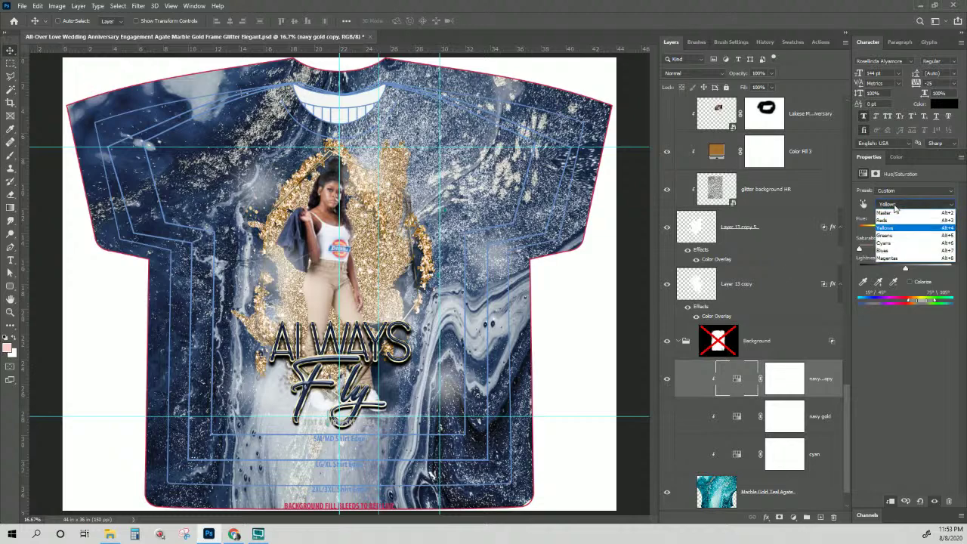
pyautogui.click(892, 249)
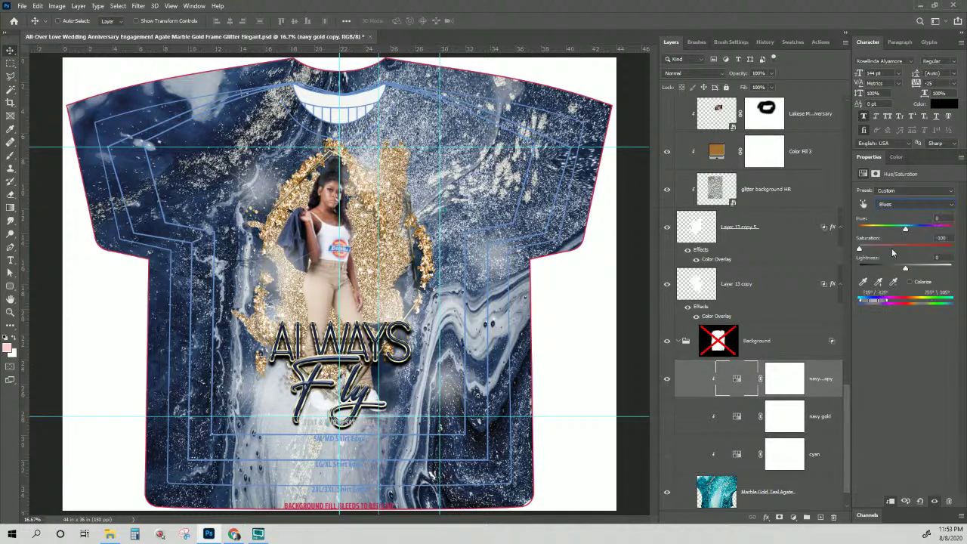
pyautogui.click(897, 206)
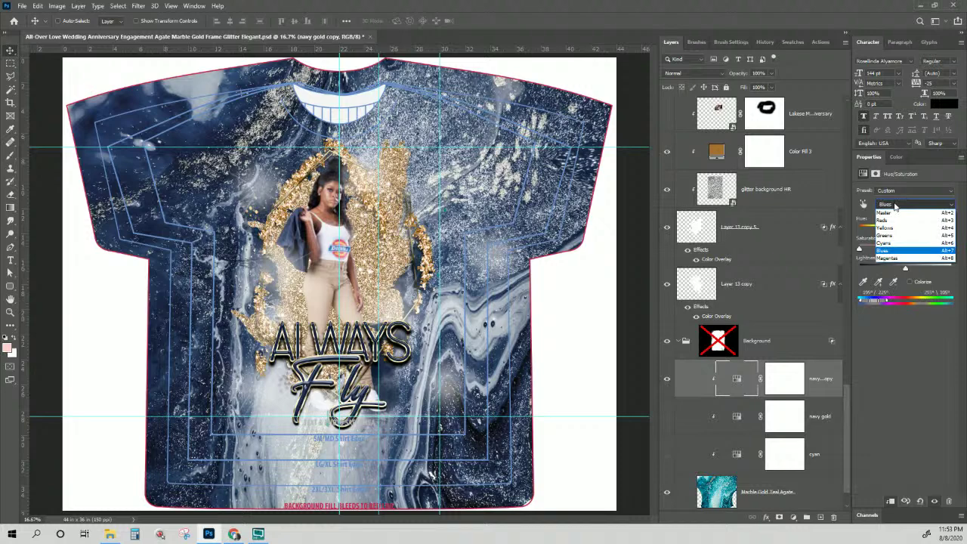
pyautogui.click(930, 349)
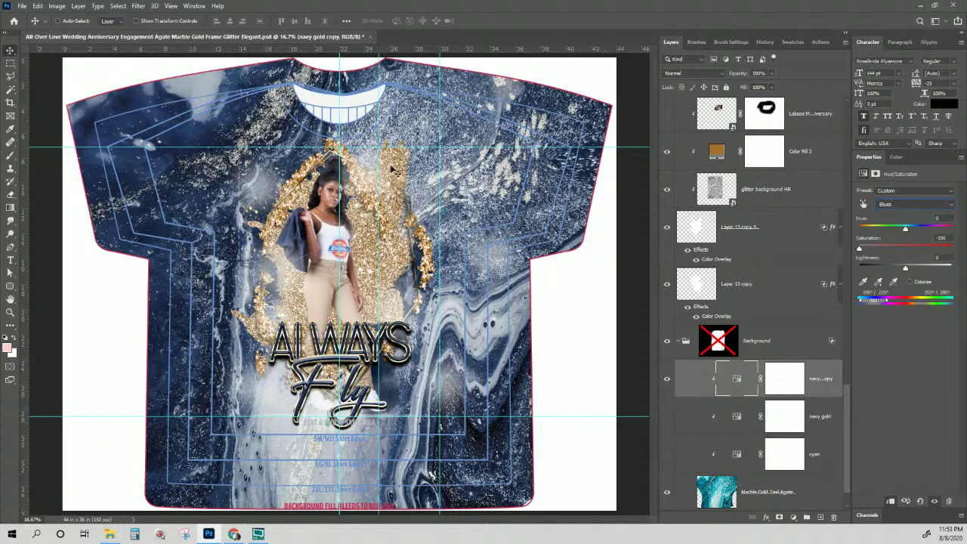
# Hide the "glitter background HR" layer behind the portrait and turn off the layer effects of "Layer 13 copy 5".
pyautogui.rightClick(392, 167)
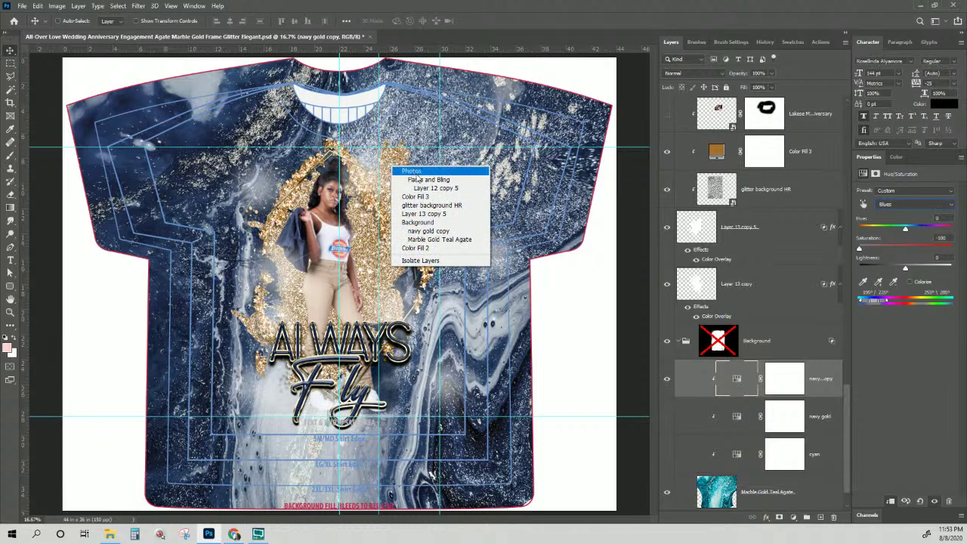
pyautogui.click(420, 205)
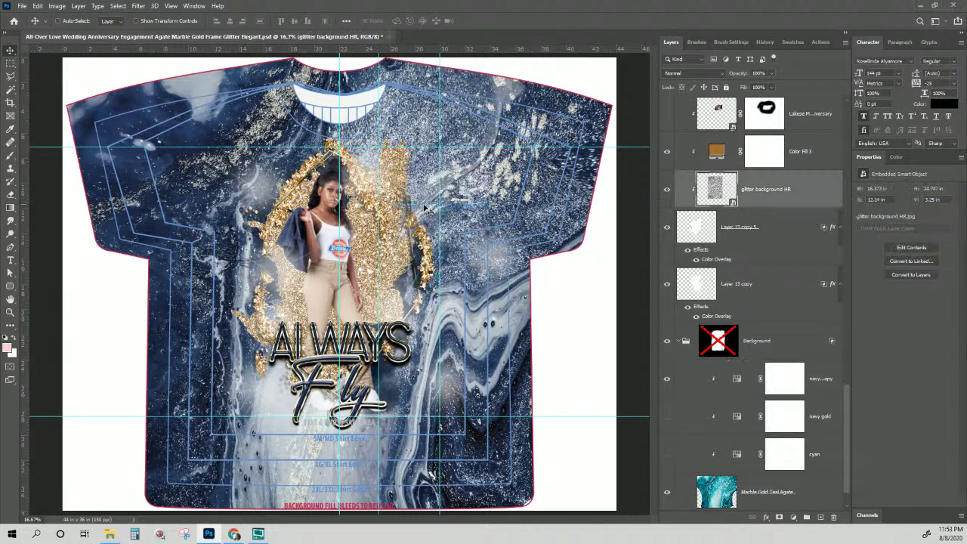
pyautogui.click(668, 191)
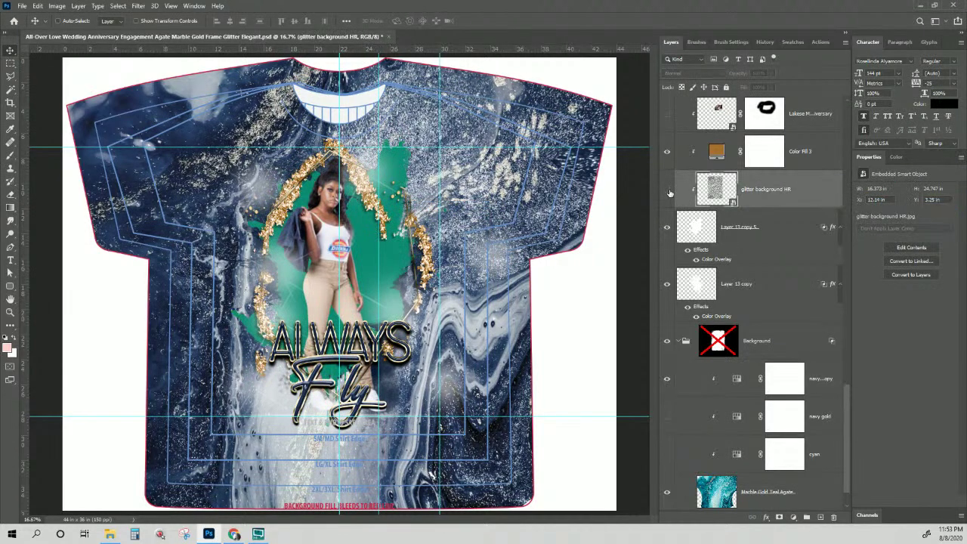
pyautogui.click(668, 192)
pyautogui.click(668, 192)
pyautogui.click(700, 226)
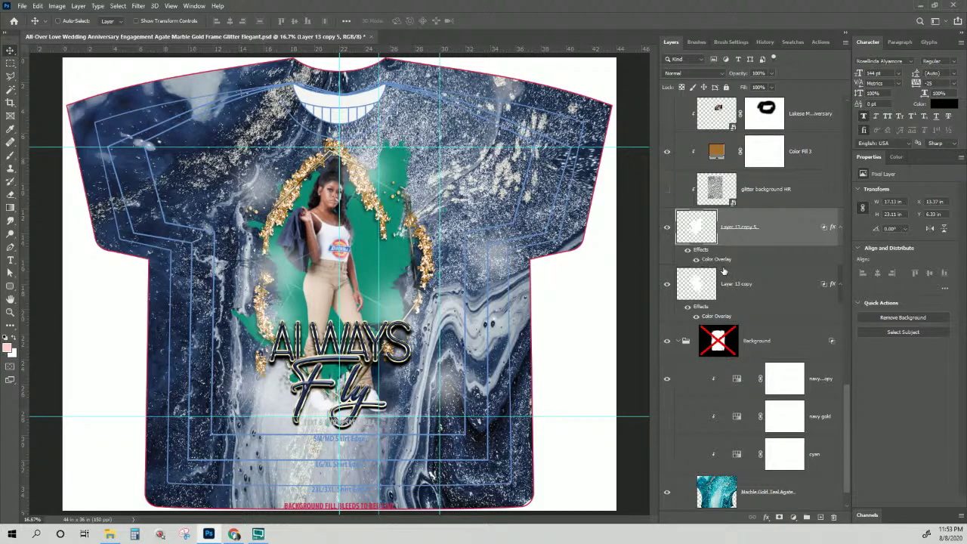
pyautogui.click(687, 250)
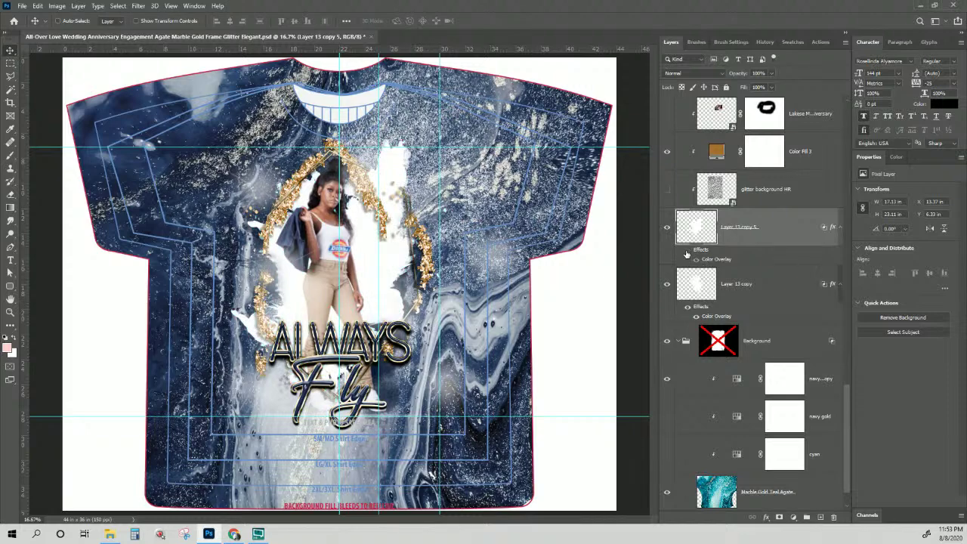
# Compare the artwork with "Layer 13 copy" and "Layer 13 copy 5" shown and hidden, and delete "Layer 13 copy".
pyautogui.click(666, 287)
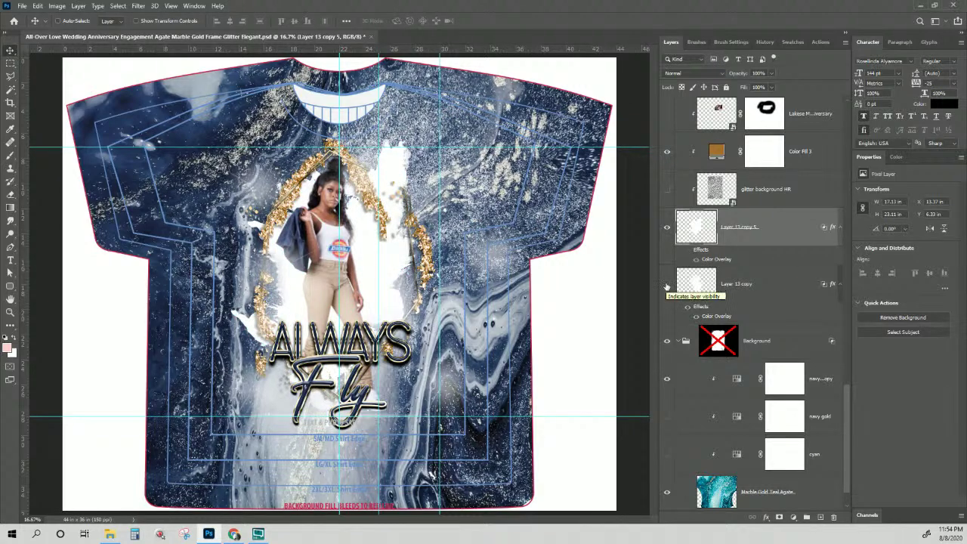
pyautogui.click(667, 228)
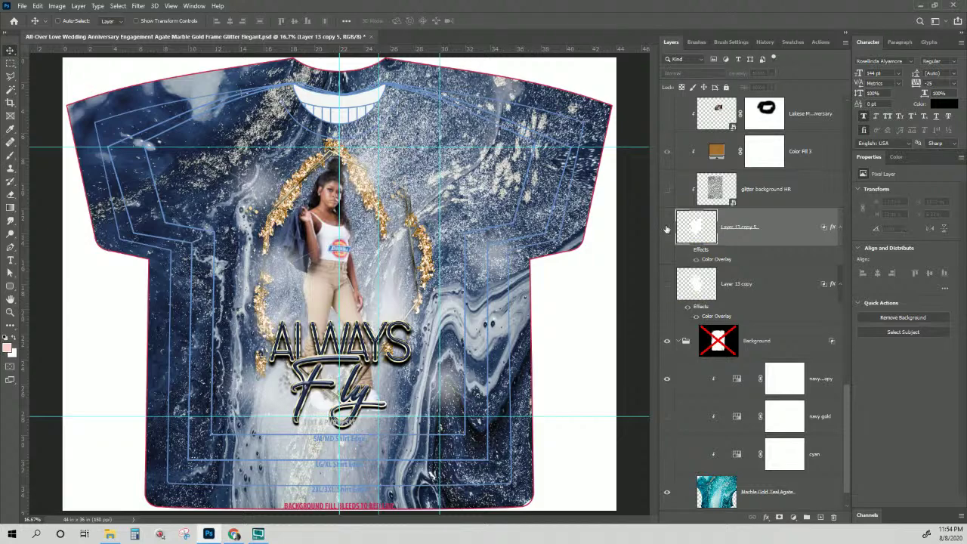
pyautogui.click(666, 228)
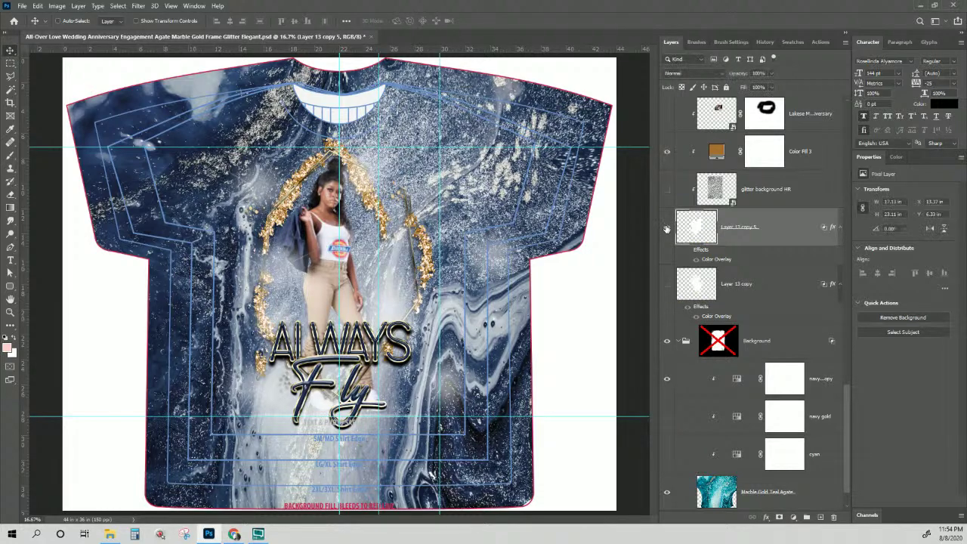
pyautogui.click(676, 285)
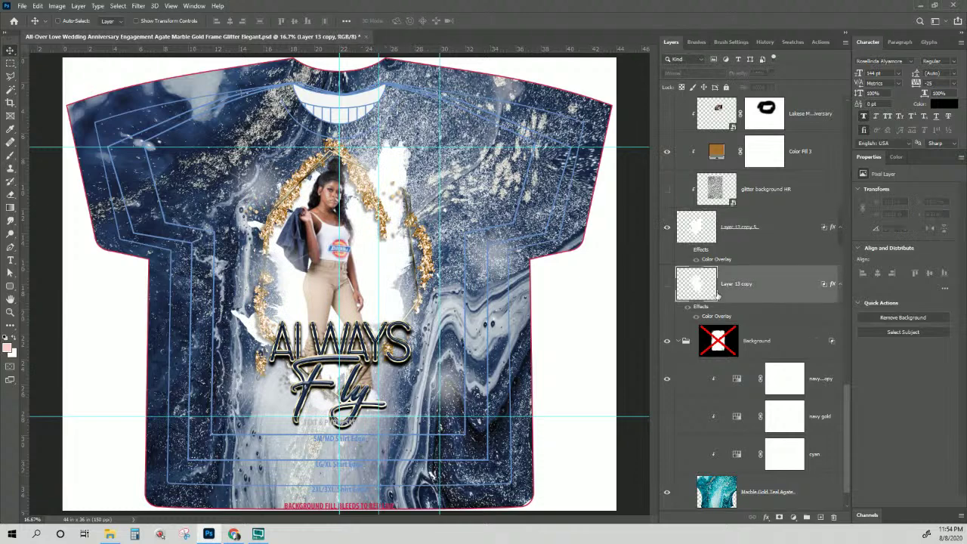
pyautogui.click(669, 285)
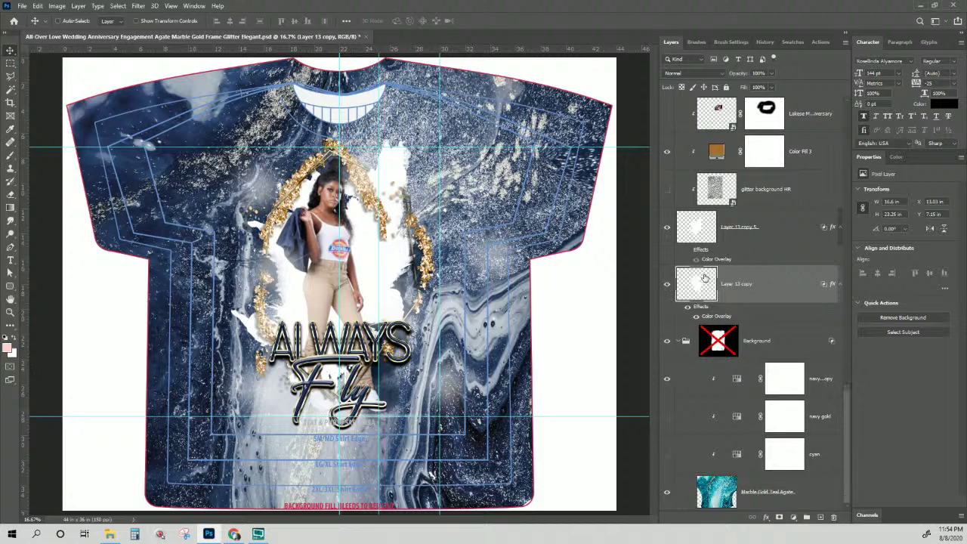
pyautogui.press('Delete')
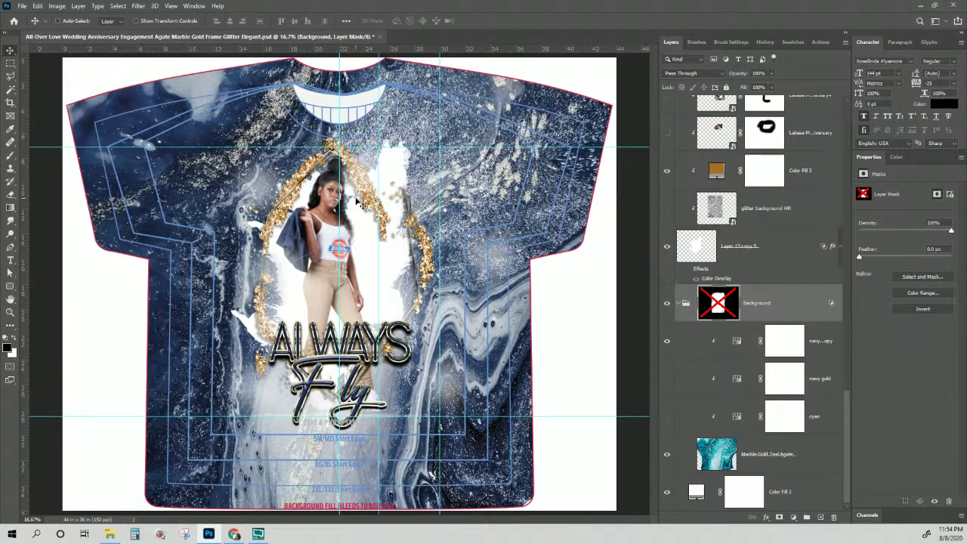
# Show the "glitter background HR" layer and hide the gold "Color Fill 3" layer clipped above it.
pyautogui.click(668, 209)
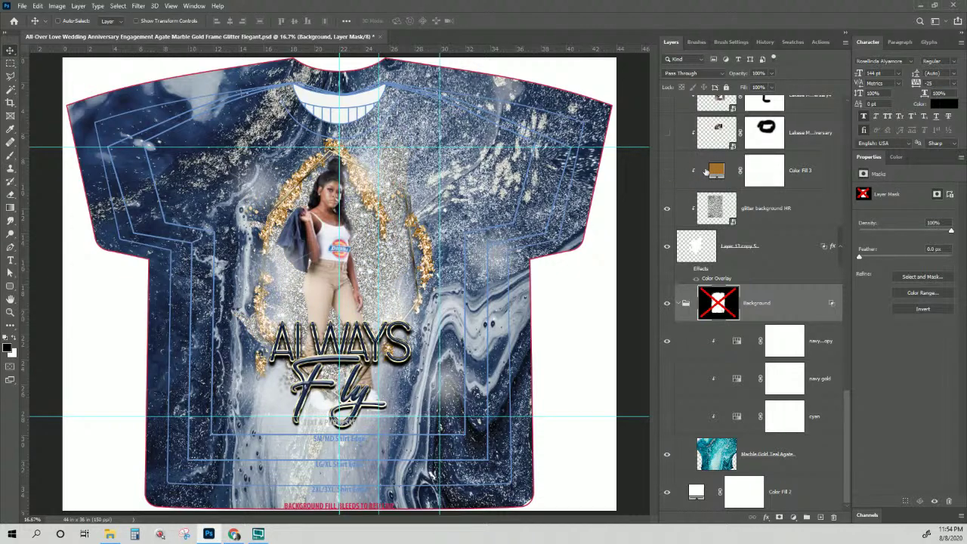
pyautogui.click(666, 174)
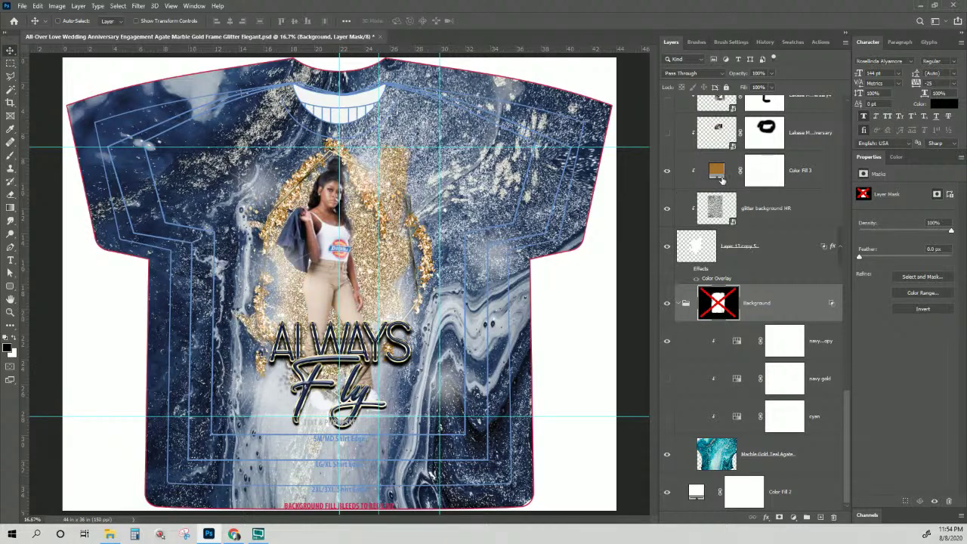
pyautogui.click(813, 182)
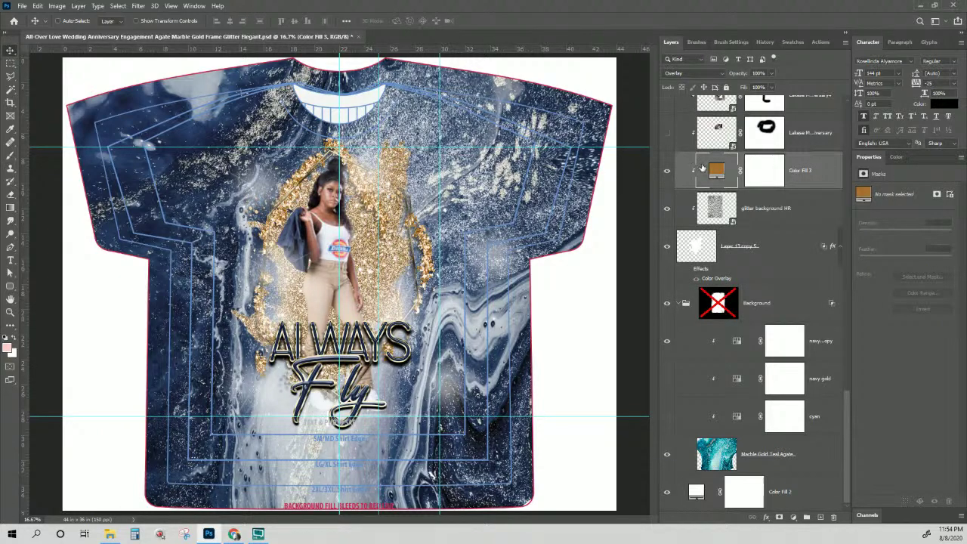
pyautogui.click(703, 73)
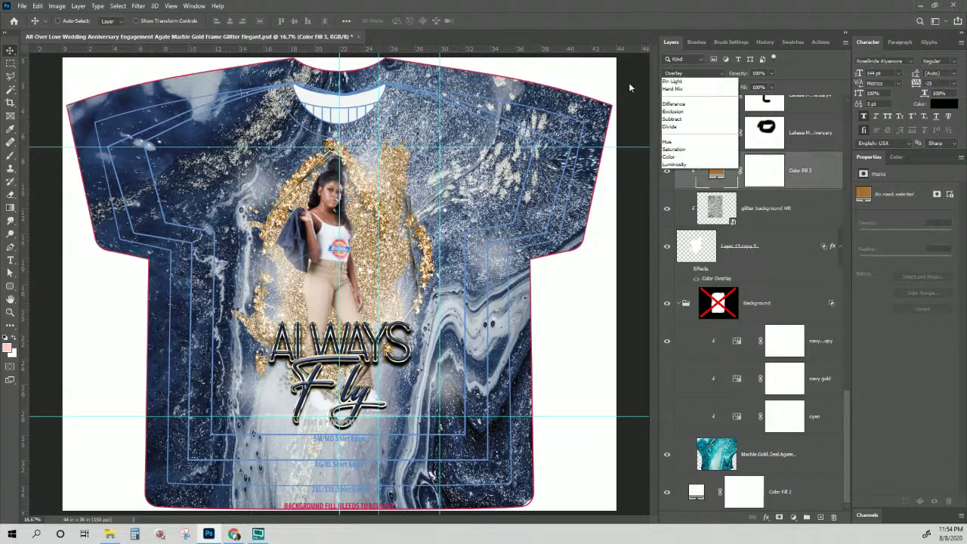
pyautogui.click(688, 196)
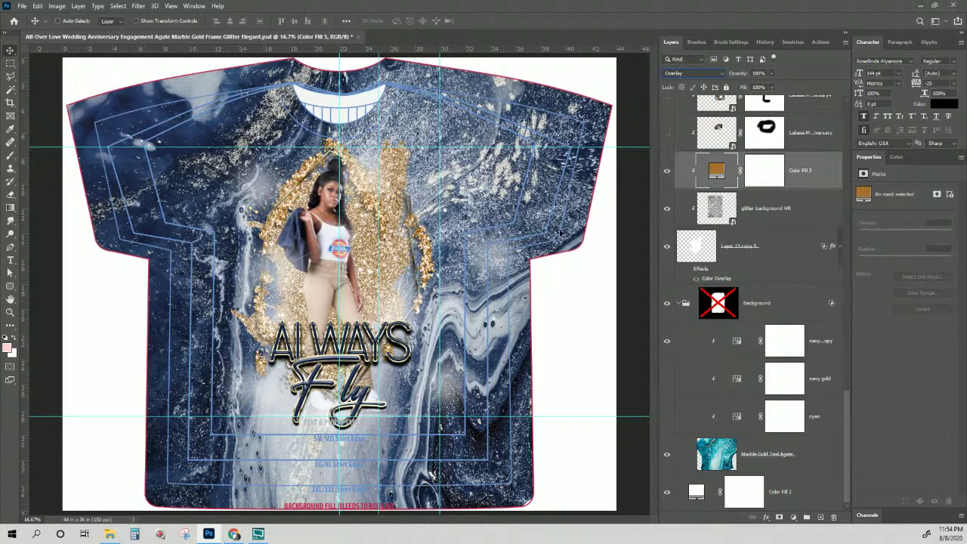
pyautogui.scroll(5, 669, 186)
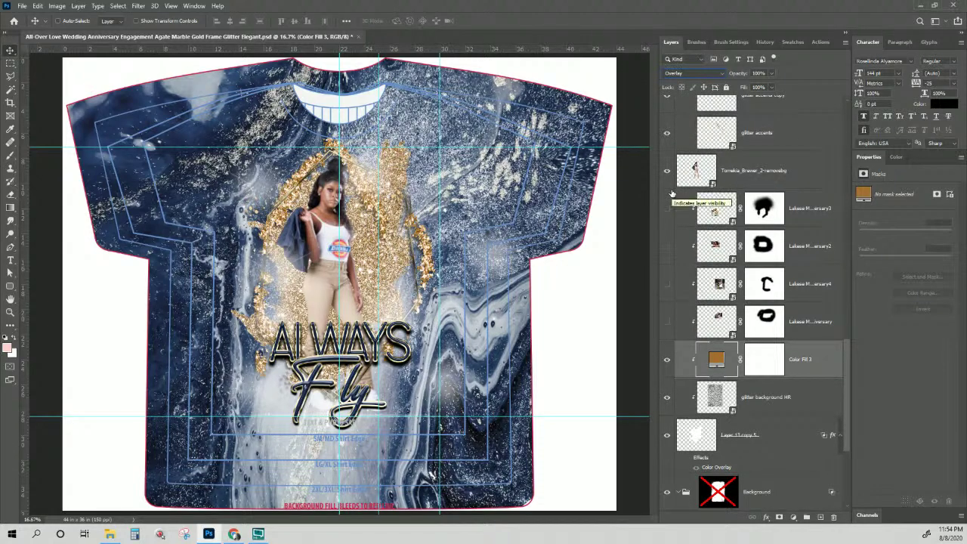
pyautogui.click(667, 361)
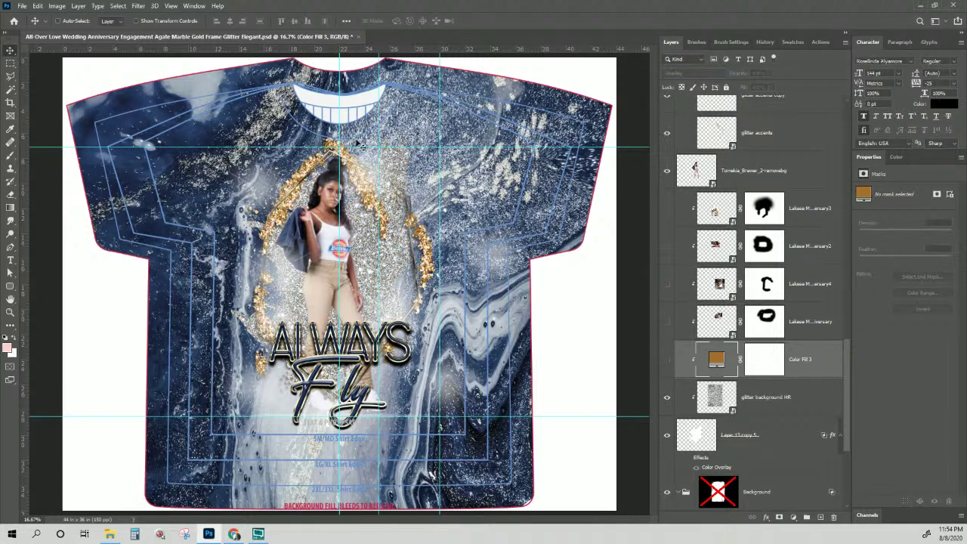
# Group the "gold Frame", "Layer 13", "glitter accents copy" and "glitter accents" layers inside the Gold Frame group.
pyautogui.scroll(5, 703, 263)
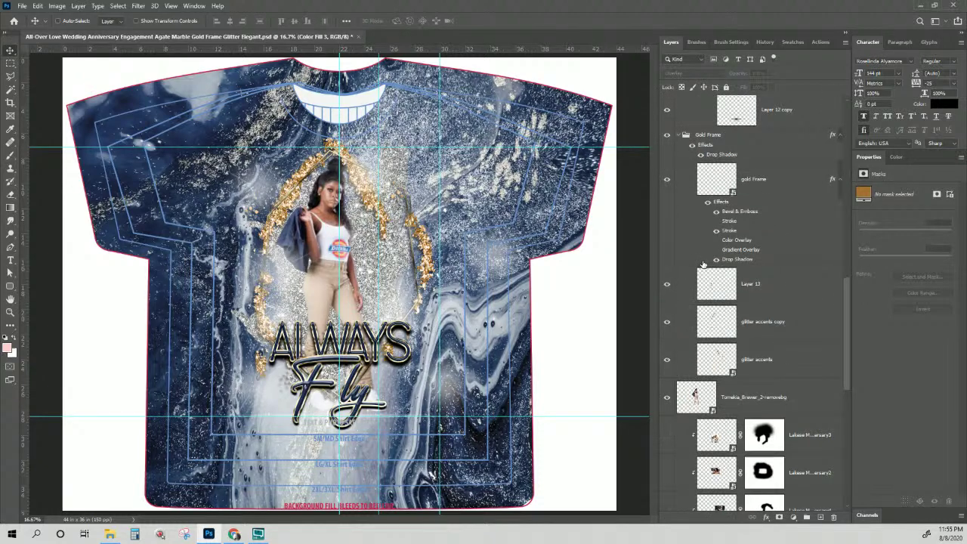
pyautogui.click(769, 189)
pyautogui.click(667, 181)
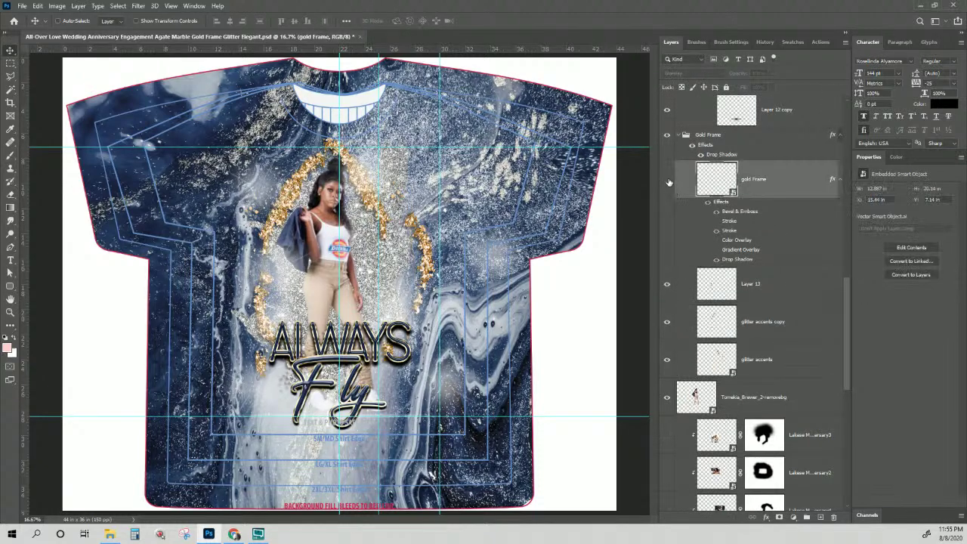
pyautogui.click(667, 182)
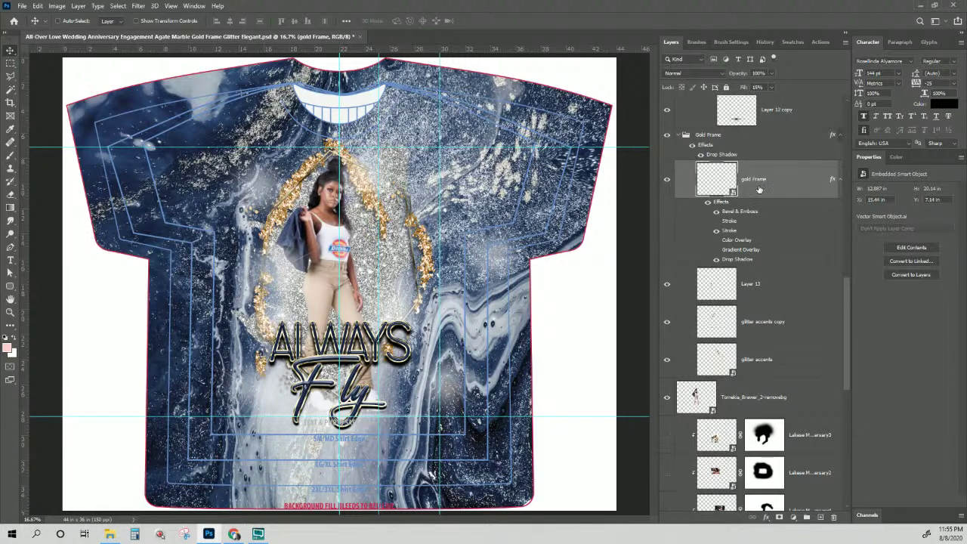
pyautogui.keyDown('shift'); pyautogui.click(774, 367); pyautogui.keyUp('shift')
pyautogui.press('ctrl')
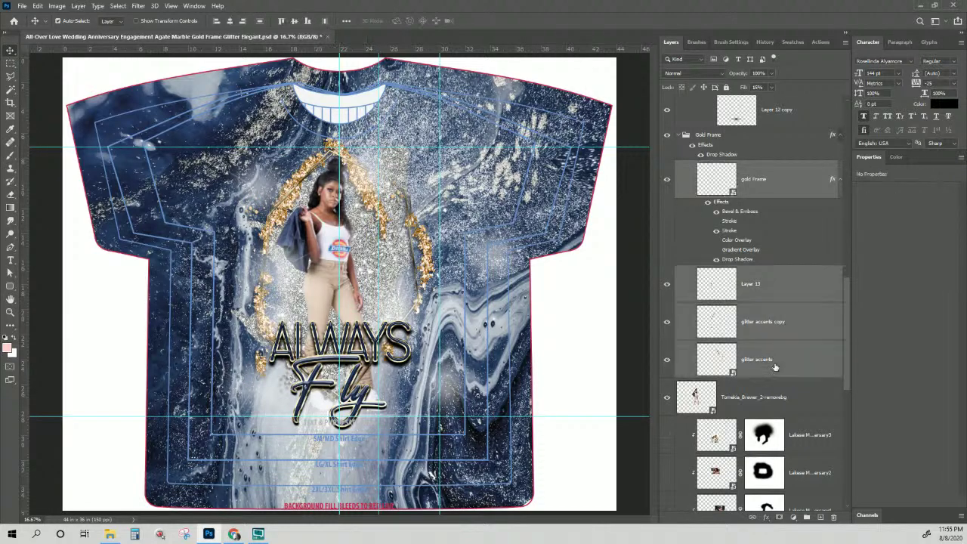
pyautogui.hotkey('ctrl', 'g')
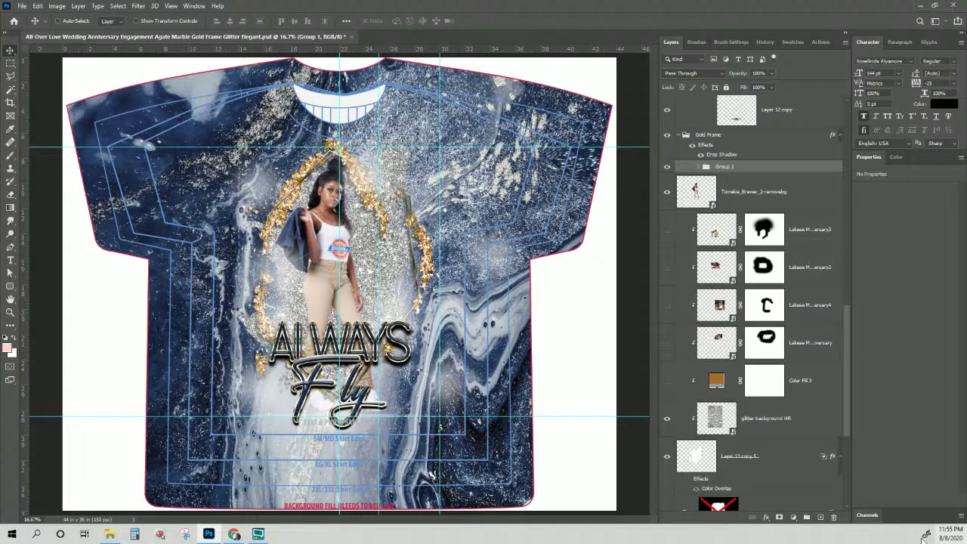
# Add a Hue/Saturation adjustment layer above the new frame group and clip it to that group.
pyautogui.click(77, 6)
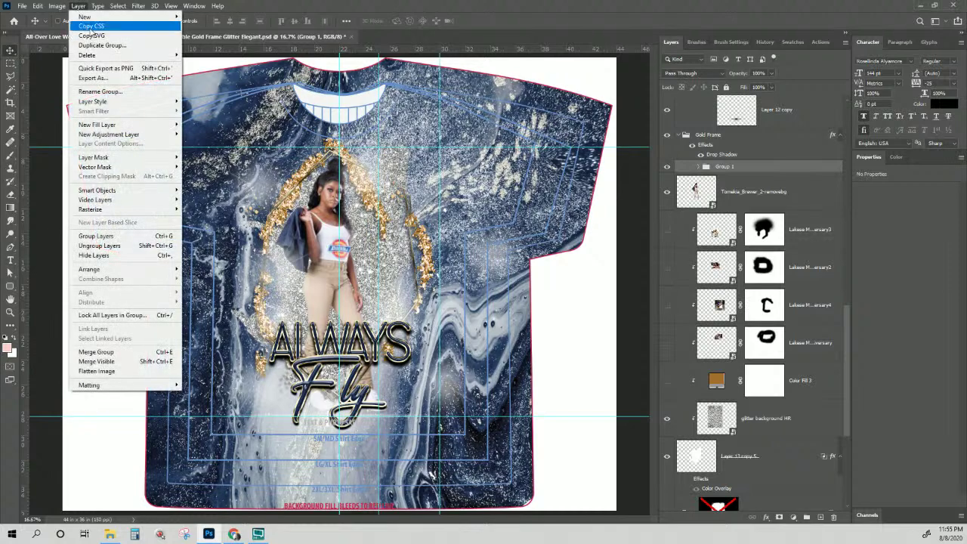
pyautogui.moveTo(135, 135)
pyautogui.click(208, 181)
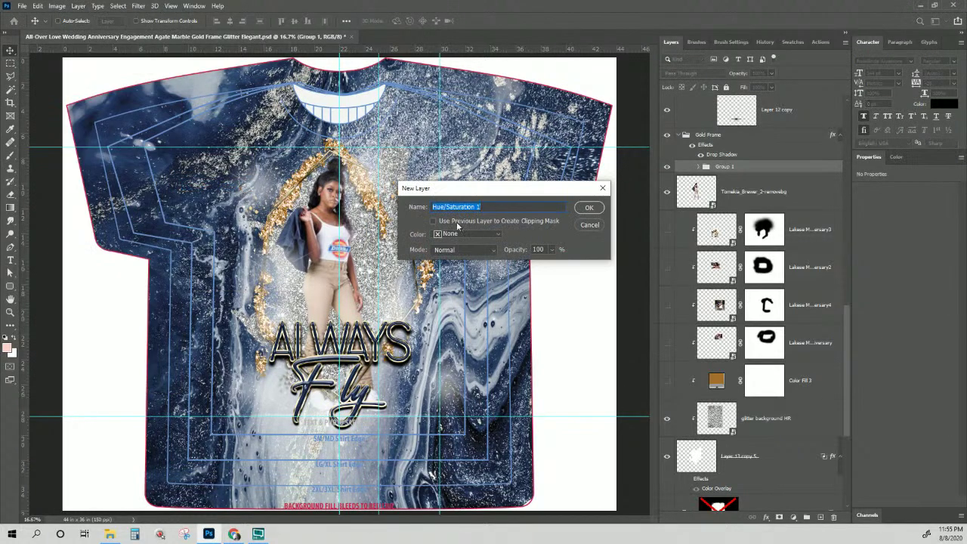
pyautogui.click(590, 210)
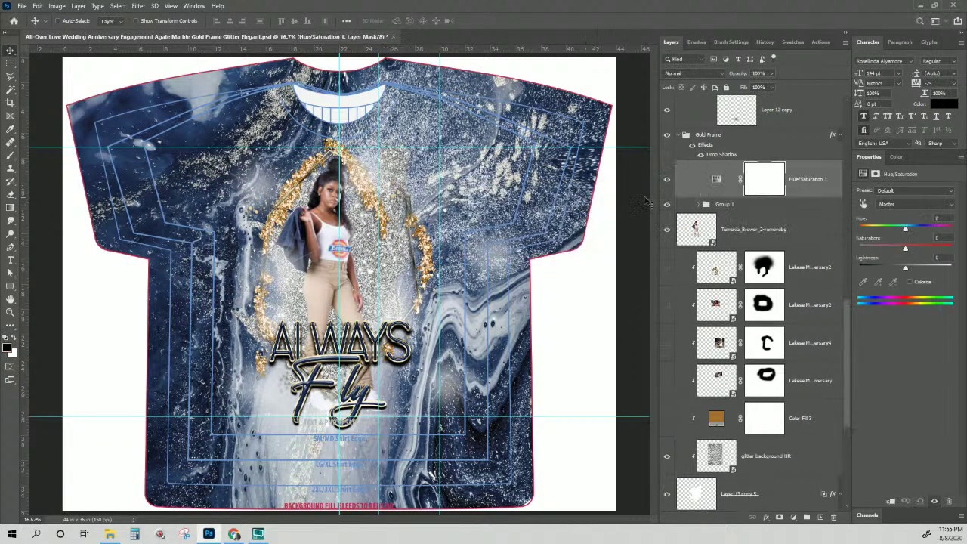
pyautogui.rightClick(806, 183)
pyautogui.click(845, 302)
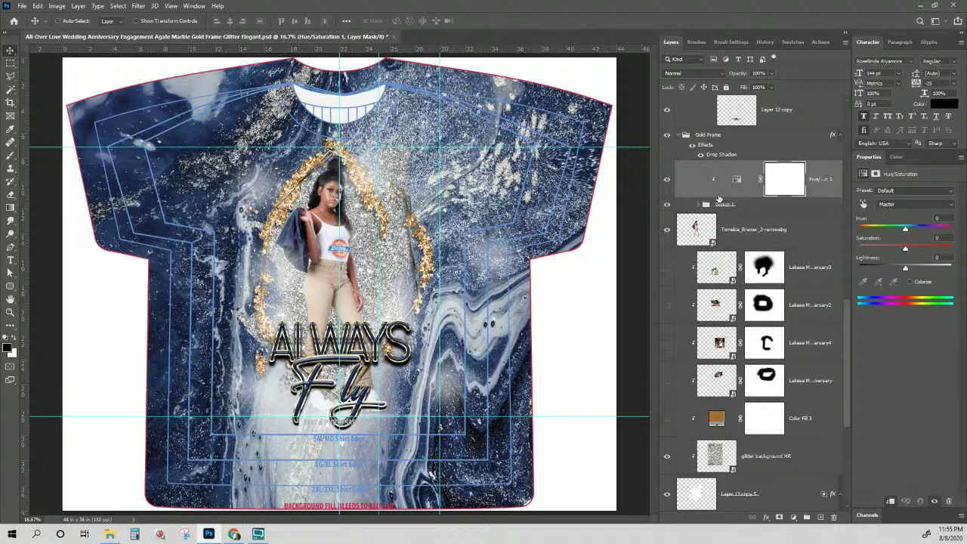
# Set the frame's Hue/Saturation adjustment to Master hue -42 and saturation -100.
pyautogui.click(737, 179)
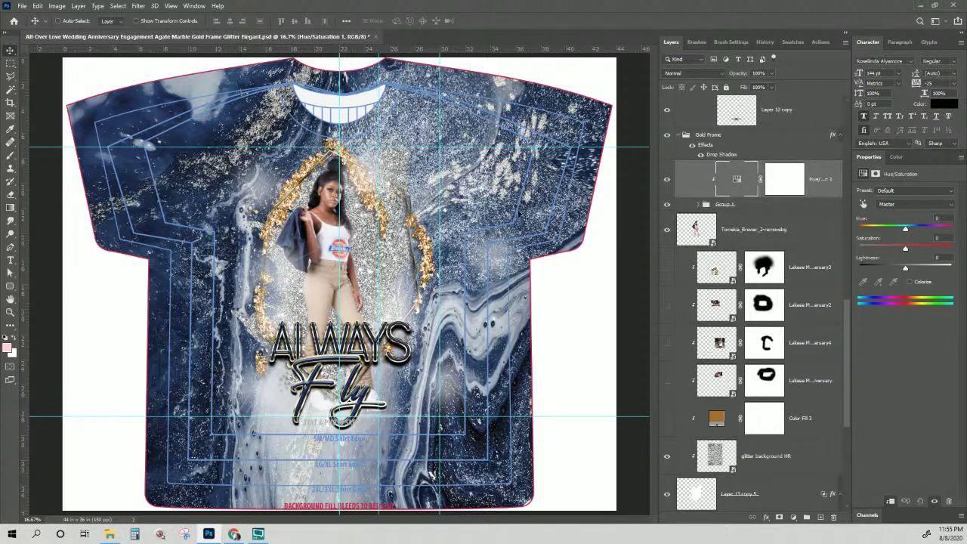
pyautogui.moveTo(906, 251); pyautogui.dragTo(945, 226)
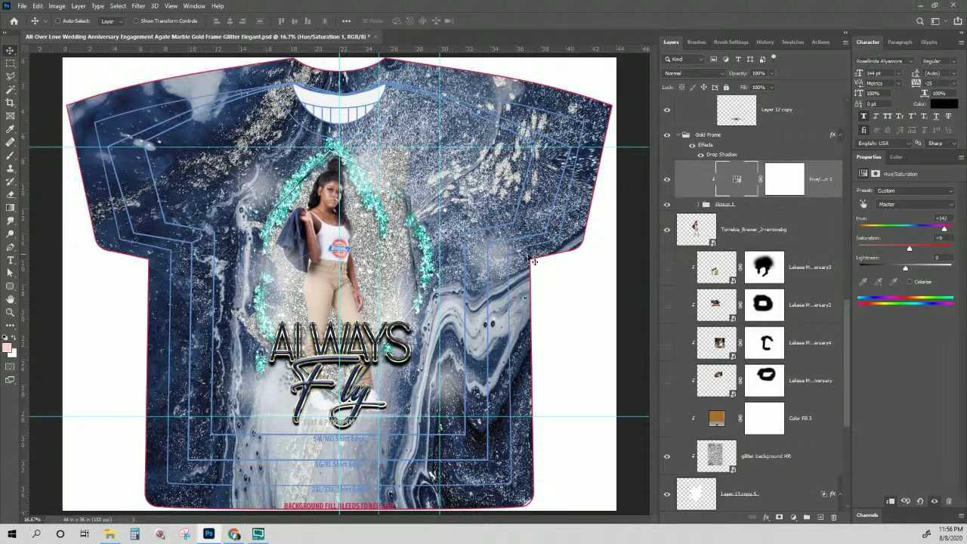
pyautogui.moveTo(911, 248); pyautogui.dragTo(854, 249)
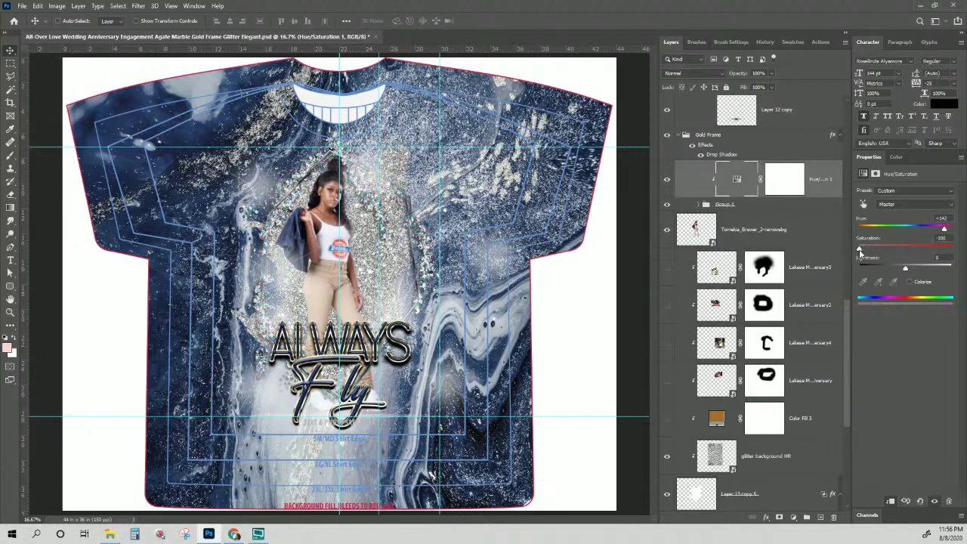
pyautogui.moveTo(946, 229); pyautogui.dragTo(860, 249)
pyautogui.moveTo(886, 228)
pyautogui.mouseDown()
pyautogui.moveTo(894, 228)
pyautogui.moveTo(885, 228)
pyautogui.mouseUp()
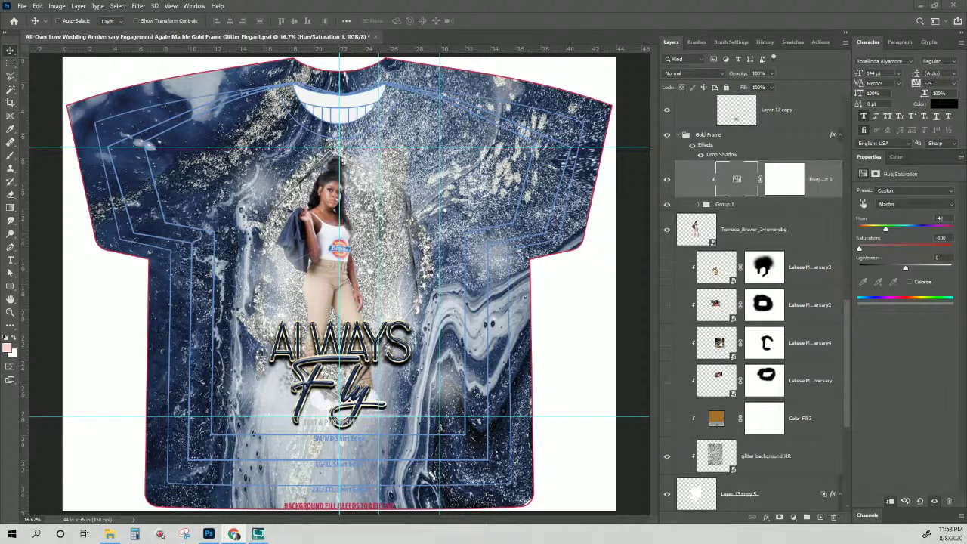
# Place the blue diamonds stock photo in the Gold Frame group and enlarge it to about 18 in square.
pyautogui.hotkey('ctrl', 't')
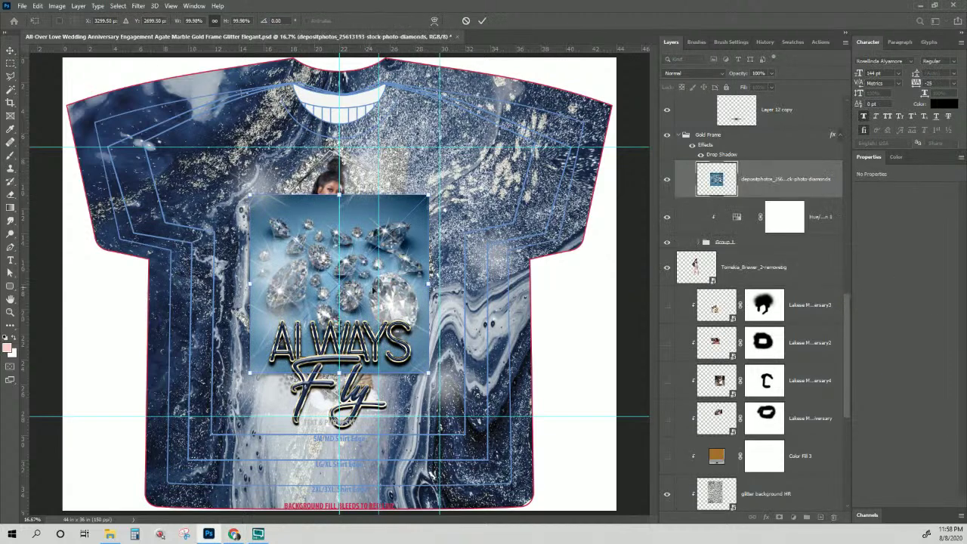
pyautogui.moveTo(429, 374); pyautogui.dragTo(476, 421)
pyautogui.moveTo(471, 333); pyautogui.dragTo(478, 257)
pyautogui.press('Return')
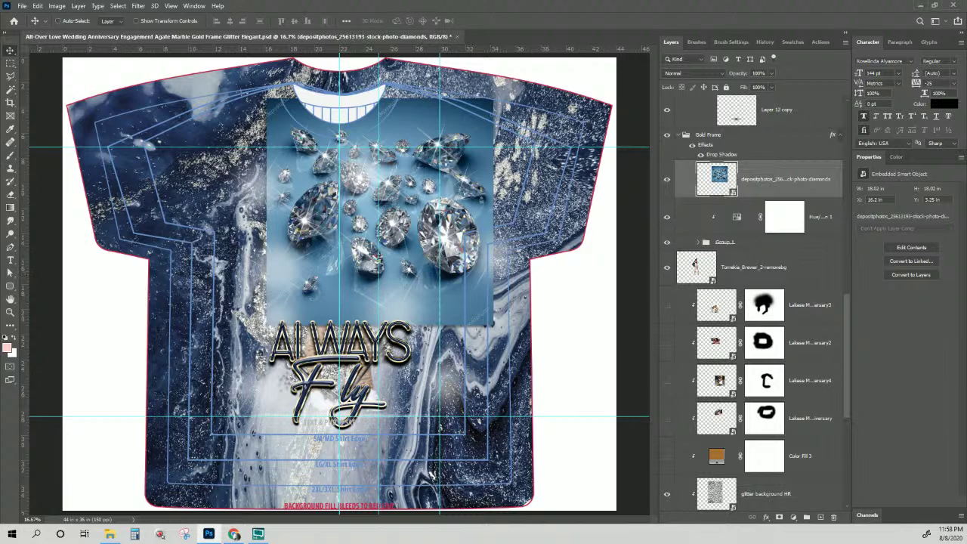
# Reposition the diamonds photo beside the portrait, over the shirt's right half, and save the document.
pyautogui.moveTo(461, 186); pyautogui.dragTo(424, 337)
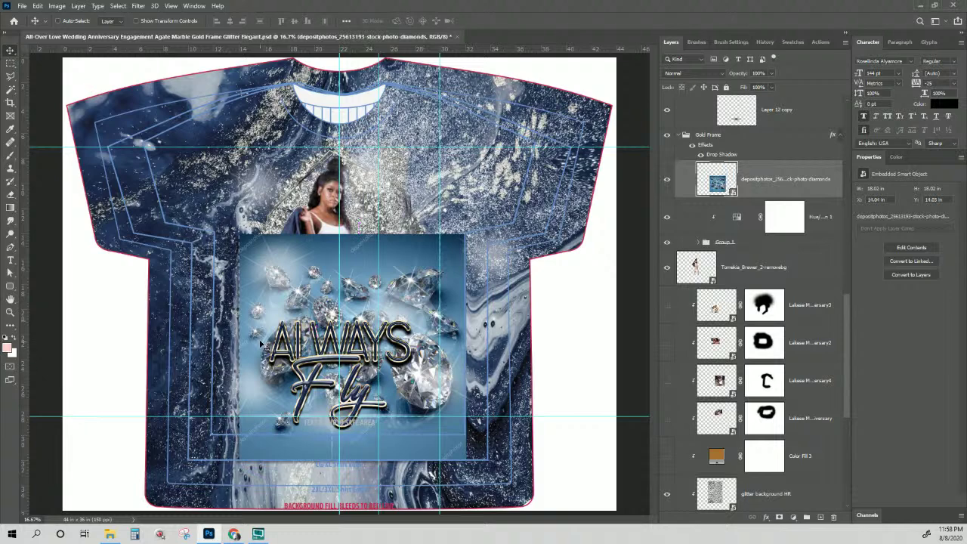
pyautogui.moveTo(427, 276); pyautogui.dragTo(414, 269)
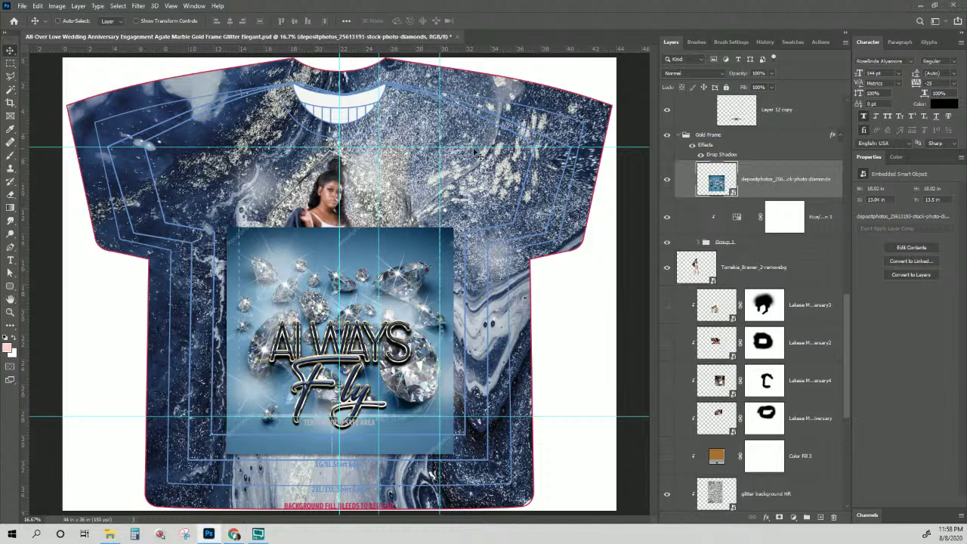
pyautogui.moveTo(406, 278); pyautogui.dragTo(518, 224)
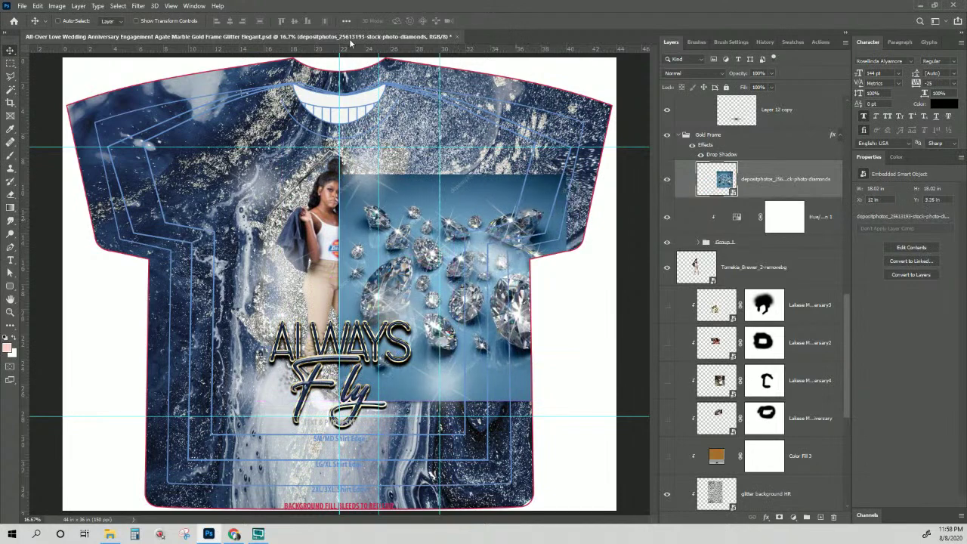
pyautogui.hotkey('ctrl', 's')
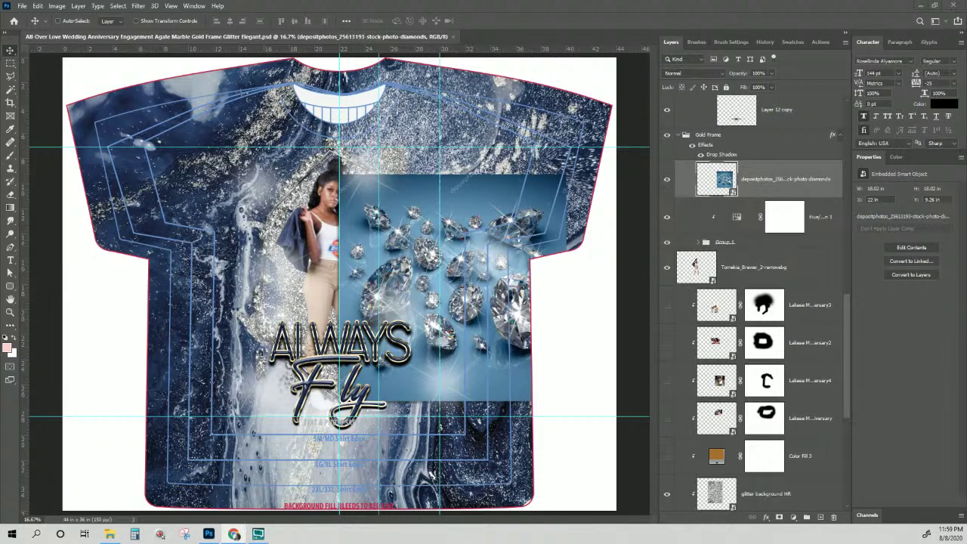
# Switch to Chrome and upload the diamonds photo to remove.bg to strip its background.
pyautogui.click(235, 534)
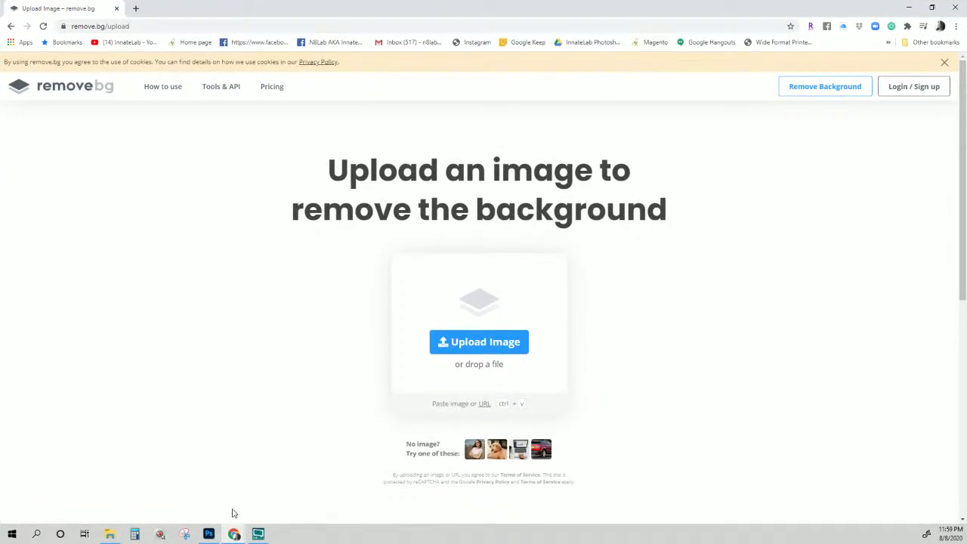
pyautogui.moveTo(317, 62); pyautogui.dragTo(436, 319)
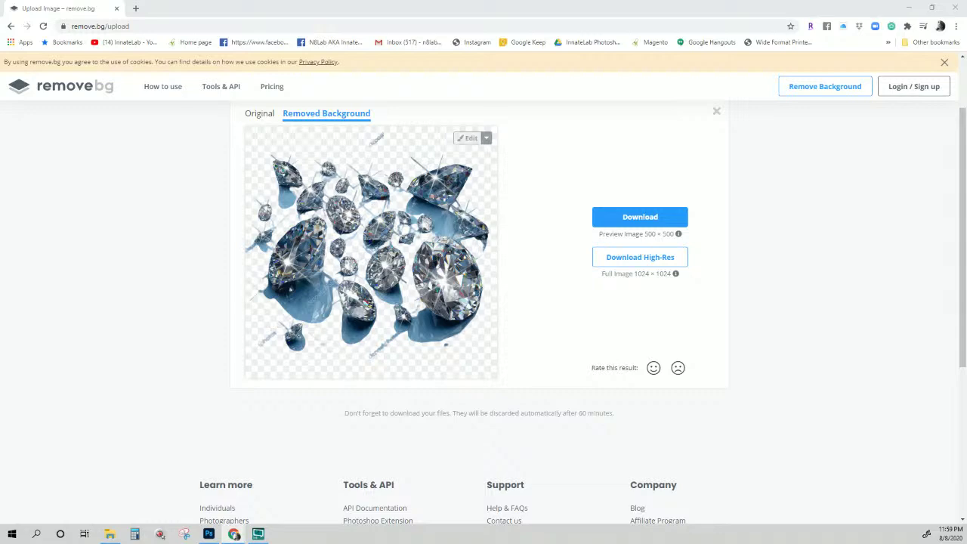
pyautogui.moveTo(691, 168); pyautogui.dragTo(491, 25)
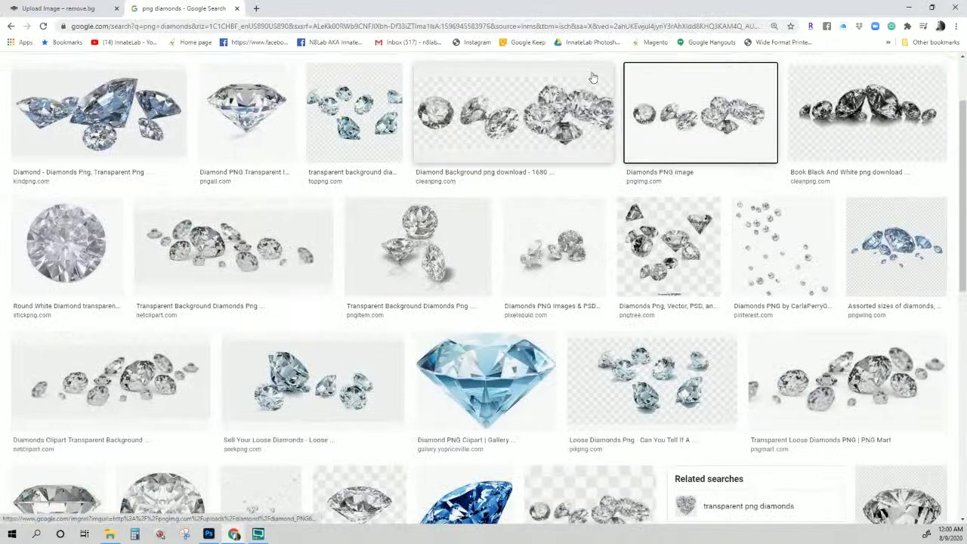
# Filter the "png diamonds" image results to large sizes and open the pngimg.com "Diamonds PNG image" result in a new tab.
pyautogui.rightClick(733, 110)
pyautogui.click(760, 116)
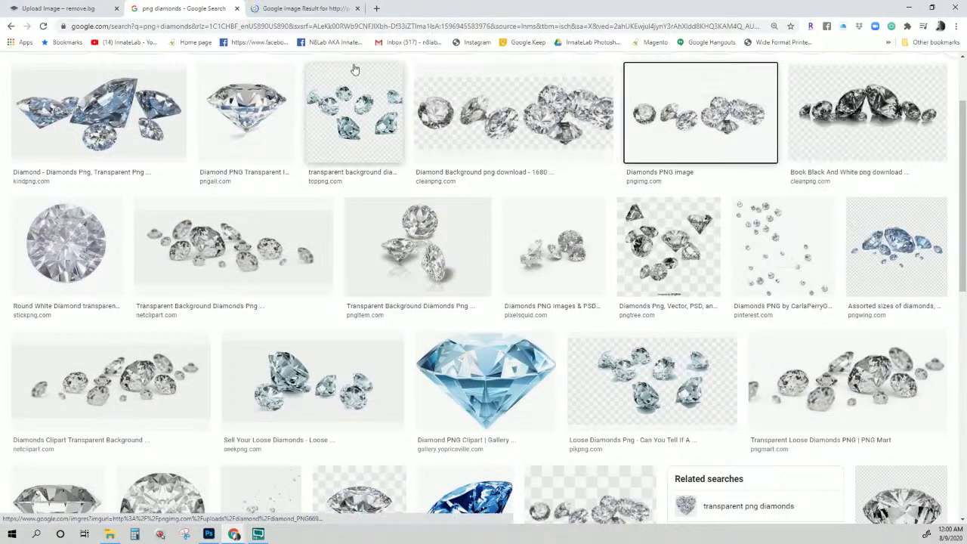
pyautogui.scroll(3, 358, 161)
pyautogui.click(418, 101)
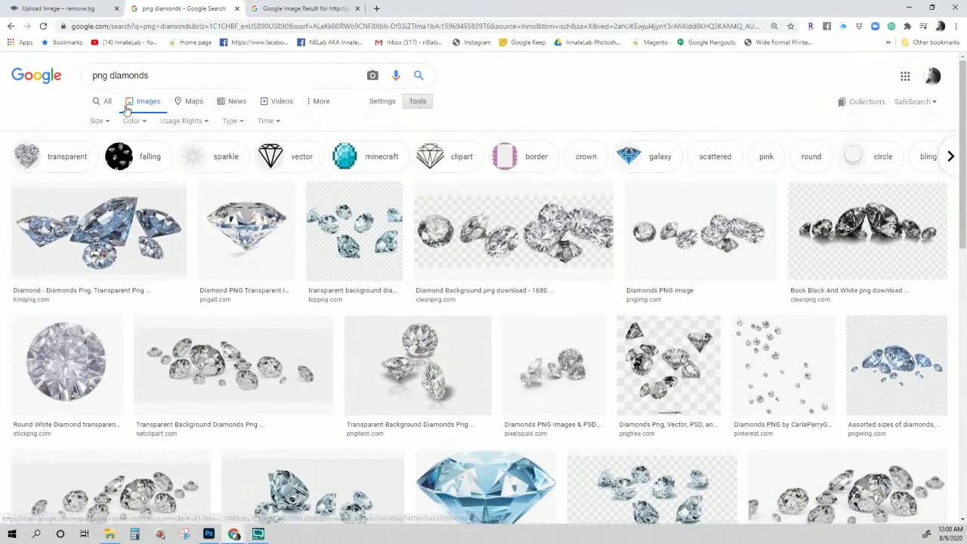
pyautogui.click(98, 123)
pyautogui.click(103, 152)
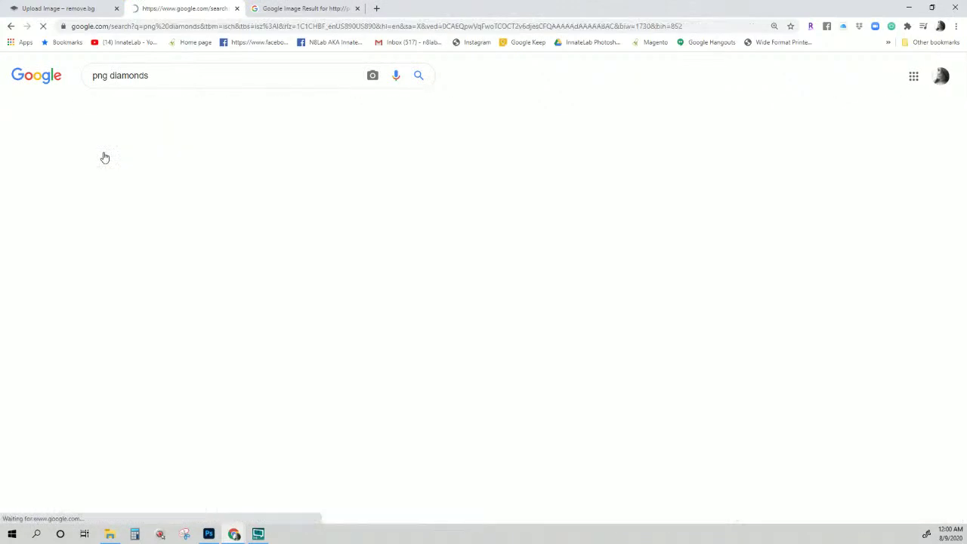
pyautogui.rightClick(221, 250)
pyautogui.click(240, 255)
pyautogui.click(422, 8)
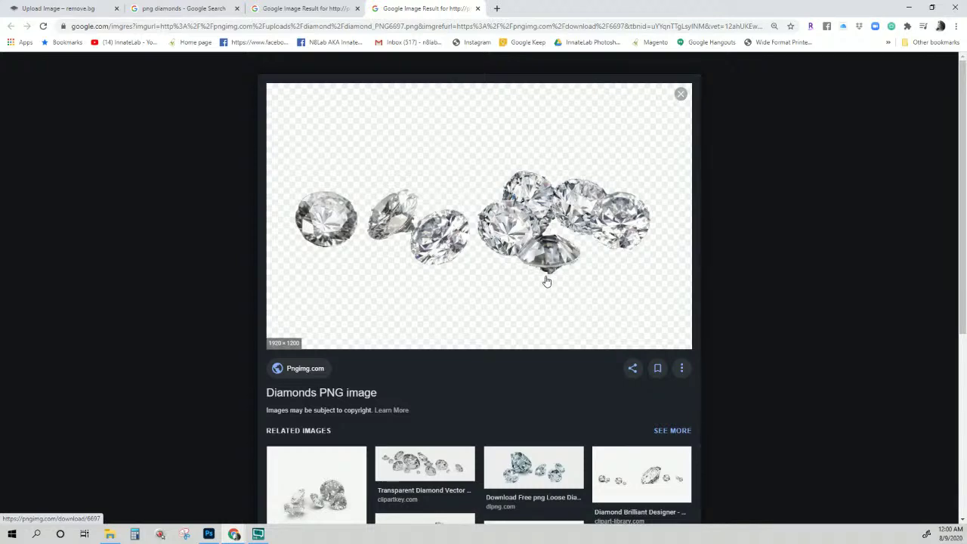
# Open the related dlpng.com loose diamonds image in a new tab.
pyautogui.scroll(-2, 546, 281)
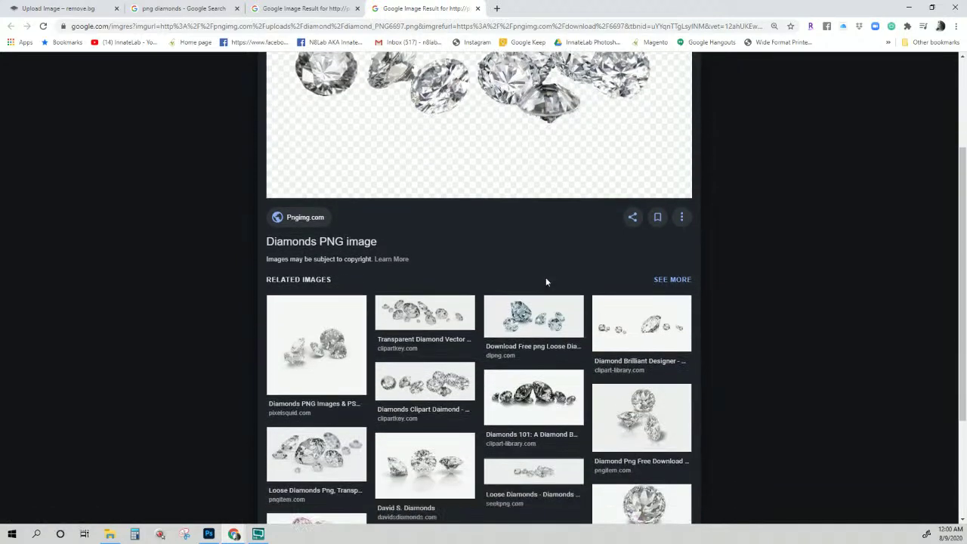
pyautogui.rightClick(536, 322)
pyautogui.click(557, 324)
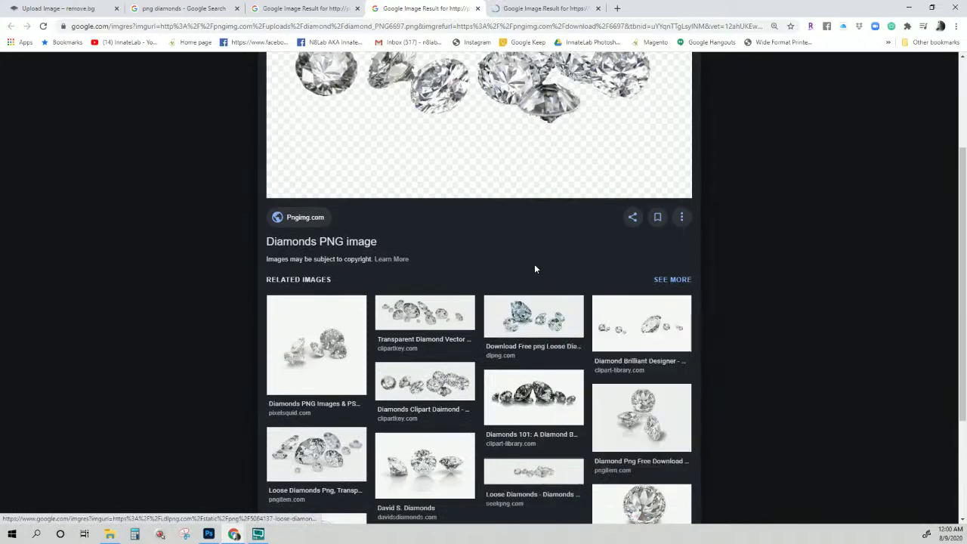
# Open the pngimg.com diamonds image at full size and save it as diamond_PNG6697.png in the "delete and temp files" folder.
pyautogui.scroll(2, 534, 270)
pyautogui.scroll(1, 535, 268)
pyautogui.rightClick(524, 229)
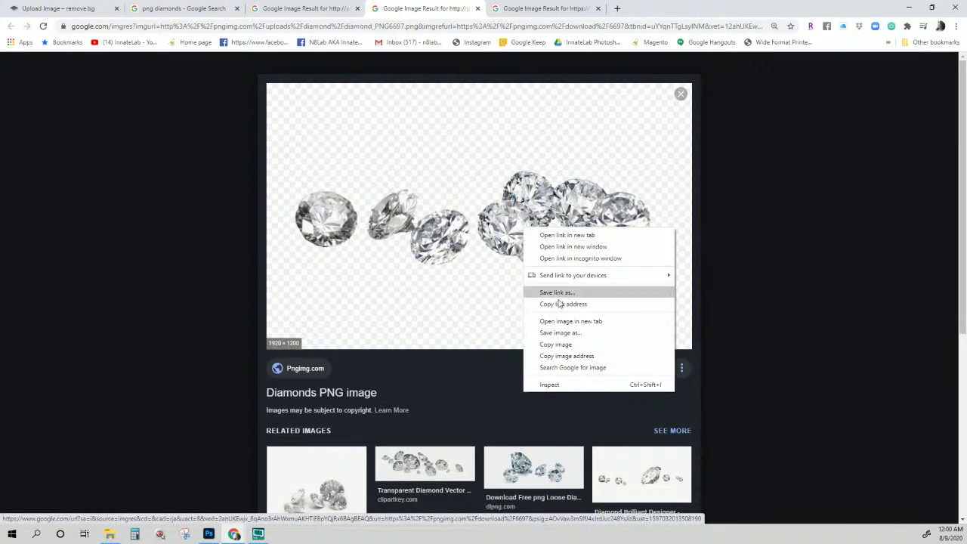
pyautogui.click(568, 321)
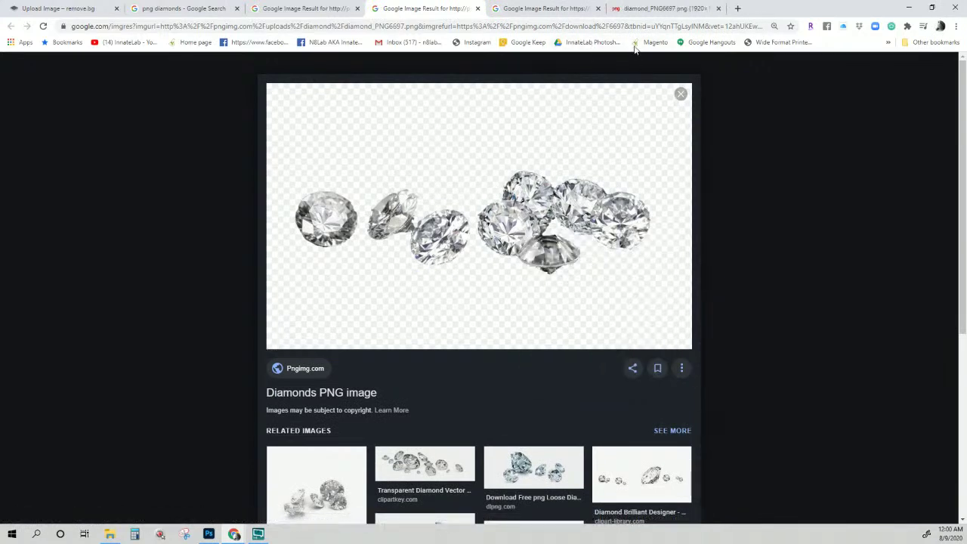
pyautogui.click(641, 10)
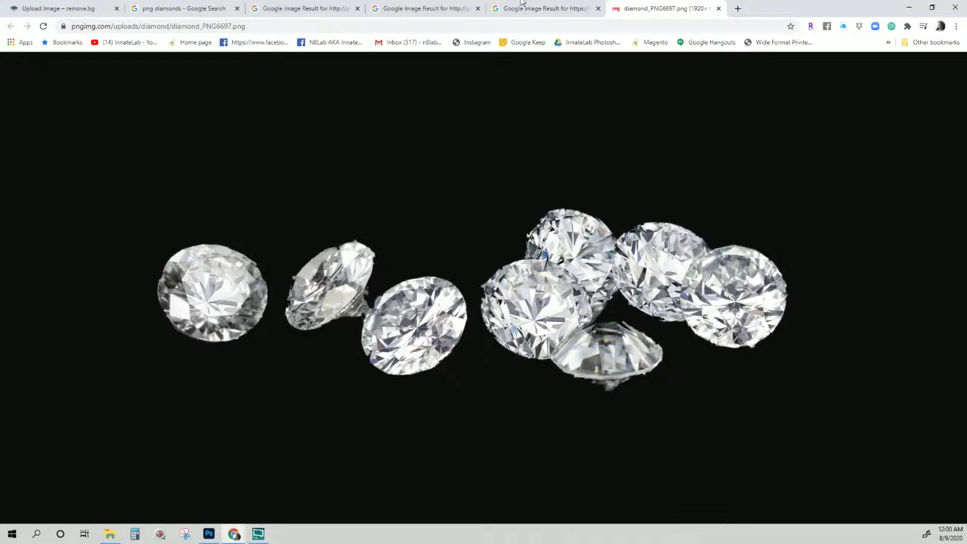
pyautogui.rightClick(544, 275)
pyautogui.click(570, 300)
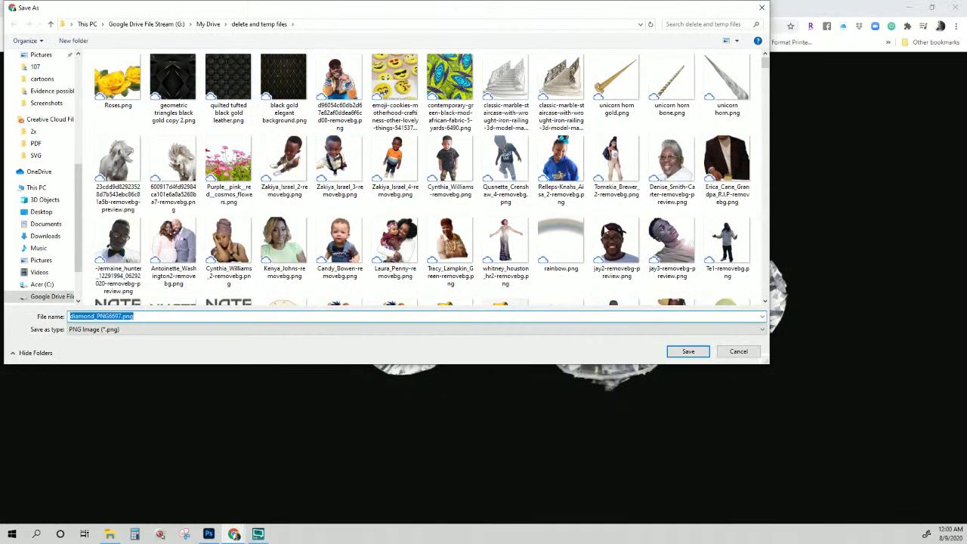
pyautogui.click(685, 352)
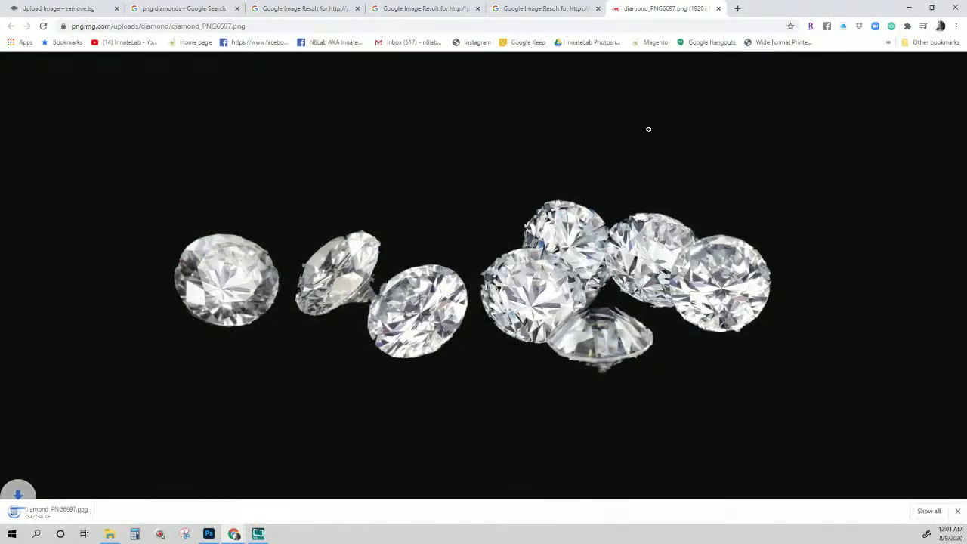
# Examine the dlpng.com loose diamonds result, its related images, and its source page with similar graphics.
pyautogui.click(559, 14)
pyautogui.scroll(-2, 586, 244)
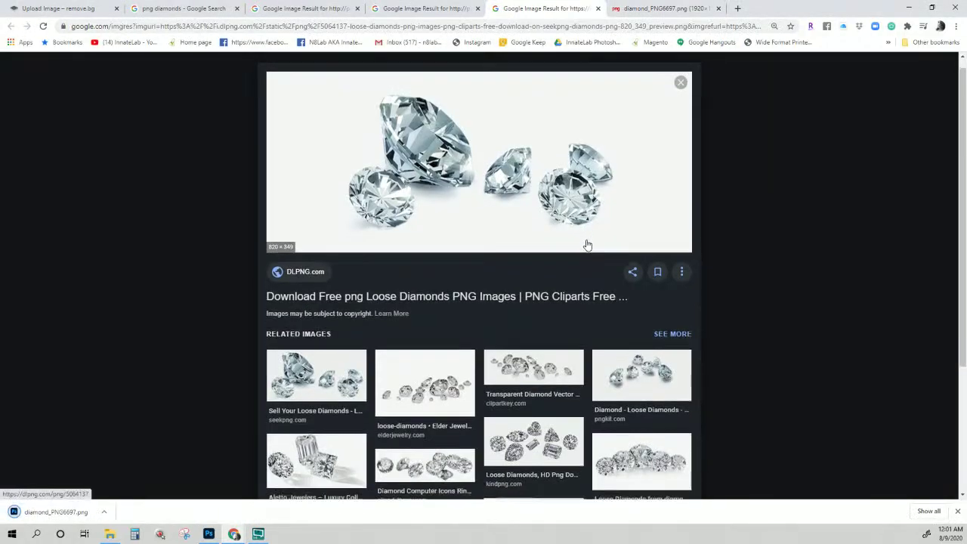
pyautogui.scroll(-1, 460, 282)
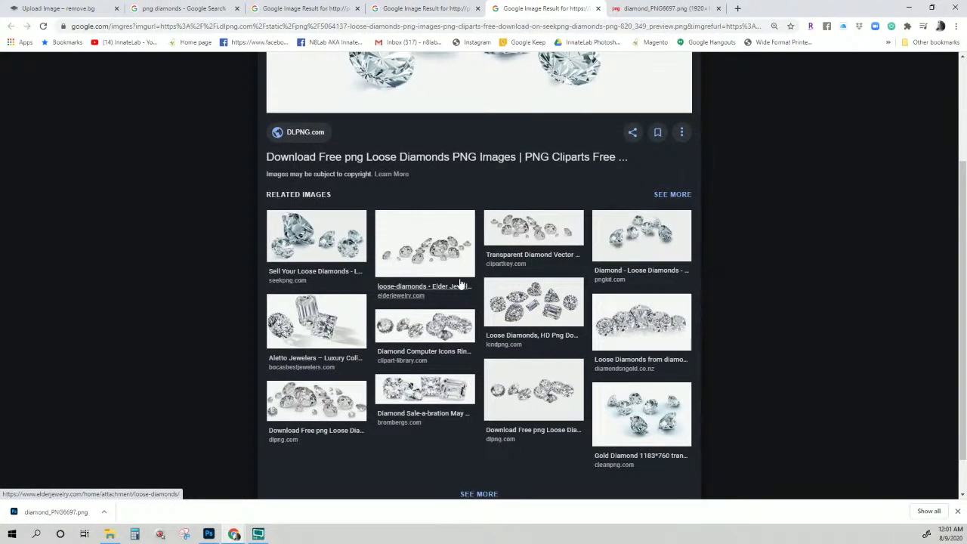
pyautogui.scroll(-1, 460, 284)
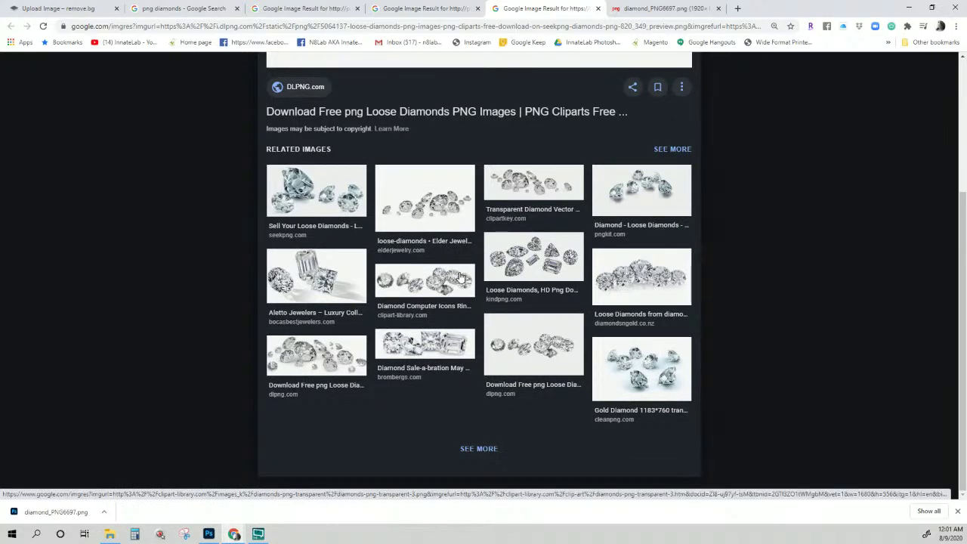
pyautogui.scroll(2, 460, 276)
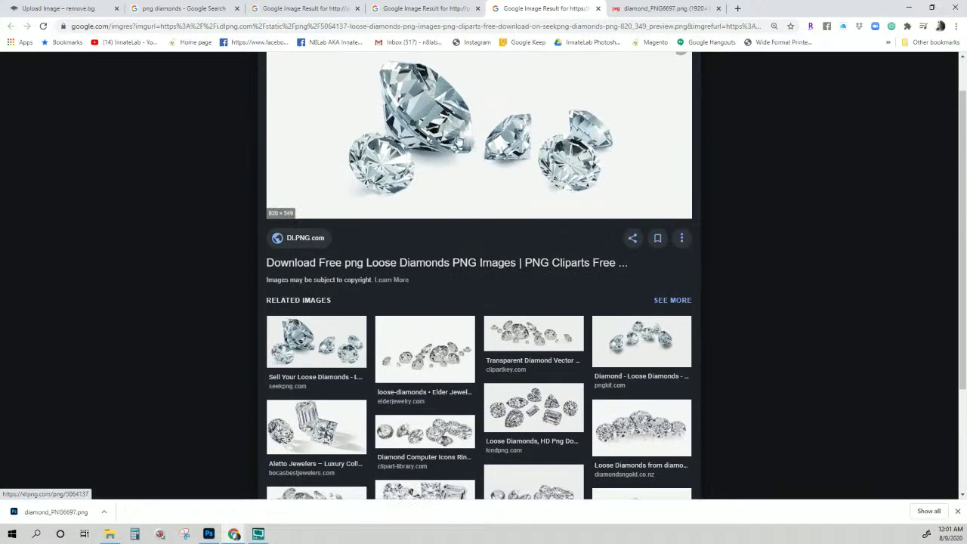
pyautogui.scroll(1, 460, 176)
pyautogui.rightClick(438, 156)
pyautogui.click(471, 173)
pyautogui.click(654, 9)
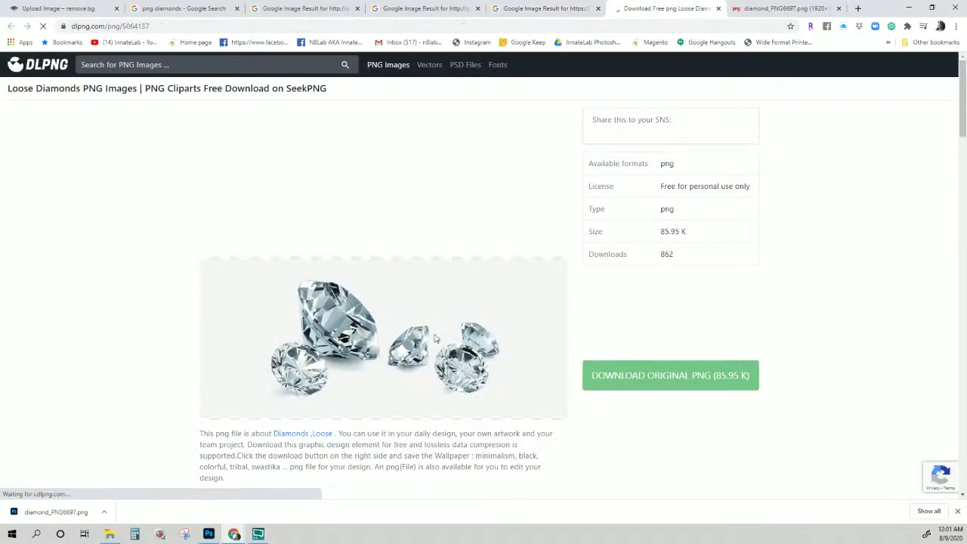
pyautogui.scroll(-2, 378, 165)
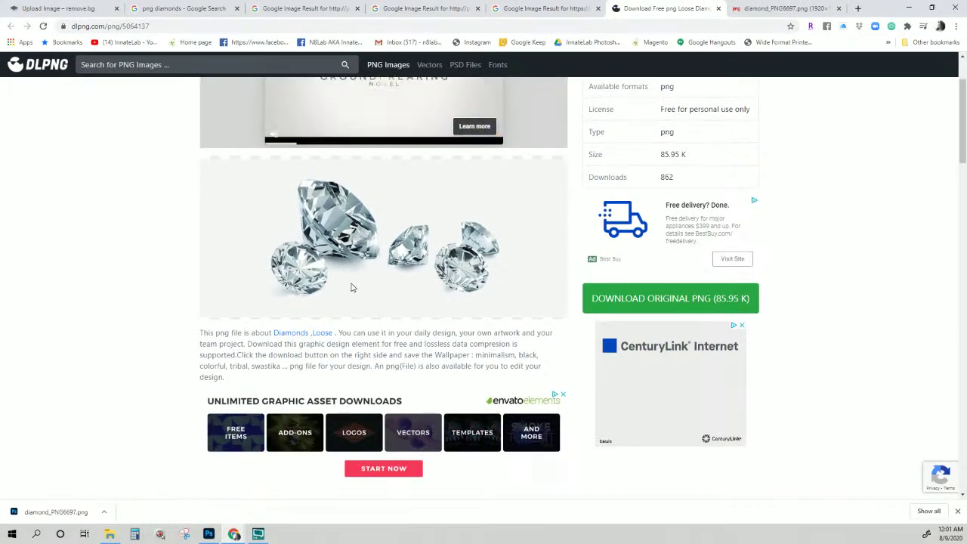
pyautogui.scroll(-5, 352, 287)
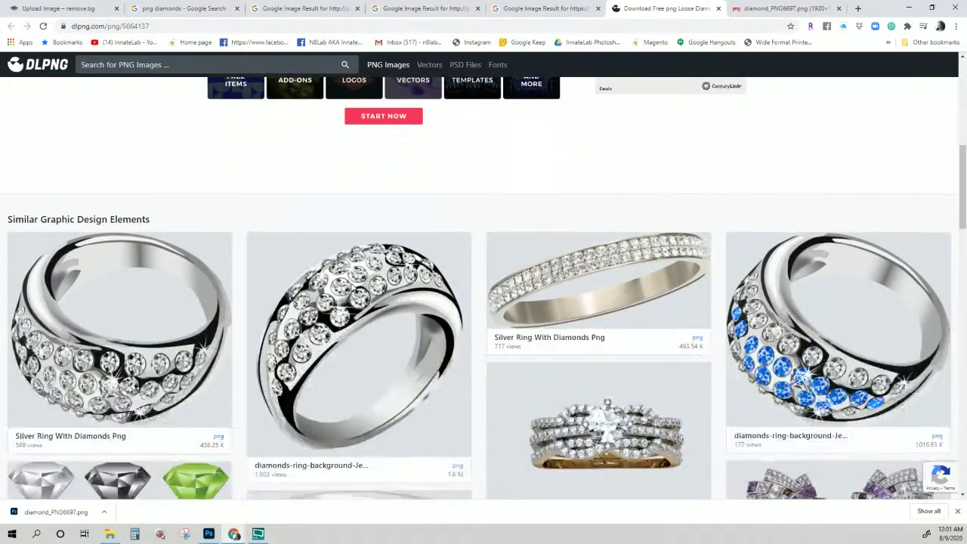
pyautogui.scroll(-2, 351, 287)
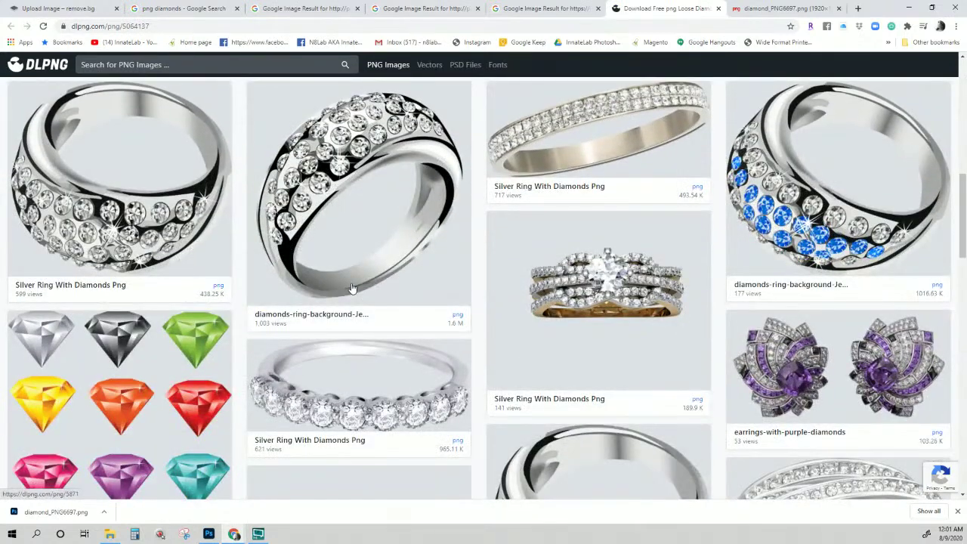
# Review the open diamond image tabs, closing the duplicate pngimg.com result and the DLPNG source page.
pyautogui.click(571, 9)
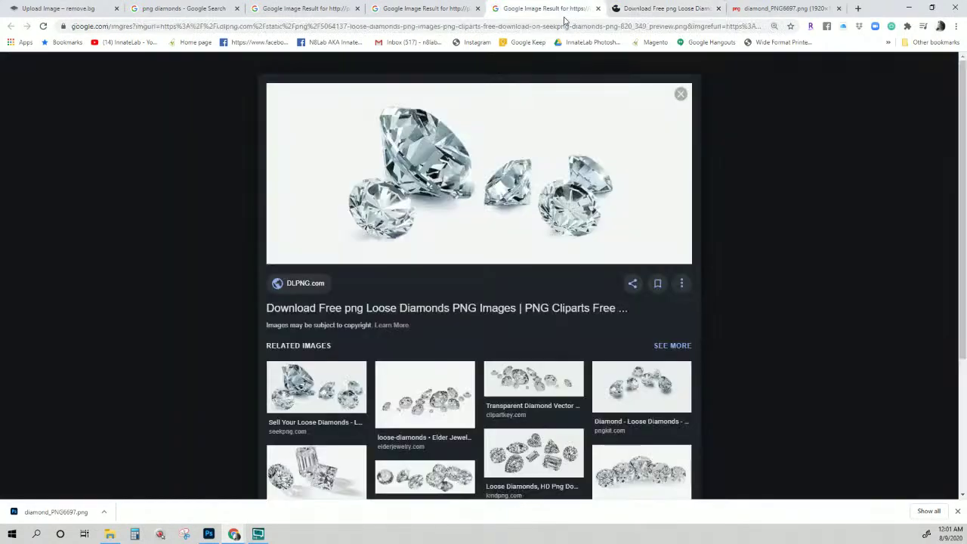
pyautogui.click(441, 9)
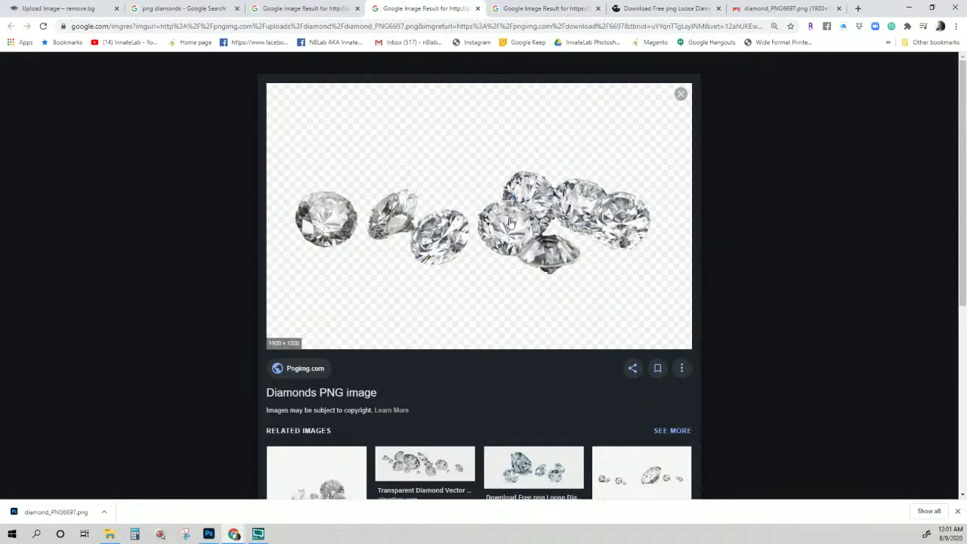
pyautogui.click(479, 9)
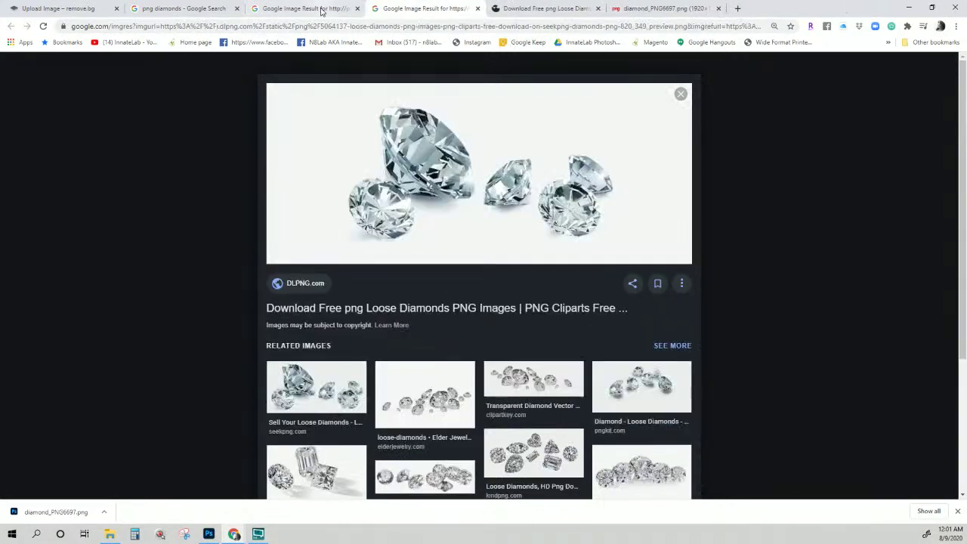
pyautogui.click(318, 8)
pyautogui.scroll(-1, 498, 324)
pyautogui.scroll(-4, 498, 324)
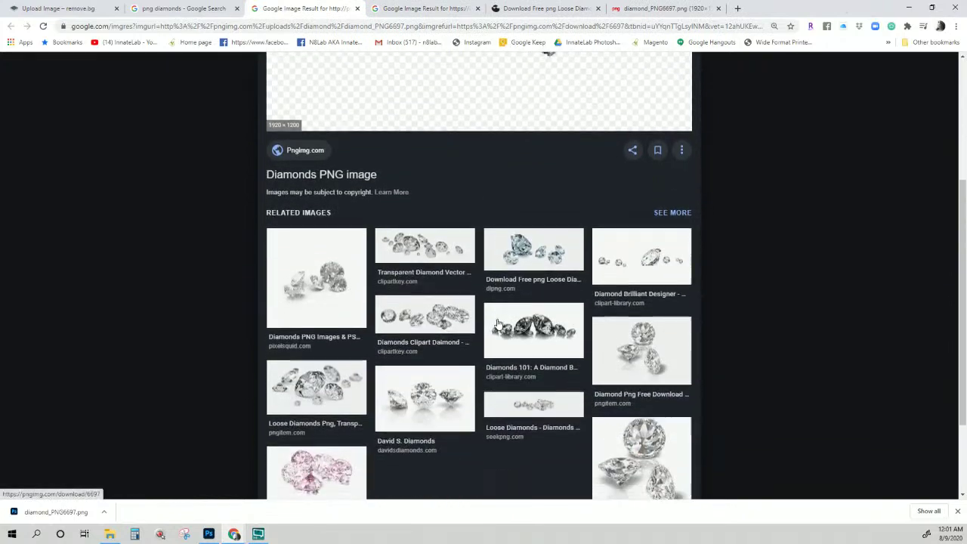
pyautogui.click(518, 13)
pyautogui.scroll(8, 616, 257)
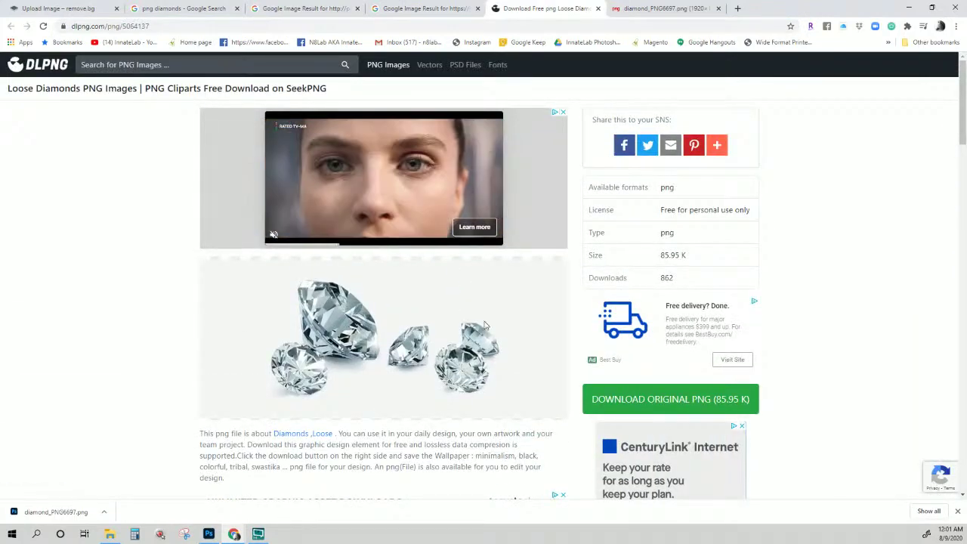
pyautogui.click(598, 9)
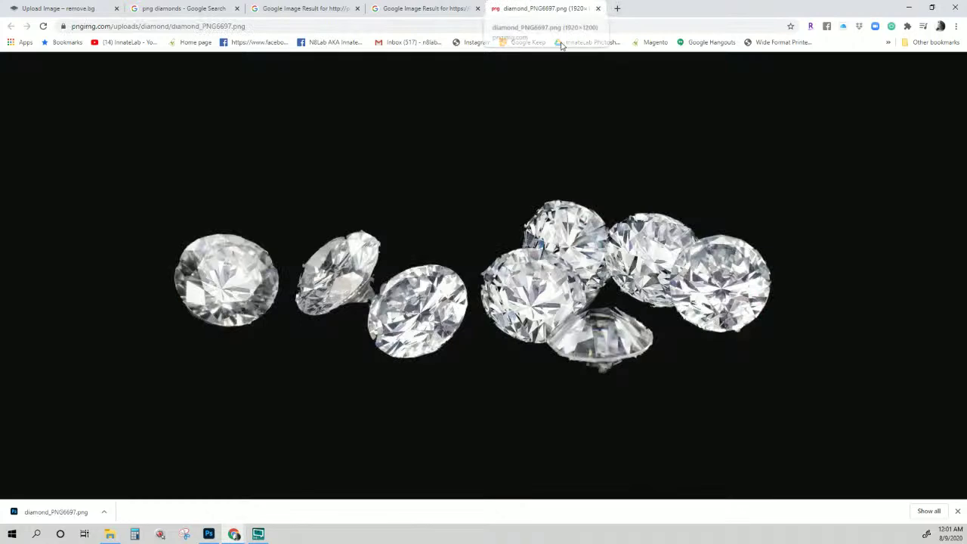
# Place diamond_PNG6697.png into the shirt design, scaled to about 44% and rotated about 41°, beside the left side of the Always Fly lettering.
pyautogui.moveTo(43, 516); pyautogui.dragTo(307, 289)
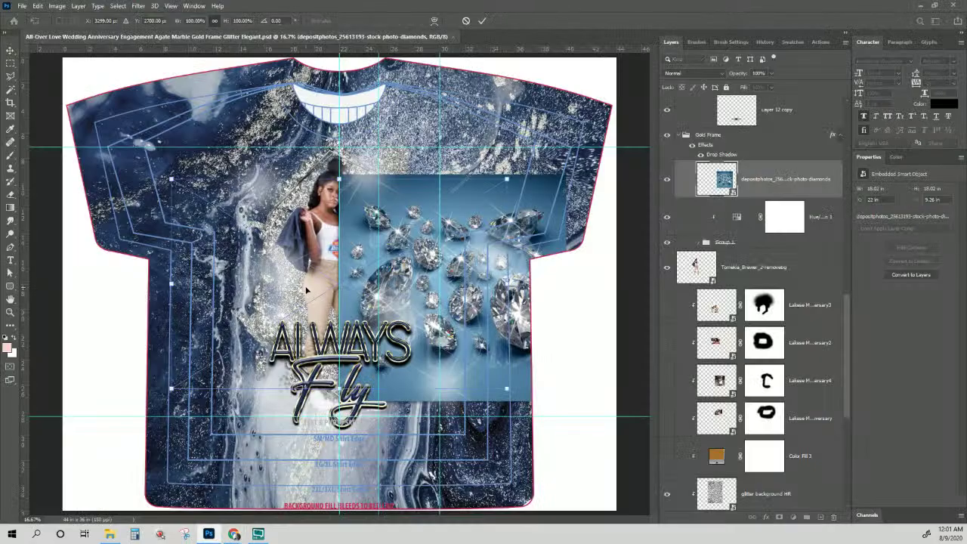
pyautogui.moveTo(507, 179); pyautogui.dragTo(378, 271)
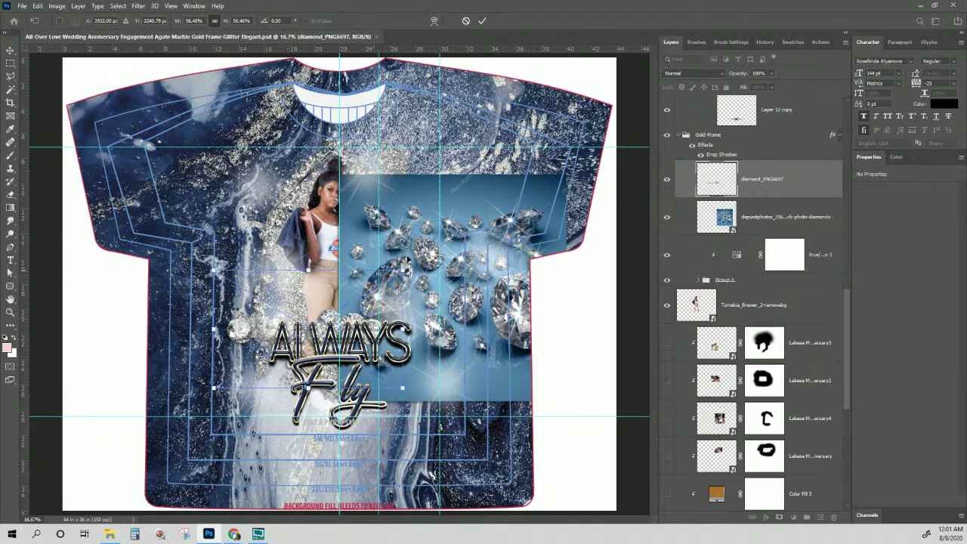
pyautogui.moveTo(406, 393); pyautogui.dragTo(322, 446)
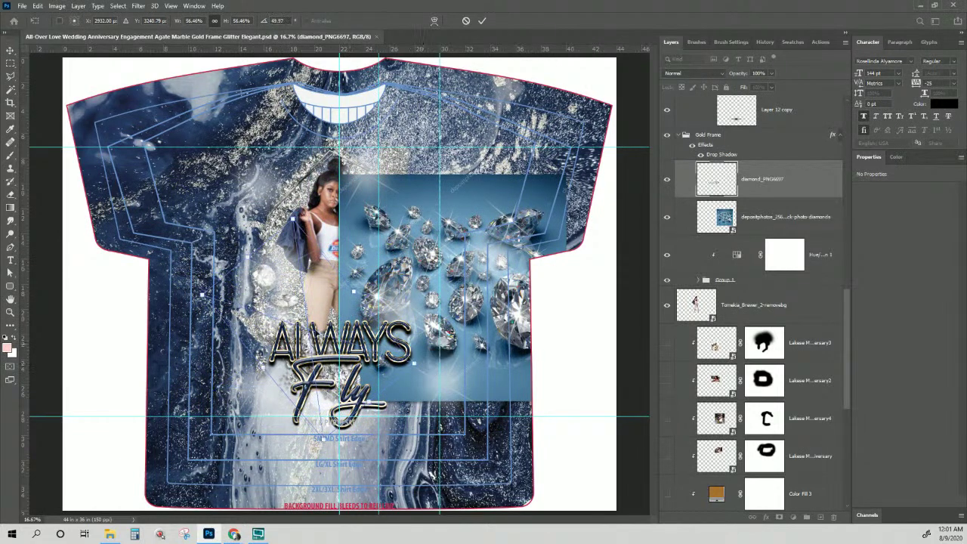
pyautogui.moveTo(287, 306); pyautogui.dragTo(274, 335)
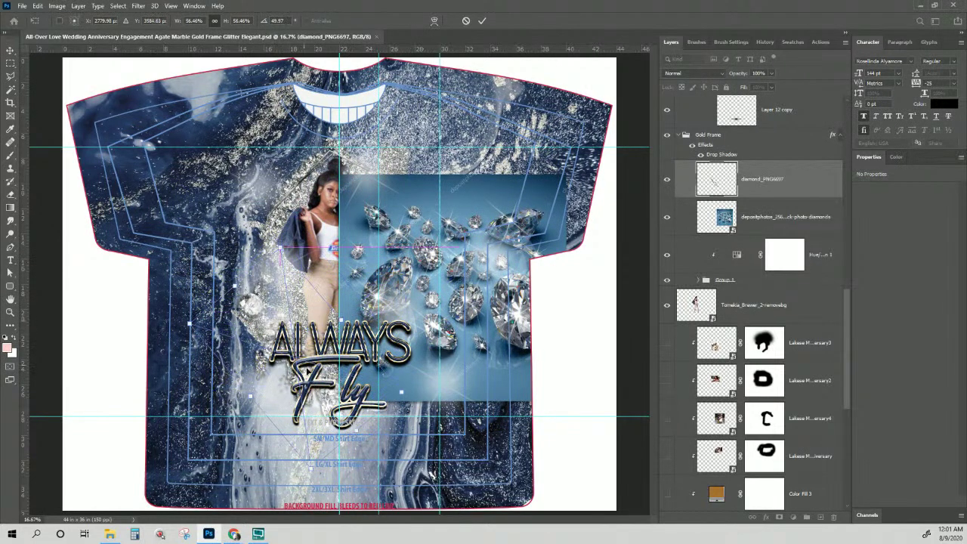
pyautogui.moveTo(400, 392); pyautogui.dragTo(363, 355)
pyautogui.moveTo(252, 323); pyautogui.dragTo(280, 318)
pyautogui.moveTo(391, 402); pyautogui.dragTo(396, 388)
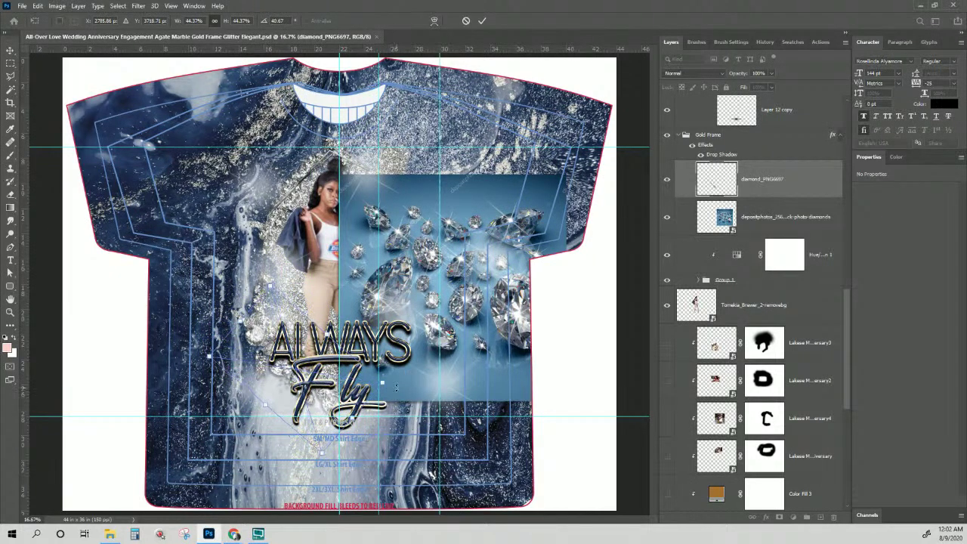
pyautogui.press('Return')
# Delete the blue stock-photo diamonds layer from the Gold Frame group.
pyautogui.click(772, 227)
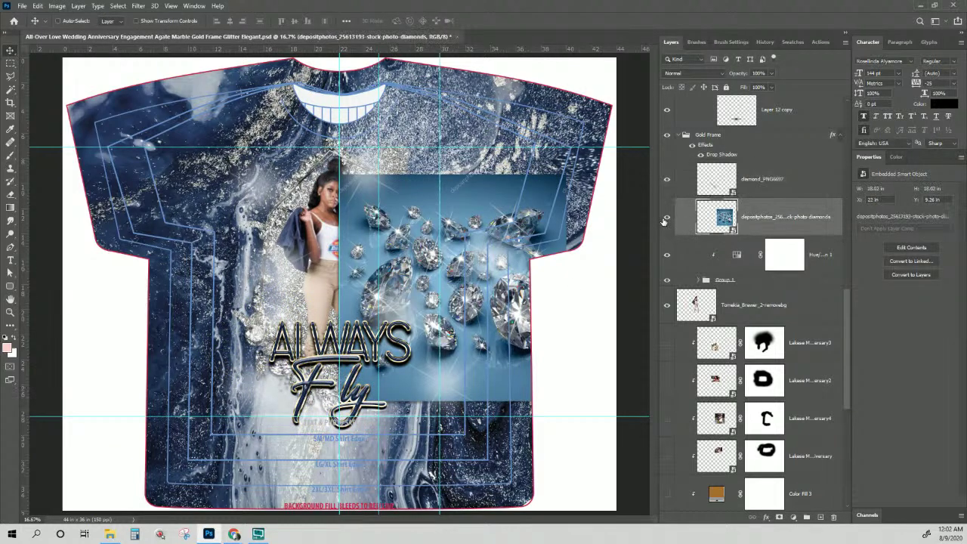
pyautogui.press('Delete')
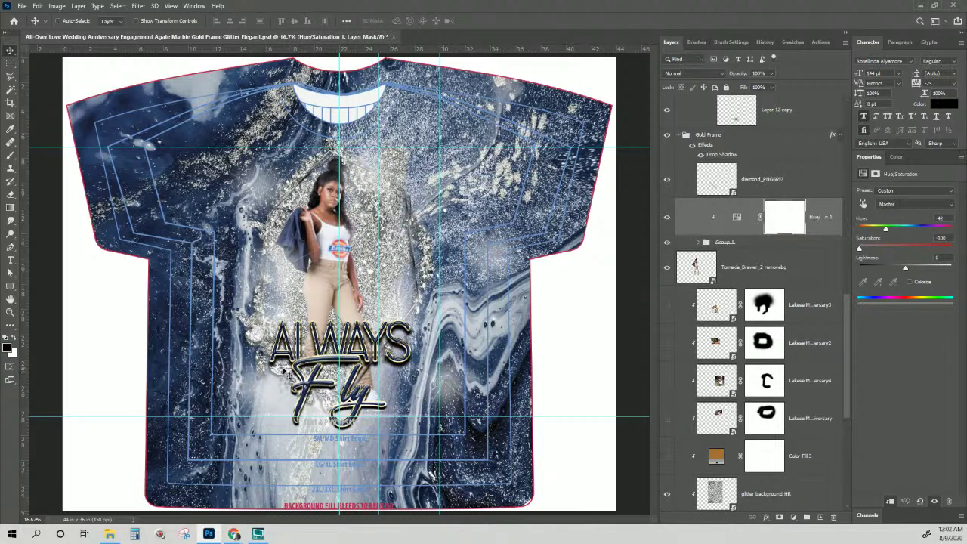
# Reposition the diamond_PNG6697 cluster against the gold frame's lower-left edge and hide the frame's Hue/Saturation adjustment.
pyautogui.rightClick(284, 370)
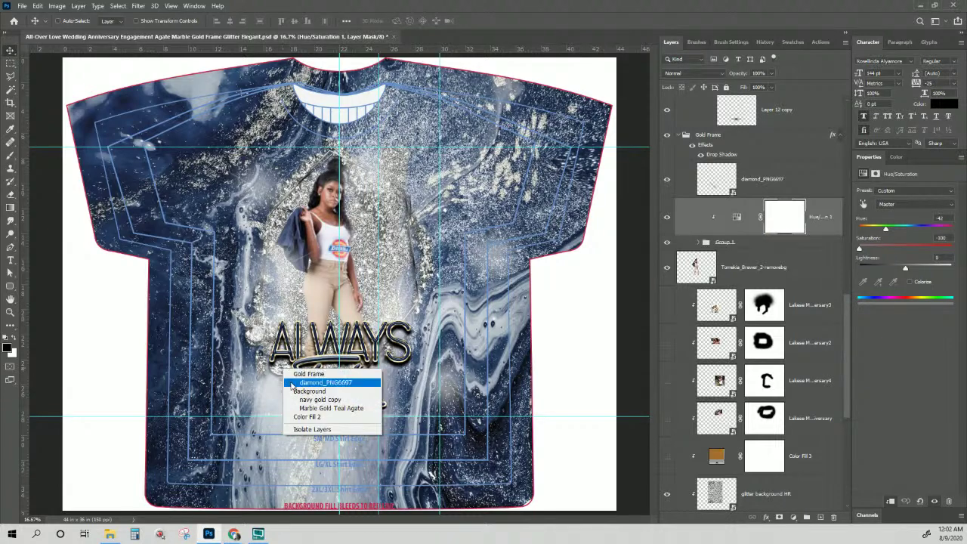
pyautogui.click(314, 384)
pyautogui.moveTo(295, 357); pyautogui.dragTo(262, 331)
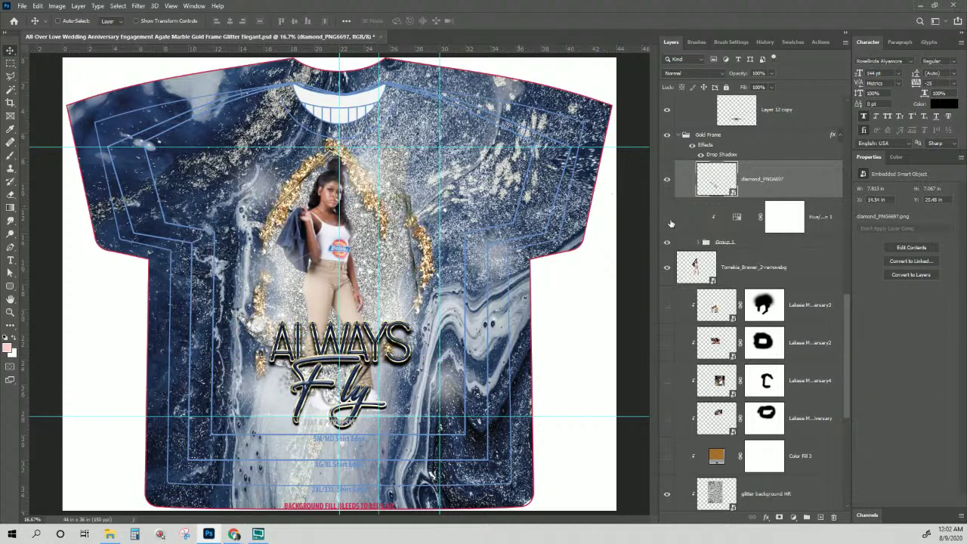
pyautogui.moveTo(256, 327); pyautogui.dragTo(387, 229)
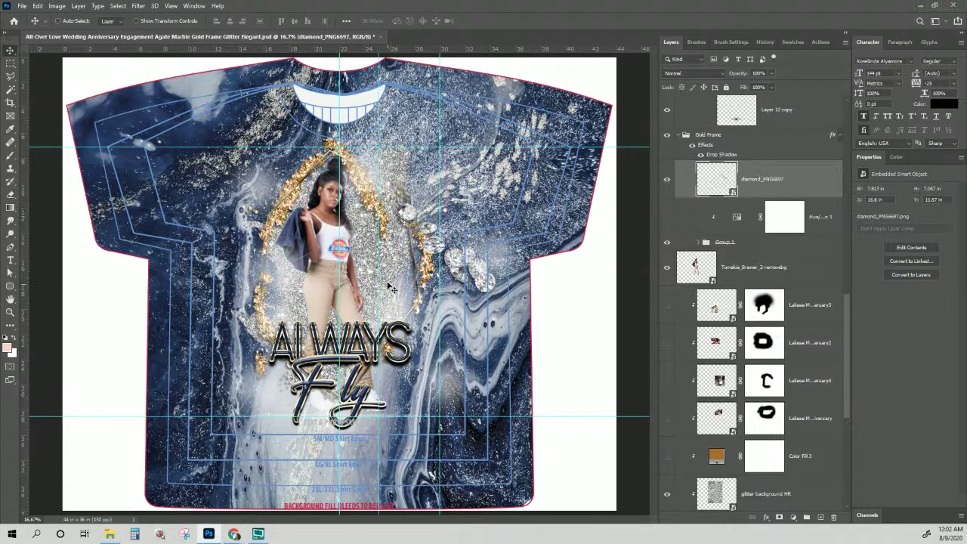
pyautogui.moveTo(483, 281); pyautogui.dragTo(333, 392)
# Rename the diamond_PNG6697 layer as diamond 1.
pyautogui.doubleClick(756, 180)
pyautogui.write('di')
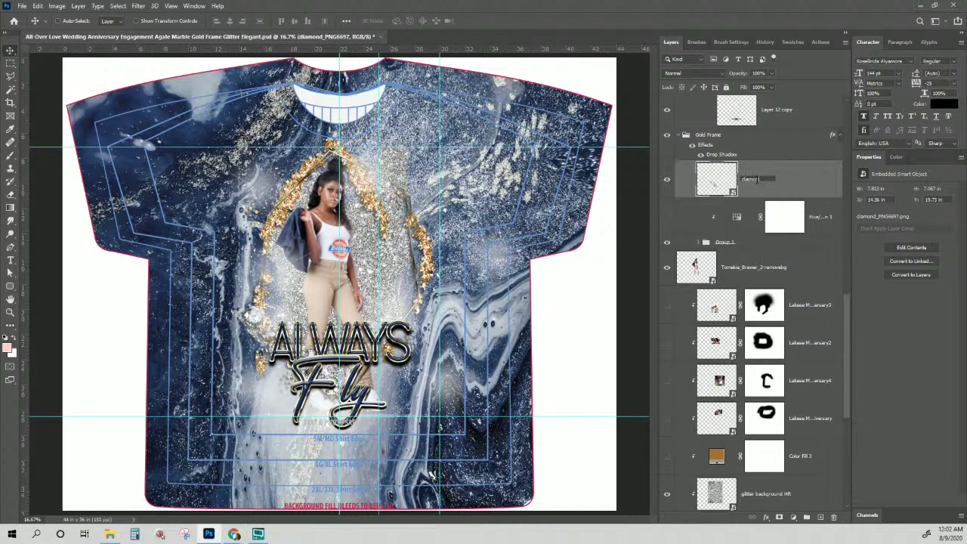
pyautogui.write('amond 1')
pyautogui.press('Return')
# Duplicate the diamond 1 layer and move the copy outside the gold frame's upper-right edge.
pyautogui.moveTo(255, 315); pyautogui.dragTo(341, 151)
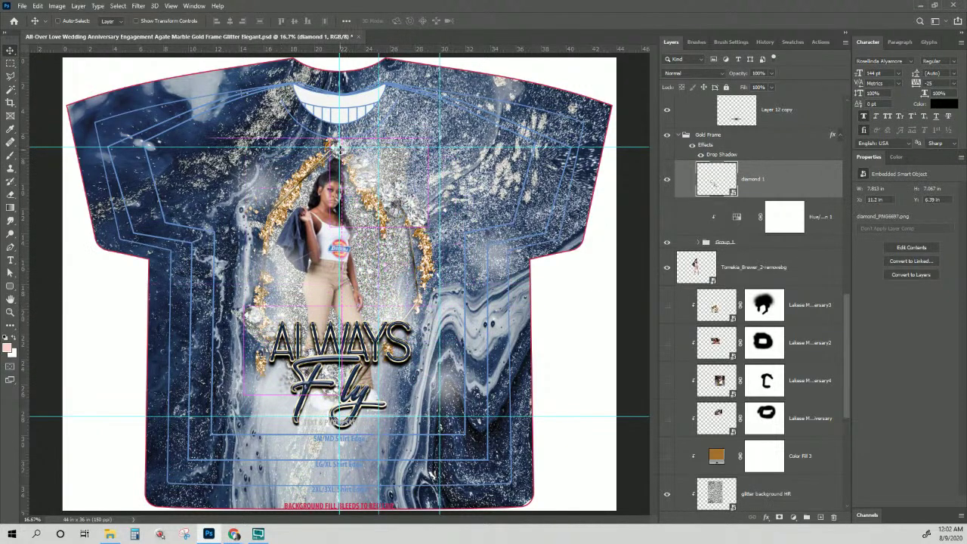
pyautogui.hotkey('ctrl', 'j')
pyautogui.press('ctrl')
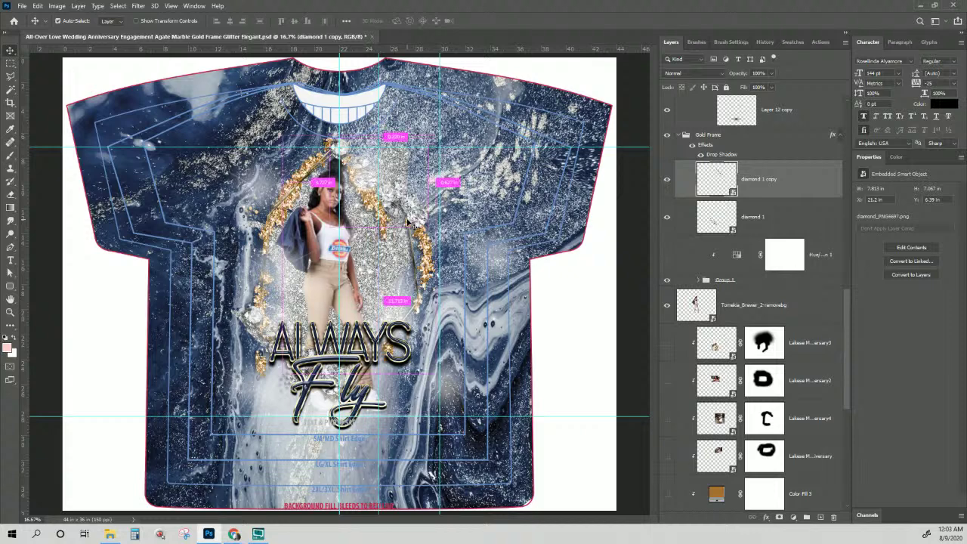
pyautogui.moveTo(406, 219); pyautogui.dragTo(473, 252)
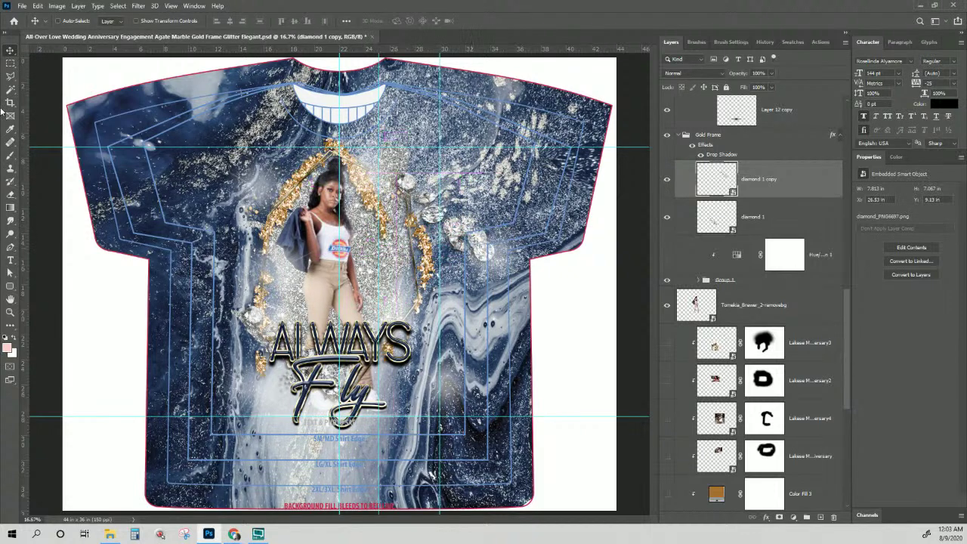
# Rasterize the diamond 1 copy and diamond 1 smart object layers.
pyautogui.click(10, 77)
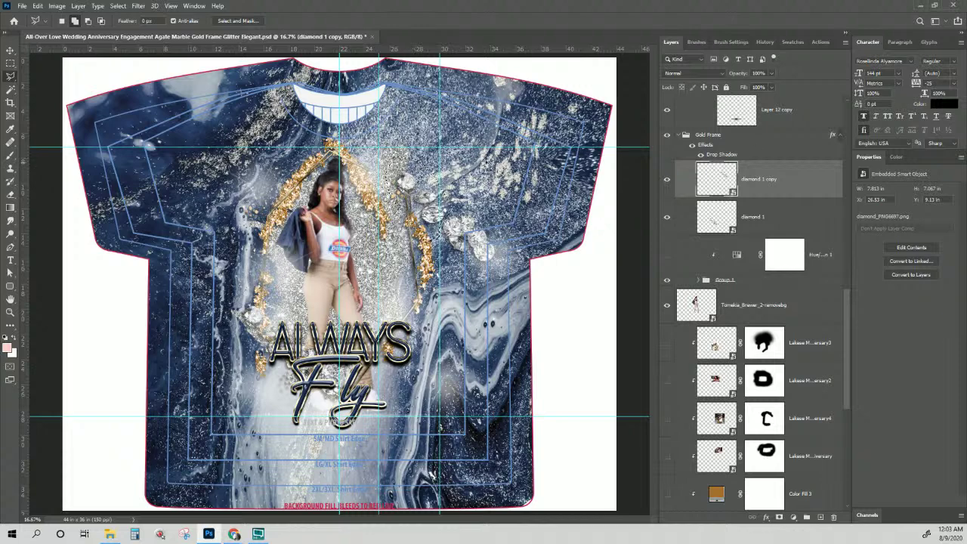
pyautogui.rightClick(776, 185)
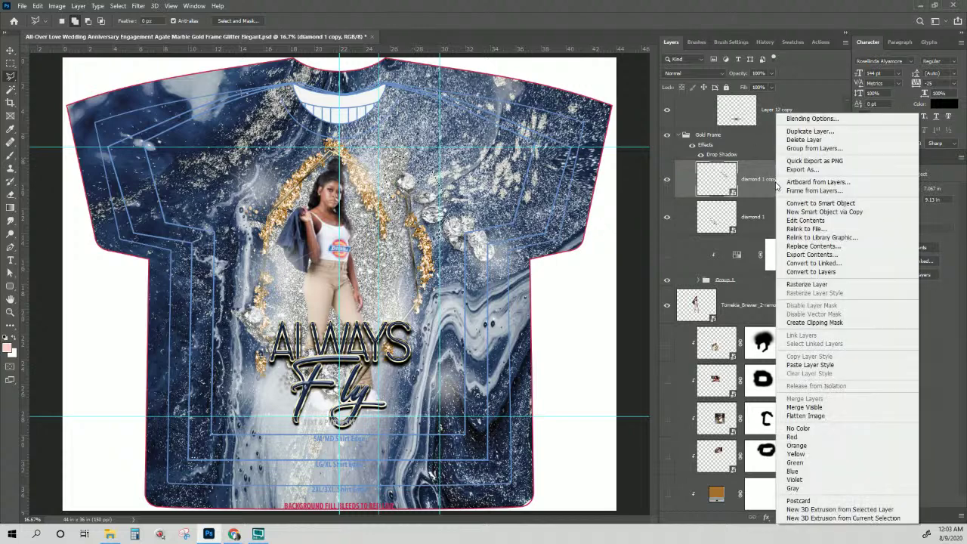
pyautogui.click(808, 286)
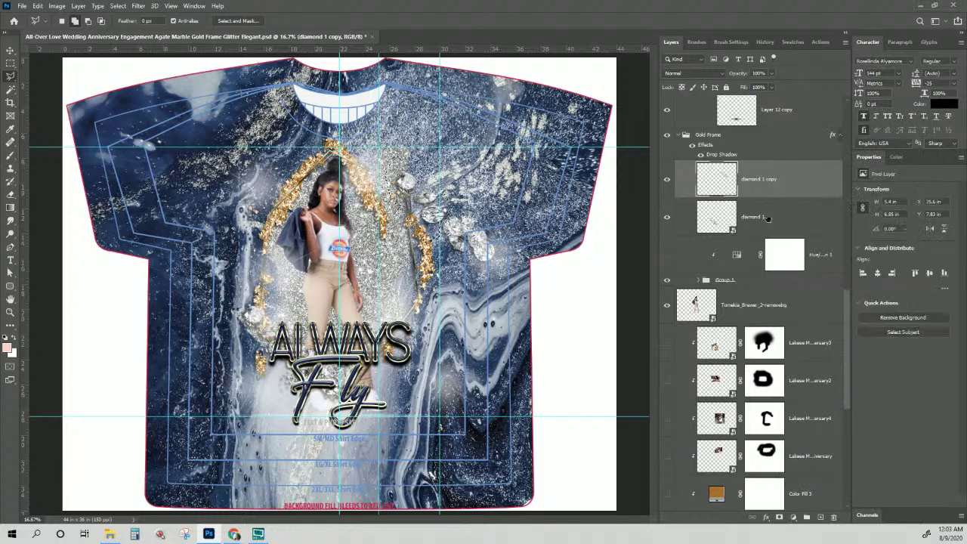
pyautogui.click(767, 217)
pyautogui.rightClick(767, 217)
pyautogui.click(809, 292)
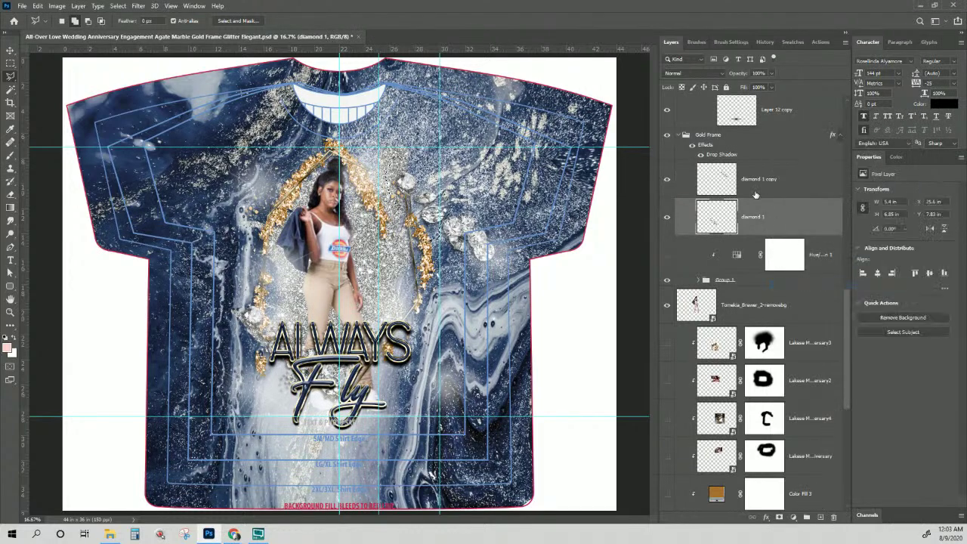
# Cut the upper-left diamonds out of diamond 1 copy, paste them as a separate layer, and place them near the frame's upper right.
pyautogui.click(718, 186)
pyautogui.press('Delete')
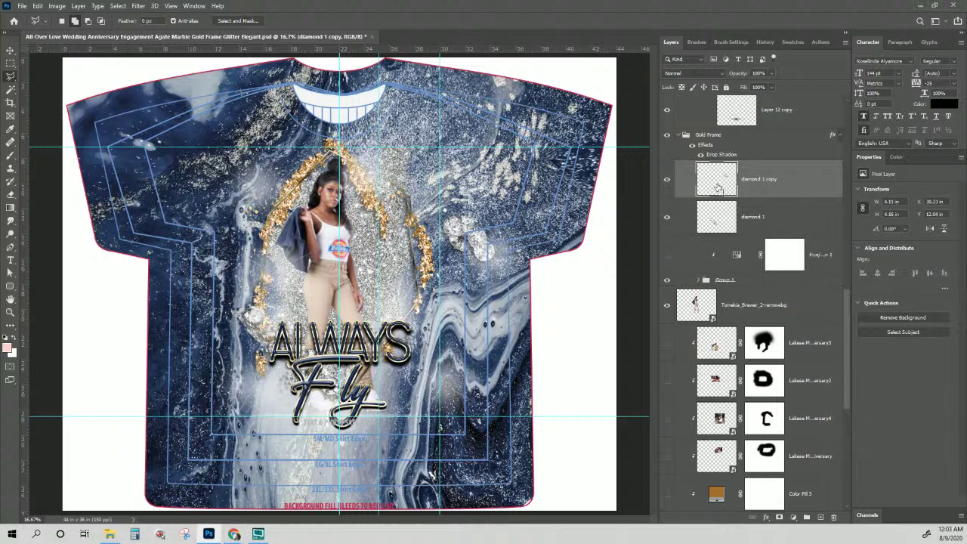
pyautogui.hotkey('ctrl', 'v')
pyautogui.click(9, 50)
pyautogui.moveTo(356, 303)
pyautogui.mouseDown()
pyautogui.moveTo(420, 164)
pyautogui.moveTo(397, 193)
pyautogui.mouseUp()
# Move the remaining diamonds of diamond 1 copy to the gold frame's left edge, above the diamond 1 cluster.
pyautogui.rightClick(462, 229)
pyautogui.click(467, 234)
pyautogui.moveTo(452, 232); pyautogui.dragTo(234, 278)
# Select the diamond 1 layer at the gold frame's lower-left edge.
pyautogui.rightClick(258, 318)
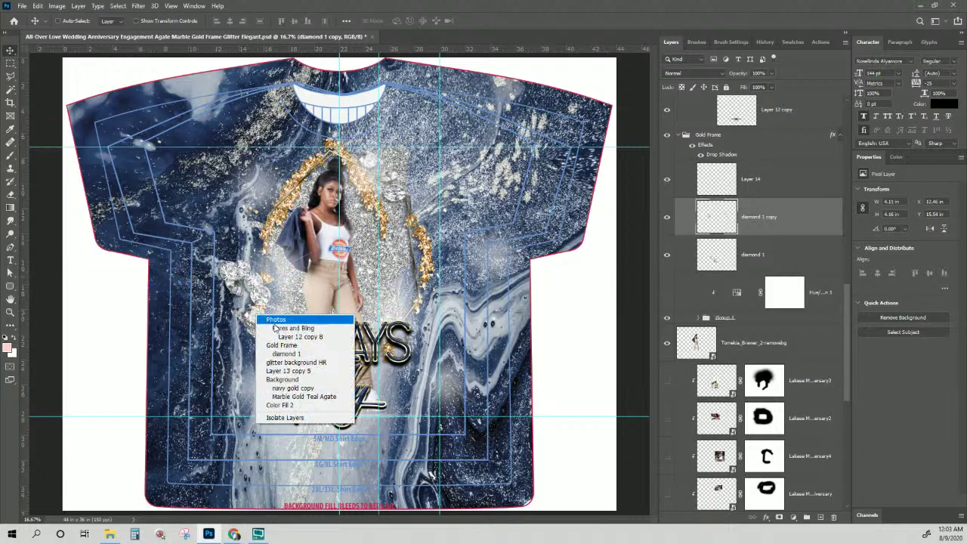
# Move the diamond 1 cluster to the lower right side of the gold frame and adjust its fit with Free Transform.
pyautogui.click(251, 312)
pyautogui.rightClick(252, 315)
pyautogui.click(247, 327)
pyautogui.rightClick(260, 323)
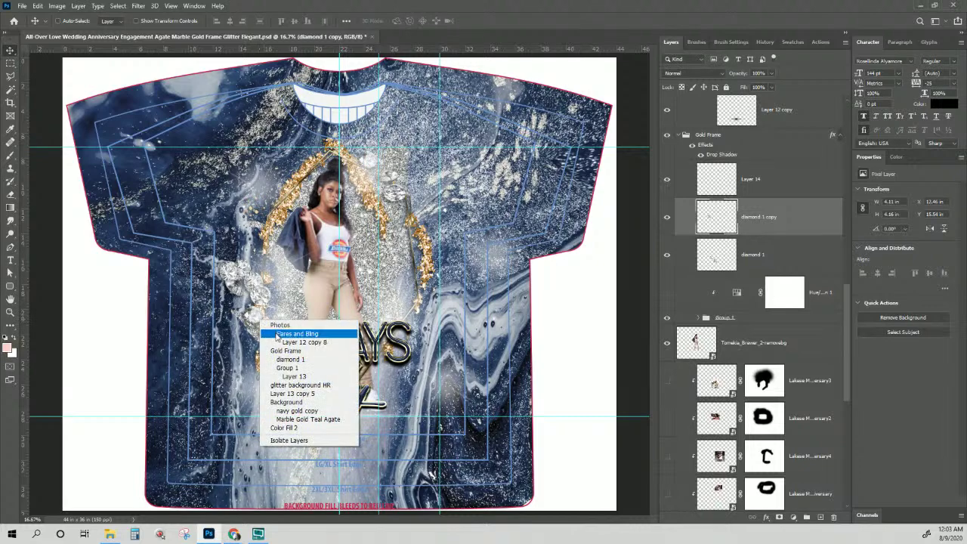
pyautogui.click(292, 361)
pyautogui.moveTo(200, 298); pyautogui.dragTo(472, 262)
pyautogui.hotkey('ctrl', 't')
pyautogui.moveTo(434, 338); pyautogui.dragTo(410, 337)
pyautogui.press('Return')
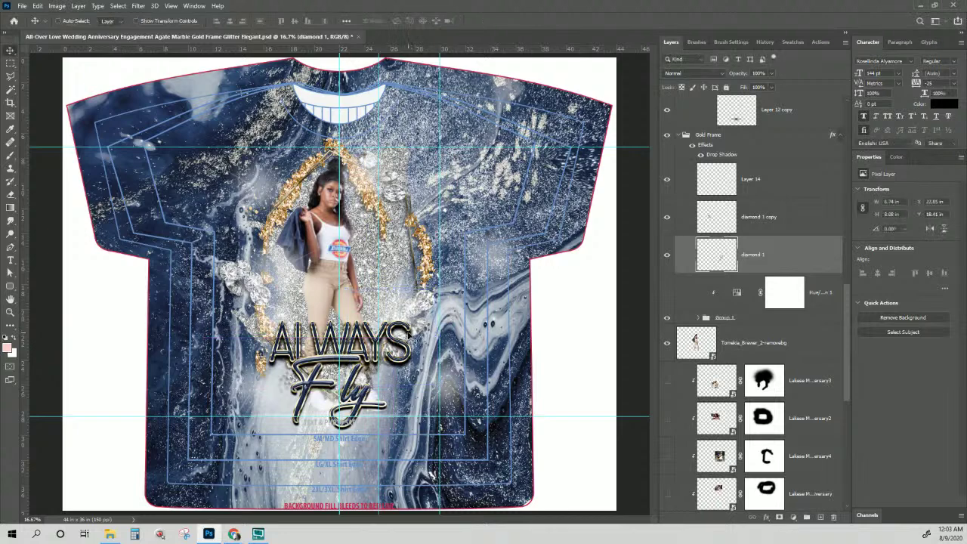
# Reposition the diamond 1 copy cluster onto the lower left side of the gold frame.
pyautogui.rightClick(268, 300)
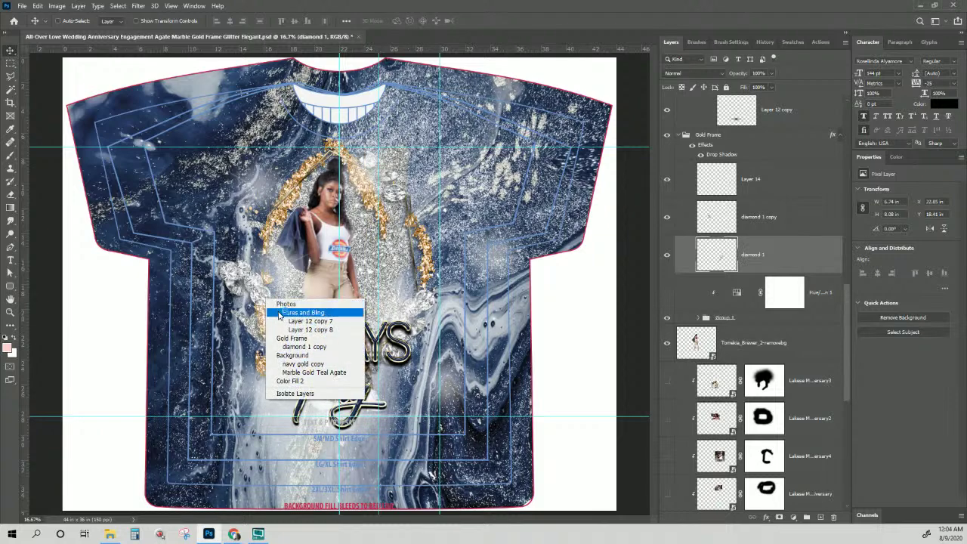
pyautogui.click(297, 347)
pyautogui.moveTo(258, 301); pyautogui.dragTo(370, 310)
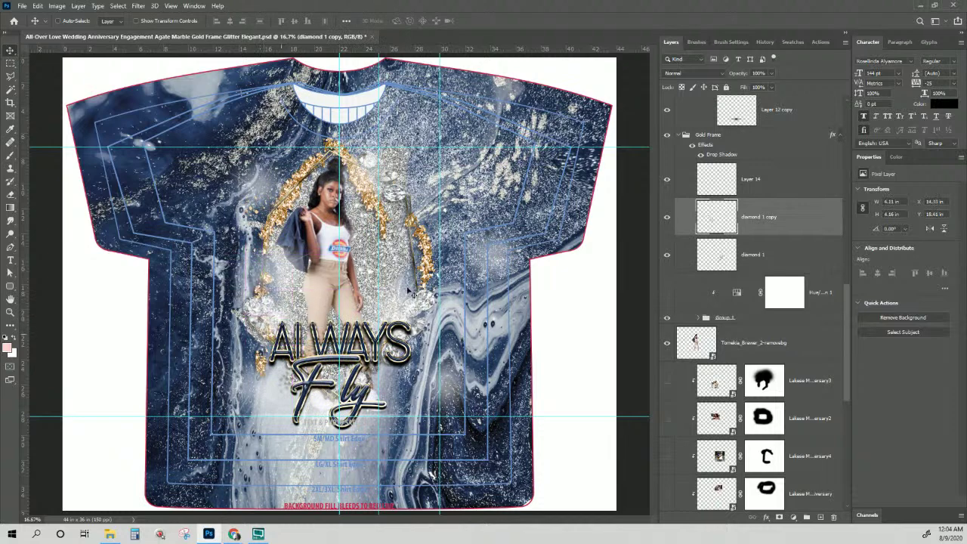
# Compare the design with and without the Gold Frame group's drop shadow.
pyautogui.click(765, 185)
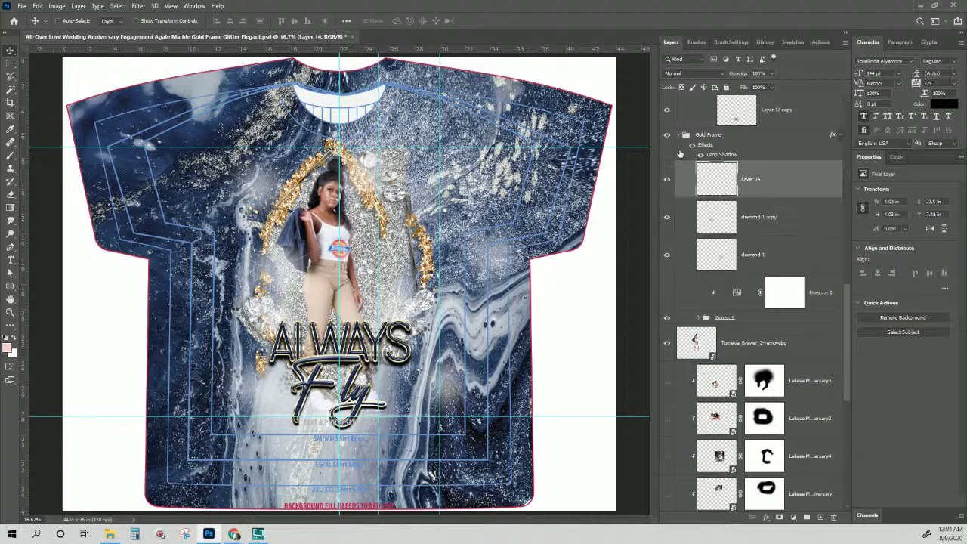
pyautogui.click(701, 155)
pyautogui.click(701, 155)
pyautogui.click(701, 155)
pyautogui.click(702, 155)
# Rename Layer 14 as diamond 3 and the diamond 1 copy layer as diamond 2.
pyautogui.rightClick(398, 195)
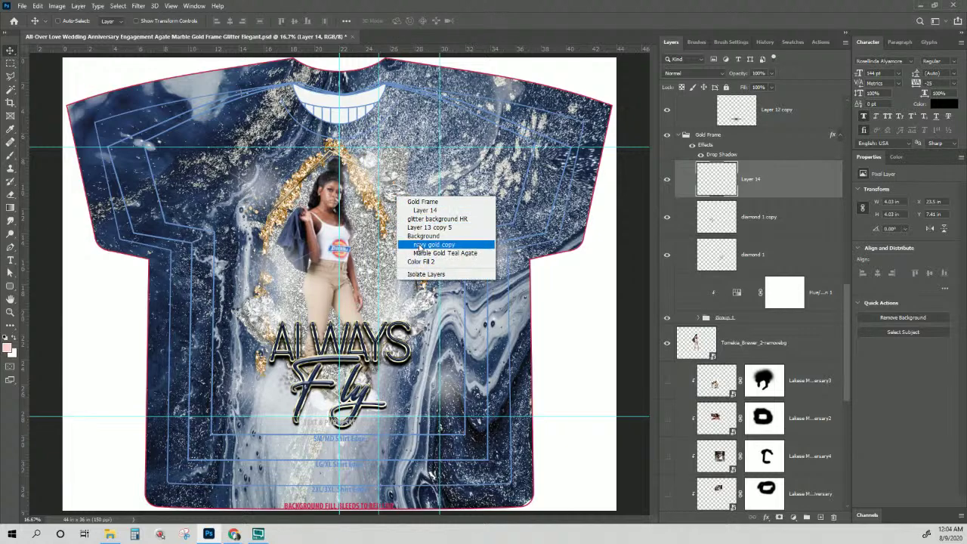
pyautogui.click(424, 210)
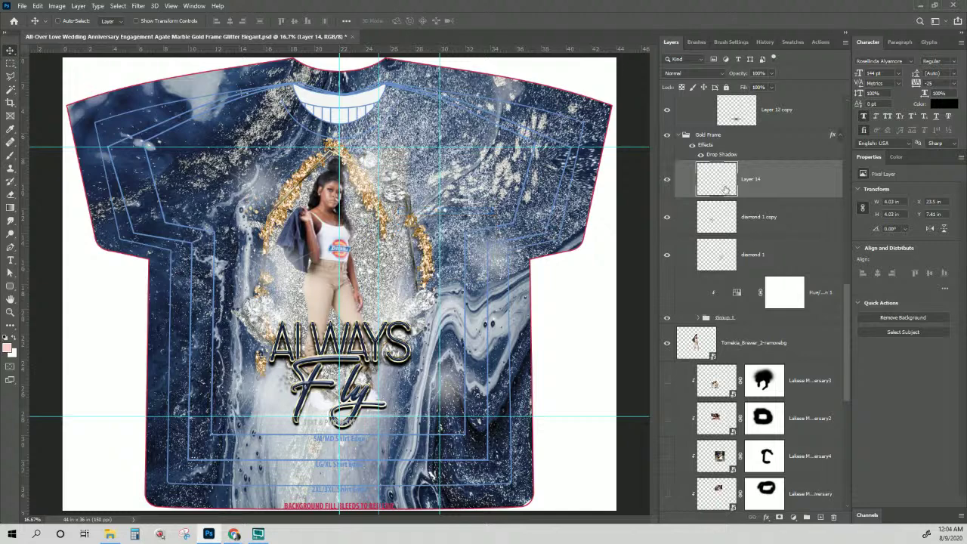
pyautogui.doubleClick(759, 181)
pyautogui.write('3')
pyautogui.press('Return')
pyautogui.click(761, 217)
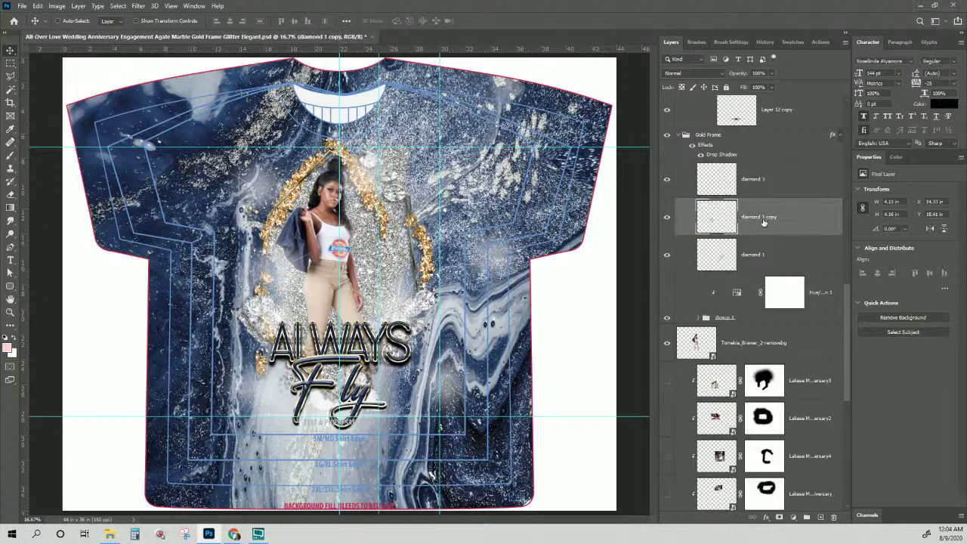
pyautogui.click(763, 219)
pyautogui.write('2')
pyautogui.press('Return')
# Shift the diamond 3 cluster inward onto the upper right edge of the gold frame.
pyautogui.moveTo(406, 203)
pyautogui.mouseDown()
pyautogui.moveTo(385, 195)
pyautogui.moveTo(408, 198)
pyautogui.moveTo(396, 196)
pyautogui.moveTo(423, 235)
pyautogui.moveTo(355, 192)
pyautogui.moveTo(377, 185)
pyautogui.moveTo(392, 198)
pyautogui.mouseUp()
pyautogui.hotkey('alt', ']')
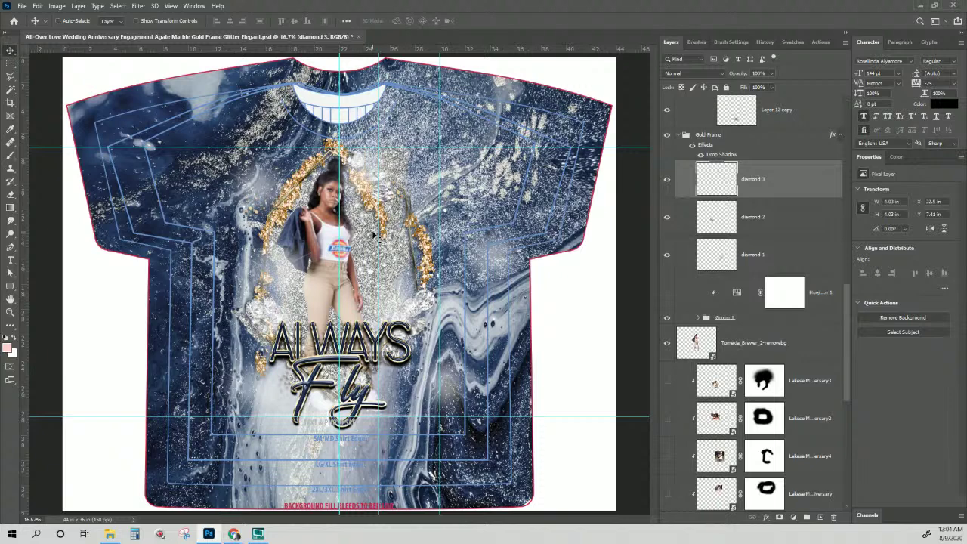
# Scale the woman's cutout photo up to about 9.22 by 21.26 in and reposition it inside the gold frame.
pyautogui.rightClick(355, 305)
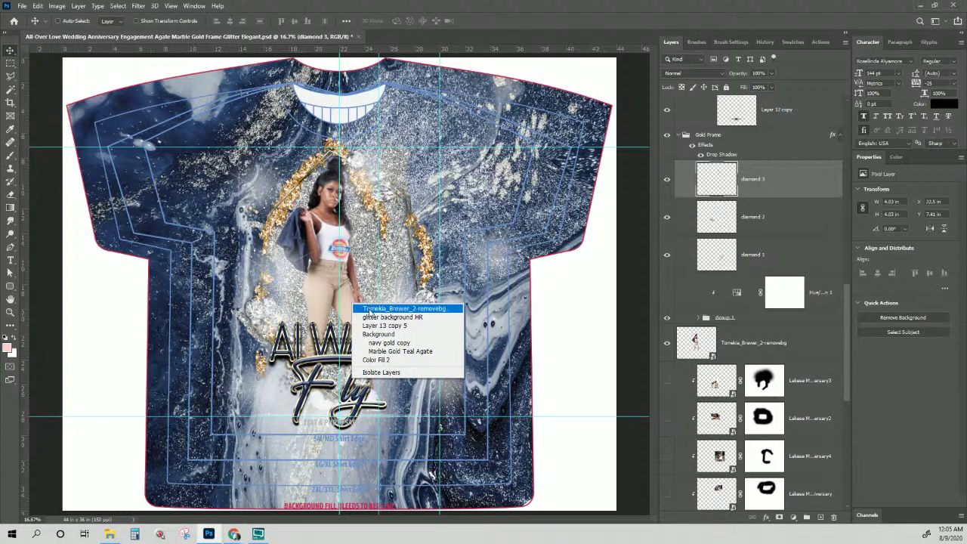
pyautogui.click(363, 308)
pyautogui.moveTo(355, 311); pyautogui.dragTo(356, 301)
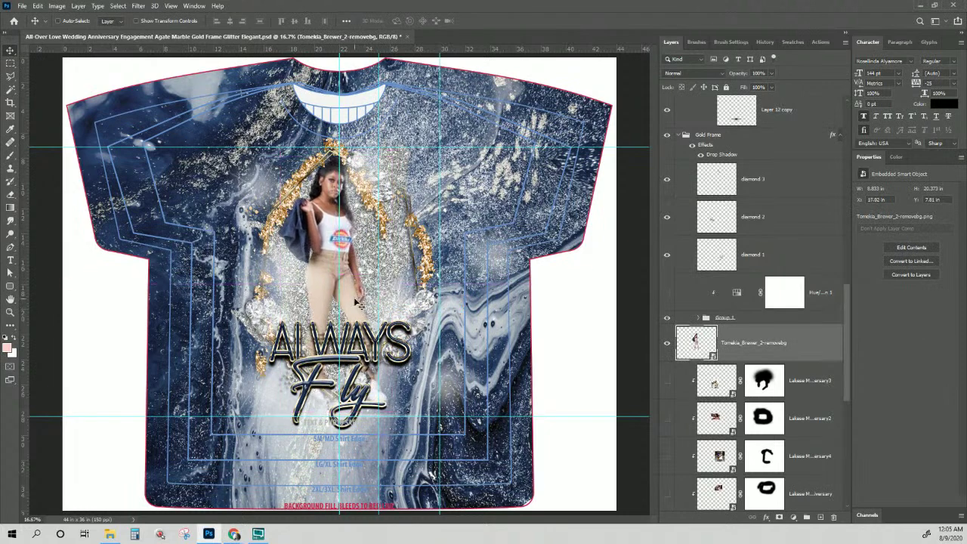
pyautogui.hotkey('ctrl', 't')
pyautogui.moveTo(451, 449); pyautogui.dragTo(462, 454)
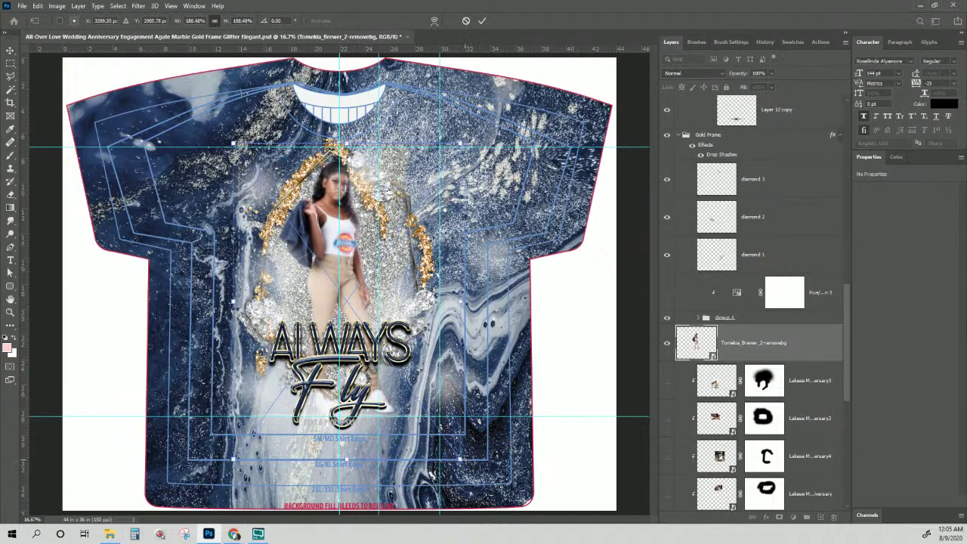
pyautogui.moveTo(360, 308); pyautogui.dragTo(354, 305)
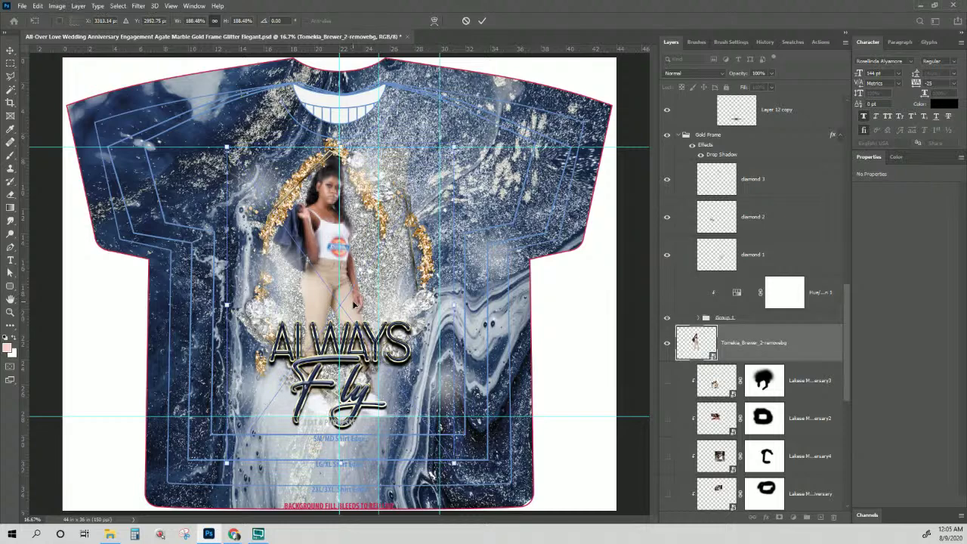
pyautogui.press('Return')
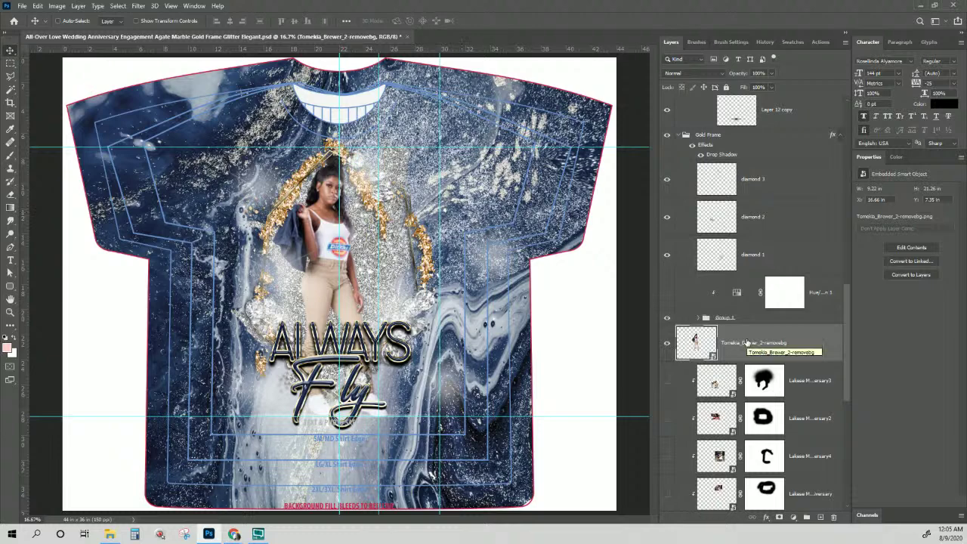
# Move the woman's photo layer above the Gold Frame group and just below the Photos group, outside both groups.
pyautogui.moveTo(746, 343); pyautogui.dragTo(702, 132)
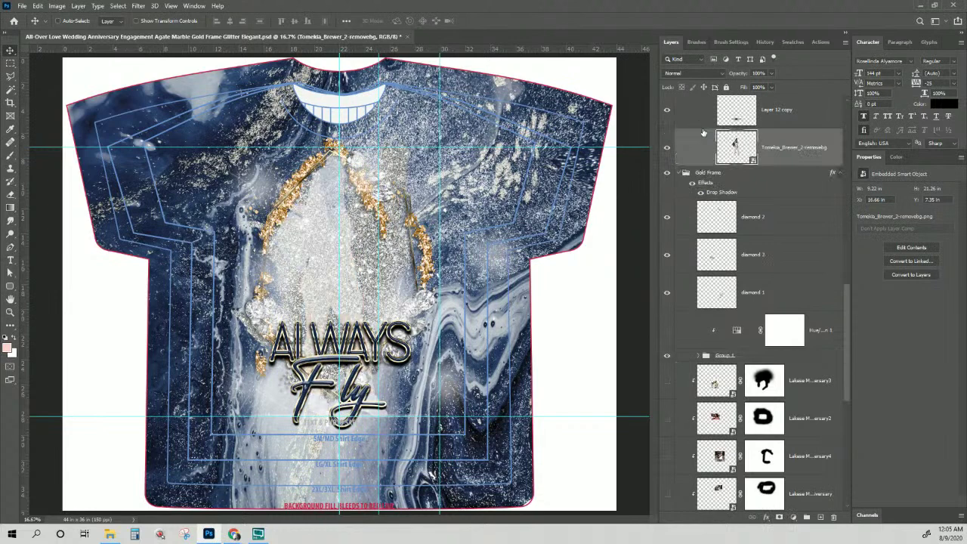
pyautogui.scroll(3, 702, 151)
pyautogui.moveTo(732, 257); pyautogui.dragTo(712, 282)
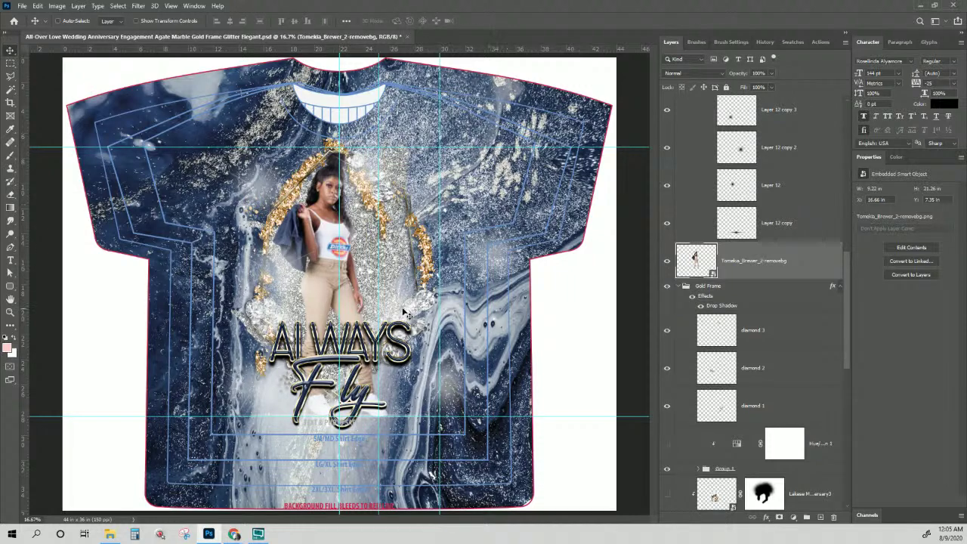
# Move the Layer 12 copy 9 and Layer 12 copy 4 flares onto the right side of the gold frame.
pyautogui.rightClick(495, 258)
pyautogui.click(539, 279)
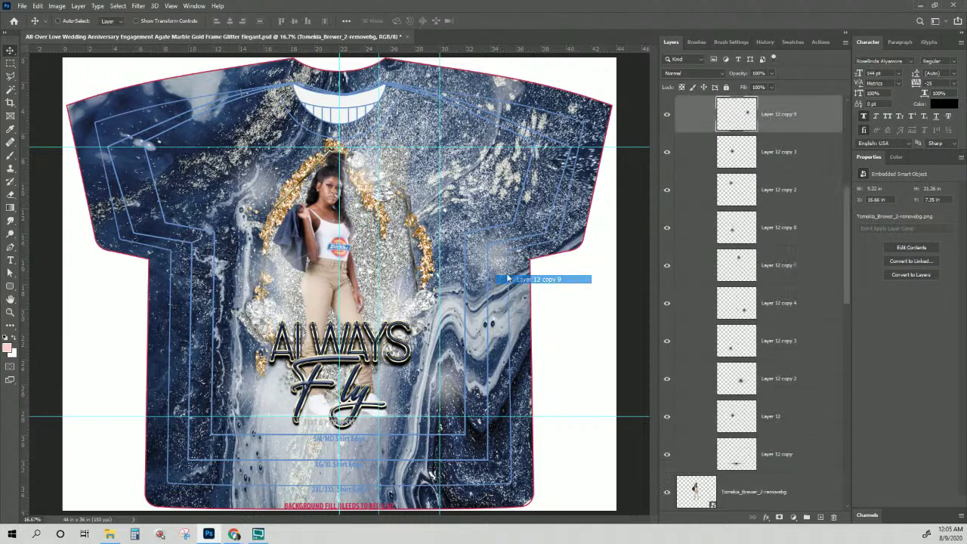
pyautogui.moveTo(381, 222); pyautogui.dragTo(382, 236)
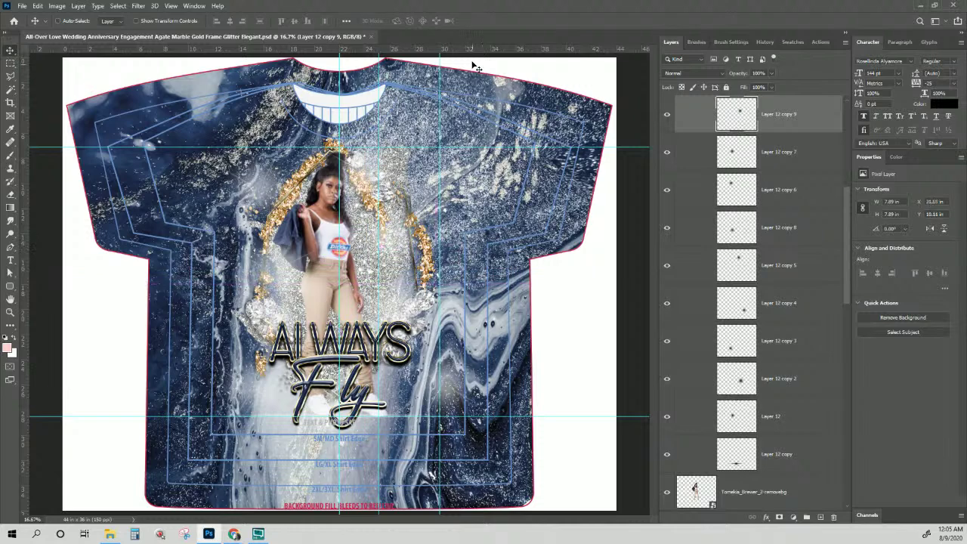
pyautogui.rightClick(447, 387)
pyautogui.click(461, 400)
pyautogui.moveTo(448, 387); pyautogui.dragTo(424, 285)
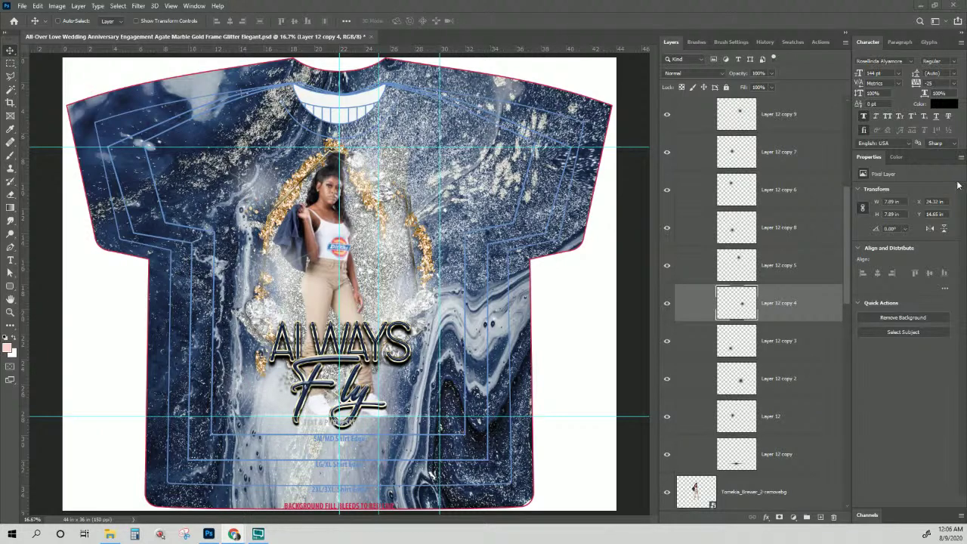
# Replace the visible navy gold copy background adjustment with navy gold and show the golden Color Fill 3 over the glitter.
pyautogui.scroll(3, 756, 302)
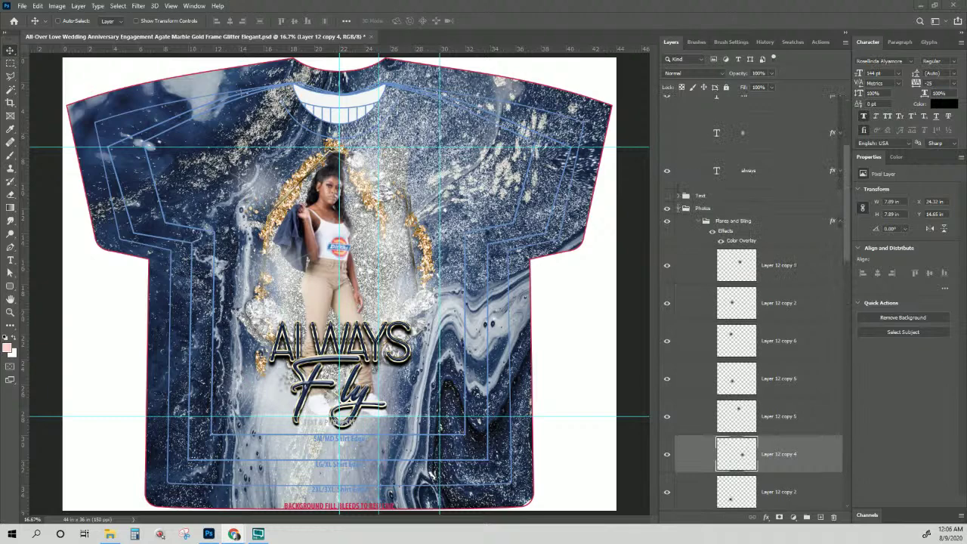
pyautogui.click(680, 212)
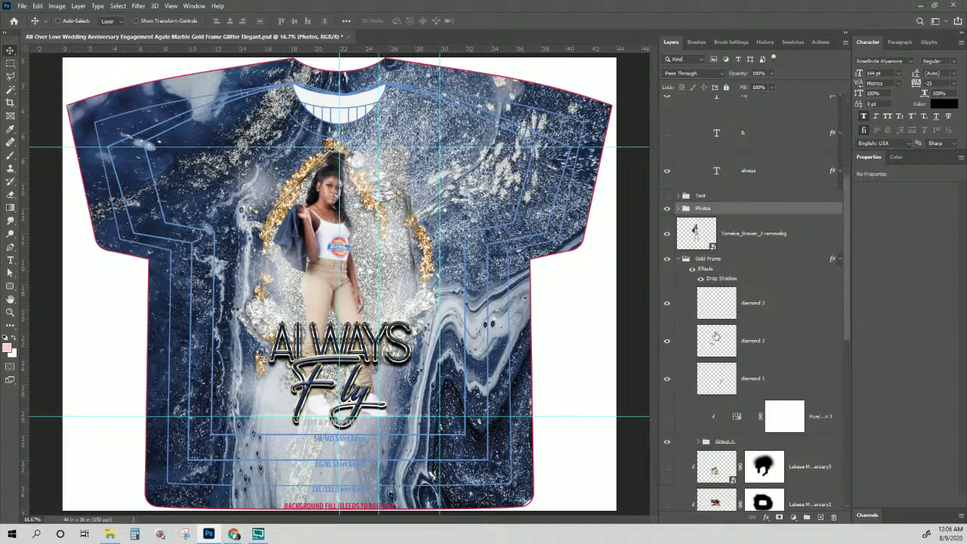
pyautogui.scroll(-5, 714, 327)
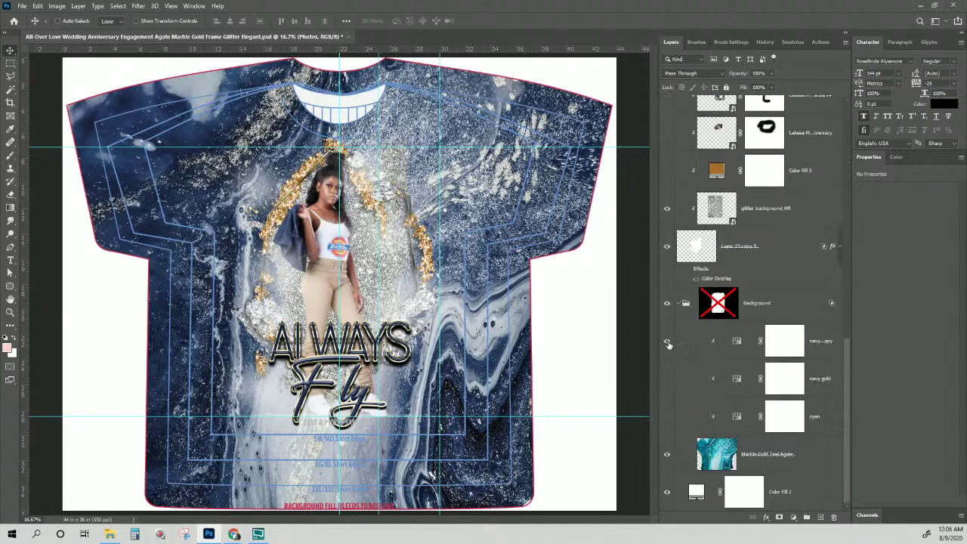
pyautogui.click(667, 342)
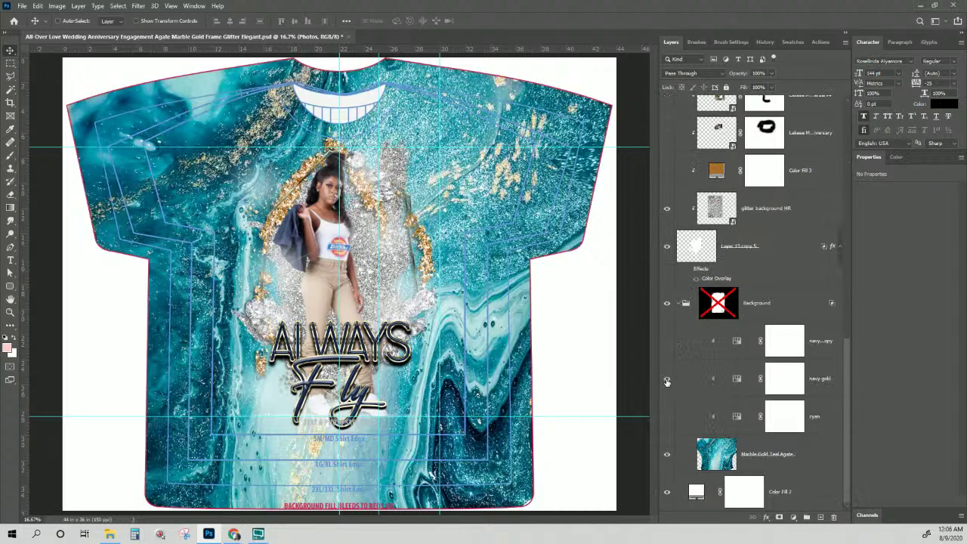
pyautogui.click(667, 379)
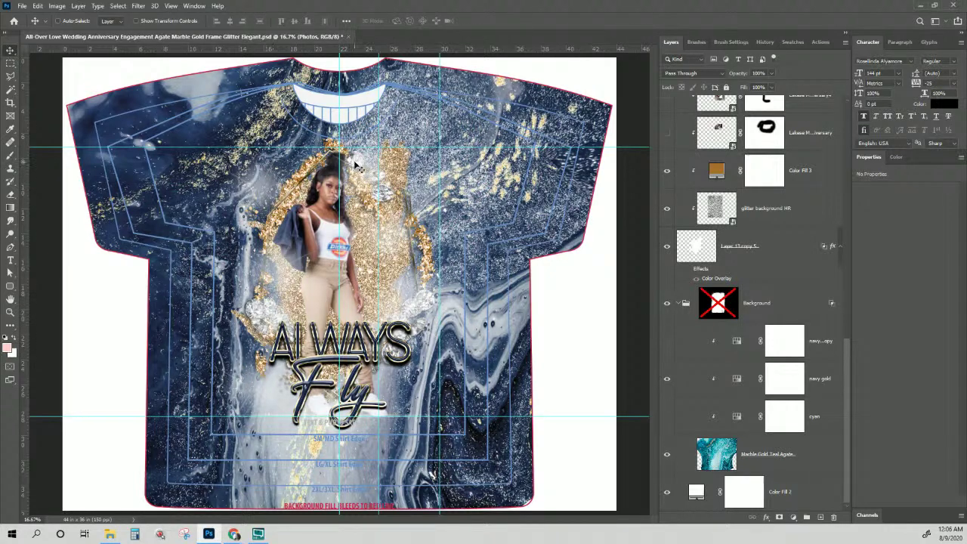
# Group the diamond 1, diamond 2 and diamond 3 layers and name the group diamond group.
pyautogui.scroll(5, 758, 245)
pyautogui.scroll(7, 758, 246)
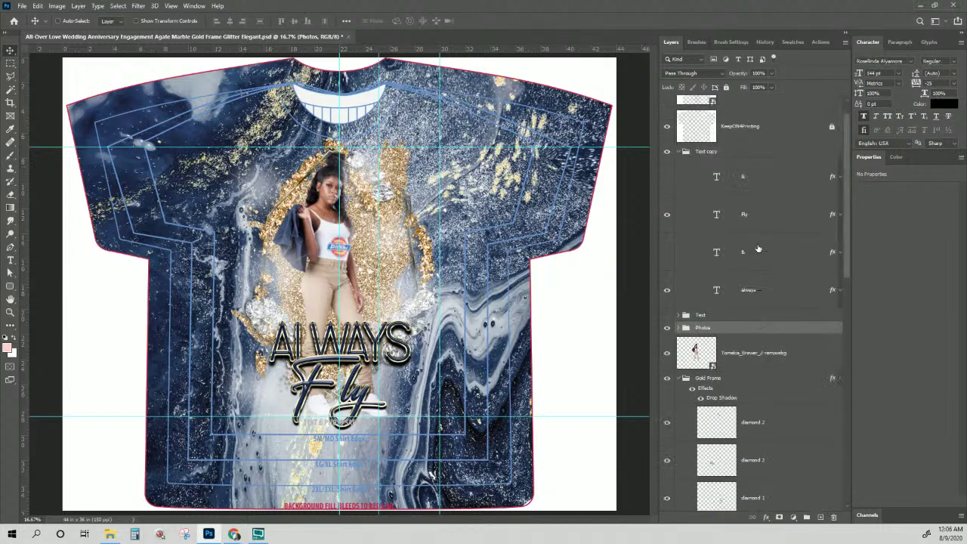
pyautogui.scroll(-2, 758, 249)
pyautogui.click(759, 232)
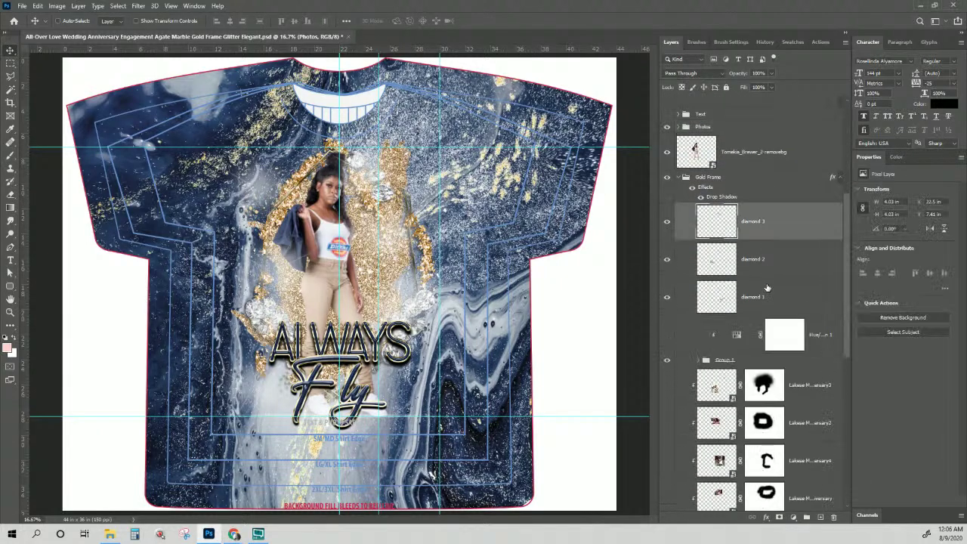
pyautogui.keyDown('shift'); pyautogui.click(769, 305); pyautogui.keyUp('shift')
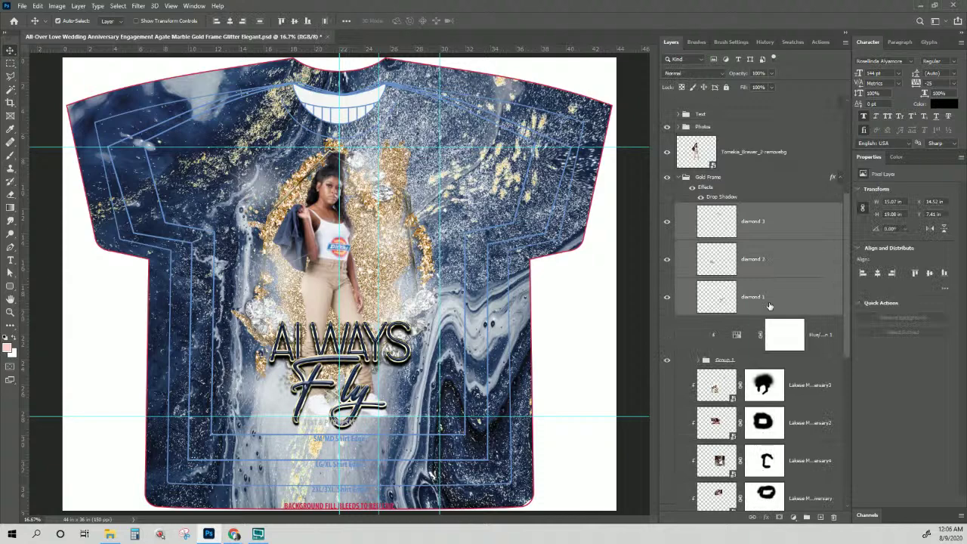
pyautogui.hotkey('ctrl', 'g')
pyautogui.doubleClick(726, 209)
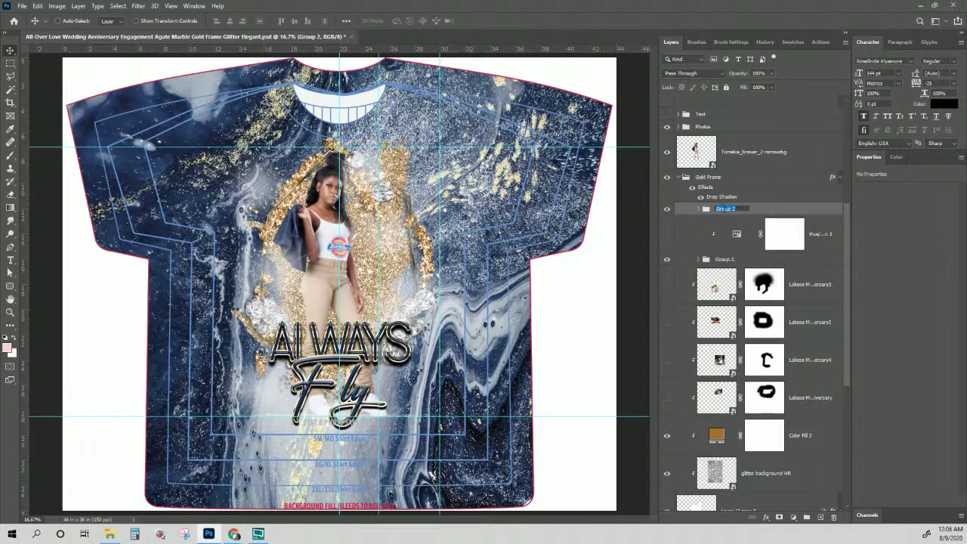
pyautogui.write('diamond g')
pyautogui.press('Return')
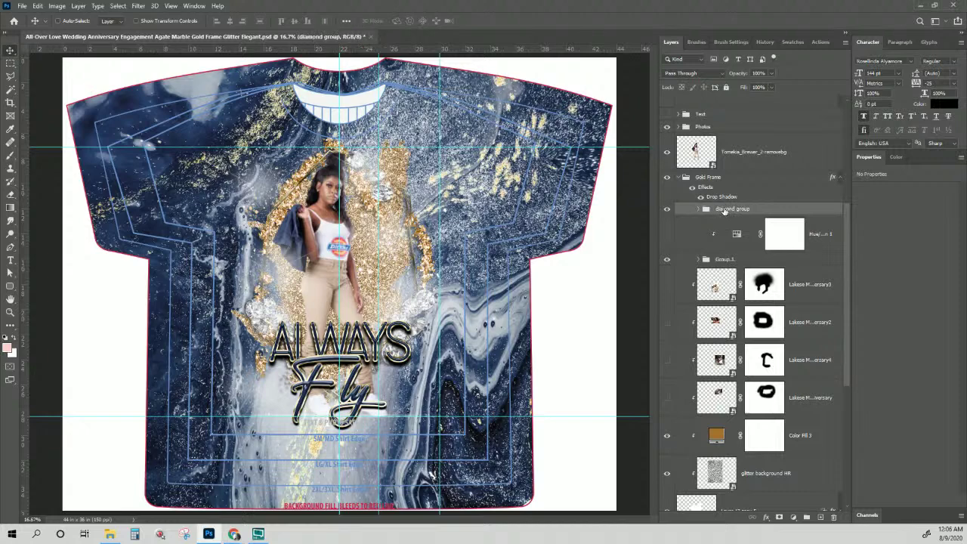
# Add a drop shadow to the diamond group with 100% opacity, about 28 px distance, 11% spread and 27 px size.
pyautogui.click(766, 518)
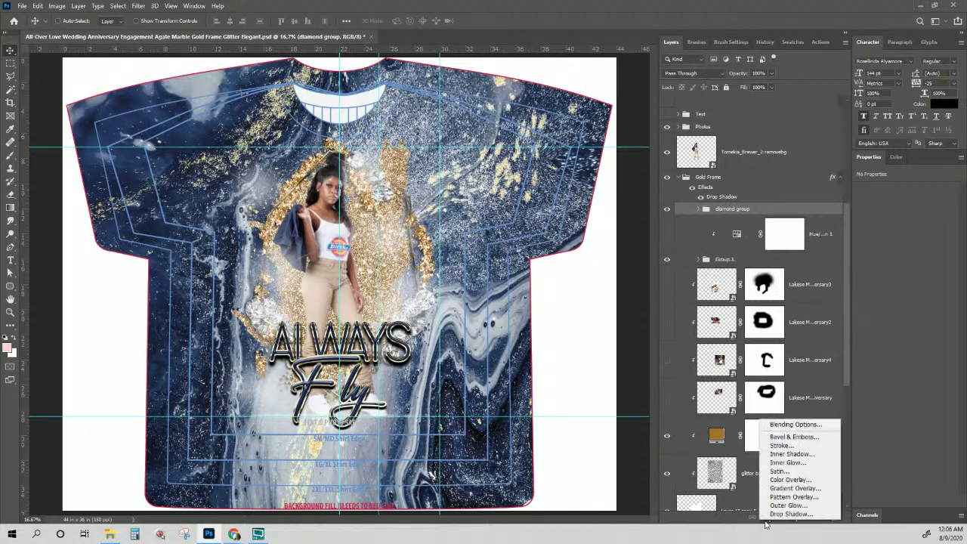
pyautogui.click(733, 497)
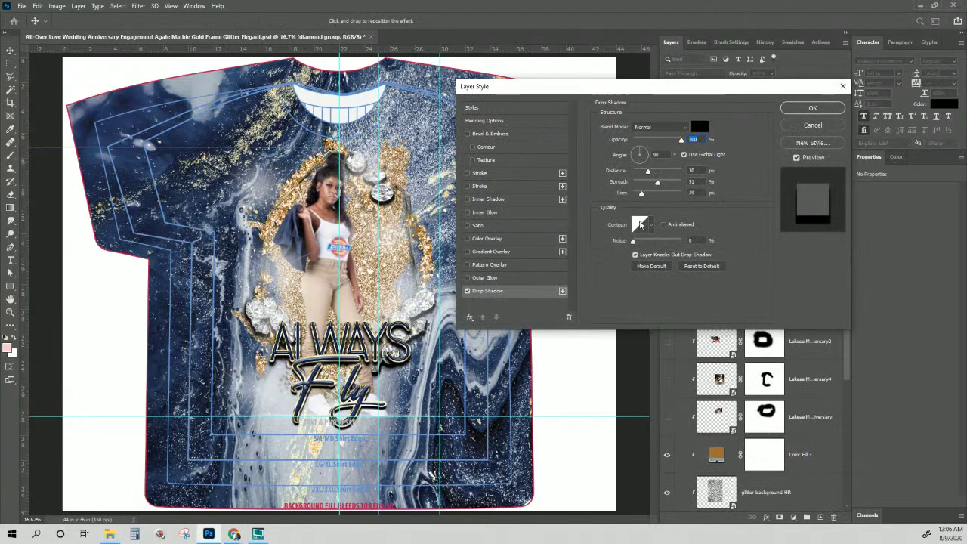
pyautogui.moveTo(657, 183)
pyautogui.mouseDown()
pyautogui.moveTo(642, 196)
pyautogui.moveTo(654, 199)
pyautogui.moveTo(639, 183)
pyautogui.moveTo(647, 174)
pyautogui.mouseUp()
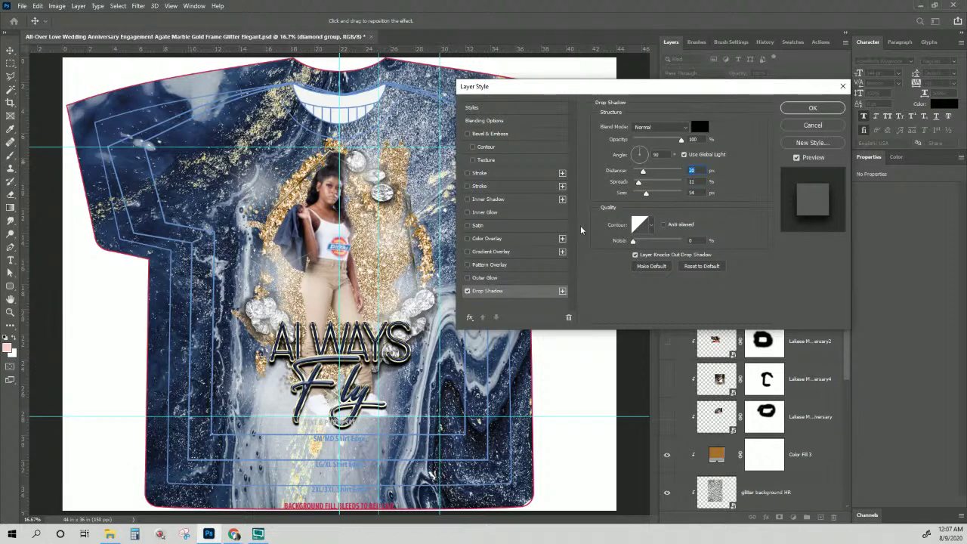
pyautogui.moveTo(646, 193); pyautogui.dragTo(642, 200)
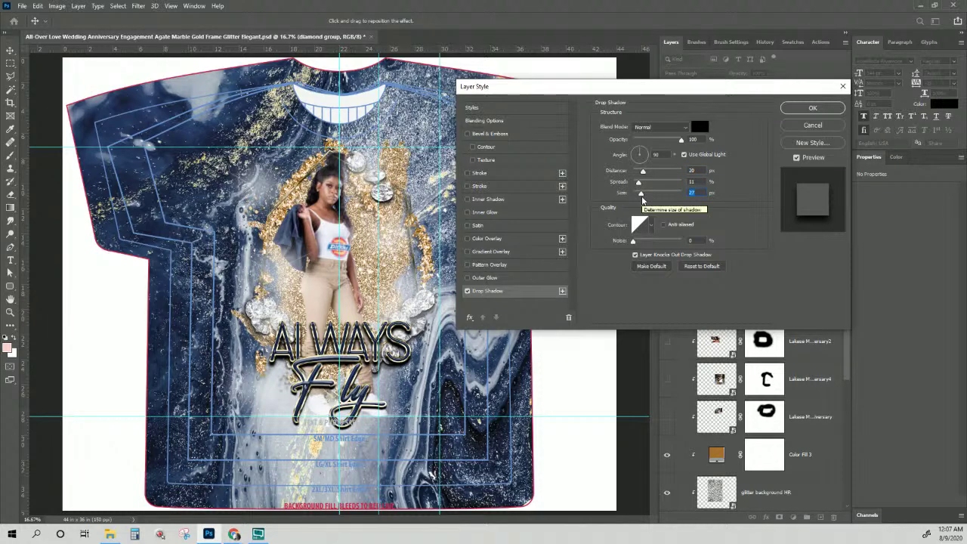
pyautogui.moveTo(681, 139)
pyautogui.mouseDown()
pyautogui.moveTo(672, 140)
pyautogui.moveTo(688, 140)
pyautogui.mouseUp()
pyautogui.moveTo(644, 172); pyautogui.dragTo(647, 173)
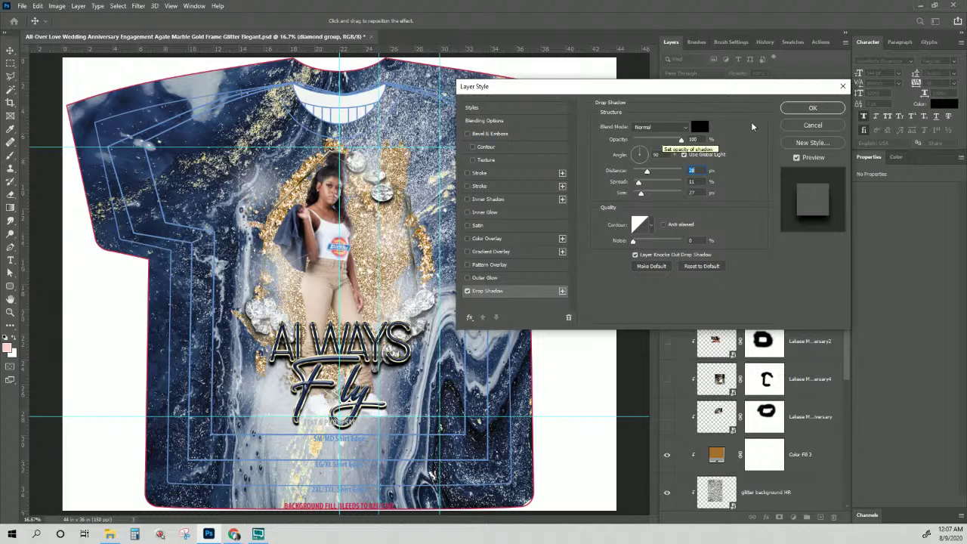
pyautogui.click(797, 111)
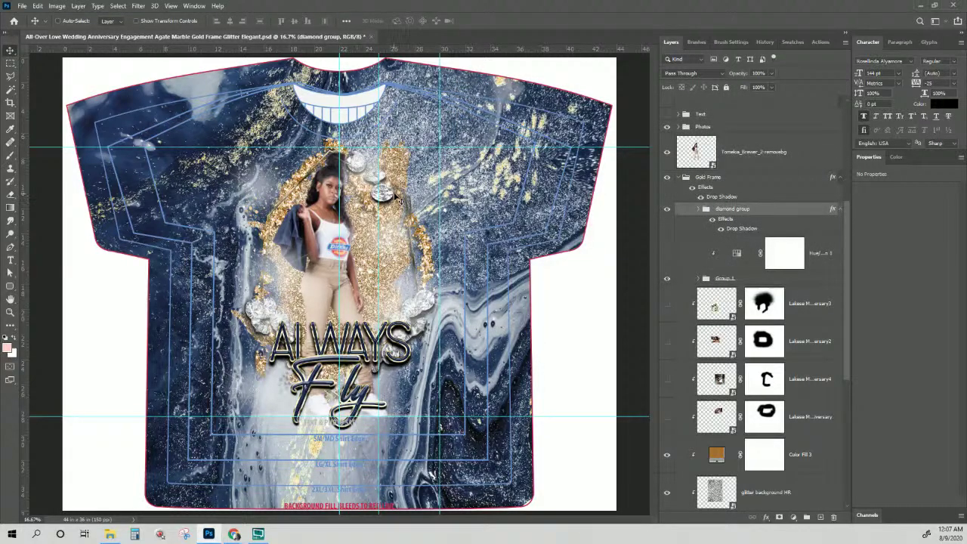
# Rotate the diamond 3 layer on the upper right of the gold frame so its stones follow the frame's curve.
pyautogui.rightClick(389, 196)
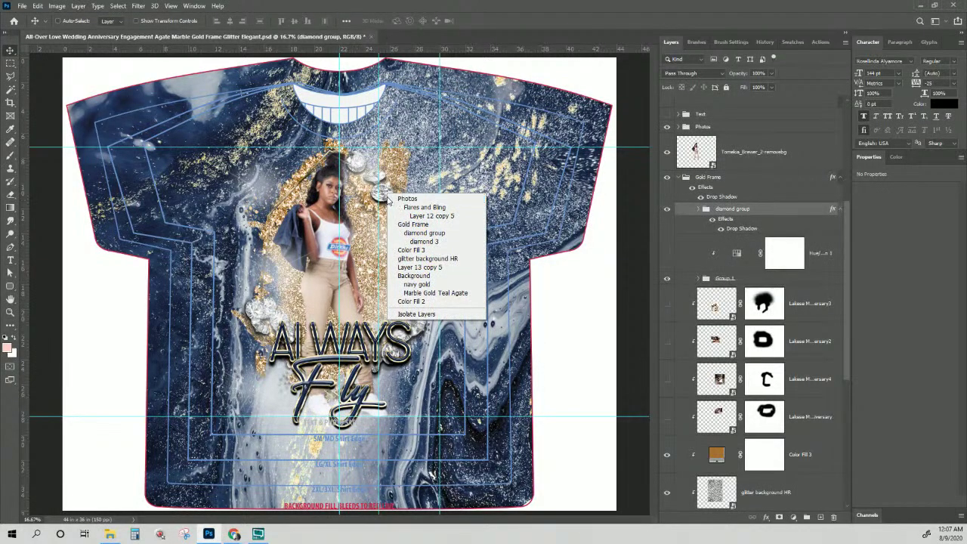
pyautogui.click(384, 197)
pyautogui.rightClick(385, 196)
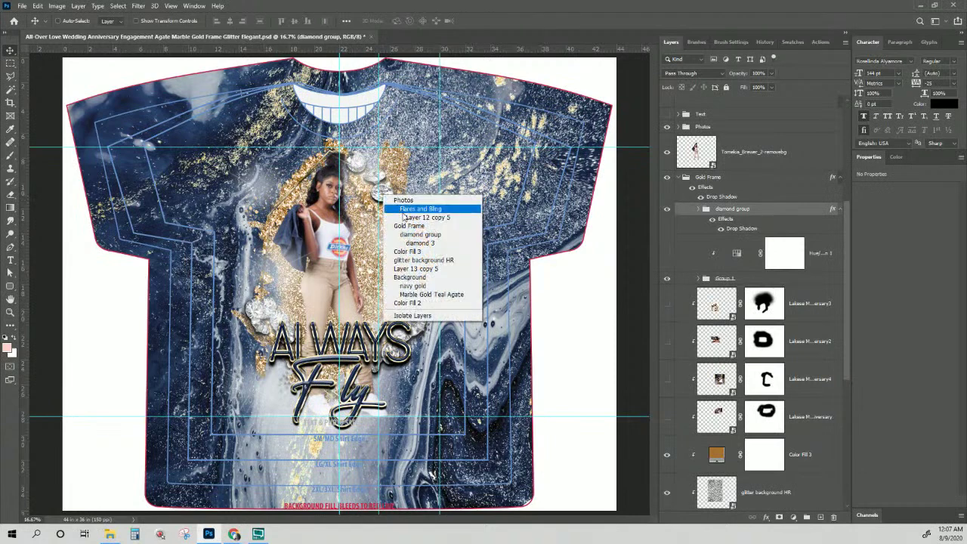
pyautogui.click(407, 244)
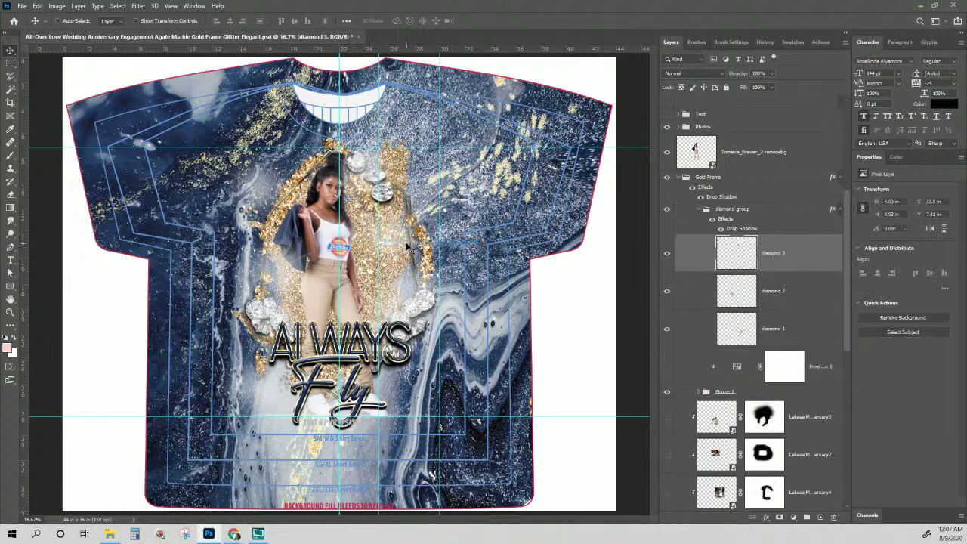
pyautogui.hotkey('ctrl', 't')
pyautogui.moveTo(427, 156); pyautogui.dragTo(312, 277)
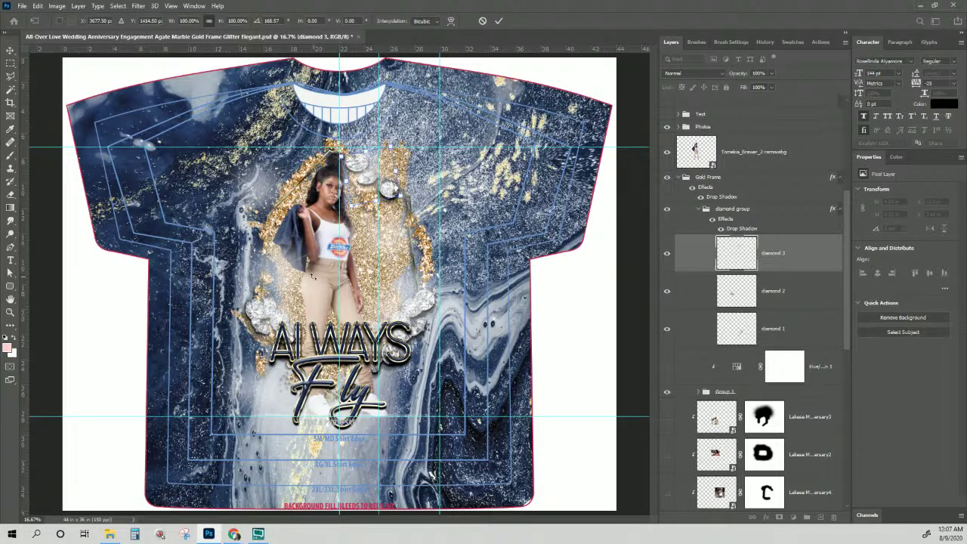
pyautogui.scroll(2, 312, 276)
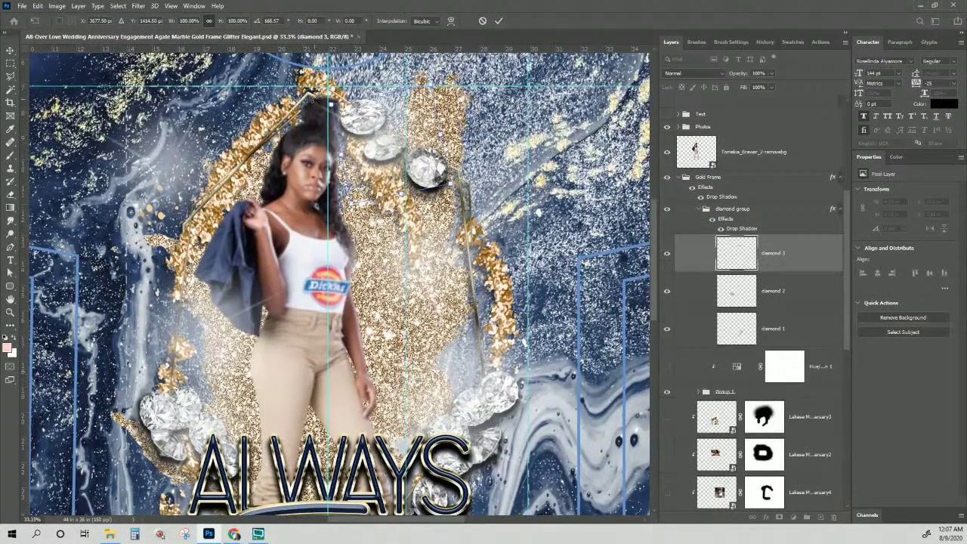
pyautogui.moveTo(312, 98); pyautogui.dragTo(480, 192)
pyautogui.press('Return')
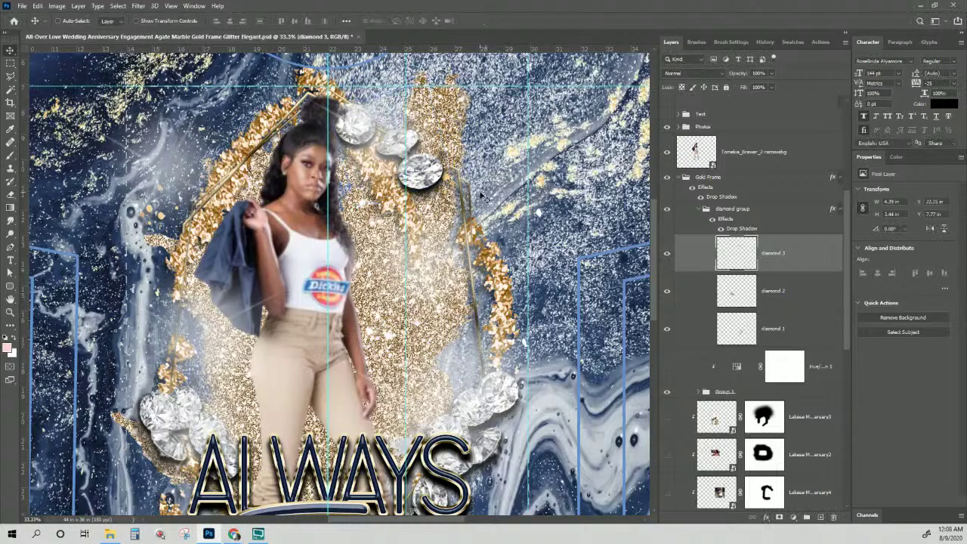
pyautogui.hotkey('ctrl', '-')
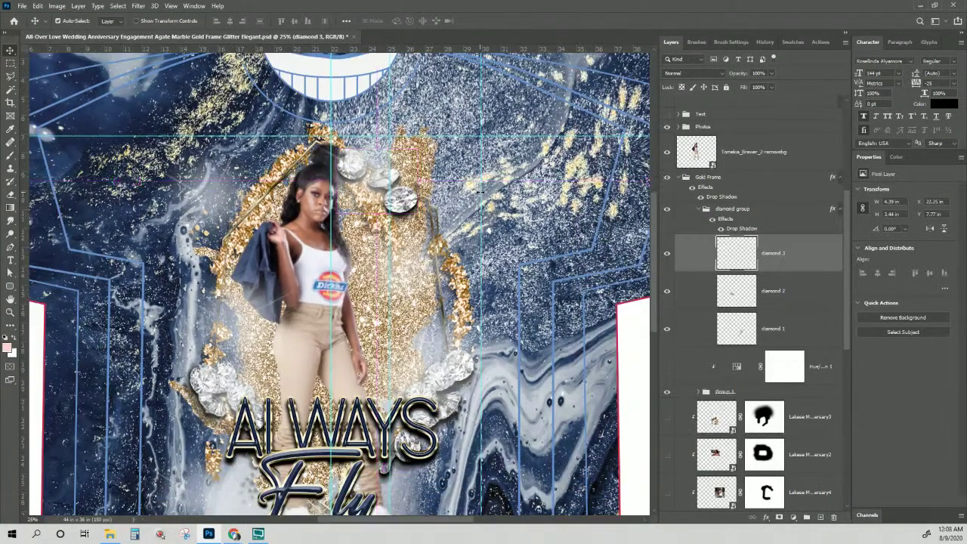
pyautogui.hotkey('ctrl', '-')
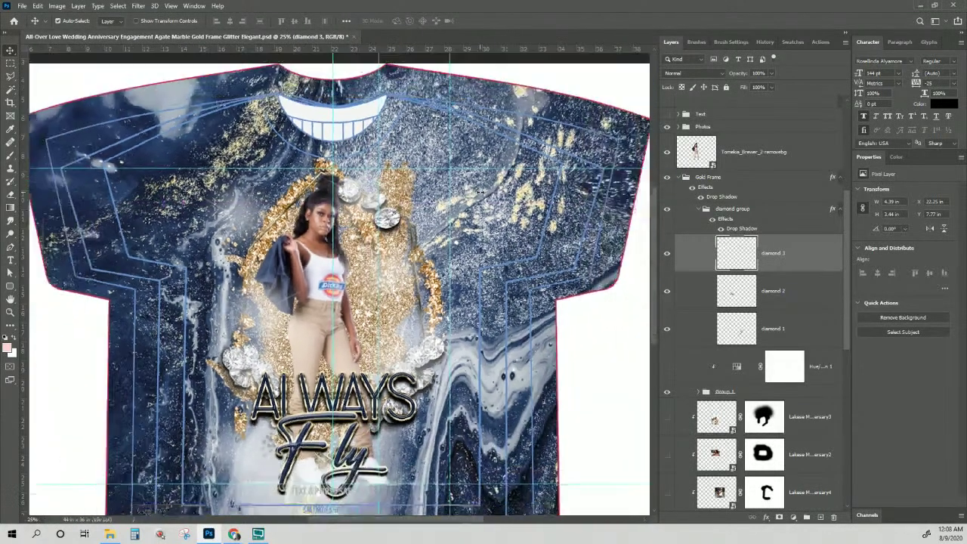
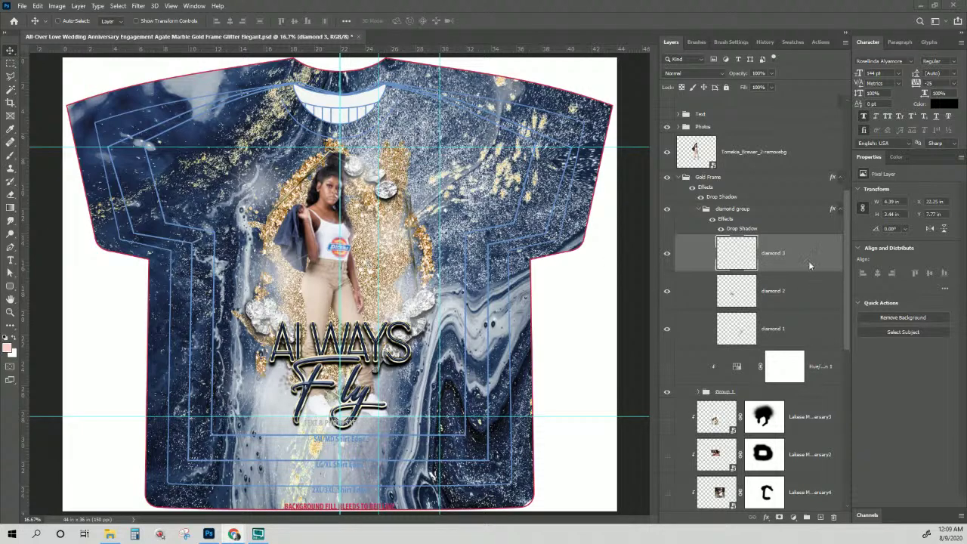
# Hide the TurnOff4Printing guide layer and export the gold glitter version with Save for Web (Legacy).
pyautogui.scroll(5, 809, 257)
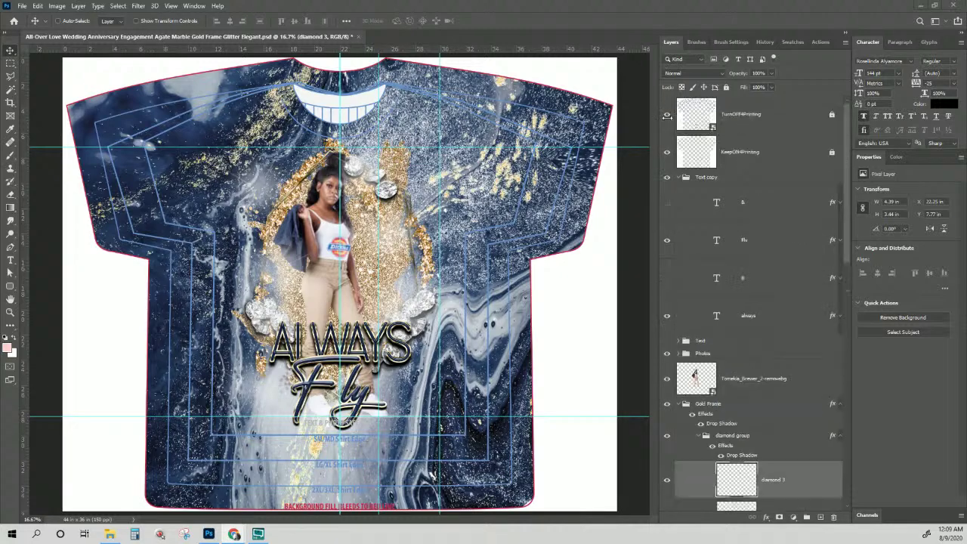
pyautogui.click(667, 115)
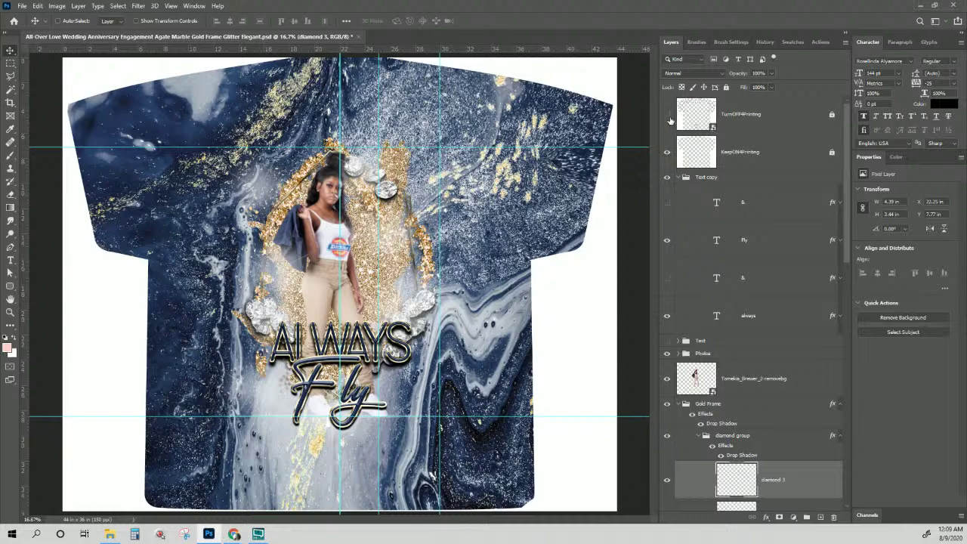
pyautogui.click(22, 6)
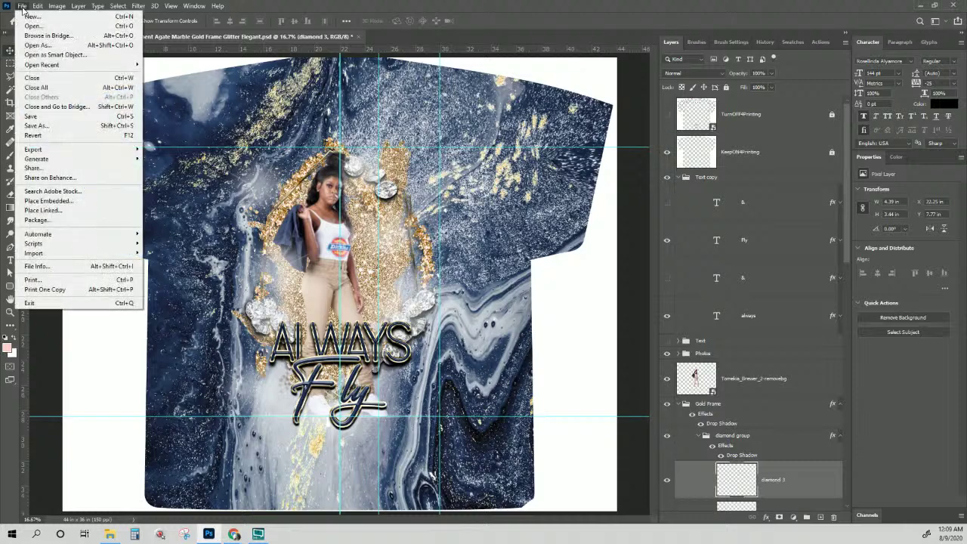
pyautogui.moveTo(56, 154)
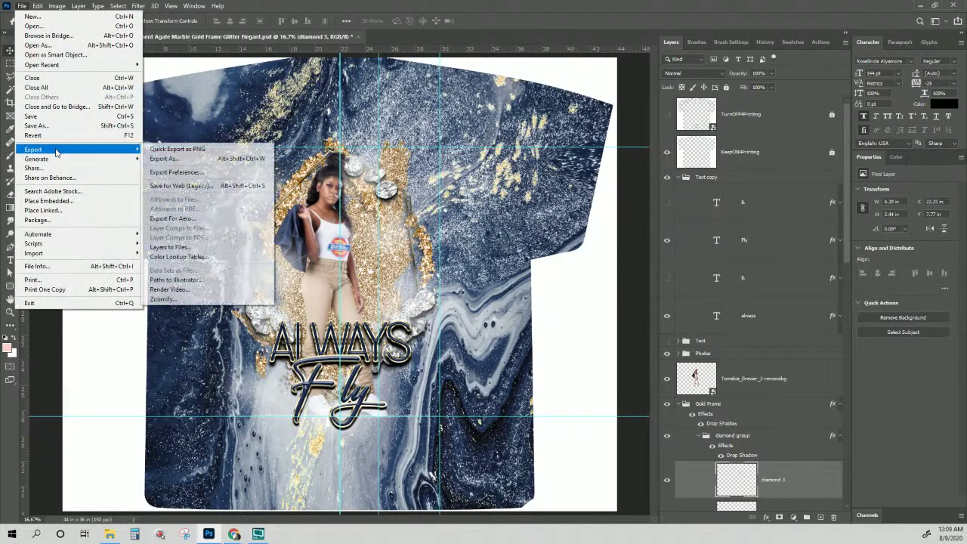
pyautogui.click(172, 187)
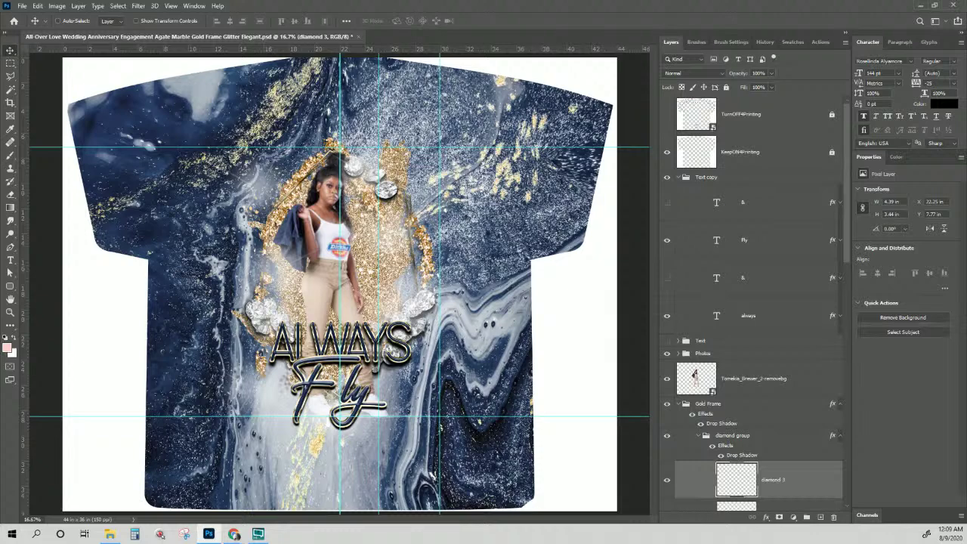
# Locate the glitter background HR layer from the canvas and hide the Color Fill 3 layer above it.
pyautogui.scroll(-7, 735, 348)
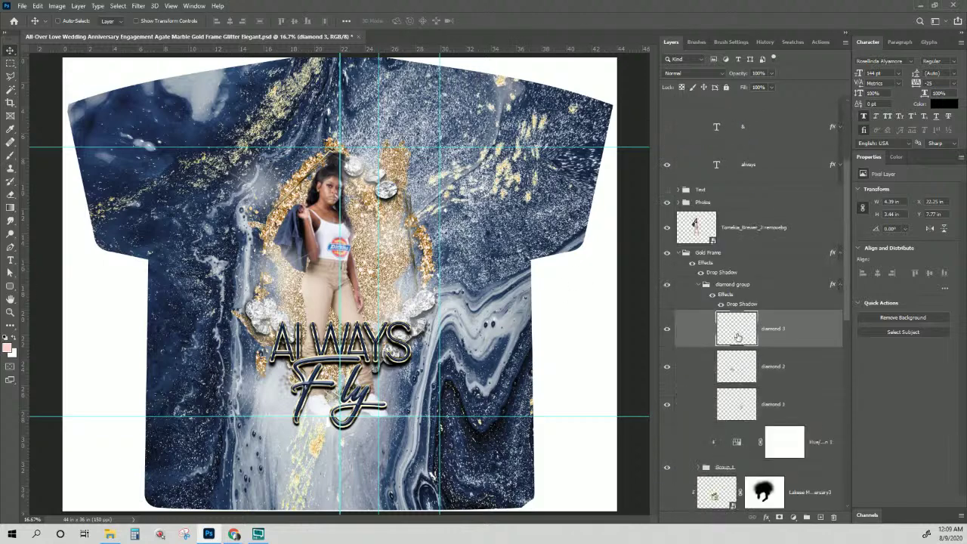
pyautogui.rightClick(391, 258)
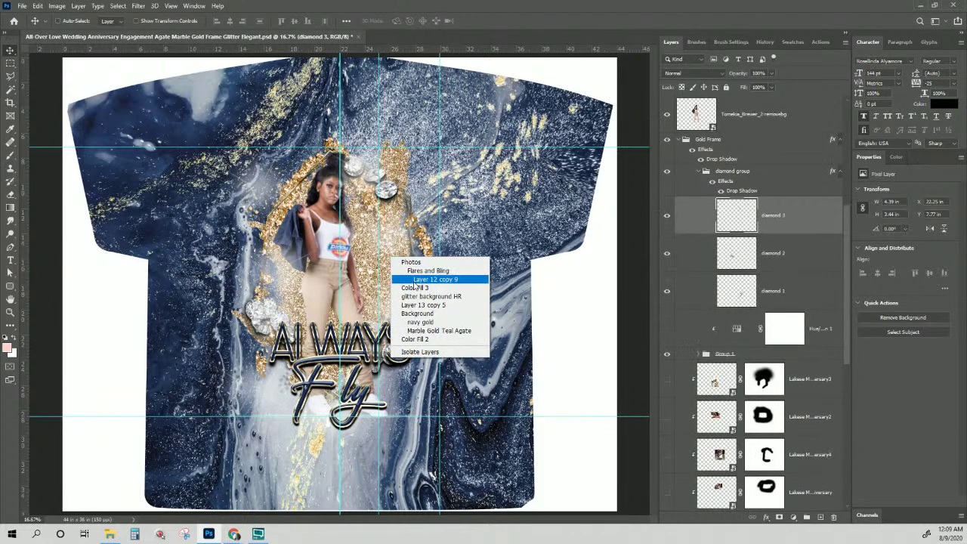
pyautogui.click(420, 297)
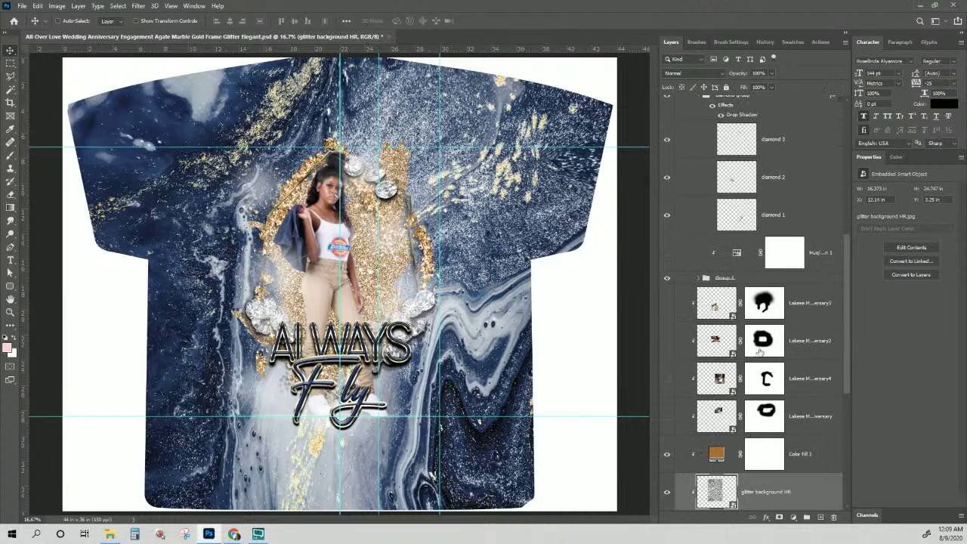
pyautogui.click(666, 454)
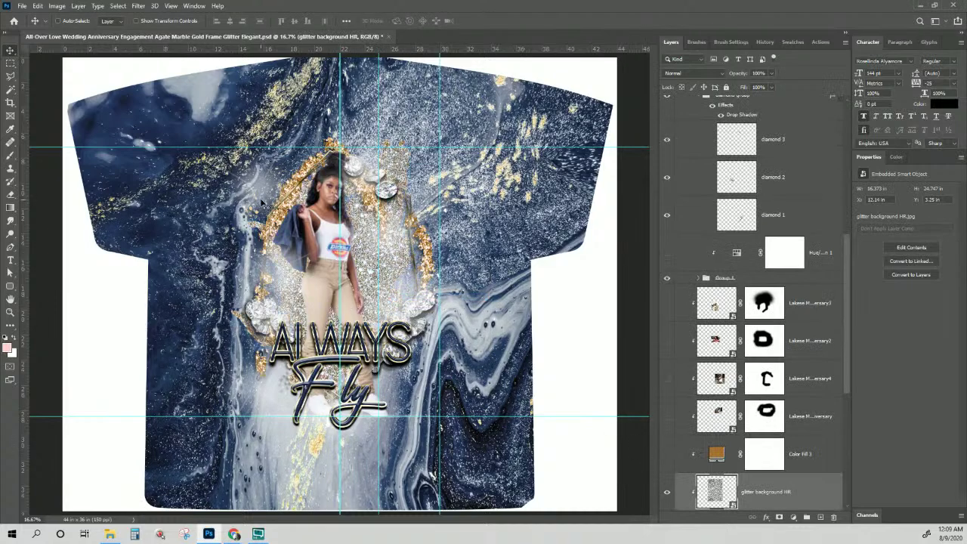
# Export the silver glitter version with Save for Web (Legacy) and save the Photoshop document.
pyautogui.click(22, 6)
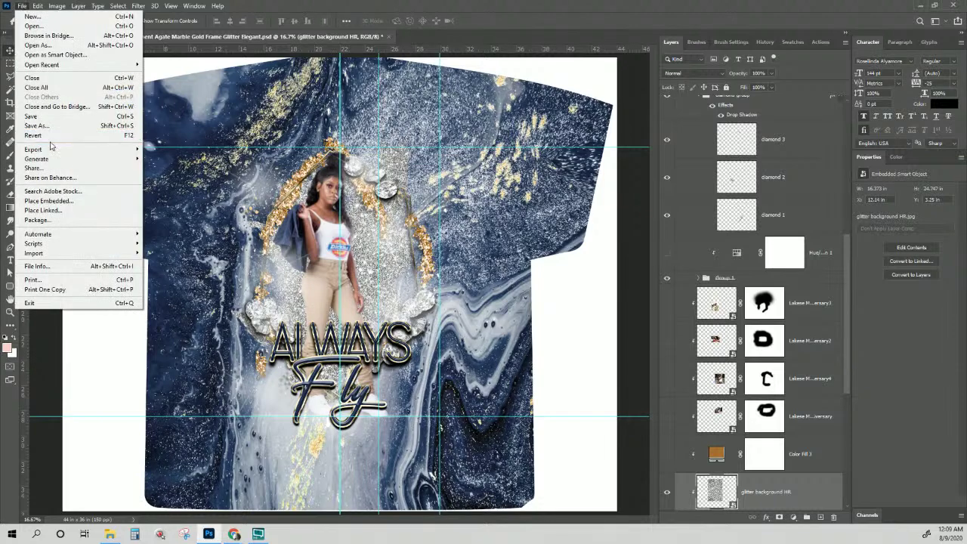
pyautogui.moveTo(68, 150)
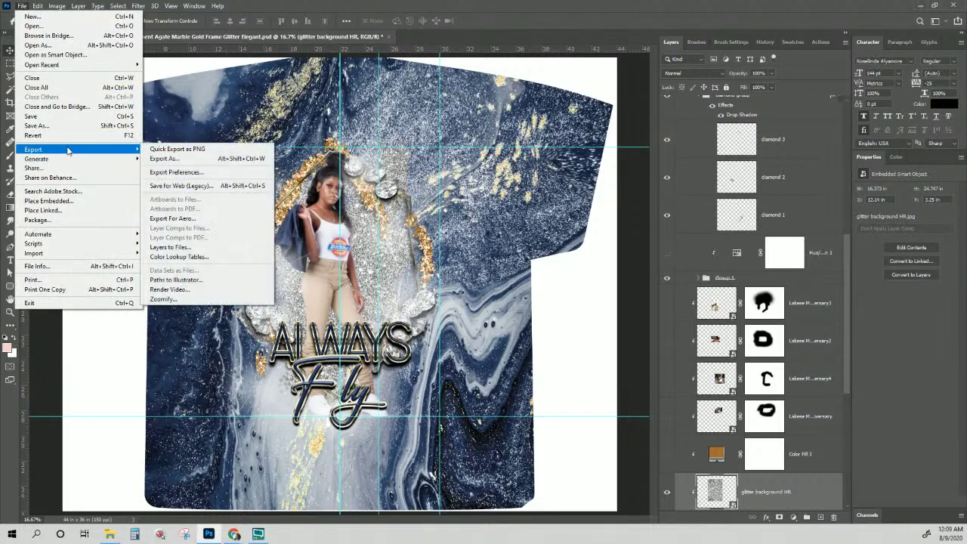
pyautogui.click(196, 189)
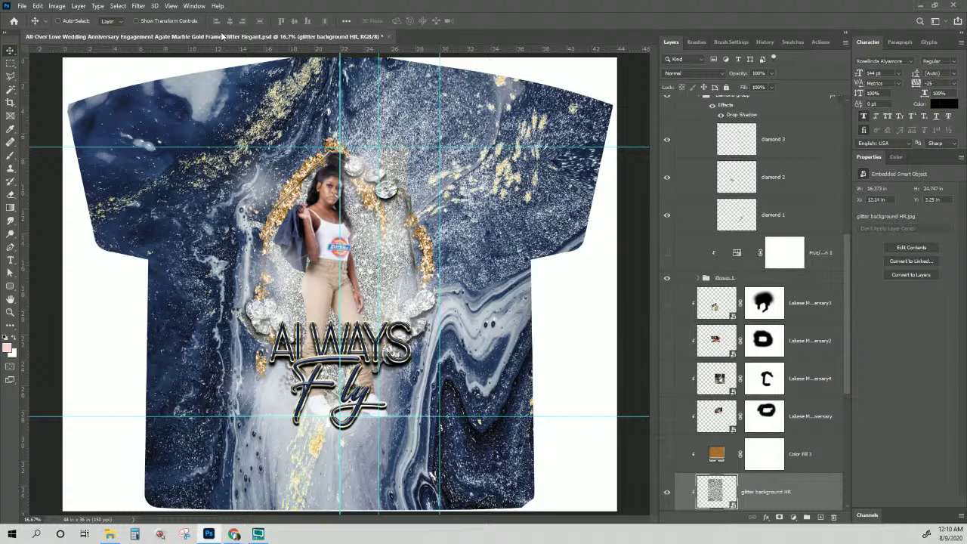
pyautogui.press('ctrl')
pyautogui.hotkey('ctrl', 's')
# Save the document under the new name Love Wedding Anniversary Engagement Agate Marble Gold Frame Glitter Elegant.psd.
pyautogui.click(22, 6)
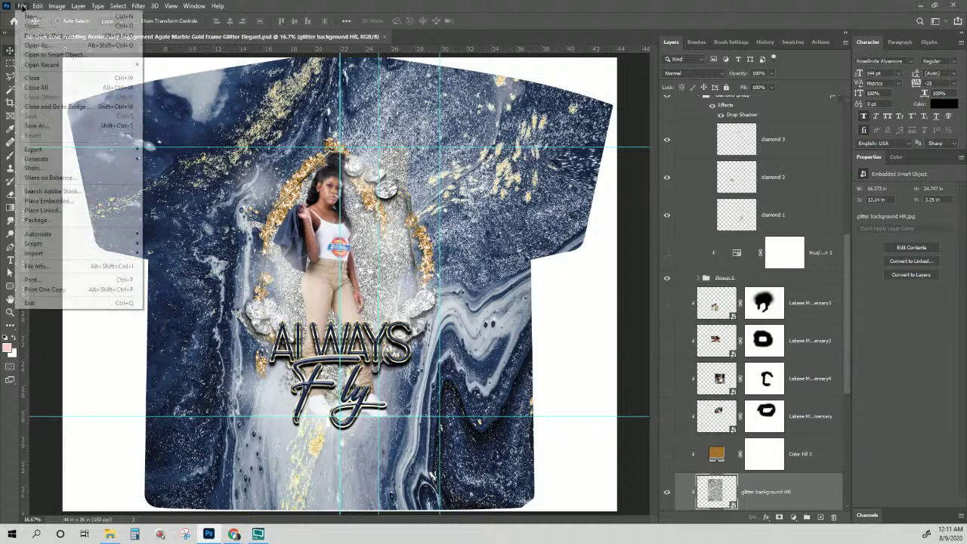
pyautogui.click(45, 126)
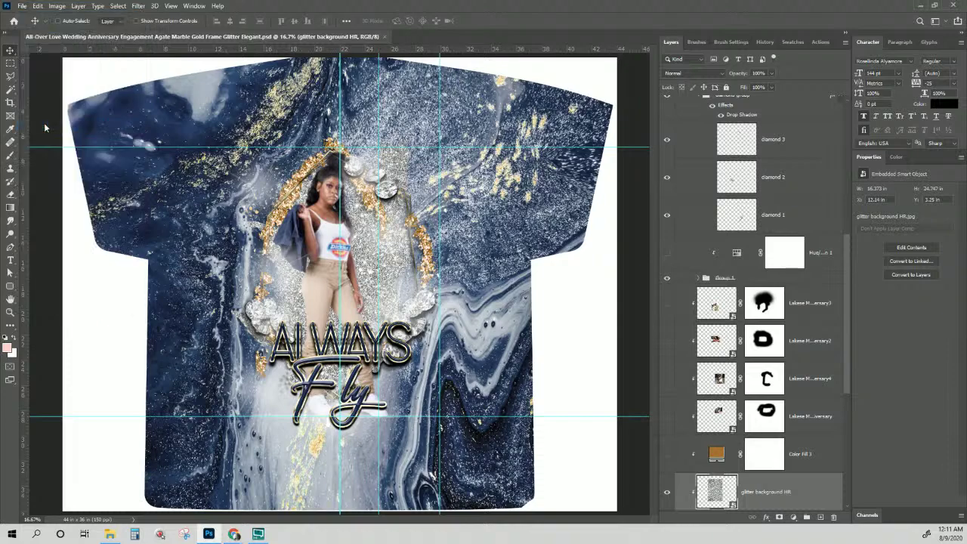
pyautogui.click(91, 210)
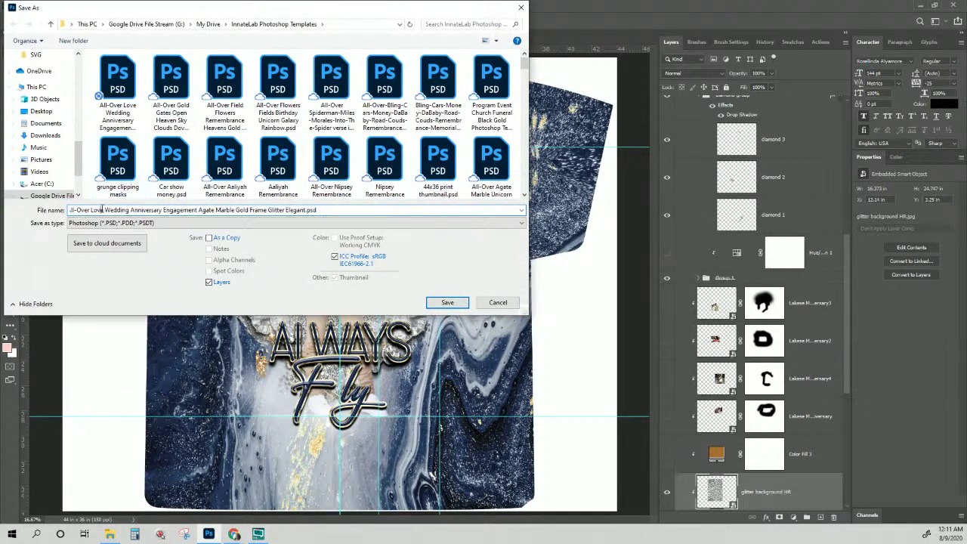
pyautogui.moveTo(91, 210); pyautogui.dragTo(48, 207)
pyautogui.press('BackSpace')
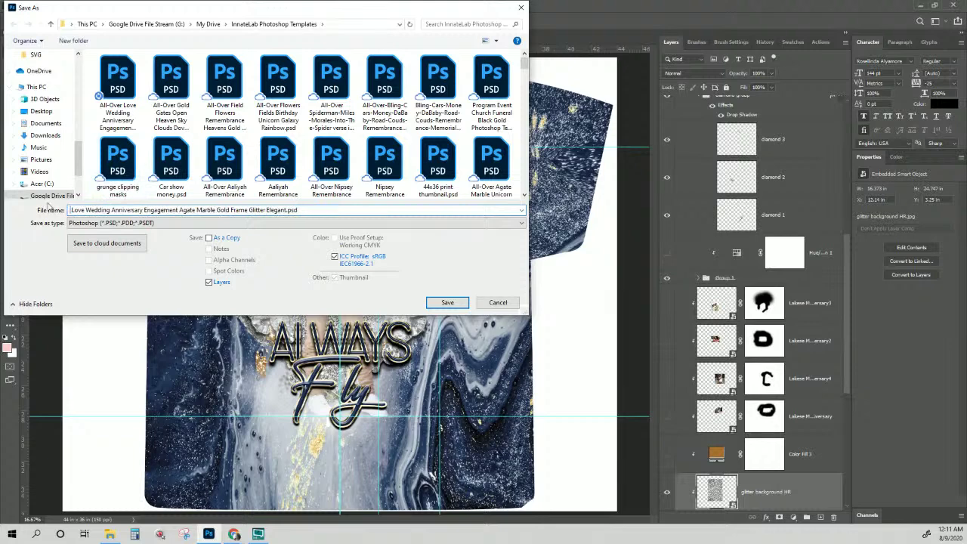
pyautogui.press('Delete')
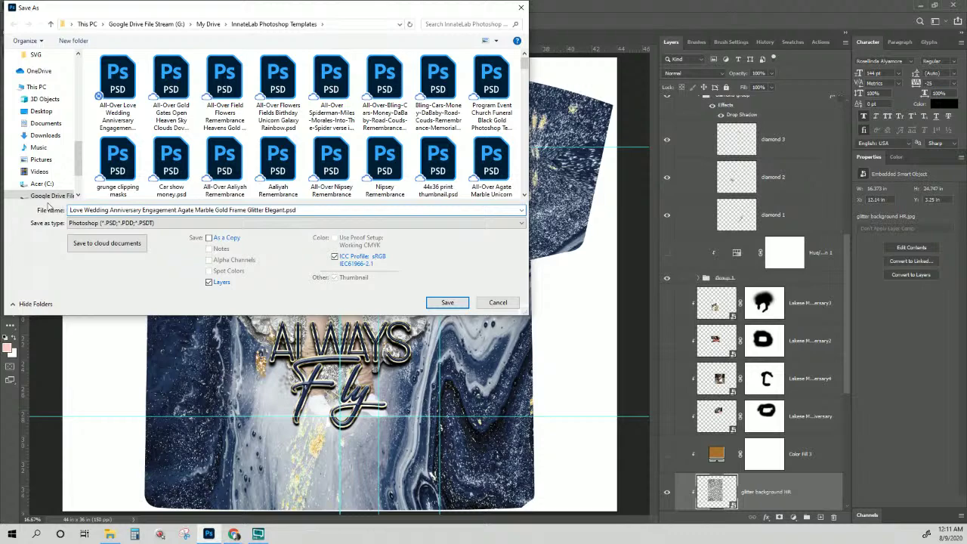
pyautogui.press('Return')
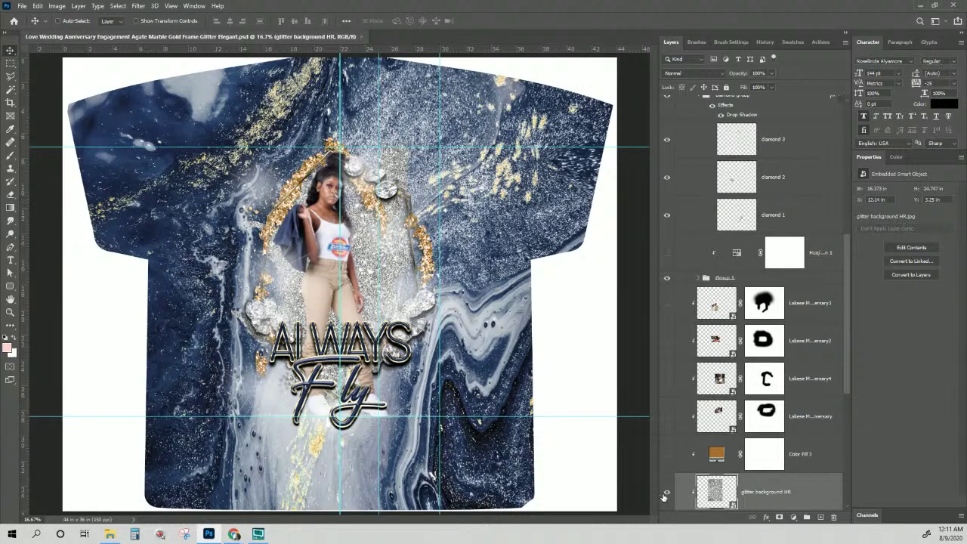
# Enable the disabled layer mask on the Background group to crop the marble to a rough-edged rectangle.
pyautogui.scroll(-3, 833, 399)
pyautogui.scroll(-3, 833, 399)
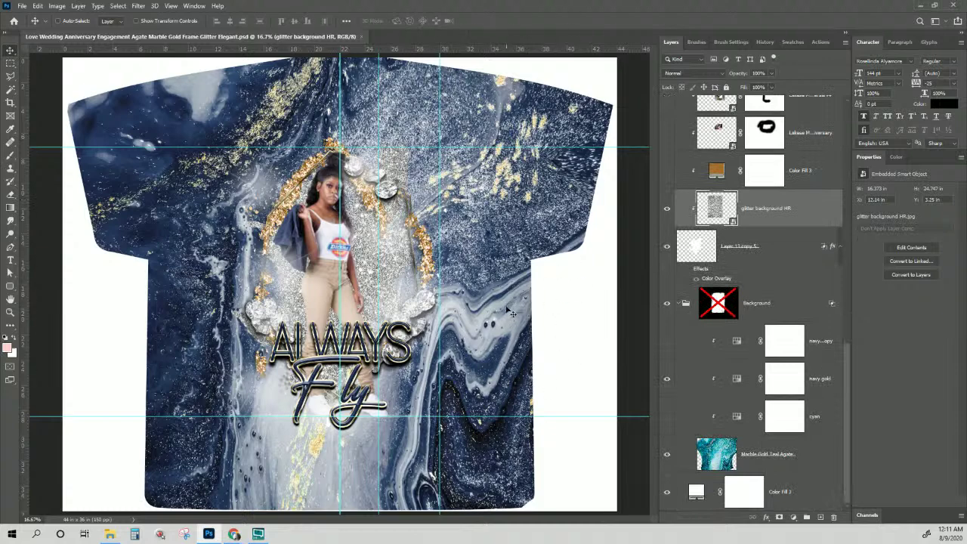
pyautogui.click(718, 303)
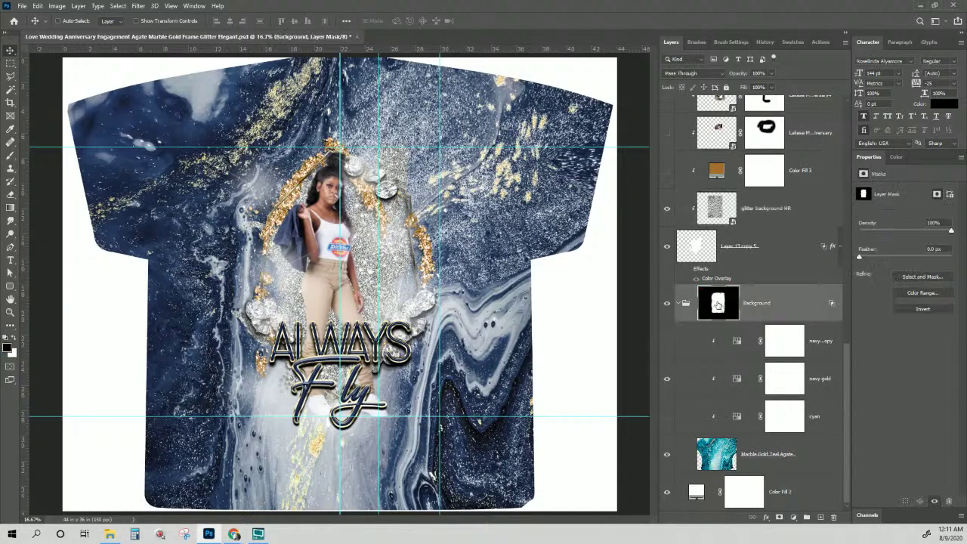
pyautogui.keyDown('shift'); pyautogui.click(718, 304); pyautogui.keyUp('shift')
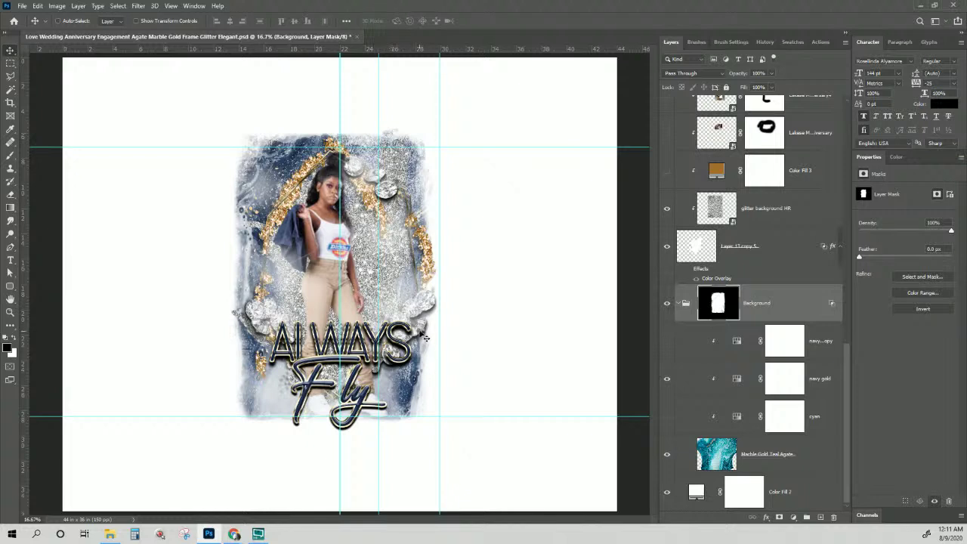
# Scale the Background group's layer mask down to about 98.5%, keeping its lower right corner in place.
pyautogui.hotkey('ctrl', 't')
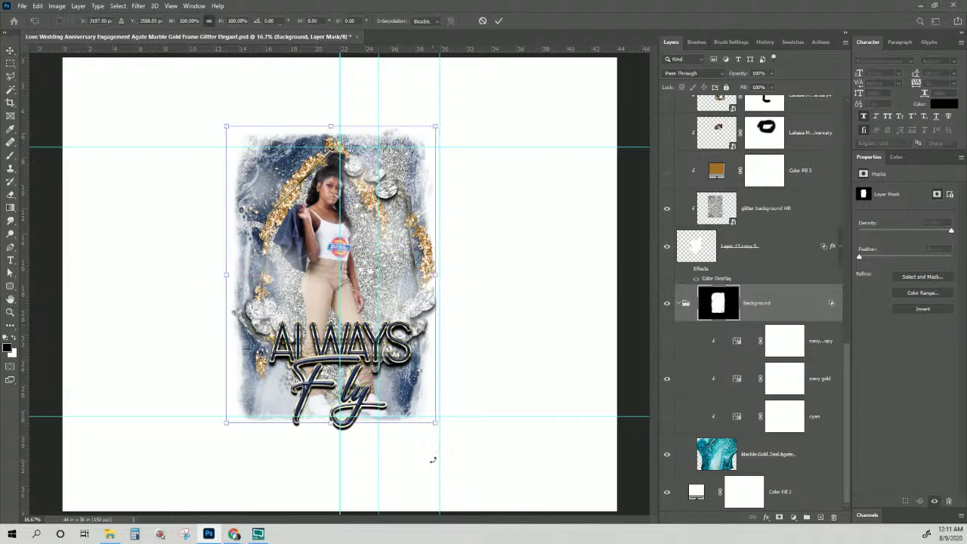
pyautogui.moveTo(436, 424)
pyautogui.mouseDown()
pyautogui.moveTo(445, 436)
pyautogui.moveTo(424, 411)
pyautogui.moveTo(435, 424)
pyautogui.mouseUp()
pyautogui.moveTo(225, 125); pyautogui.dragTo(231, 128)
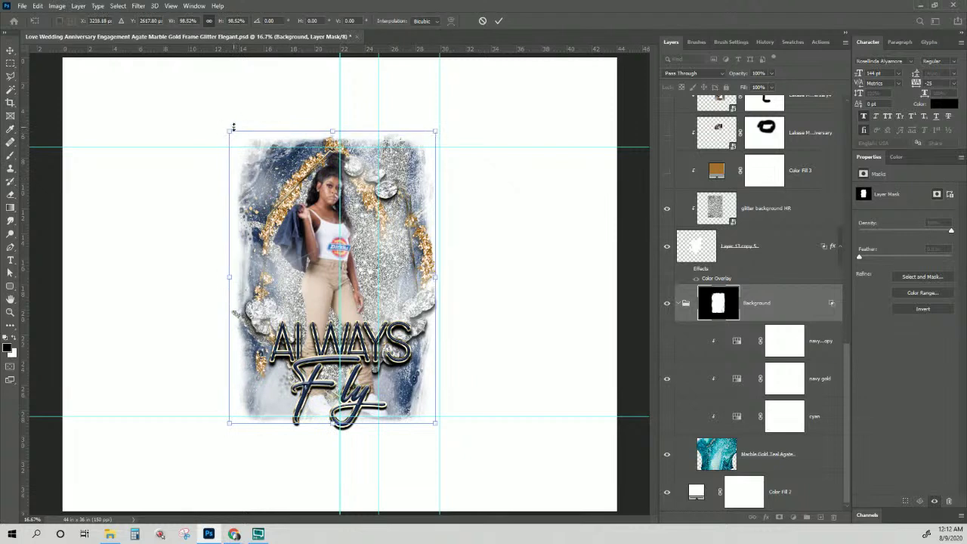
pyautogui.press('Return')
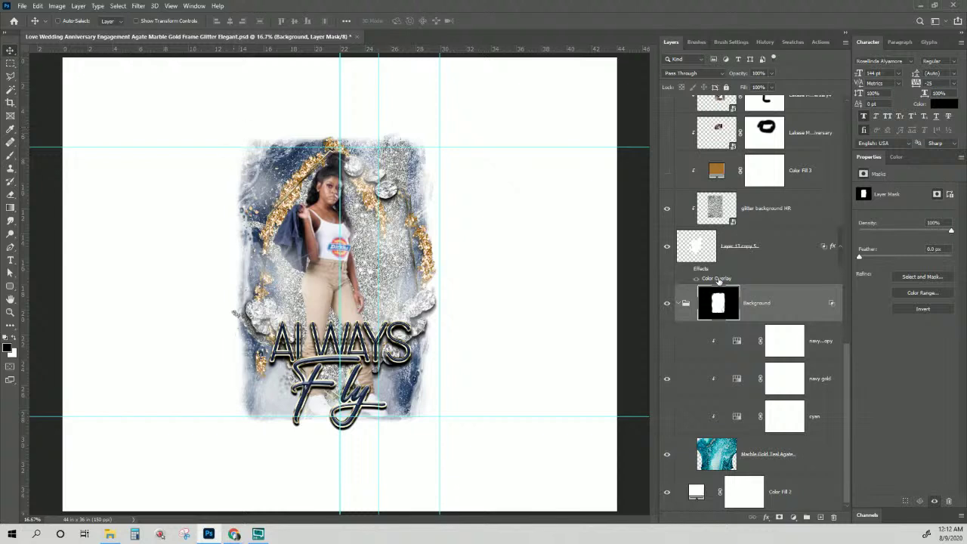
# Enlarge the Background group's layer mask to about 117% and center it horizontally on the middle guide.
pyautogui.press('ctrl')
pyautogui.hotkey('ctrl', 't')
pyautogui.moveTo(438, 426); pyautogui.dragTo(470, 472)
pyautogui.moveTo(416, 440); pyautogui.dragTo(416, 422)
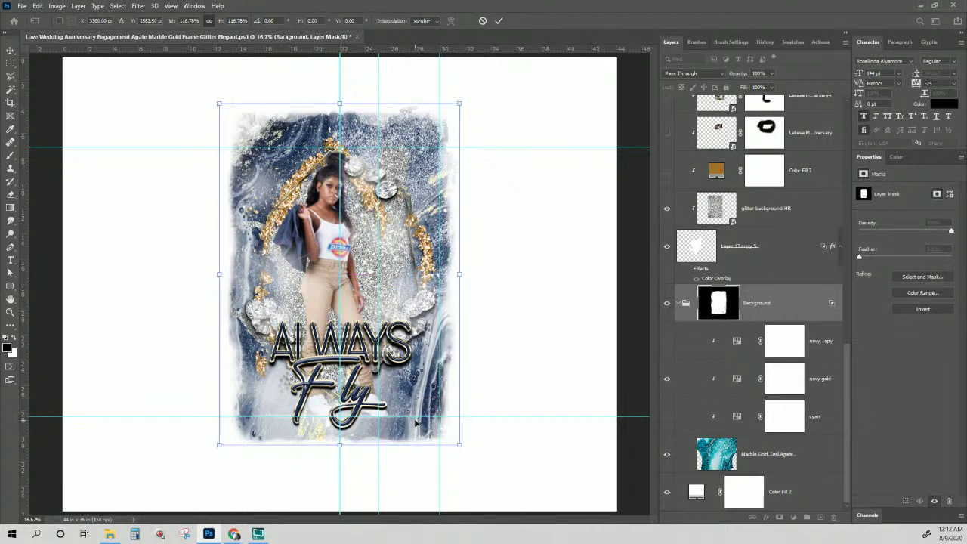
pyautogui.press('Return')
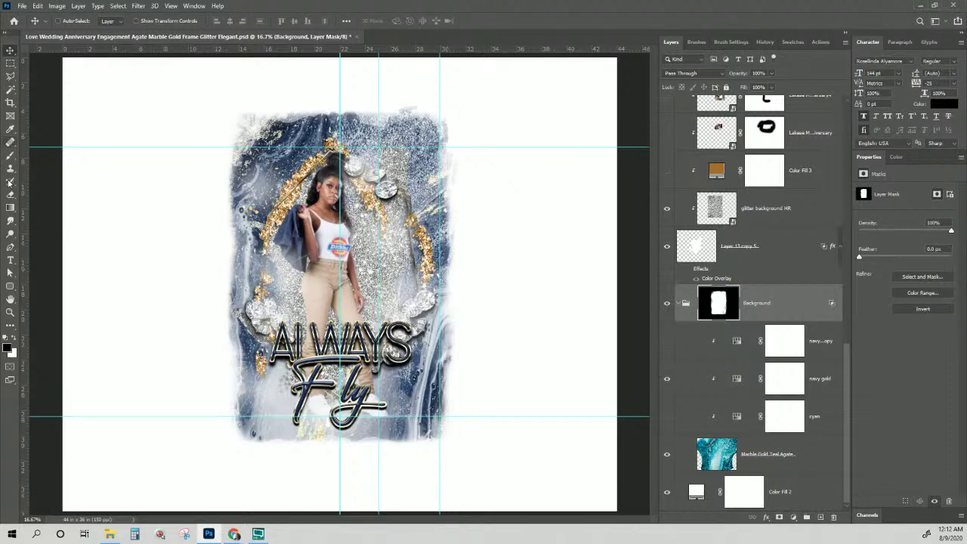
pyautogui.click(10, 102)
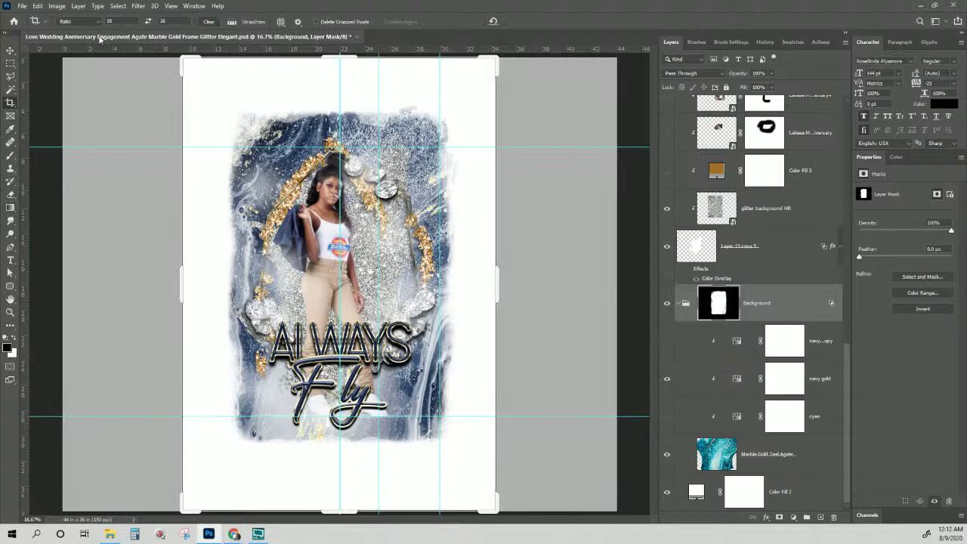
pyautogui.press('Return')
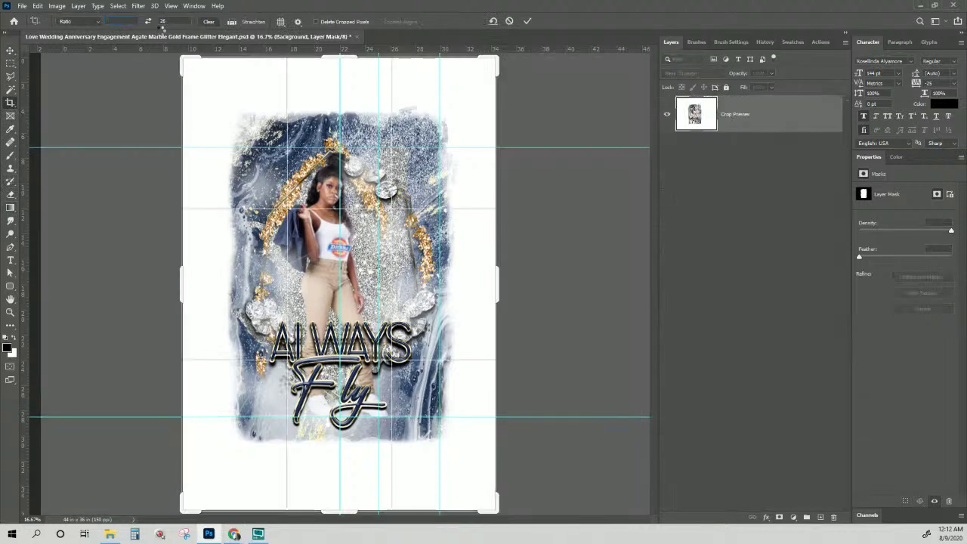
pyautogui.press('Tab')
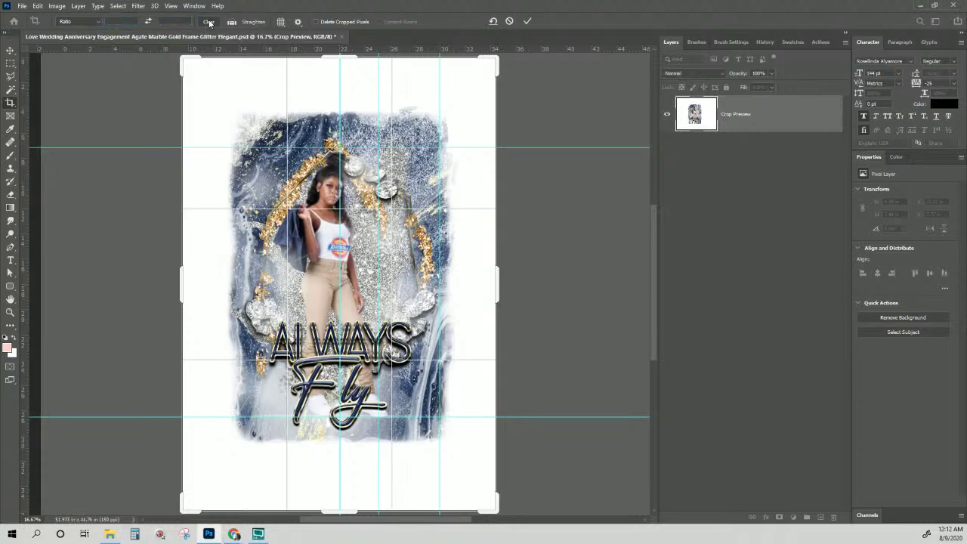
pyautogui.click(9, 50)
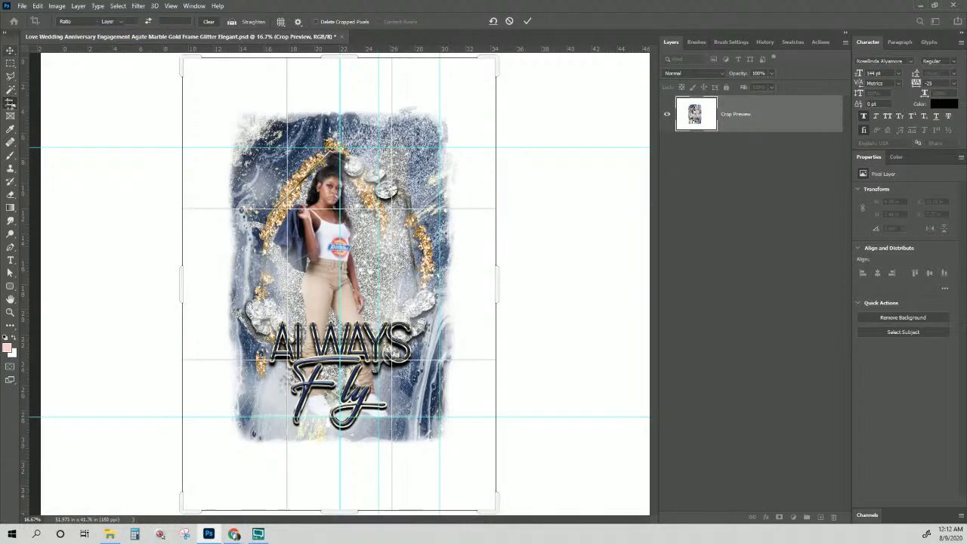
pyautogui.press('v')
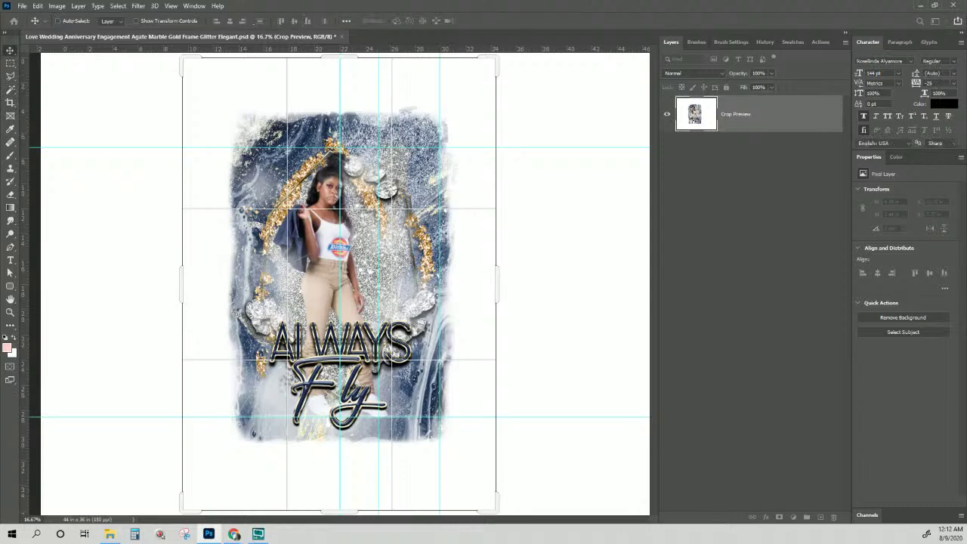
pyautogui.click(10, 51)
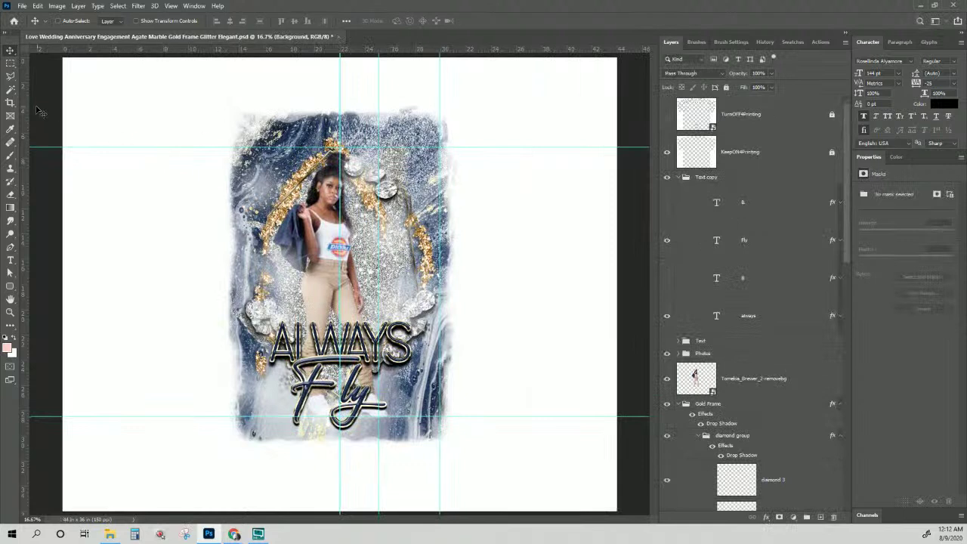
# Crop the canvas at a 13:19 ratio to about 19.7 × 28.8 in, leaving a narrow white margin around the rough-edged artwork.
pyautogui.click(10, 103)
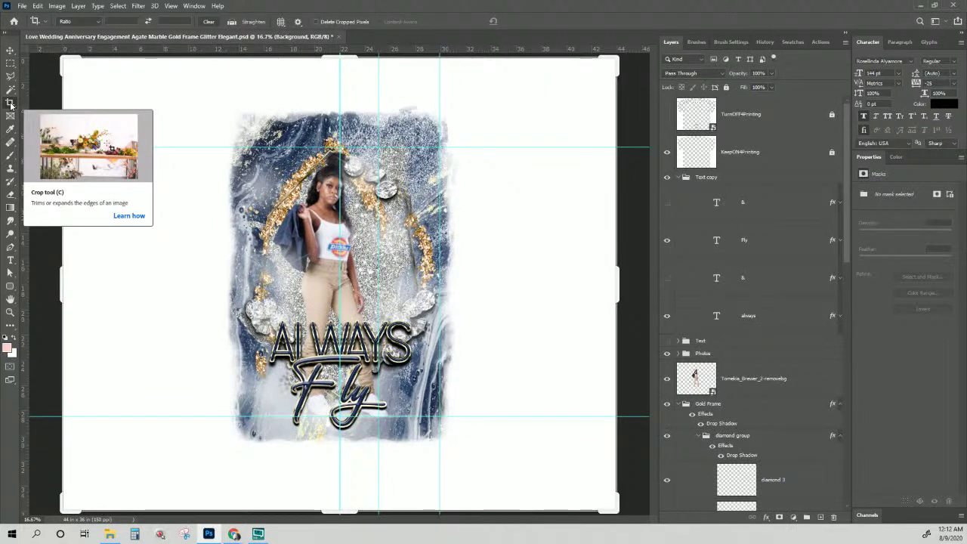
pyautogui.click(121, 21)
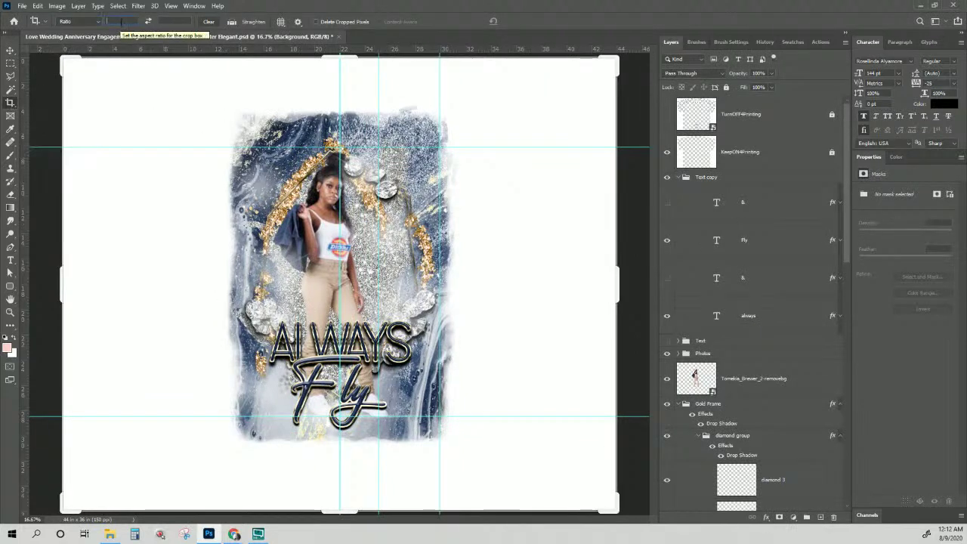
pyautogui.write('13')
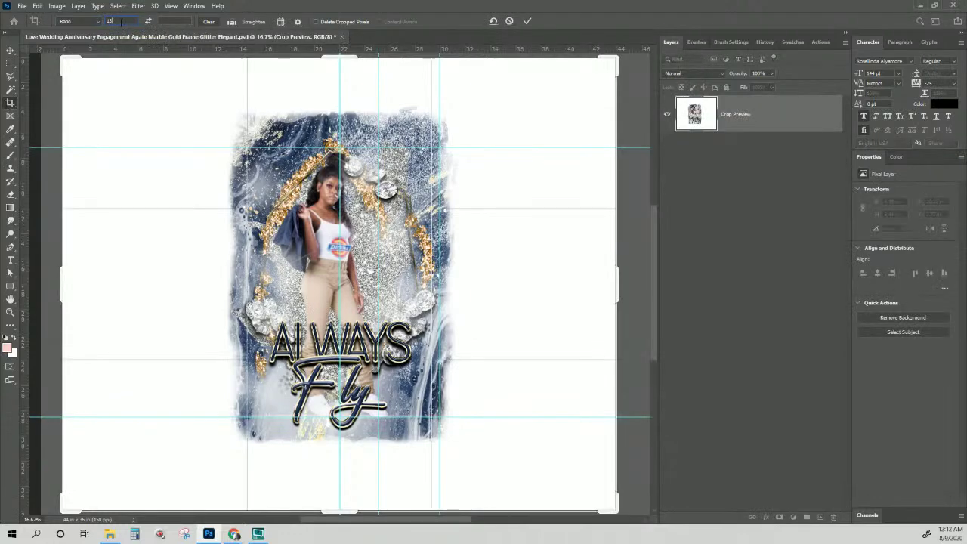
pyautogui.click(188, 19)
pyautogui.write('19')
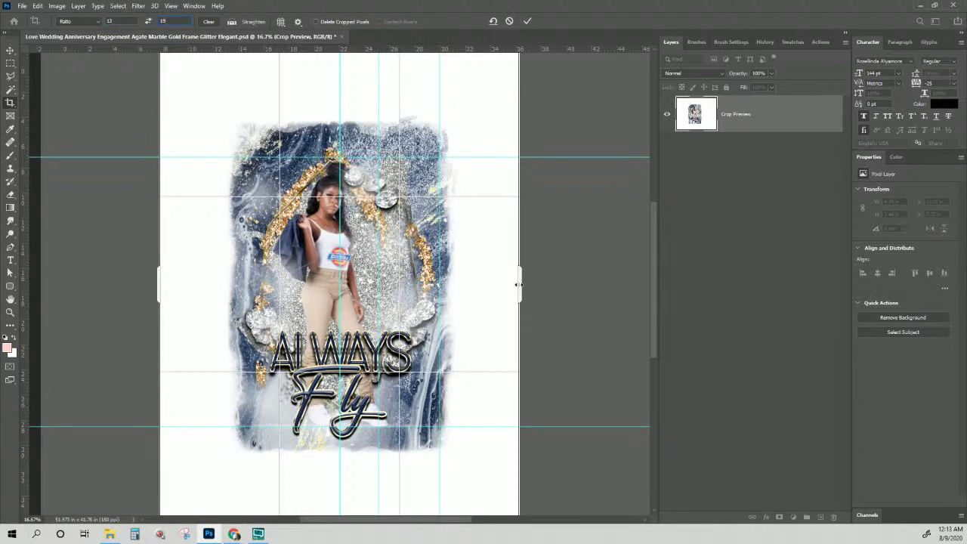
pyautogui.moveTo(518, 284); pyautogui.dragTo(493, 285)
pyautogui.moveTo(185, 278); pyautogui.dragTo(215, 293)
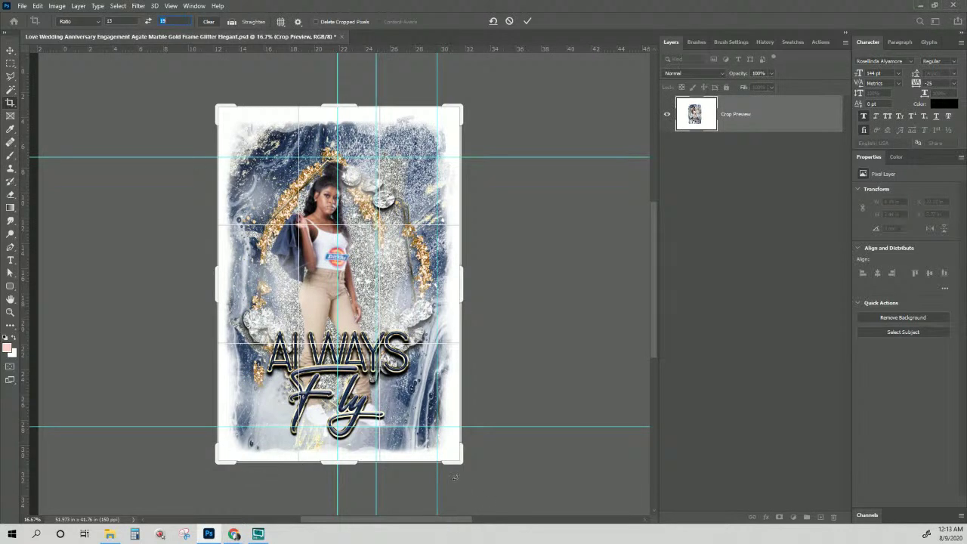
pyautogui.moveTo(458, 463); pyautogui.dragTo(463, 463)
pyautogui.moveTo(218, 108); pyautogui.dragTo(216, 102)
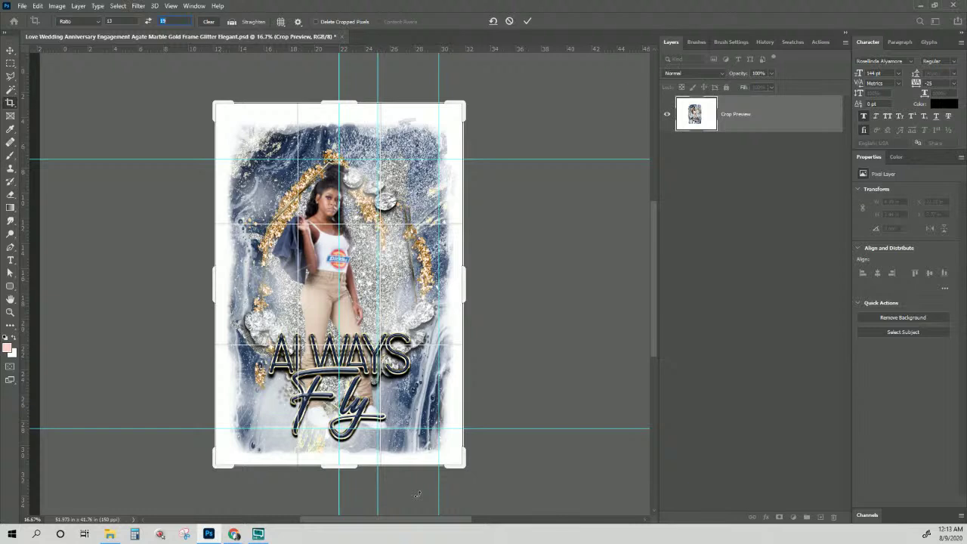
pyautogui.press('Return')
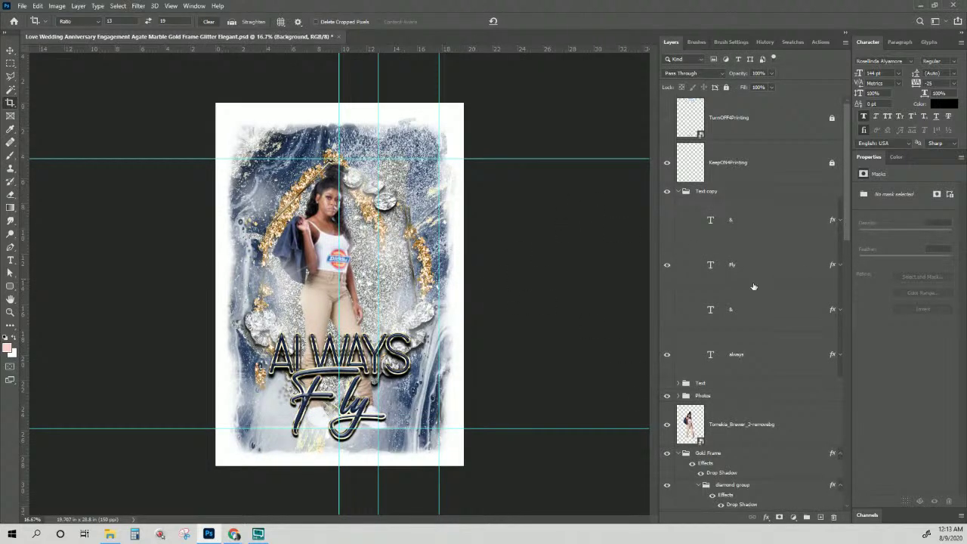
# Scale the Marble Gold Teal Agate layer down to about 77%, keeping it roughly centered behind the artwork.
pyautogui.scroll(-10, 776, 281)
pyautogui.scroll(-5, 741, 293)
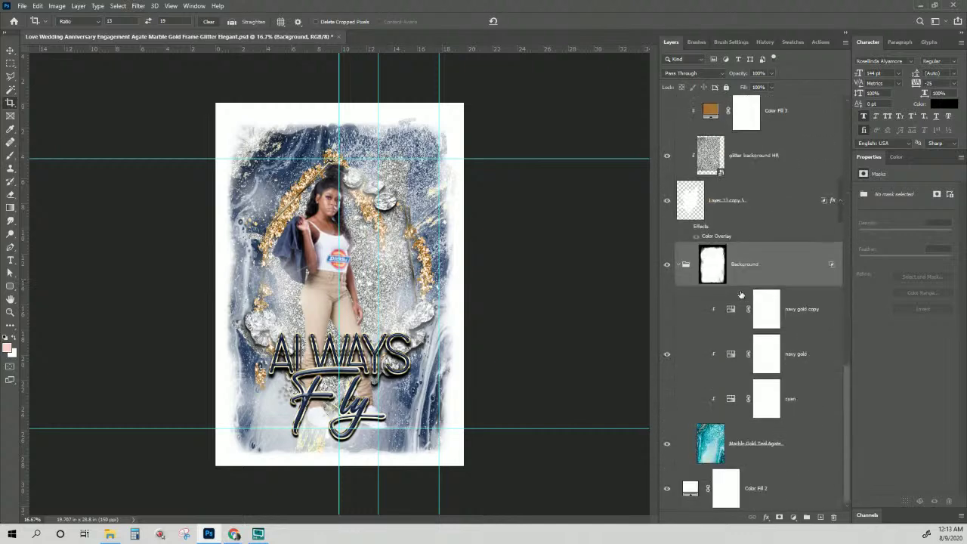
pyautogui.click(757, 446)
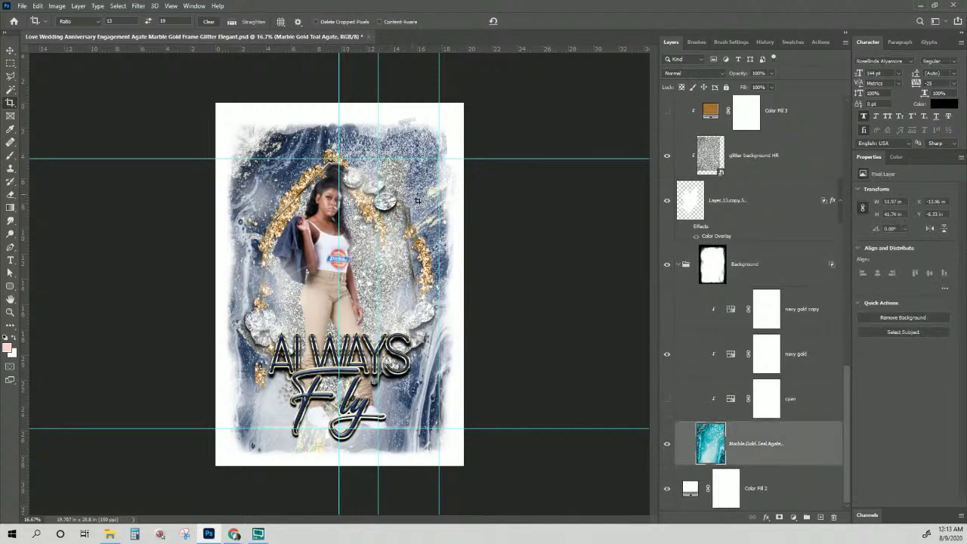
pyautogui.press('ctrl')
pyautogui.hotkey('ctrl', 't')
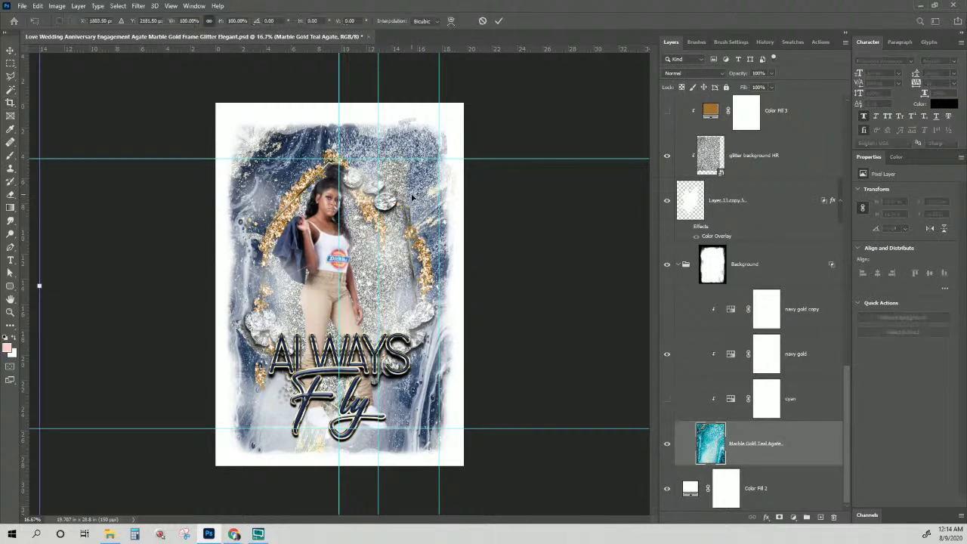
pyautogui.hotkey('ctrl', '-')
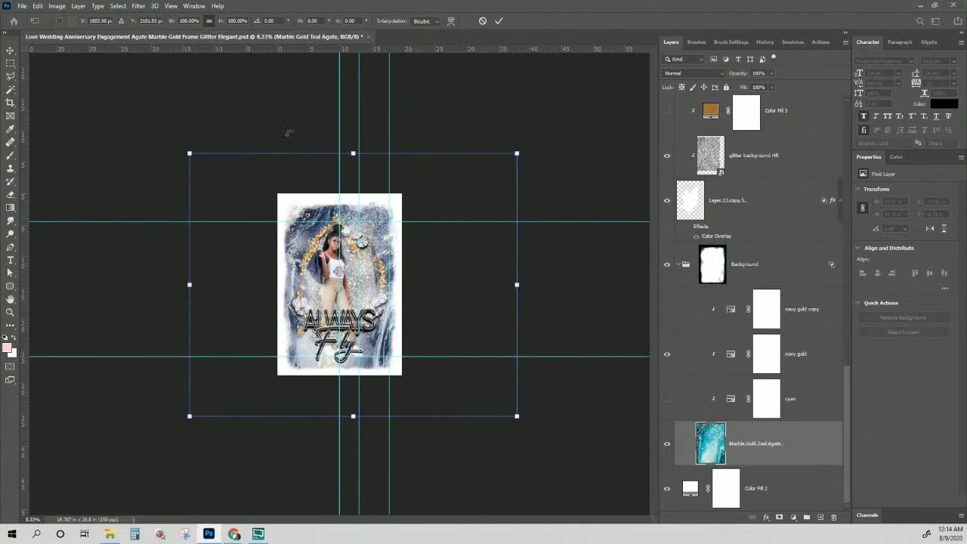
pyautogui.moveTo(517, 416); pyautogui.dragTo(477, 384)
pyautogui.moveTo(194, 150); pyautogui.dragTo(225, 180)
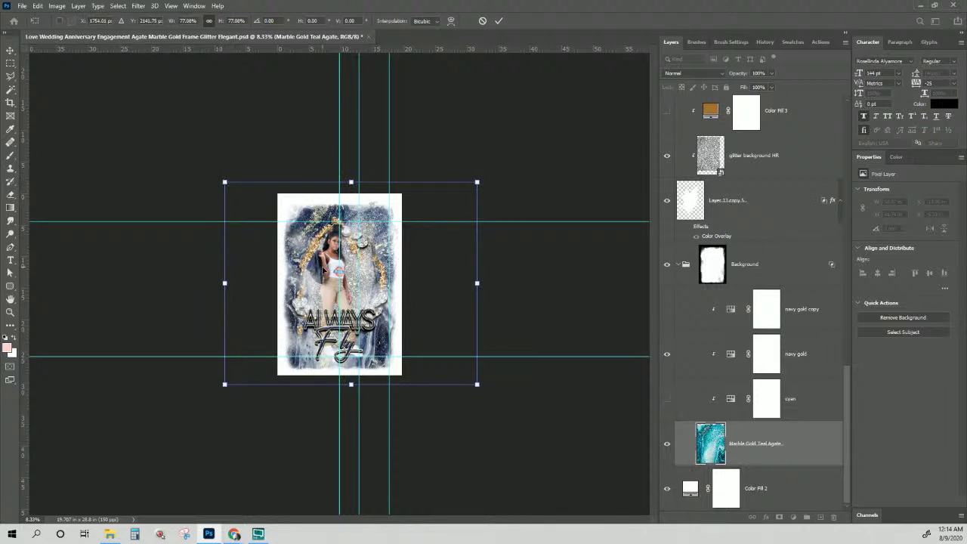
pyautogui.press('Return')
pyautogui.press('c')
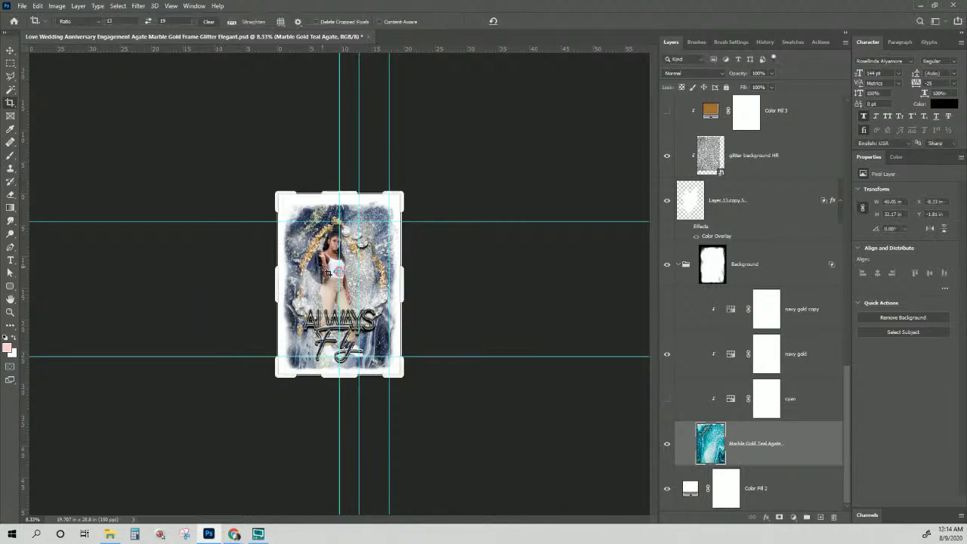
pyautogui.scroll(5, 327, 273)
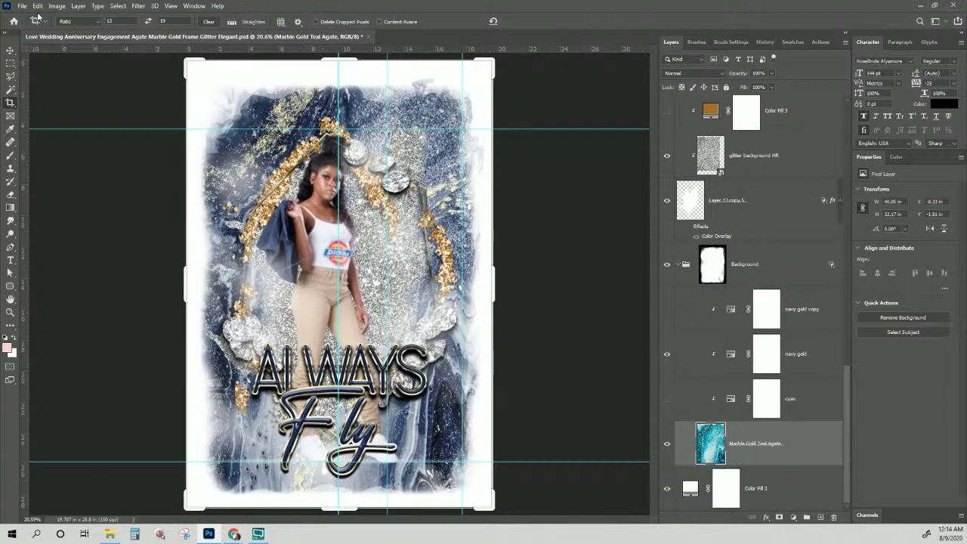
pyautogui.click(11, 51)
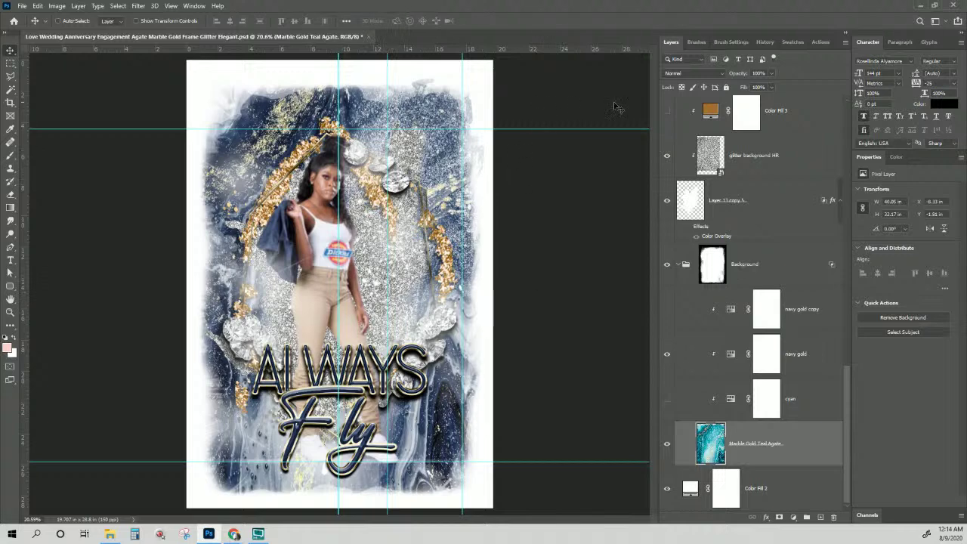
pyautogui.scroll(2, 756, 302)
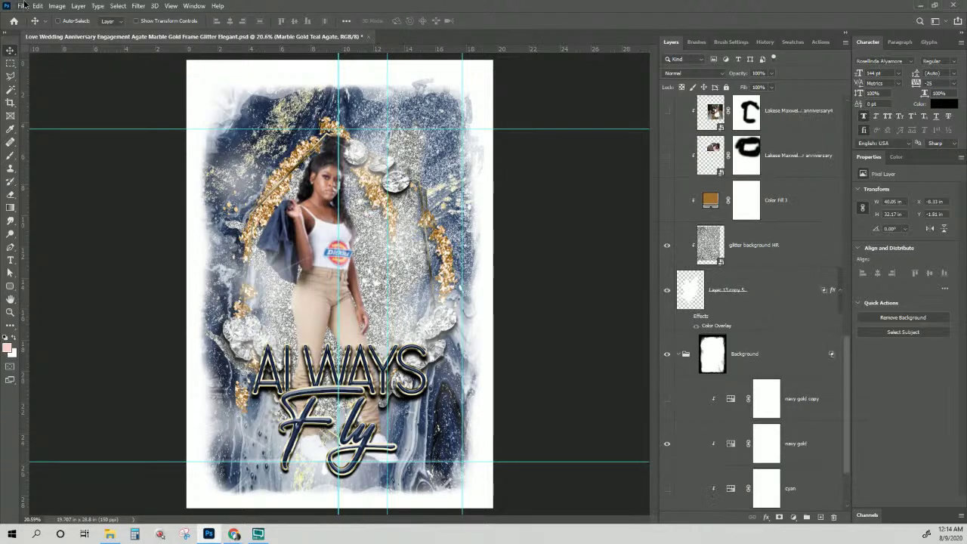
# Export the design for web as a 500 px high JPEG in the InnateLab Photoshop Templates folder, keeping the suggested file name.
pyautogui.click(22, 5)
pyautogui.moveTo(54, 150)
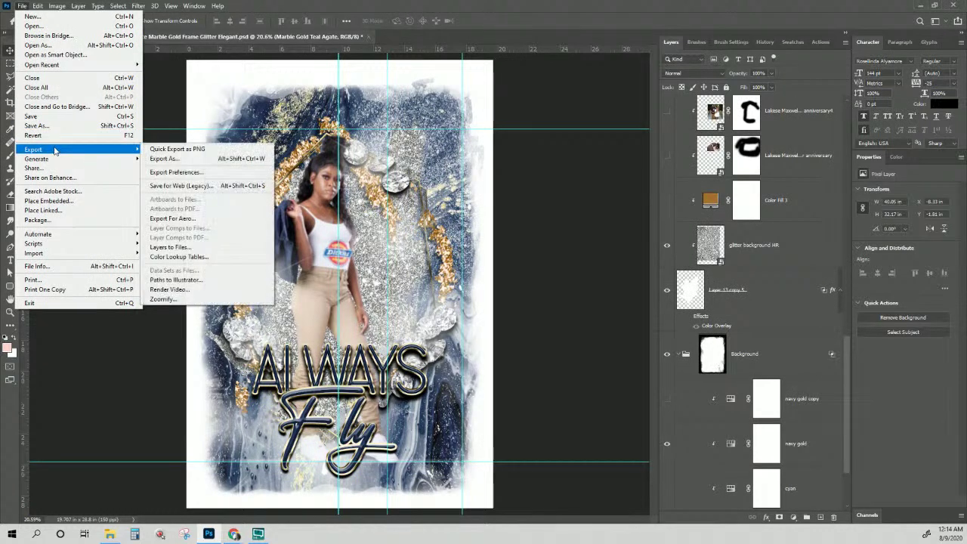
pyautogui.click(185, 185)
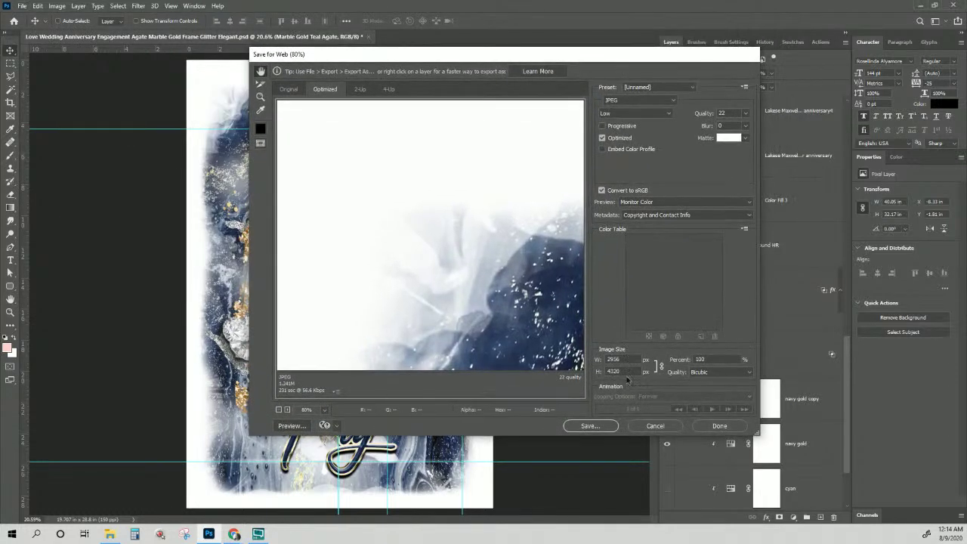
pyautogui.doubleClick(620, 372)
pyautogui.write('500')
pyautogui.click(582, 374)
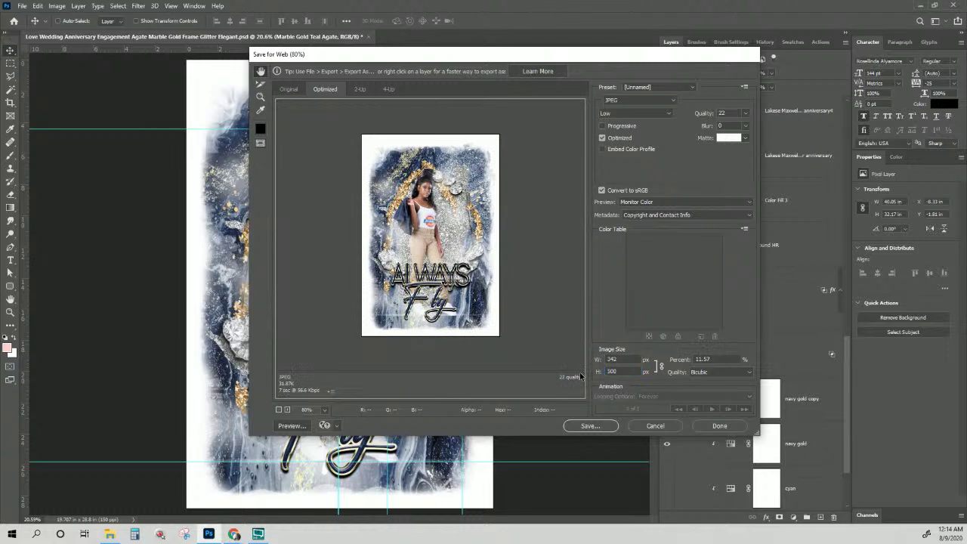
pyautogui.click(613, 425)
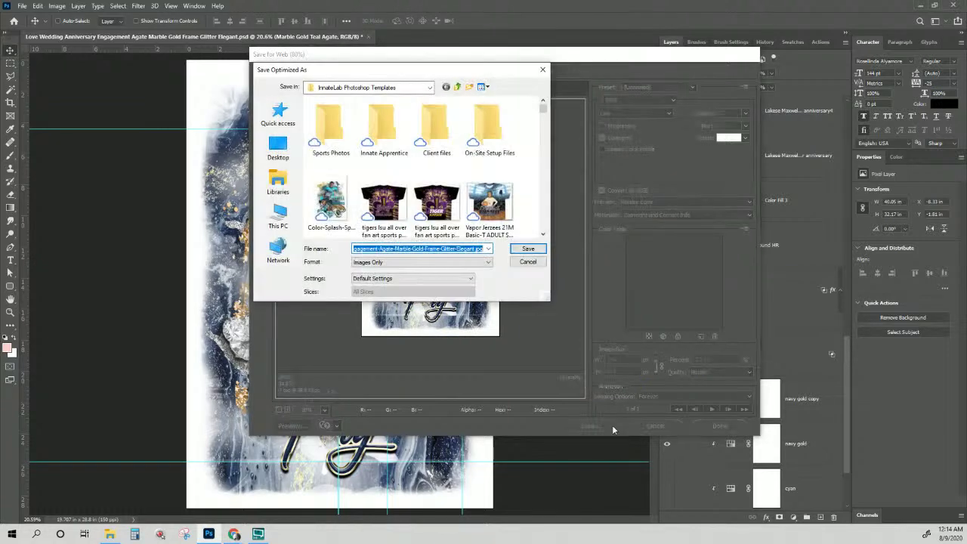
pyautogui.click(476, 248)
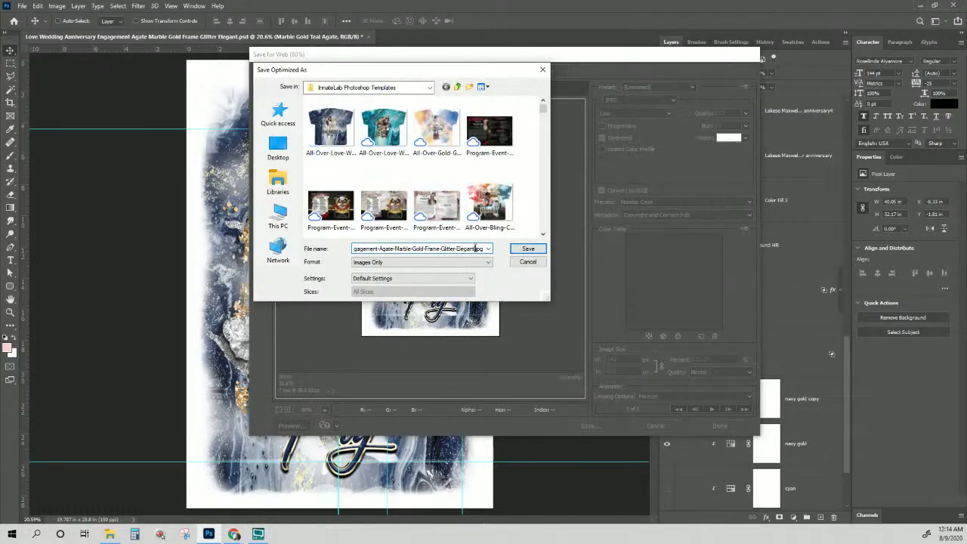
pyautogui.click(517, 250)
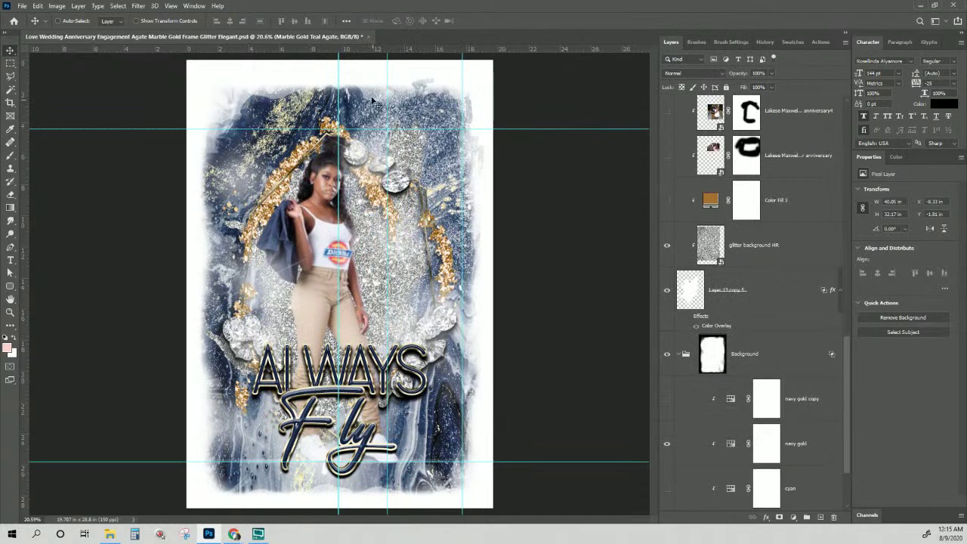
# Resize the image to 13 inches wide at 150 pixels/inch with proportions linked, and fit it to the window.
pyautogui.click(58, 6)
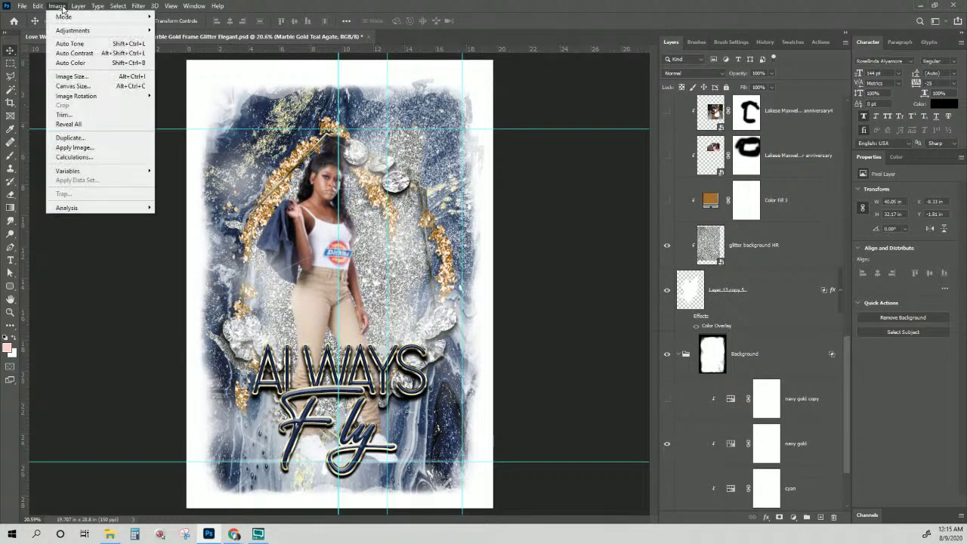
pyautogui.click(80, 76)
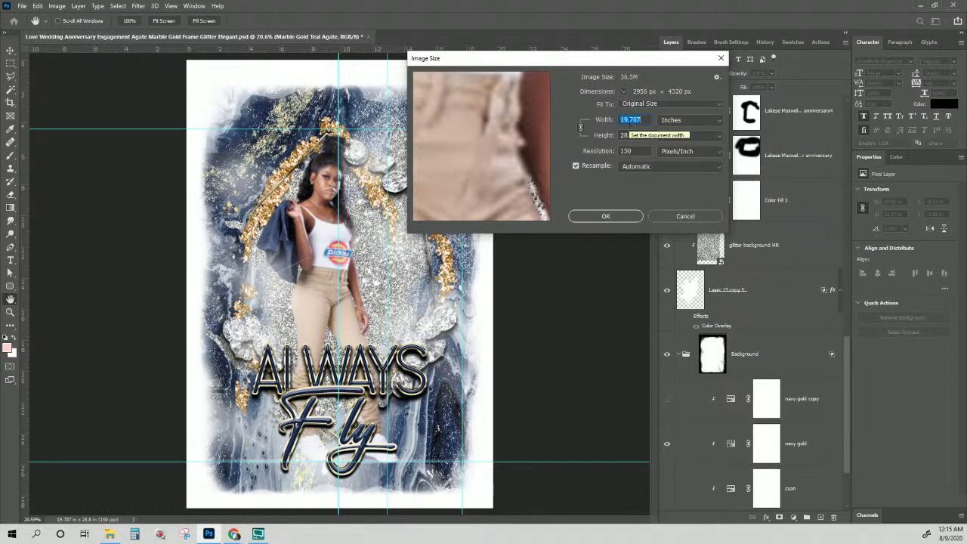
pyautogui.click(647, 120)
pyautogui.moveTo(625, 119); pyautogui.dragTo(585, 113)
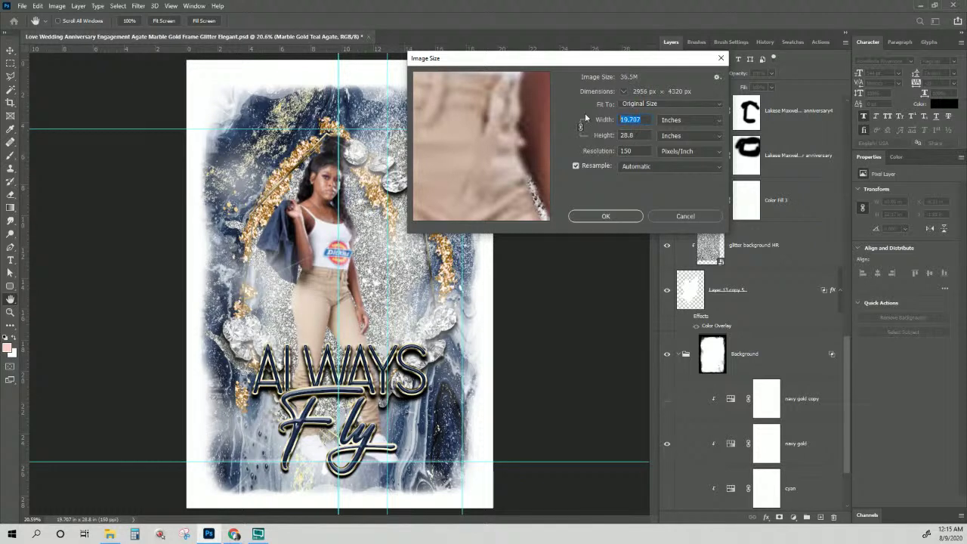
pyautogui.write('13')
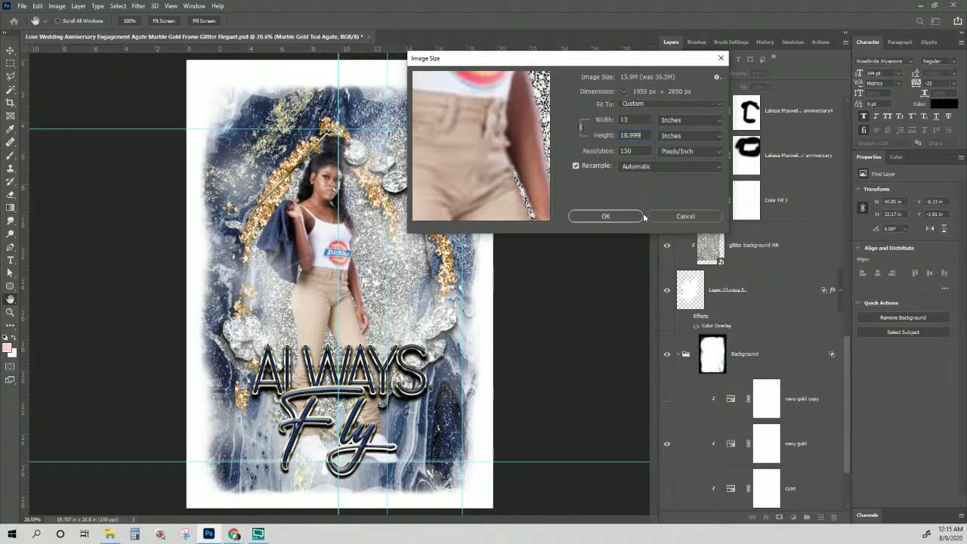
pyautogui.click(606, 216)
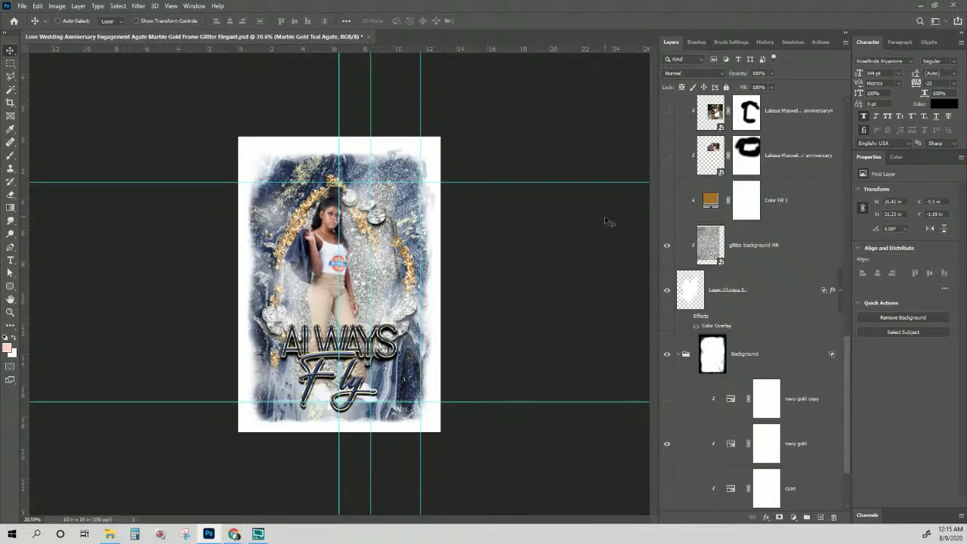
pyautogui.hotkey('ctrl', '0')
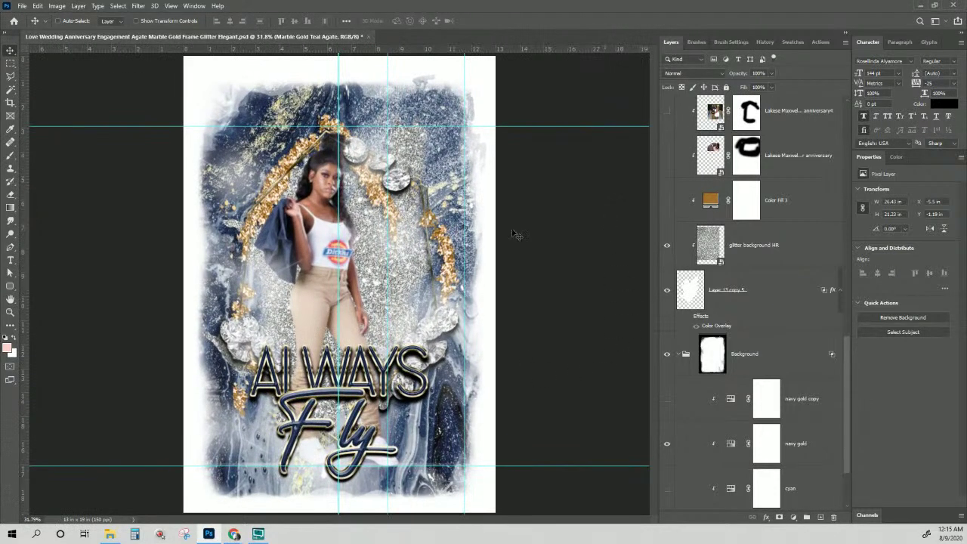
pyautogui.scroll(5, 763, 291)
pyautogui.scroll(5, 763, 291)
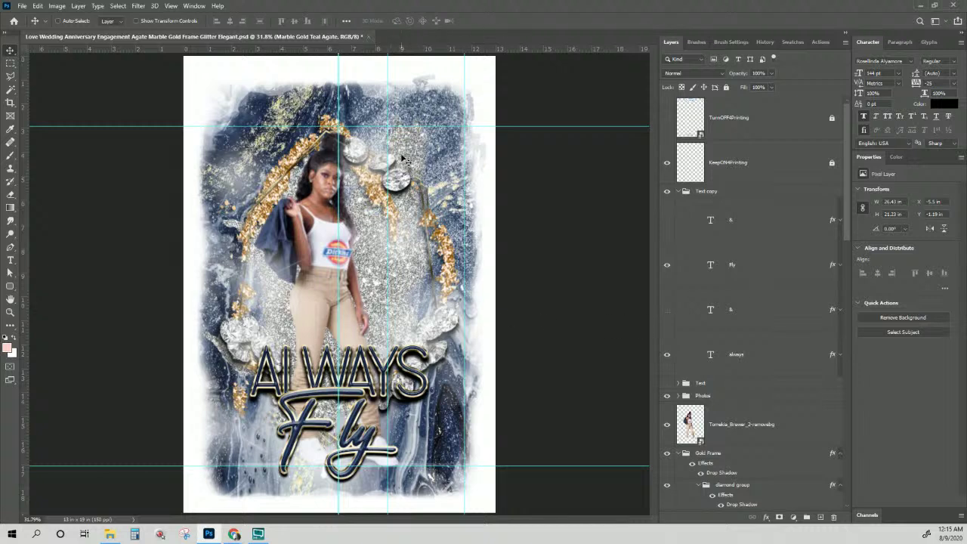
# Collapse and hide the Text copy group, and show the Text group with the ALWAYS & Forever lettering.
pyautogui.click(679, 192)
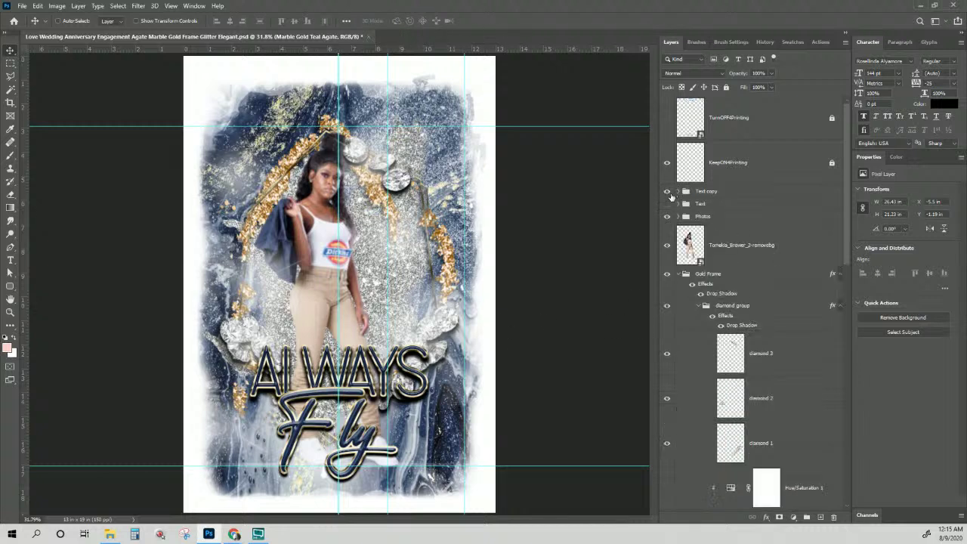
pyautogui.click(667, 192)
pyautogui.click(667, 204)
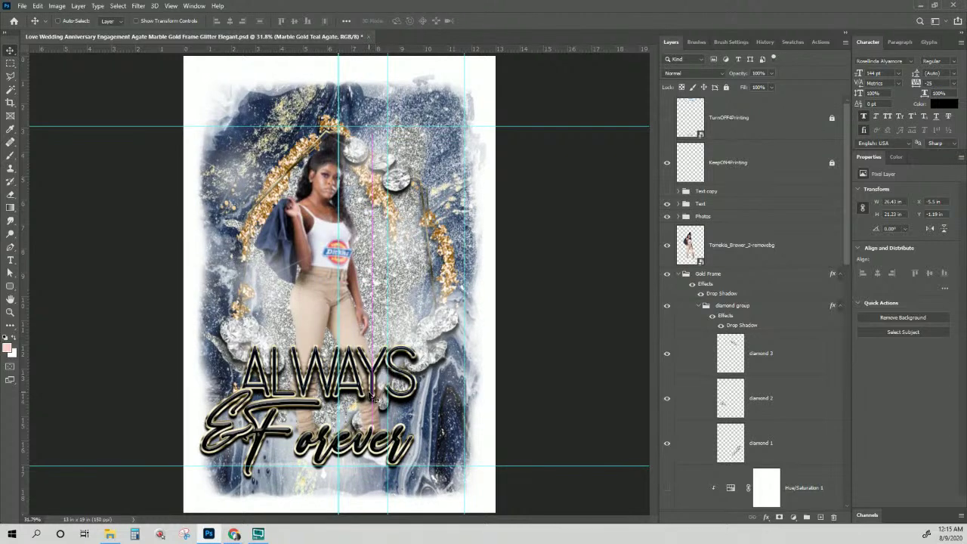
# Select the Text group and move the ALWAYS & Forever lettering slightly right so it is centered on the artwork.
pyautogui.keyDown('ctrl'); pyautogui.click(368, 395); pyautogui.keyUp('ctrl')
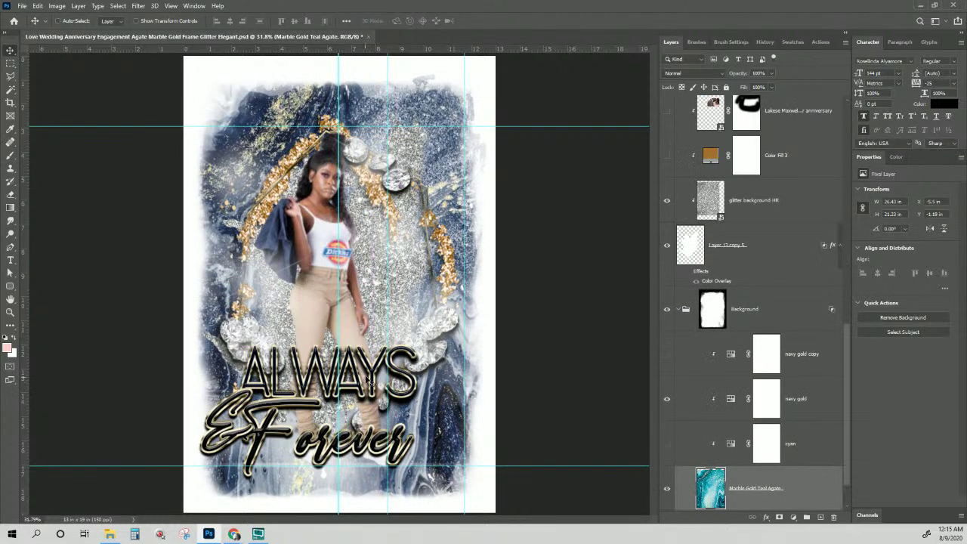
pyautogui.rightClick(360, 386)
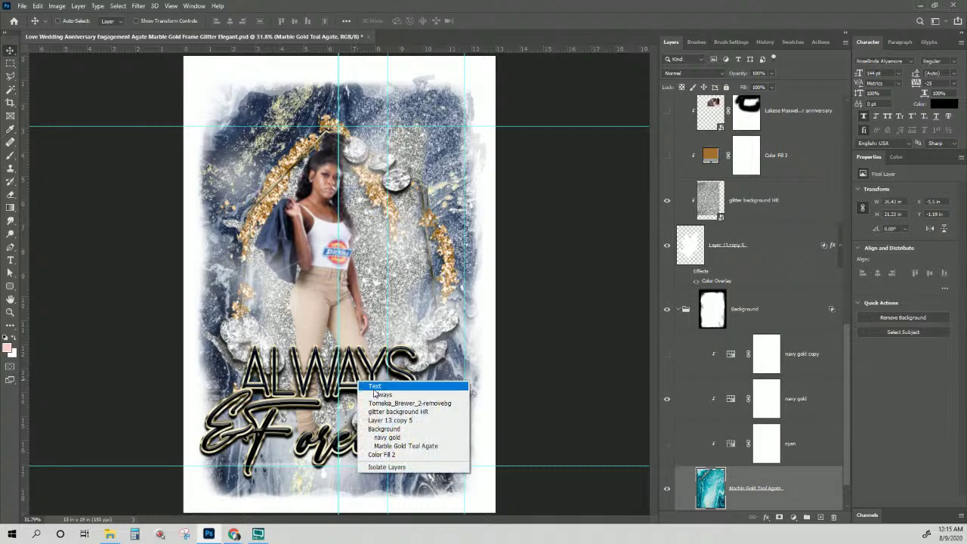
pyautogui.click(367, 381)
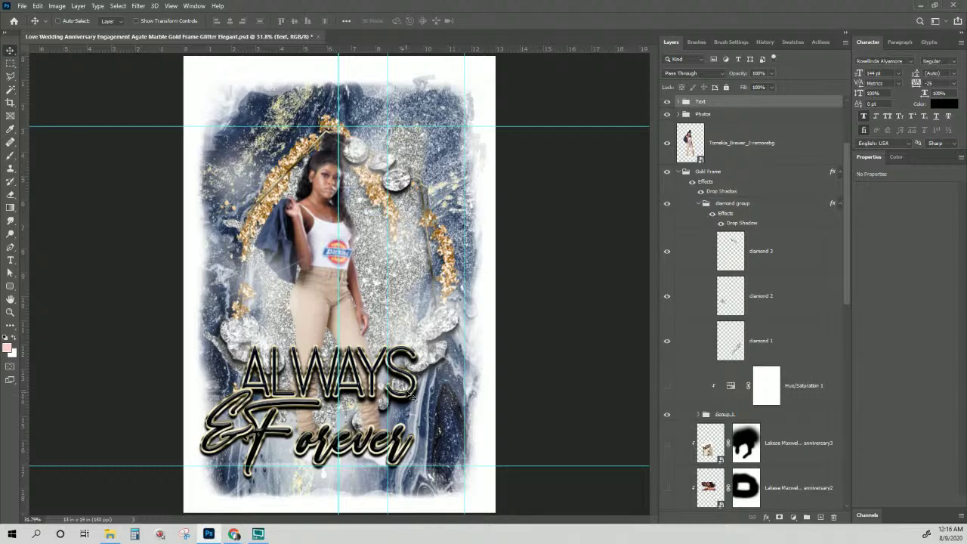
pyautogui.moveTo(408, 394); pyautogui.dragTo(420, 394)
pyautogui.hotkey('ctrl', 't')
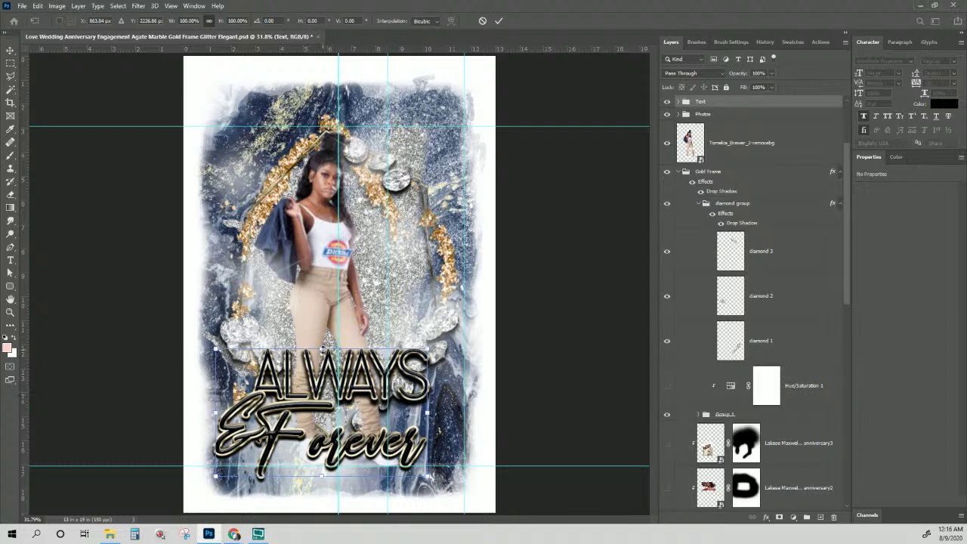
pyautogui.moveTo(367, 372)
pyautogui.mouseDown()
pyautogui.moveTo(382, 375)
pyautogui.moveTo(375, 370)
pyautogui.mouseUp()
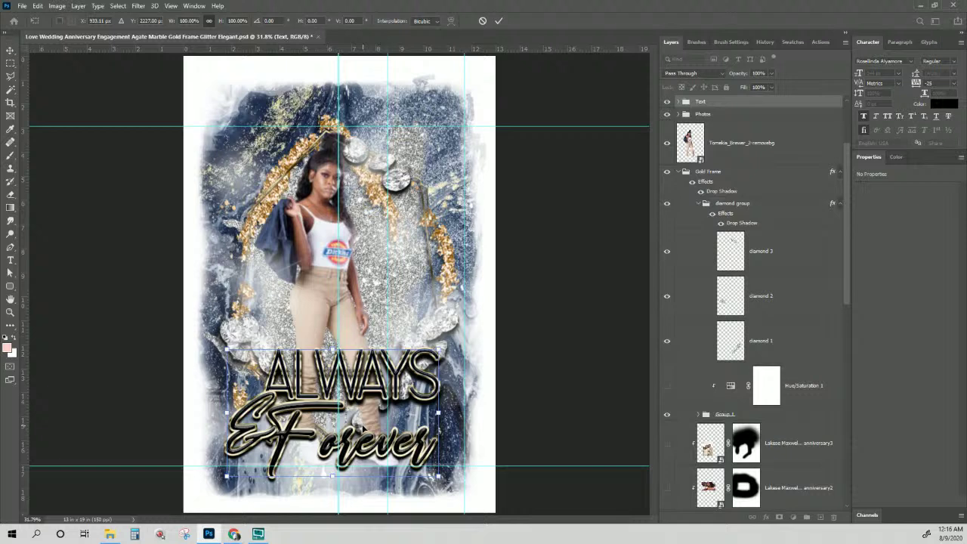
pyautogui.press('Return')
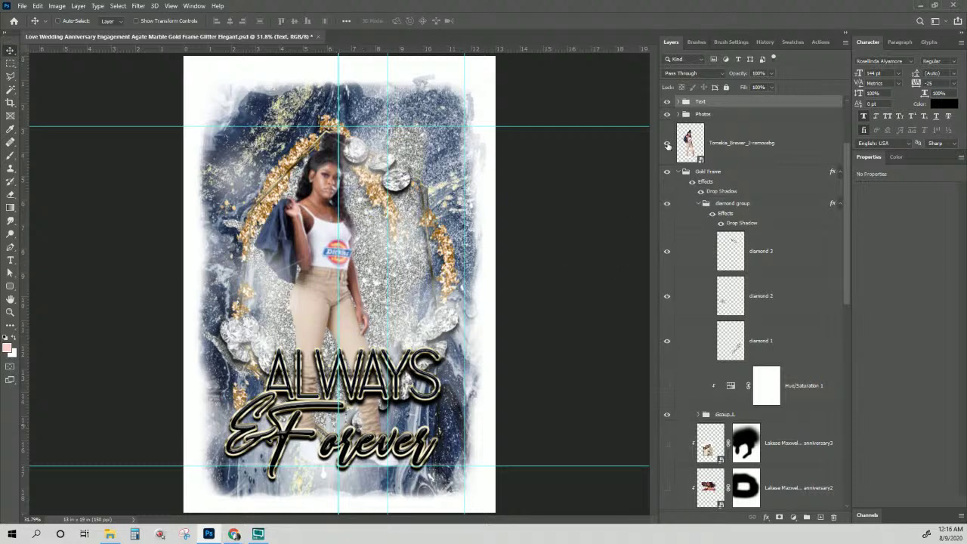
# Hide the cutout photo of the standing woman and show the four masked anniversary photo layers inside the frame.
pyautogui.click(668, 146)
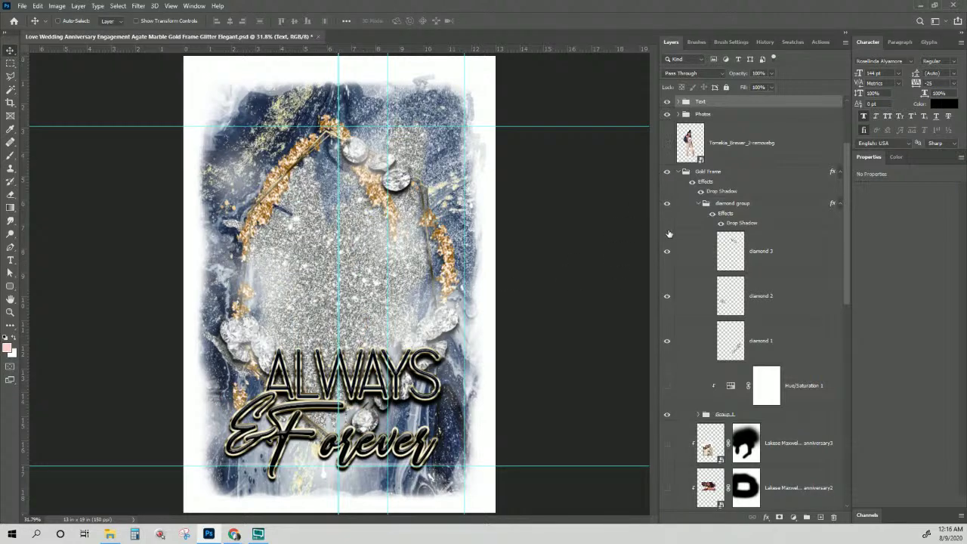
pyautogui.scroll(-3, 695, 287)
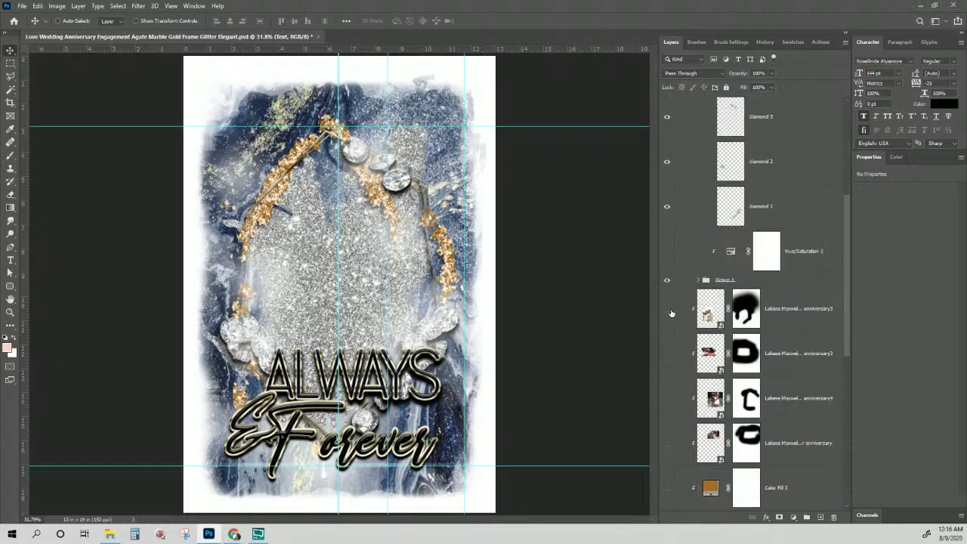
pyautogui.click(668, 309)
pyautogui.click(667, 353)
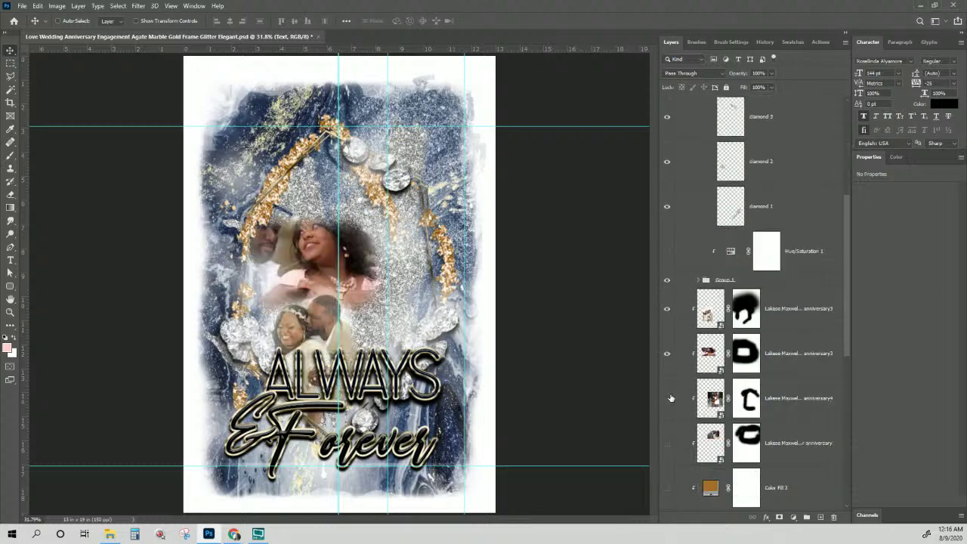
pyautogui.click(668, 398)
pyautogui.click(665, 445)
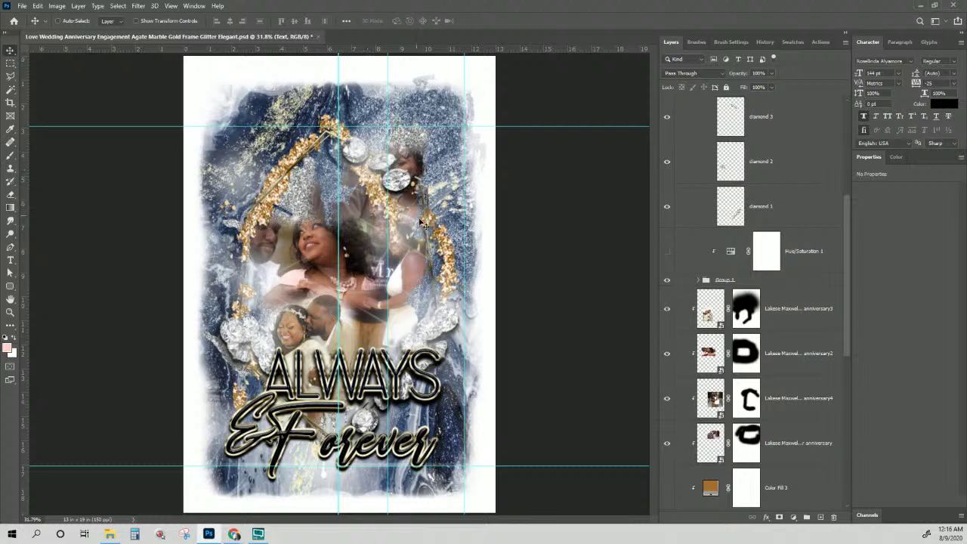
# Hide the diamond 3 layer that covers the couple's faces in the upper photo.
pyautogui.rightClick(401, 183)
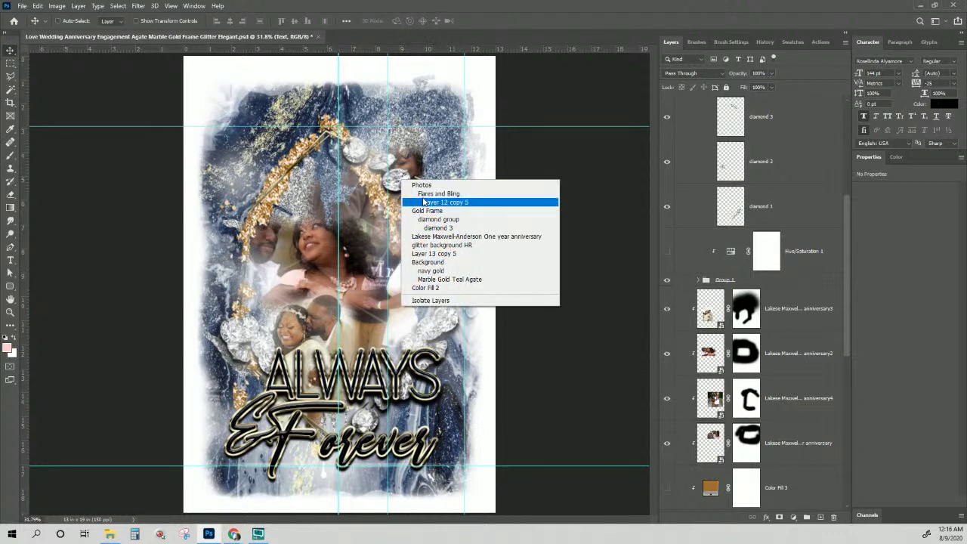
pyautogui.click(434, 229)
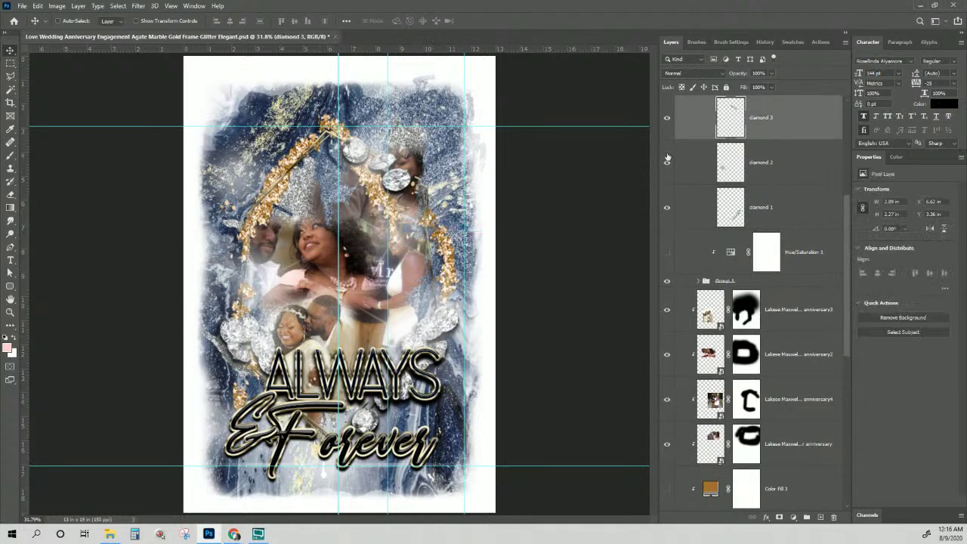
pyautogui.click(668, 121)
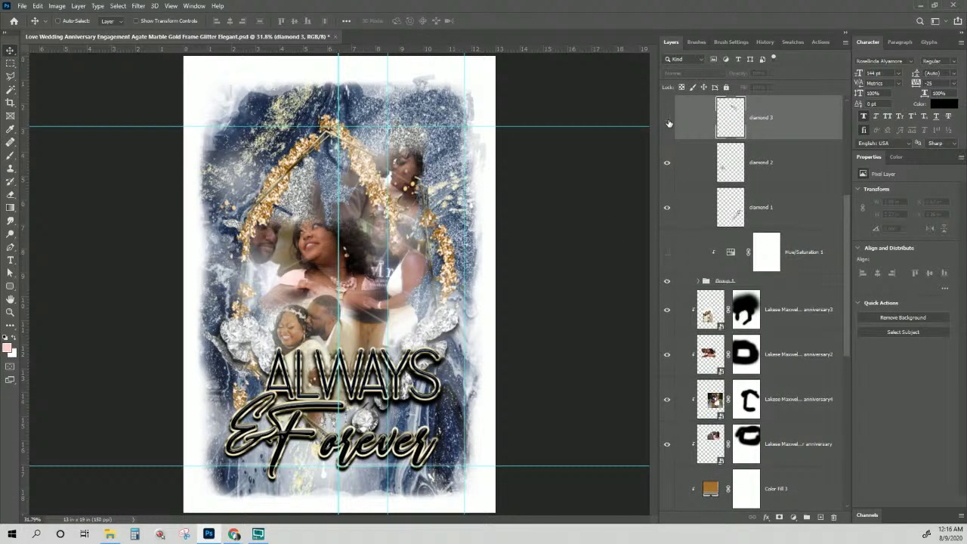
# Select the glitter accents layer over the upper photo and switch it off and on to check which glitter it contains.
pyautogui.rightClick(368, 174)
pyautogui.click(399, 218)
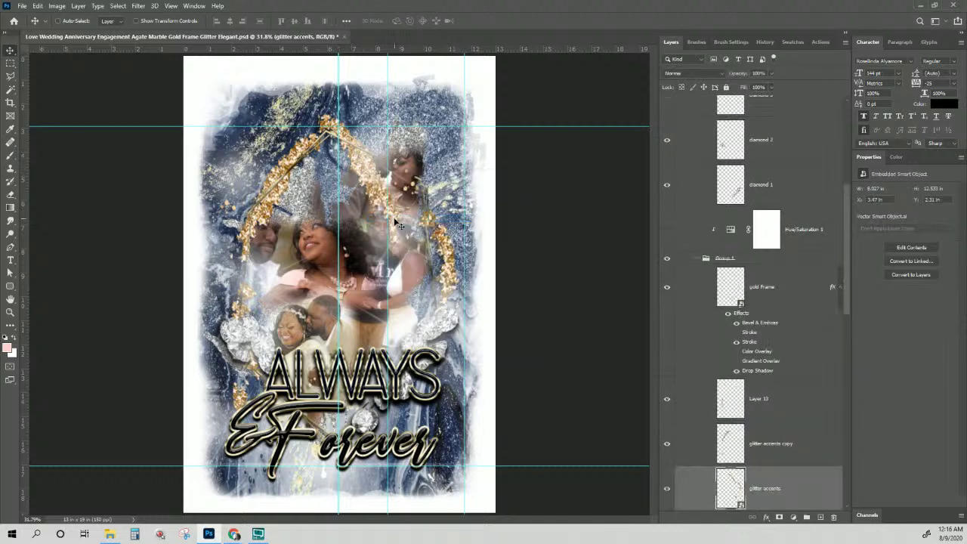
pyautogui.click(667, 489)
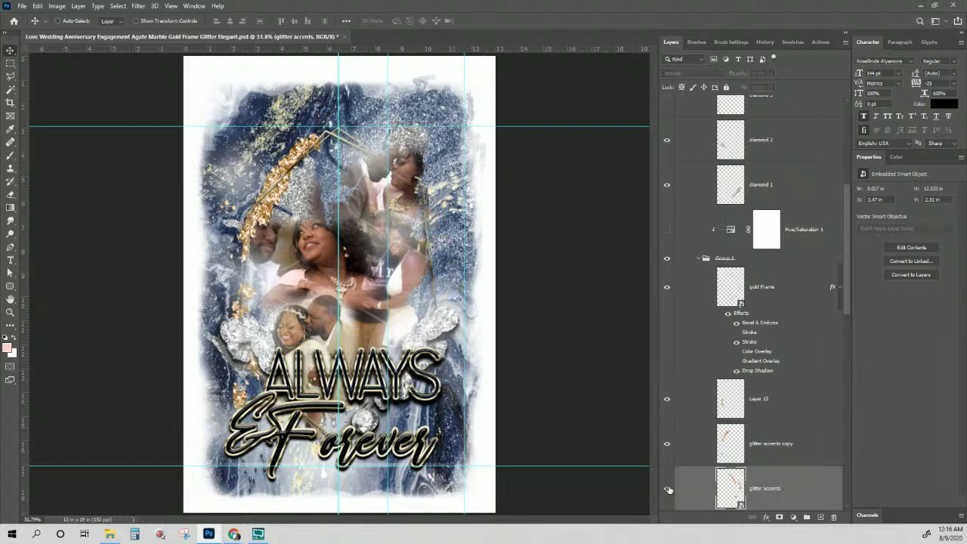
pyautogui.click(667, 489)
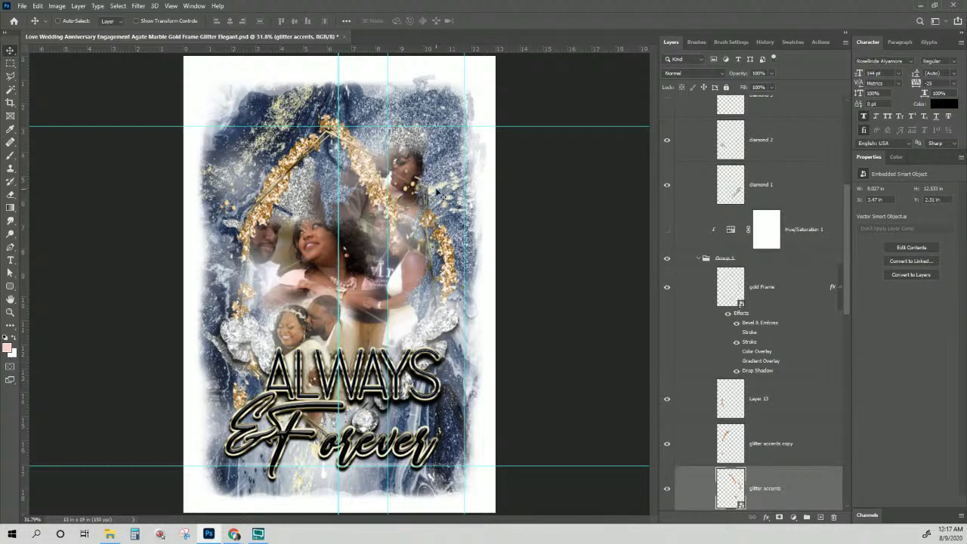
# Rasterize the glitter accents layer and cut its lassoed lower-right gold cluster onto a separate layer.
pyautogui.click(10, 75)
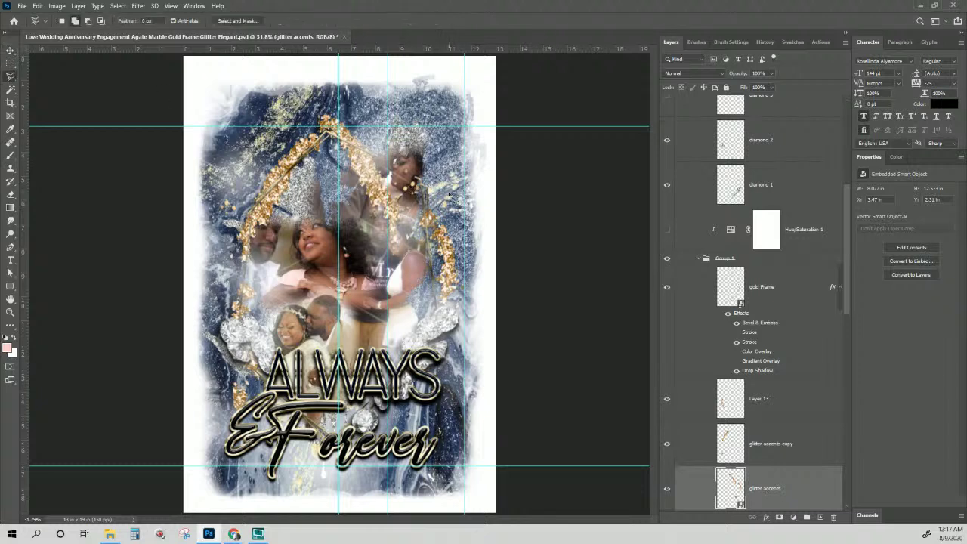
pyautogui.moveTo(425, 204)
pyautogui.mouseDown()
pyautogui.moveTo(411, 235)
pyautogui.moveTo(426, 326)
pyautogui.moveTo(465, 349)
pyautogui.moveTo(488, 323)
pyautogui.moveTo(474, 221)
pyautogui.mouseUp()
pyautogui.scroll(-1, 750, 436)
pyautogui.scroll(-1, 751, 436)
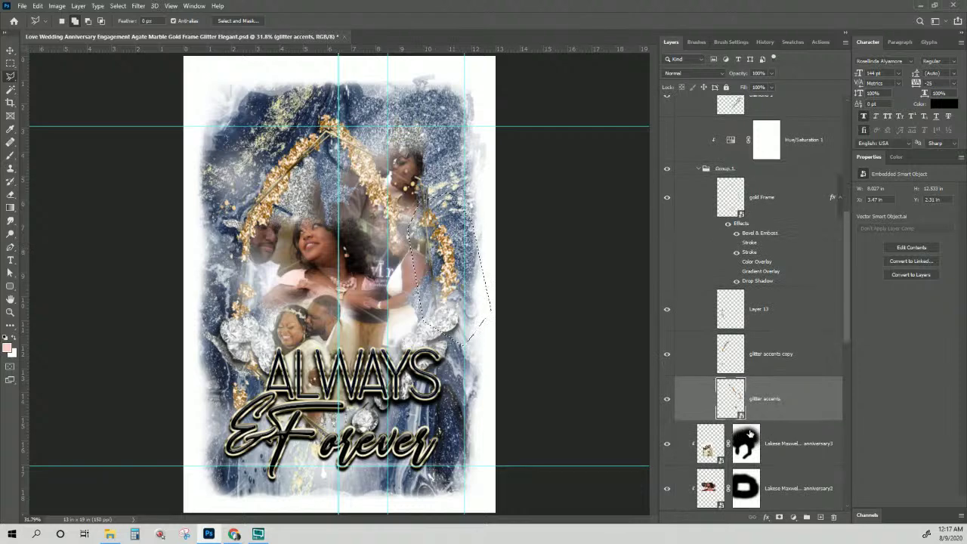
pyautogui.rightClick(784, 397)
pyautogui.click(820, 284)
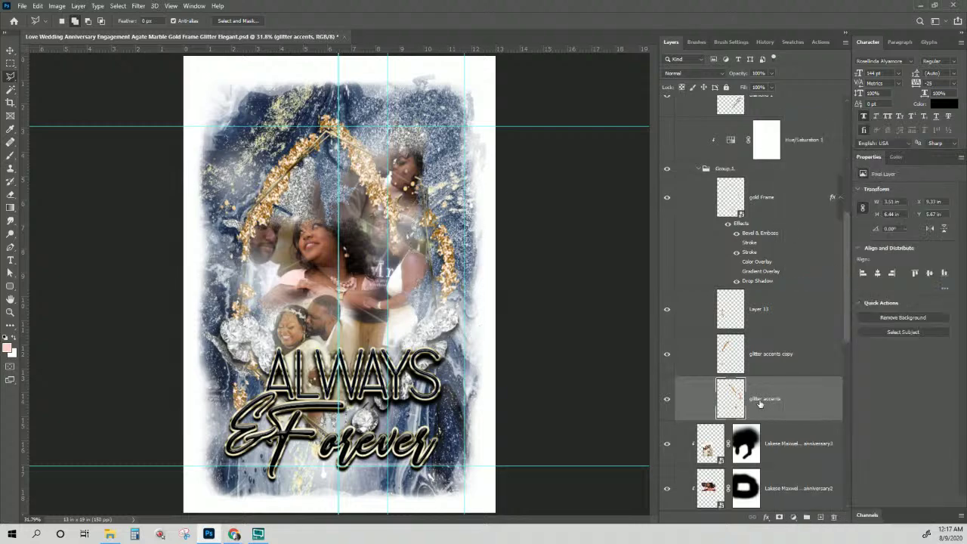
pyautogui.hotkey('ctrl', 'd')
pyautogui.hotkey('ctrl', 'j')
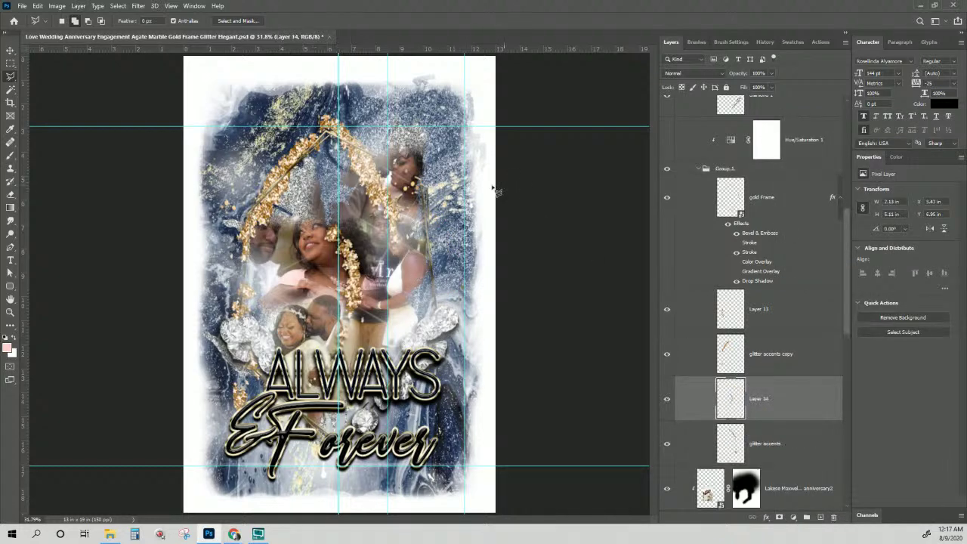
# Move the separated gold glitter cluster onto the right edge of the frame and rotate it about 11° to follow it.
pyautogui.click(10, 49)
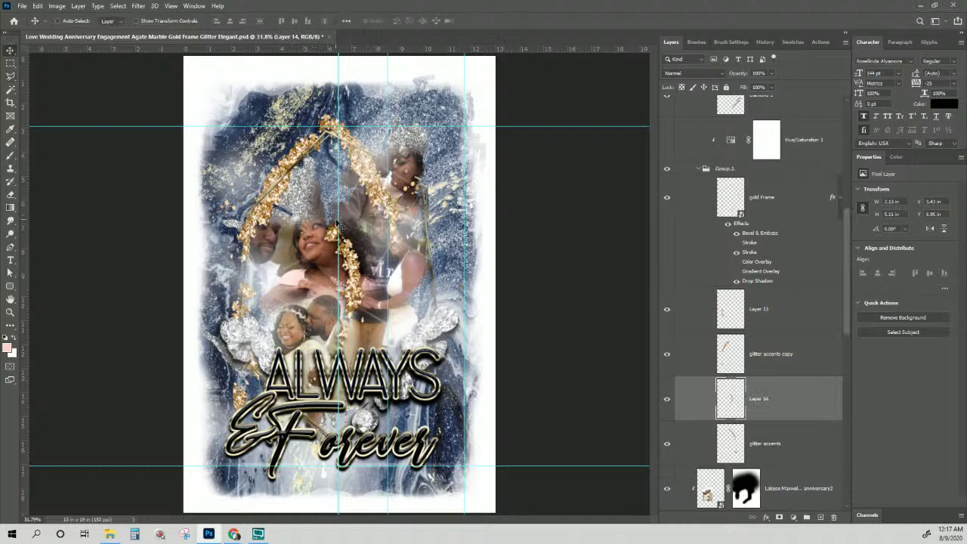
pyautogui.moveTo(347, 252); pyautogui.dragTo(446, 257)
pyautogui.hotkey('ctrl', 't')
pyautogui.moveTo(482, 194); pyautogui.dragTo(474, 221)
pyautogui.moveTo(443, 271); pyautogui.dragTo(437, 274)
pyautogui.press('Return')
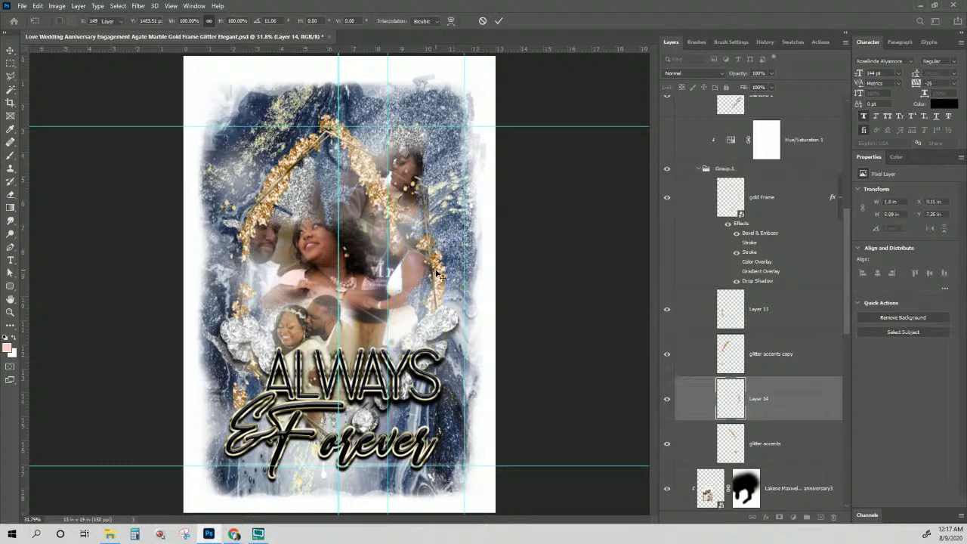
# Hide the original glitter accents layer and show the diamond 3 layer again.
pyautogui.click(668, 445)
pyautogui.click(667, 445)
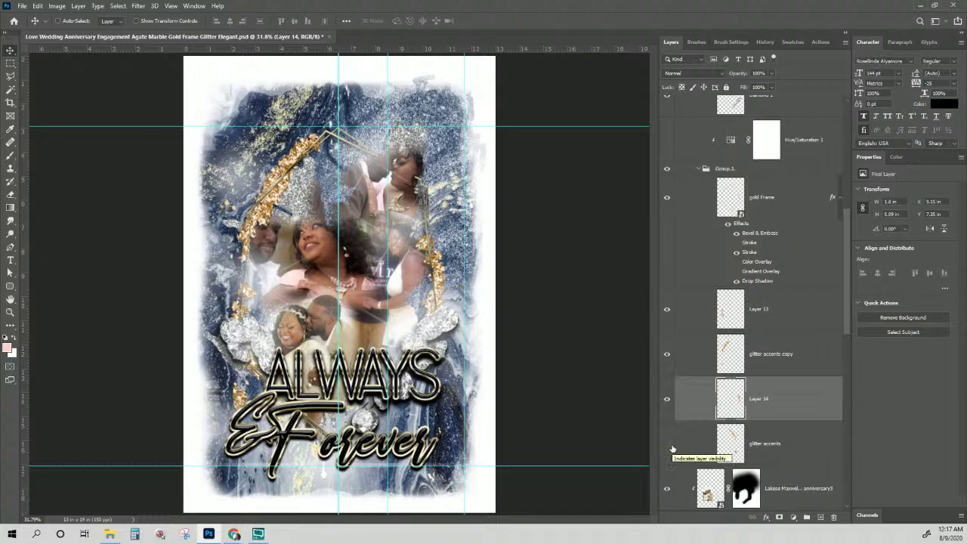
pyautogui.scroll(6, 738, 418)
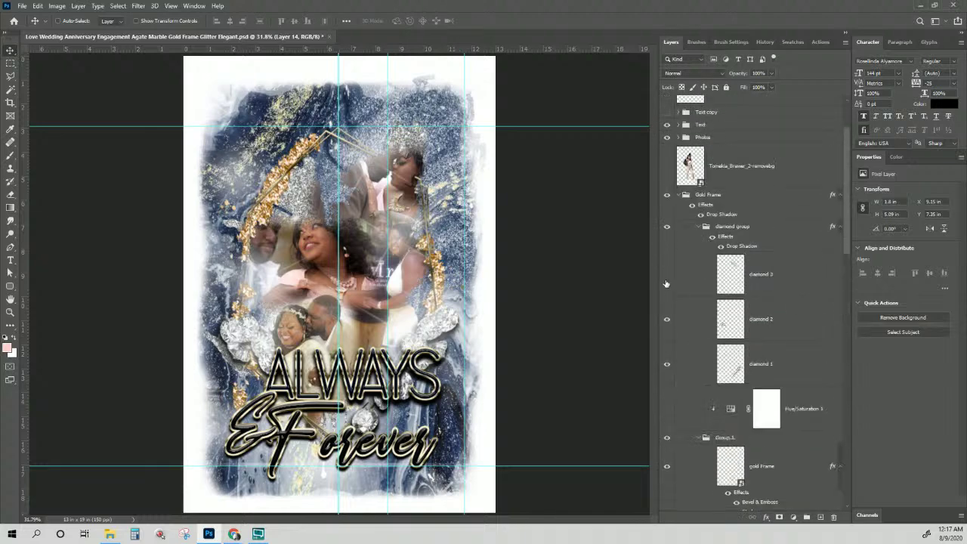
pyautogui.click(667, 277)
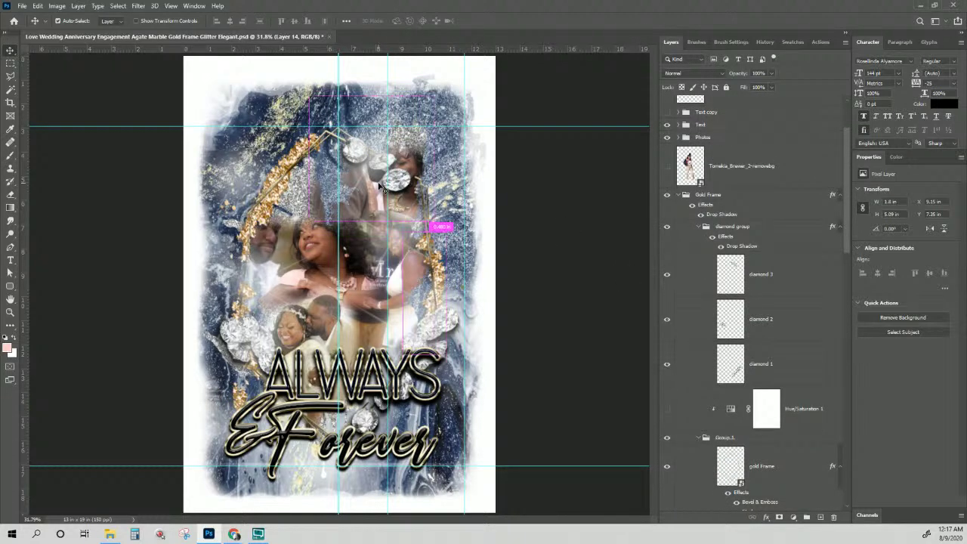
# Scale the diamond 3 layer to about 61% and place it along the top corner of the gold frame.
pyautogui.hotkey('ctrl', 't')
pyautogui.press('Return')
pyautogui.click(811, 274)
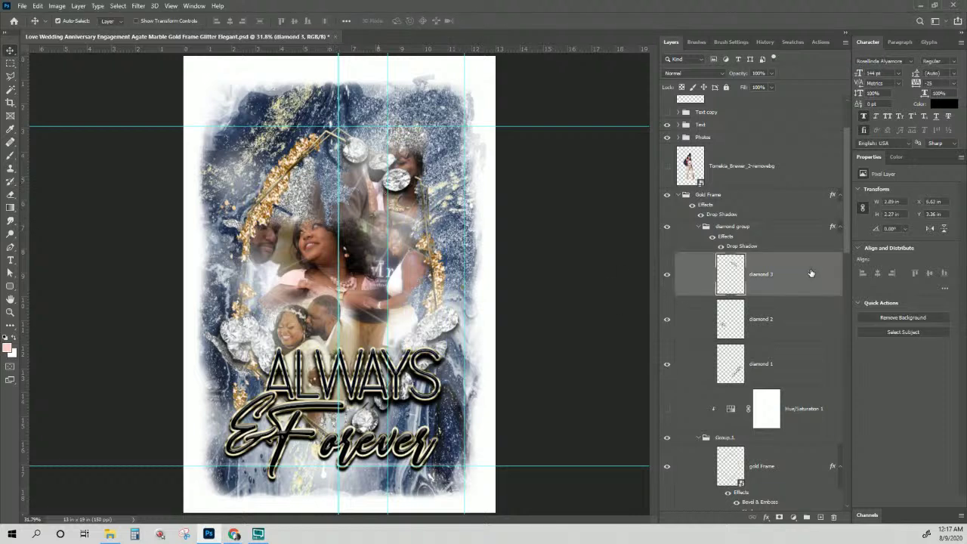
pyautogui.hotkey('ctrl', 't')
pyautogui.moveTo(413, 195); pyautogui.dragTo(363, 158)
pyautogui.moveTo(365, 159); pyautogui.dragTo(366, 160)
pyautogui.moveTo(326, 119); pyautogui.dragTo(339, 140)
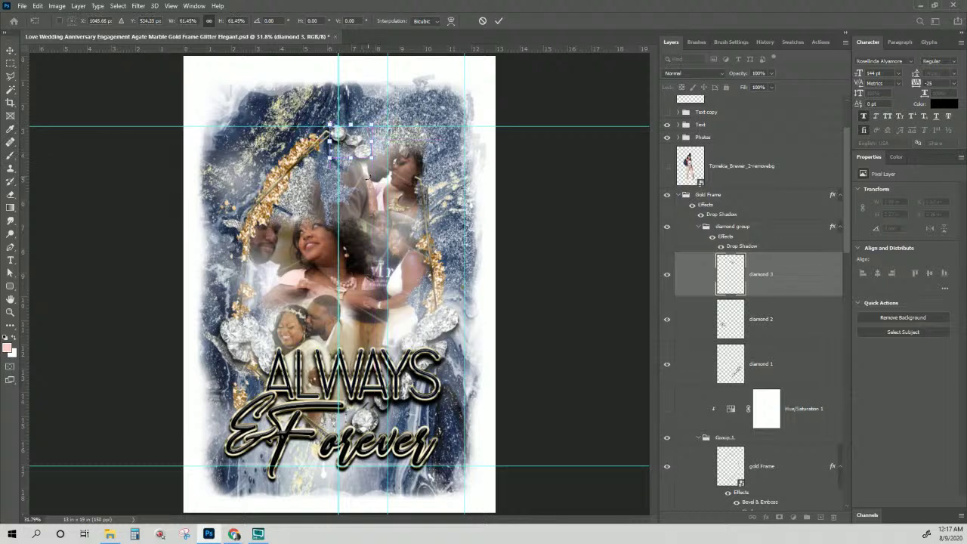
pyautogui.press('Return')
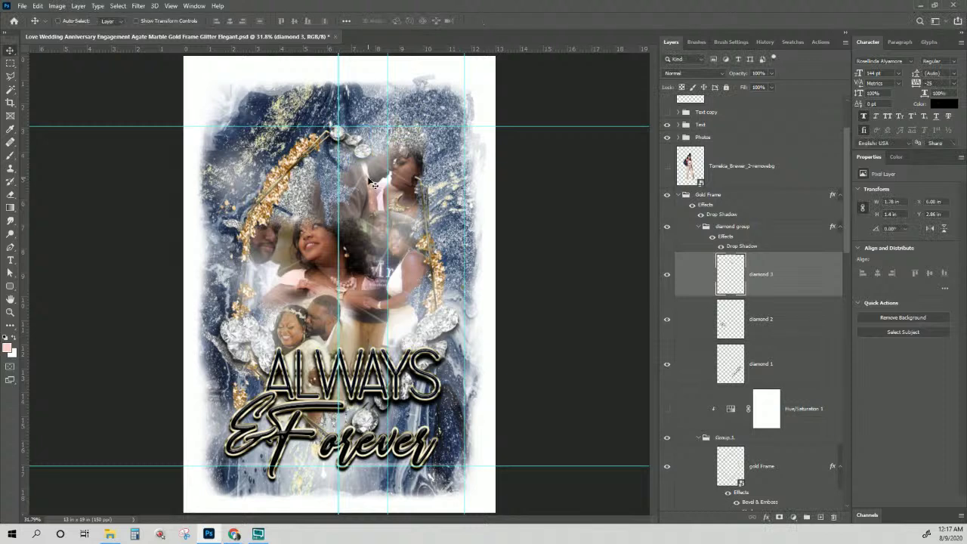
# Show the Color Fill 3 layer above glitter background HR, and hide the navy gold adjustment of the marble background.
pyautogui.rightClick(420, 137)
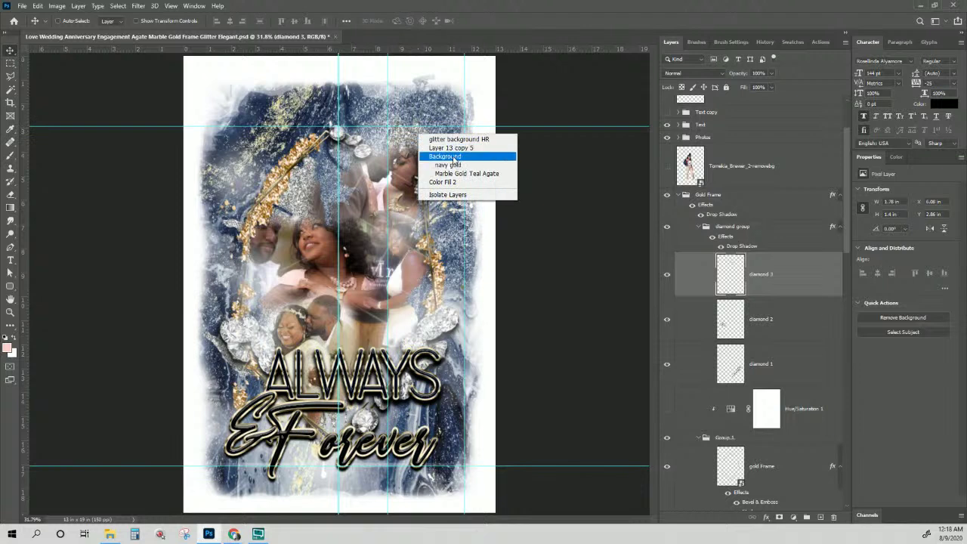
pyautogui.click(457, 139)
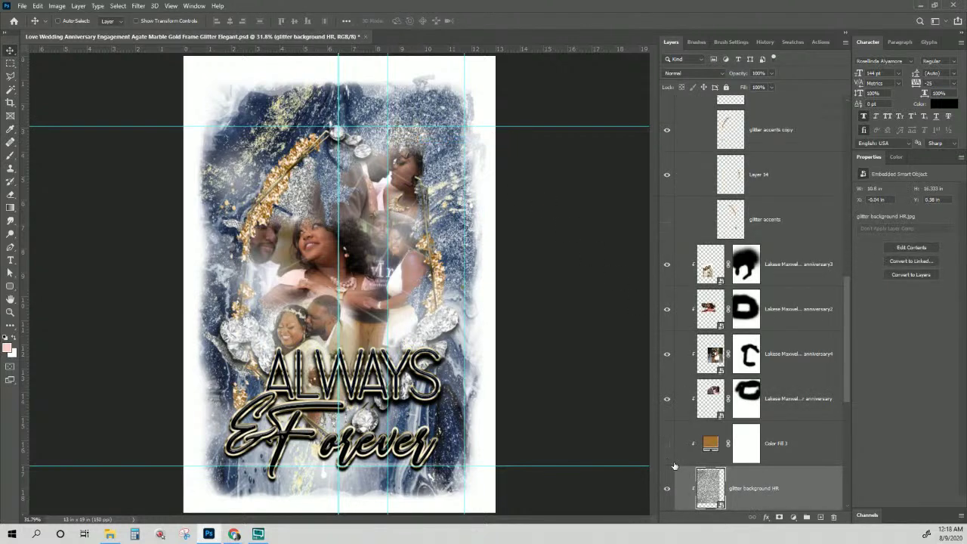
pyautogui.click(667, 445)
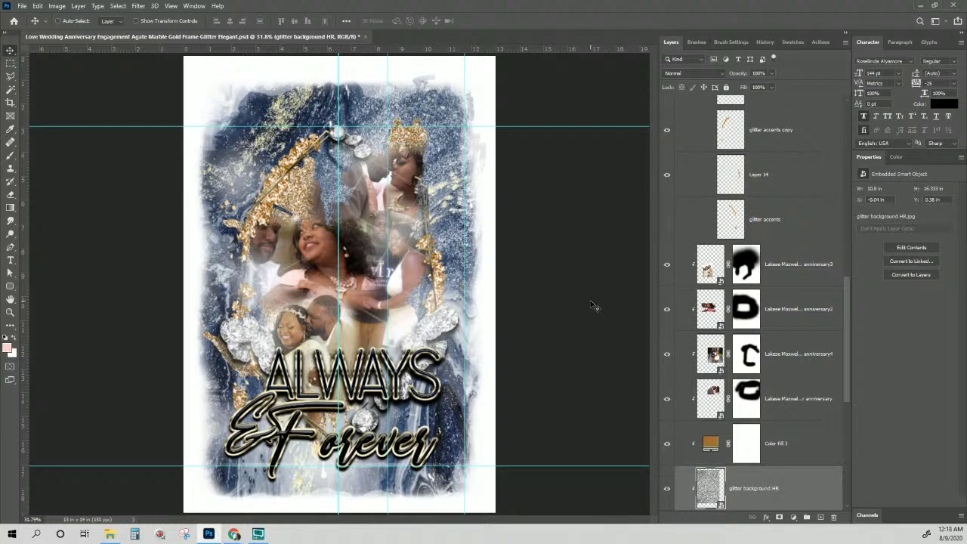
pyautogui.scroll(-8, 823, 365)
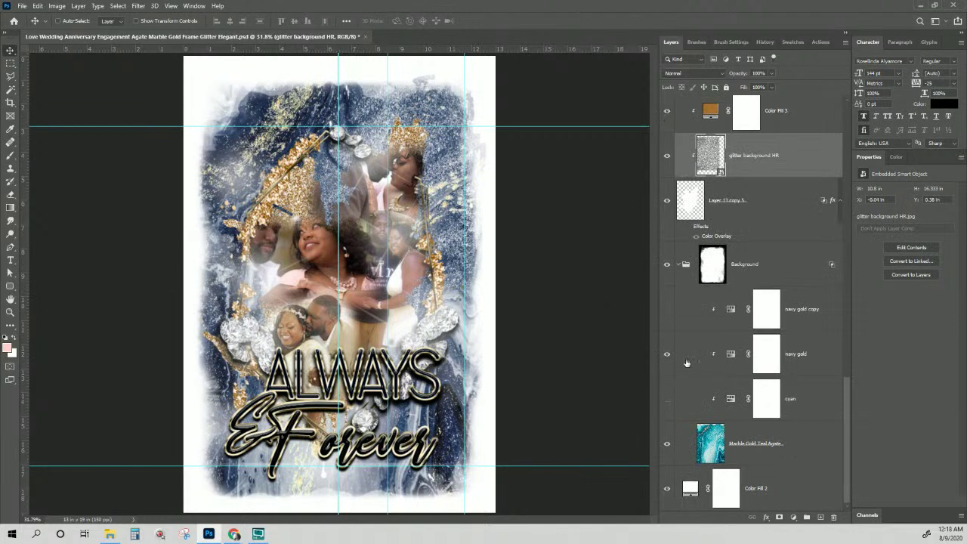
pyautogui.click(668, 354)
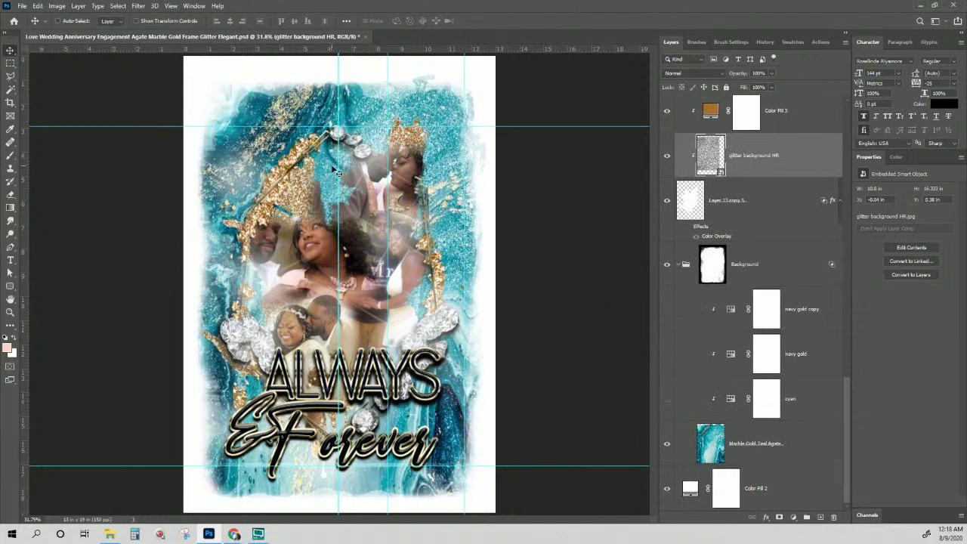
# Show the cyan adjustment above the marble background and set its Blues saturation to -100.
pyautogui.click(667, 400)
pyautogui.click(668, 400)
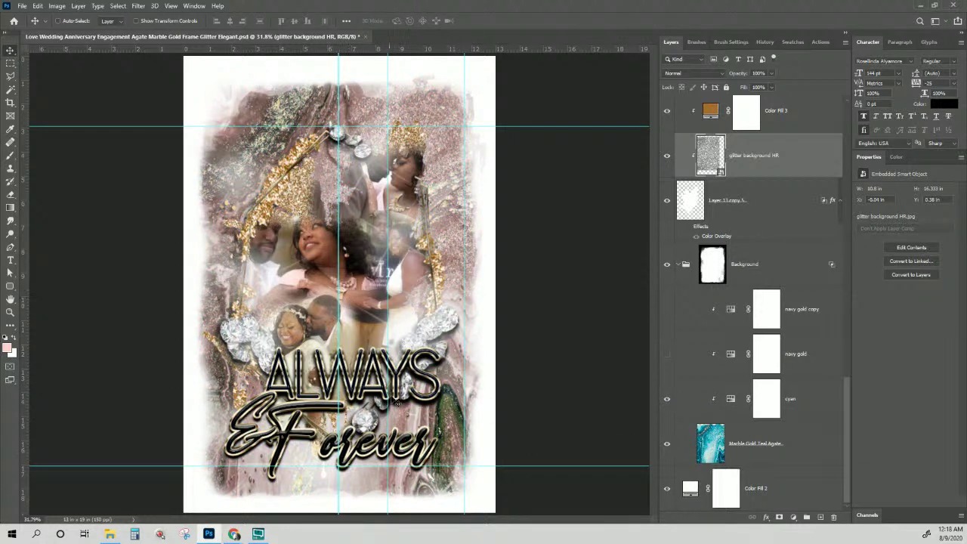
pyautogui.click(718, 441)
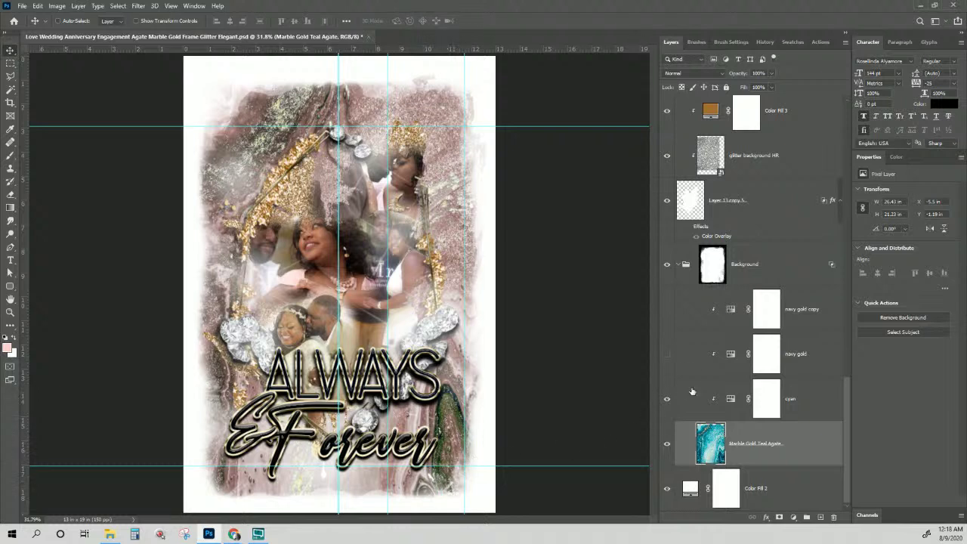
pyautogui.click(731, 400)
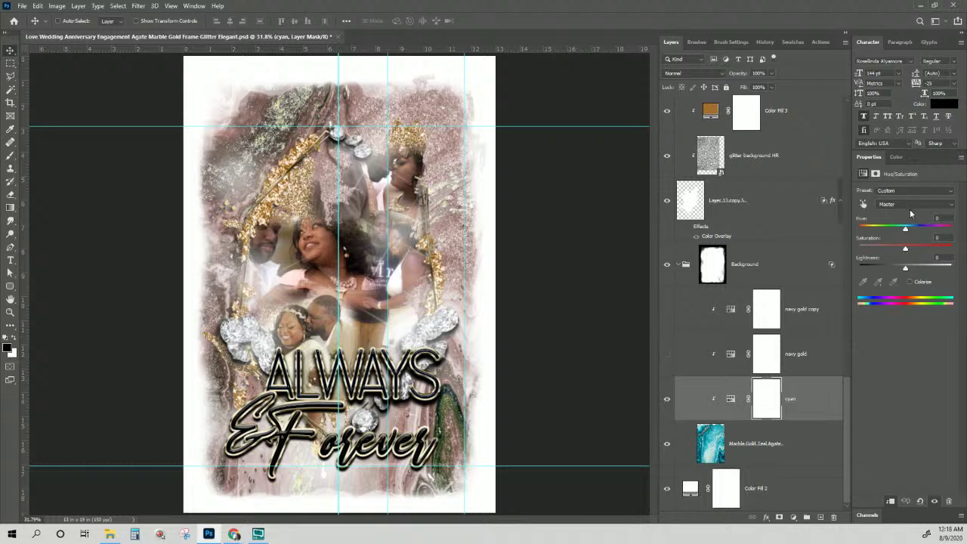
pyautogui.click(909, 206)
pyautogui.click(906, 250)
pyautogui.moveTo(907, 250); pyautogui.dragTo(677, 290)
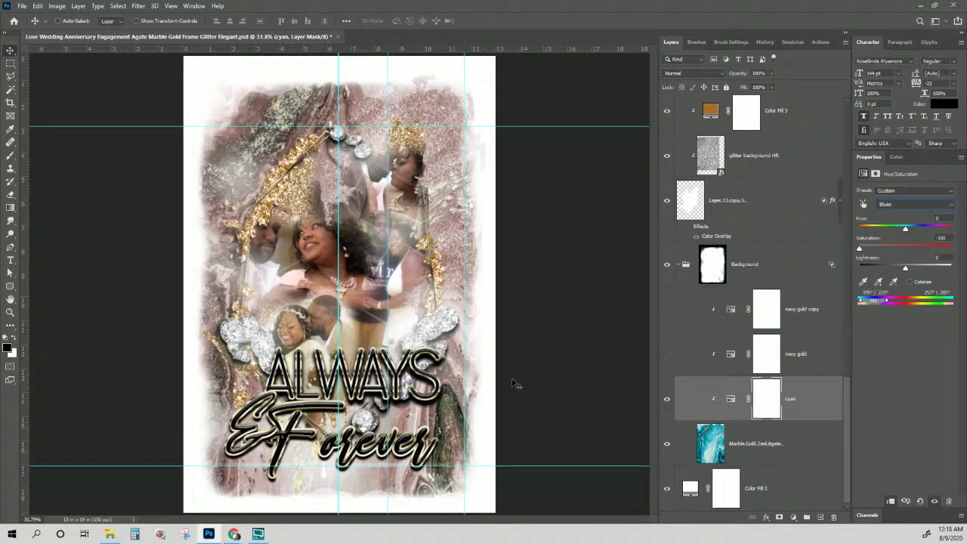
# Export the design for the web as a JPEG 500 px high, saved in the InnateLab Photoshop Templates folder.
pyautogui.click(23, 6)
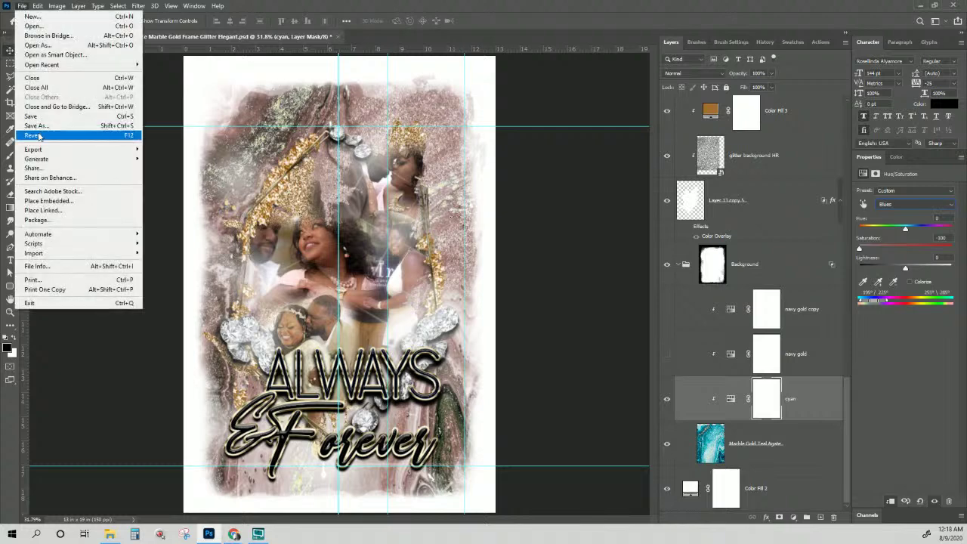
pyautogui.moveTo(38, 150)
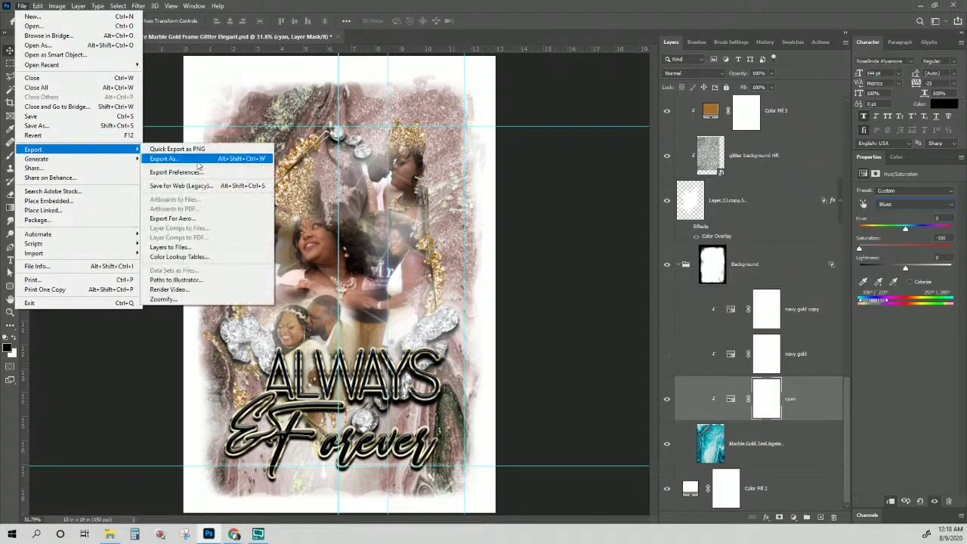
pyautogui.click(193, 186)
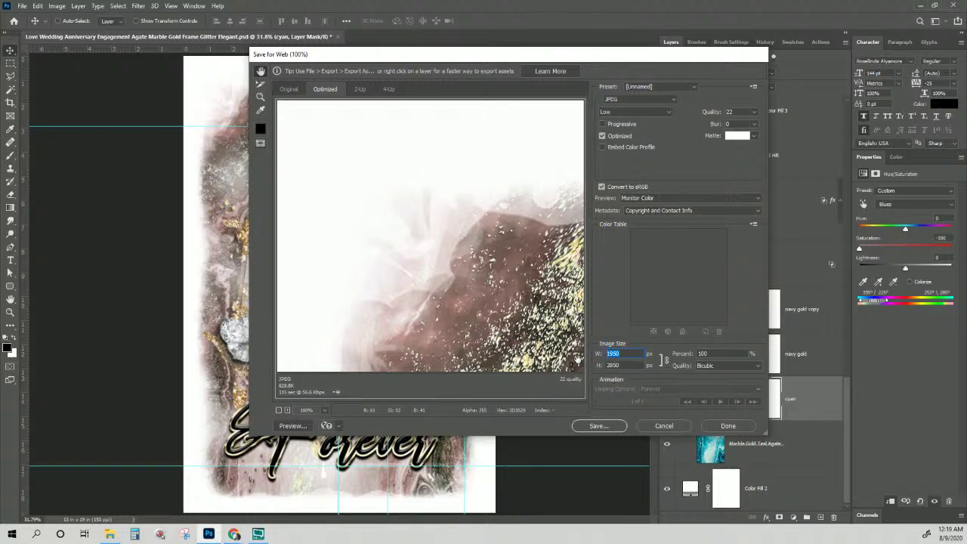
pyautogui.press('Tab')
pyautogui.write('500')
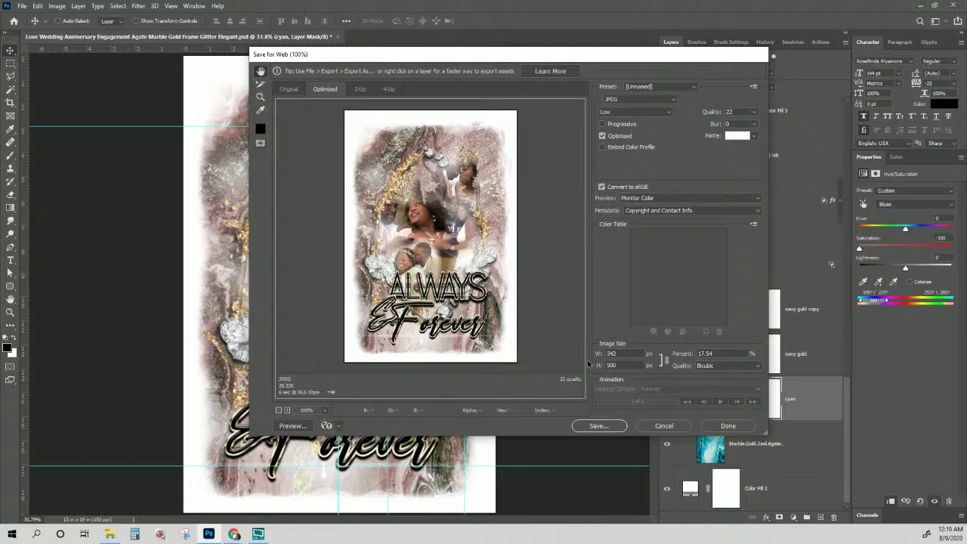
pyautogui.click(609, 428)
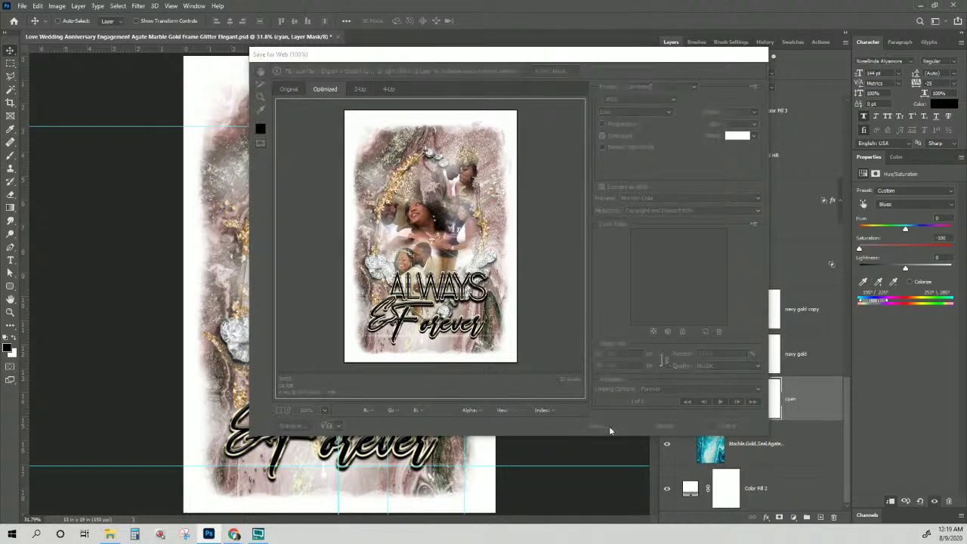
pyautogui.click(475, 248)
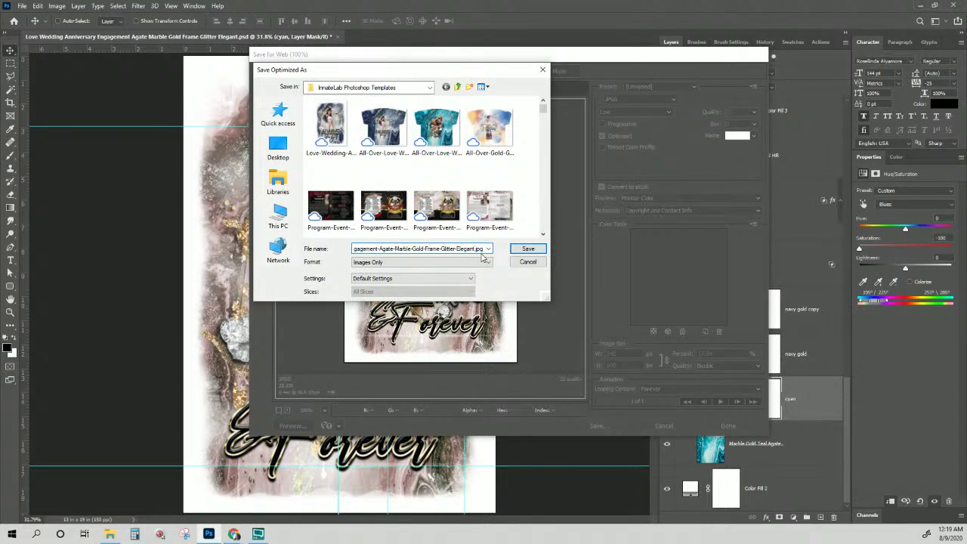
pyautogui.press('Return')
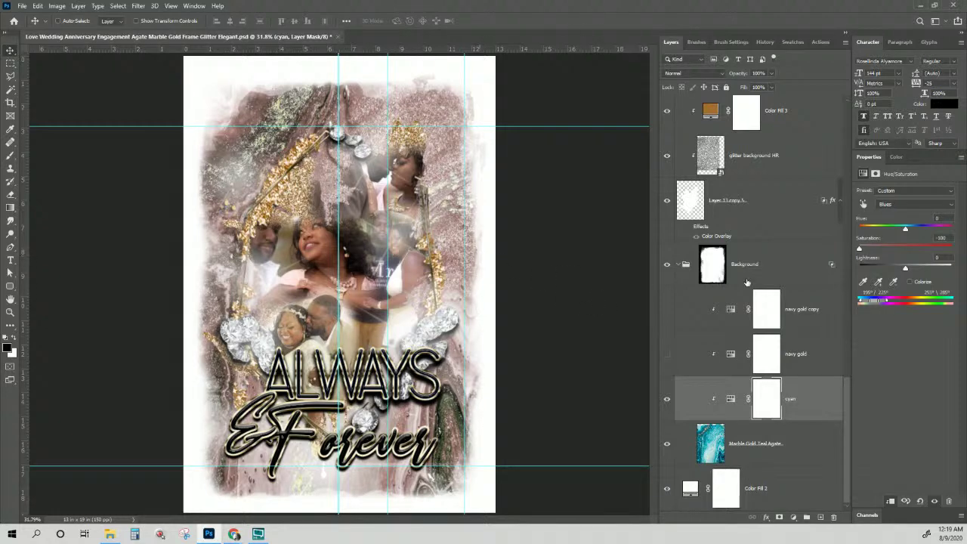
# Select the cut-out couple photo layer above the Gold Frame group and save the document.
pyautogui.scroll(10, 741, 283)
pyautogui.scroll(5, 744, 281)
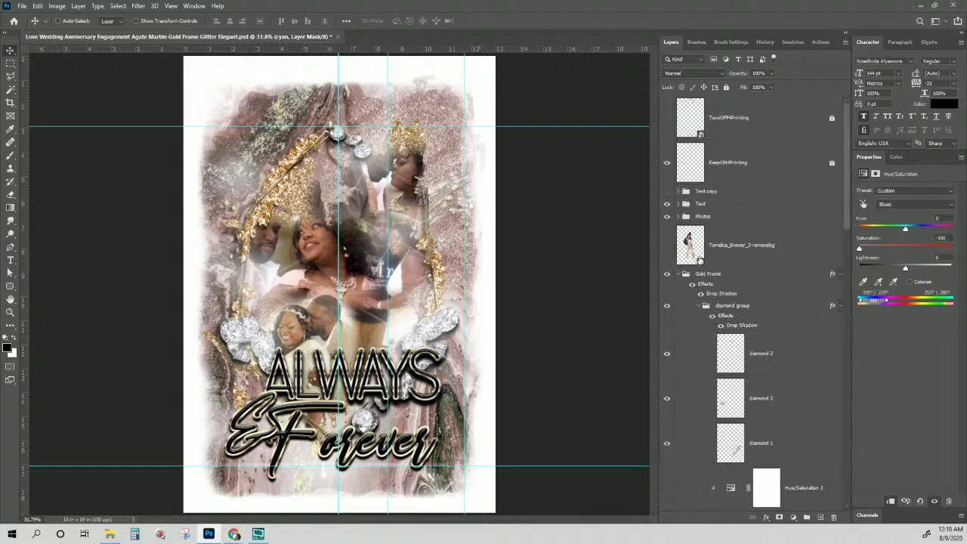
pyautogui.click(722, 254)
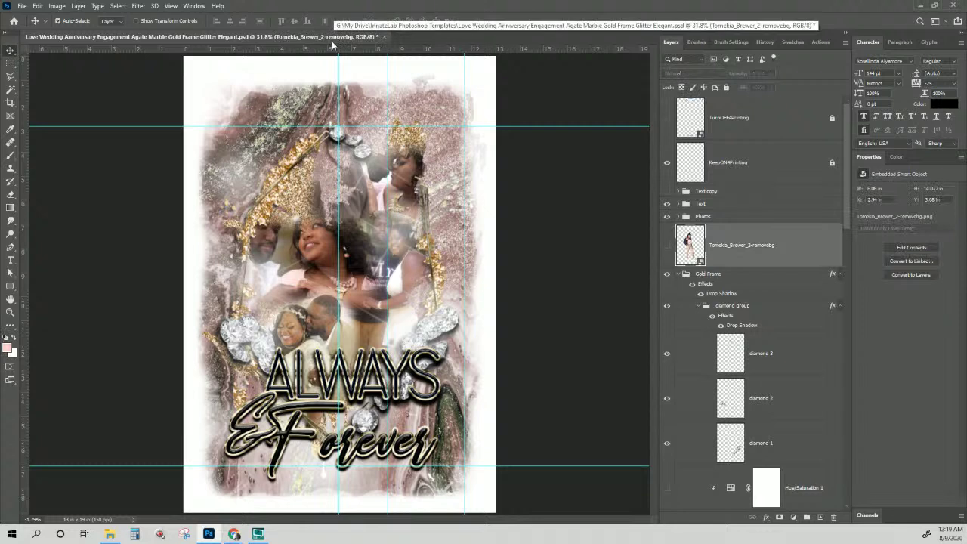
pyautogui.hotkey('ctrl', 's')
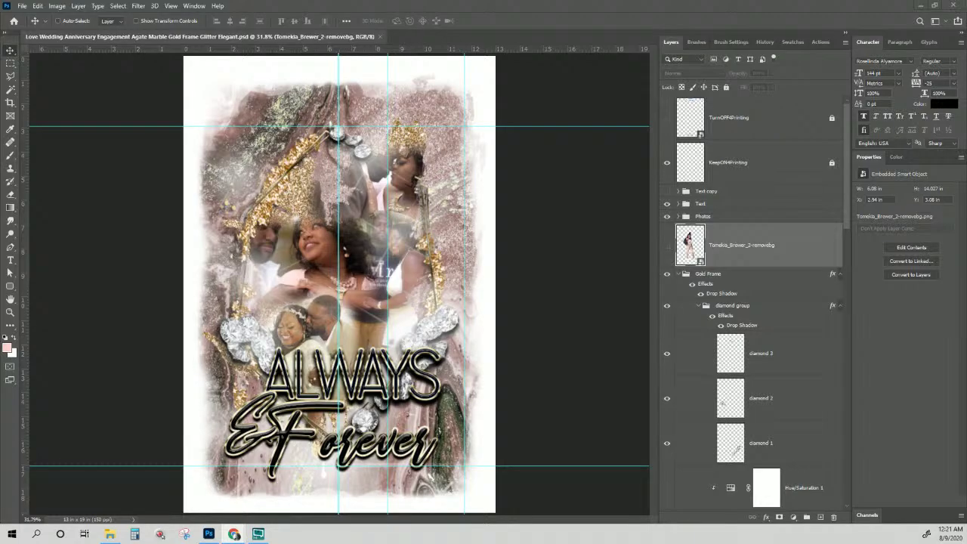
# Switch to the InnateLab YouTube channel in Chrome and search its videos for 9.99.
pyautogui.hotkey('alt', 'Tab')
pyautogui.click(661, 12)
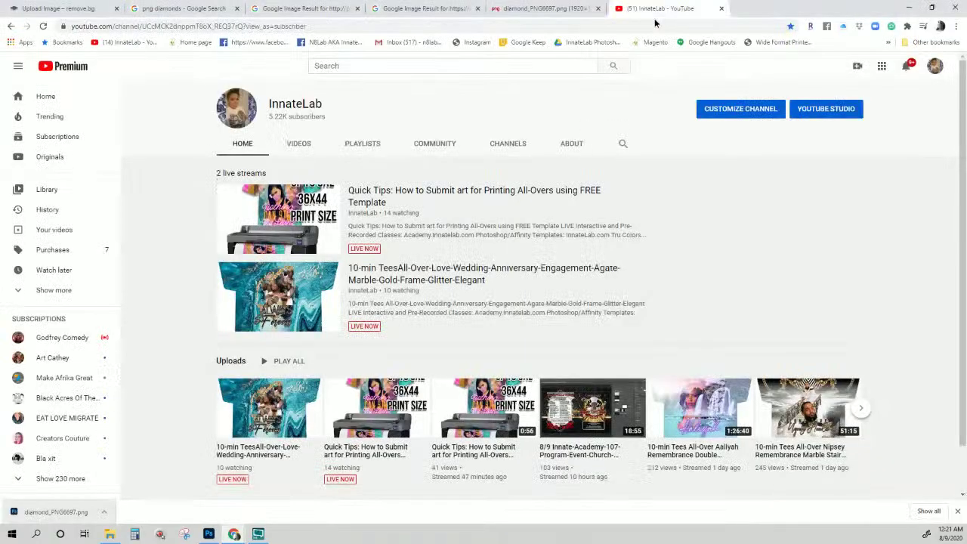
pyautogui.click(622, 143)
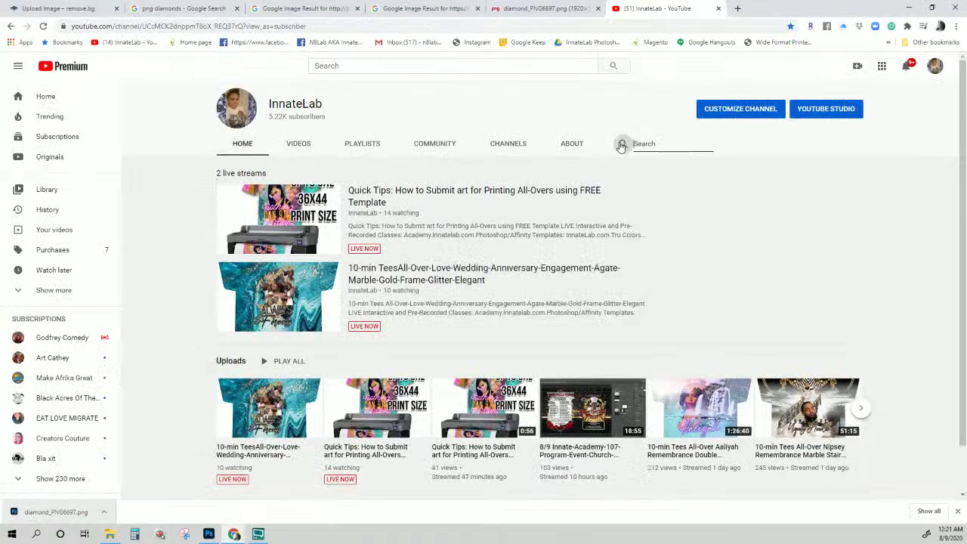
pyautogui.write('9.99')
pyautogui.press('Return')
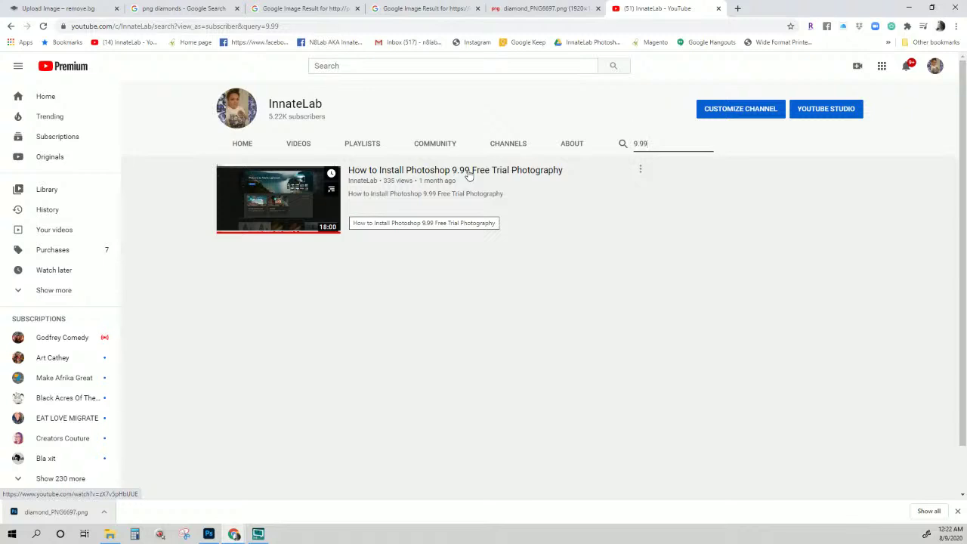
# Open the Innate Creatives Facebook group, filter its posts by the buddy topic and find the "Find a buddy below" post.
pyautogui.click(252, 43)
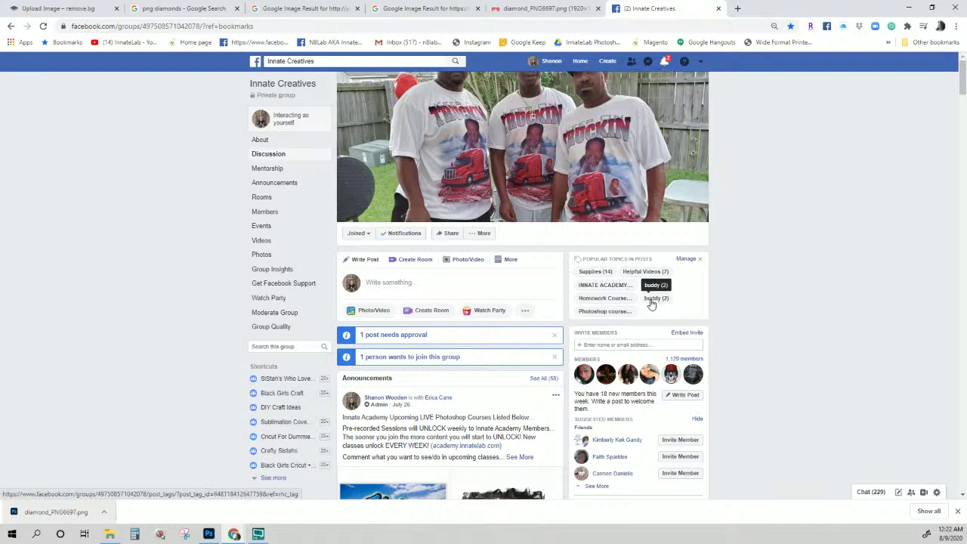
pyautogui.click(652, 300)
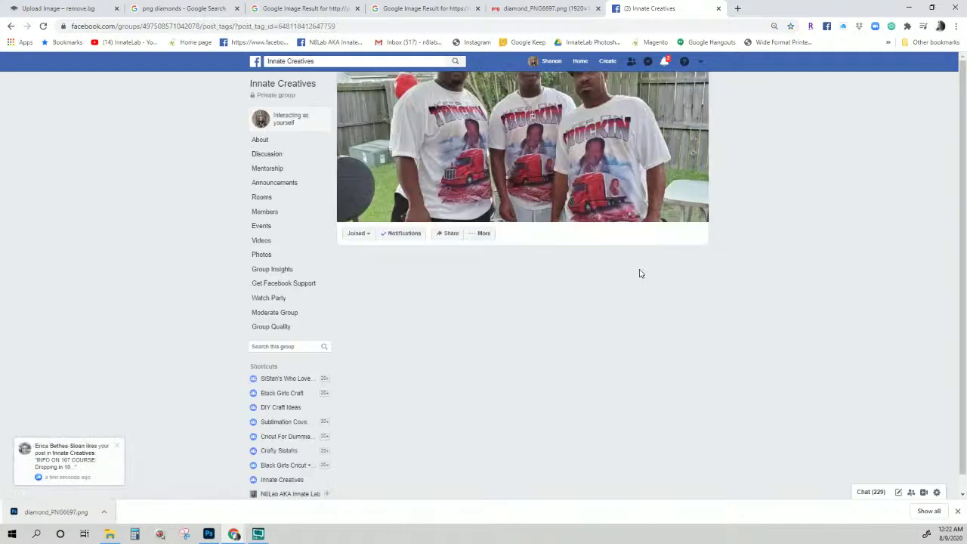
pyautogui.scroll(-3, 416, 330)
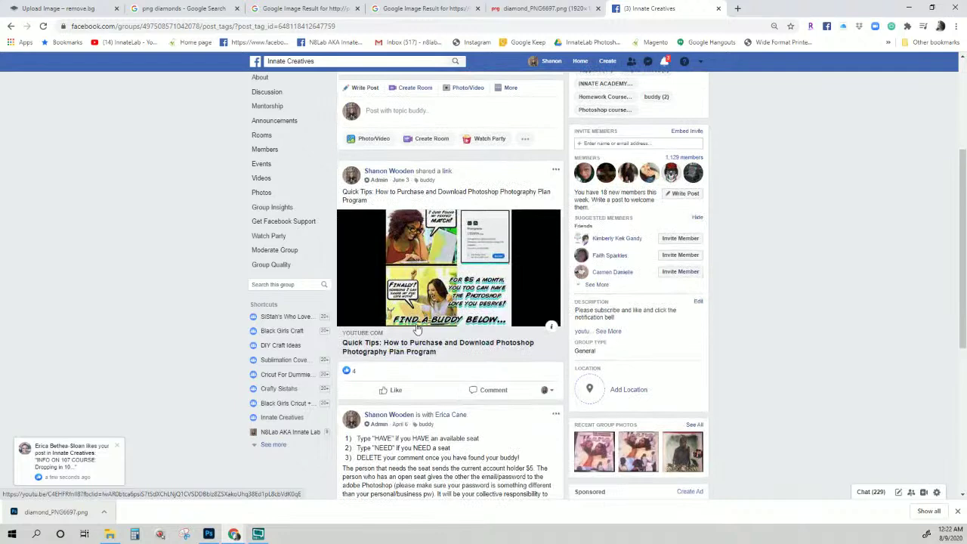
pyautogui.scroll(-4, 416, 329)
pyautogui.scroll(-1, 464, 287)
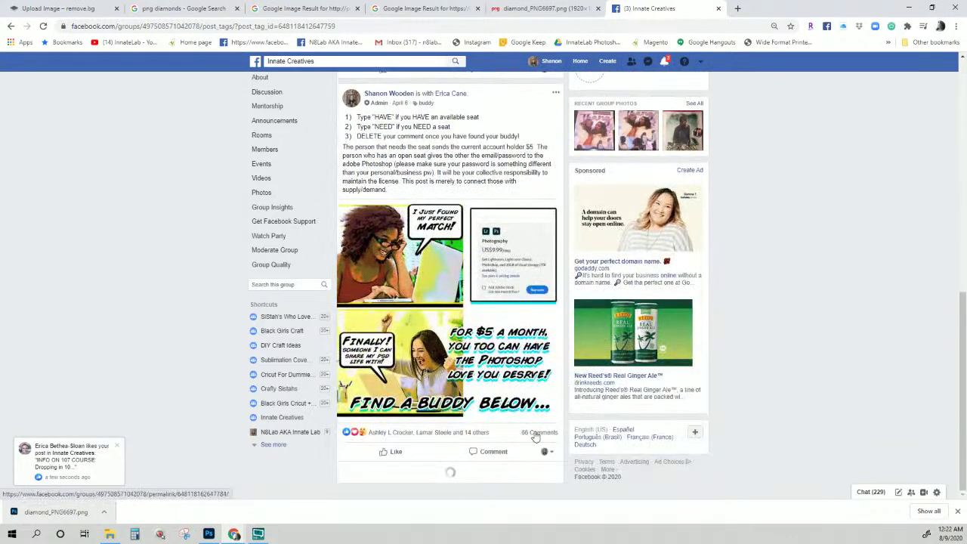
pyautogui.scroll(-2, 535, 435)
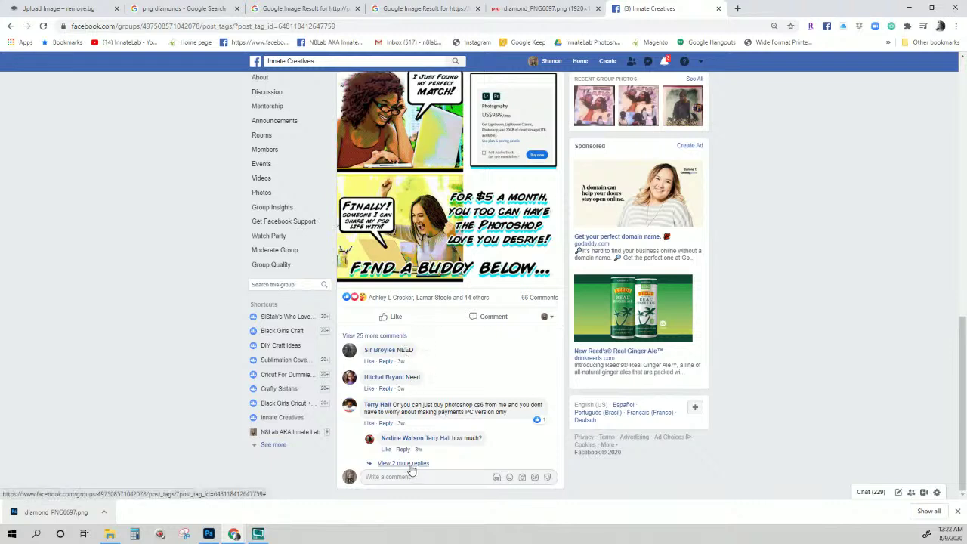
# Expand the hidden comments and replies on the buddy post and read through to the last one.
pyautogui.click(377, 336)
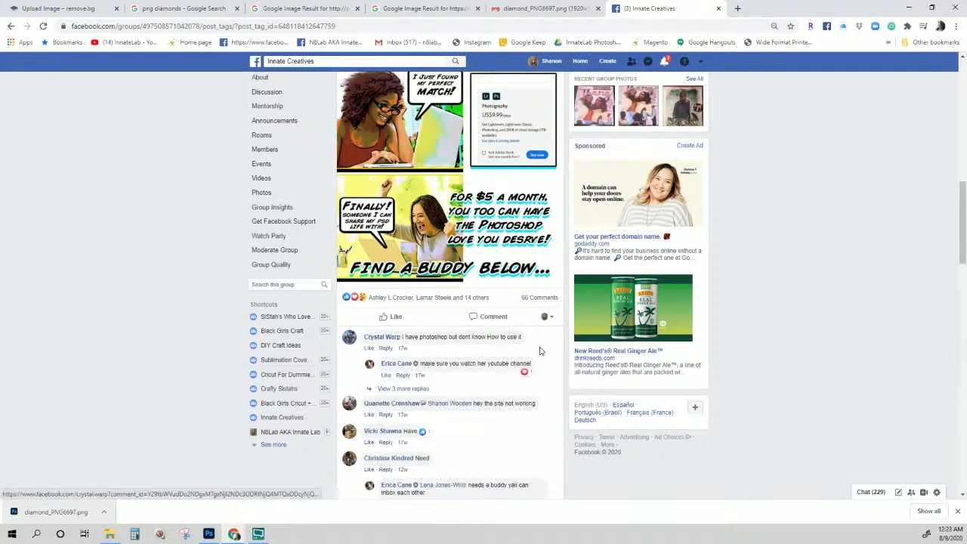
pyautogui.scroll(-5, 522, 344)
pyautogui.scroll(-15, 519, 343)
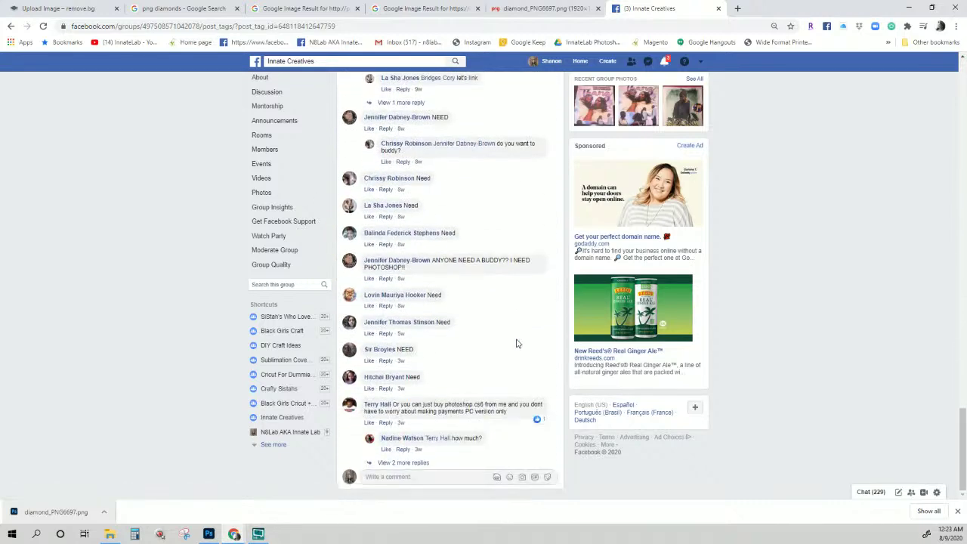
pyautogui.click(403, 463)
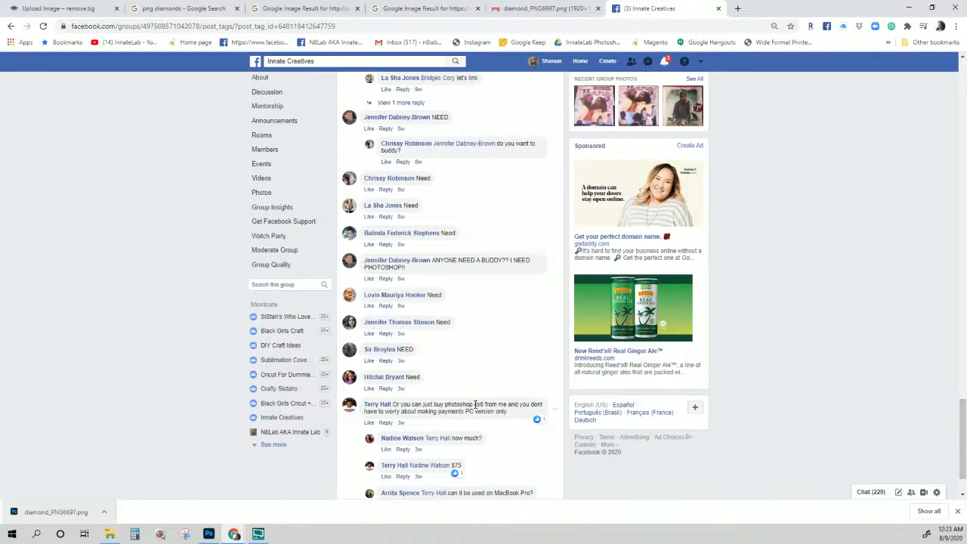
pyautogui.scroll(-1, 474, 405)
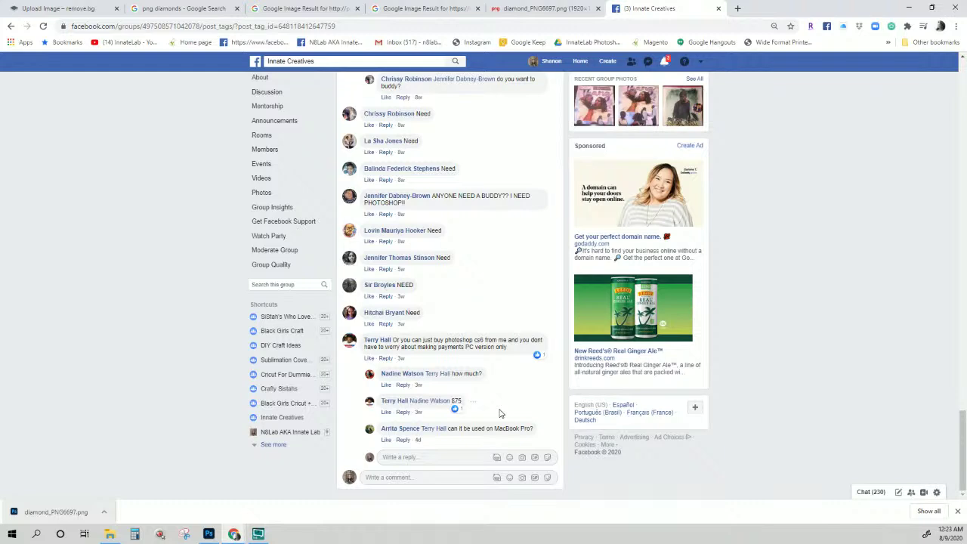
# Search Google for "photoshop cs6" in a new browser tab.
pyautogui.click(739, 9)
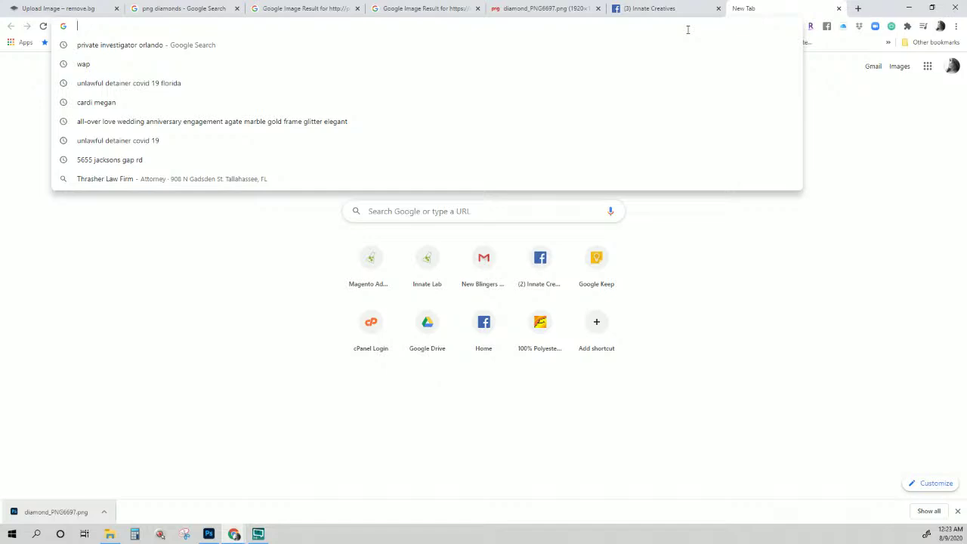
pyautogui.write('b')
pyautogui.press('BackSpace')
pyautogui.press('BackSpace')
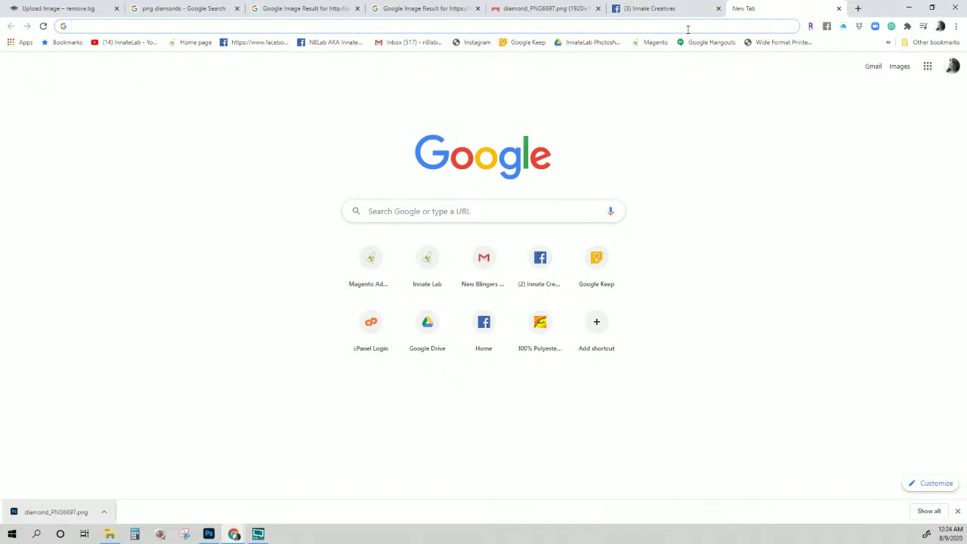
pyautogui.write('photo')
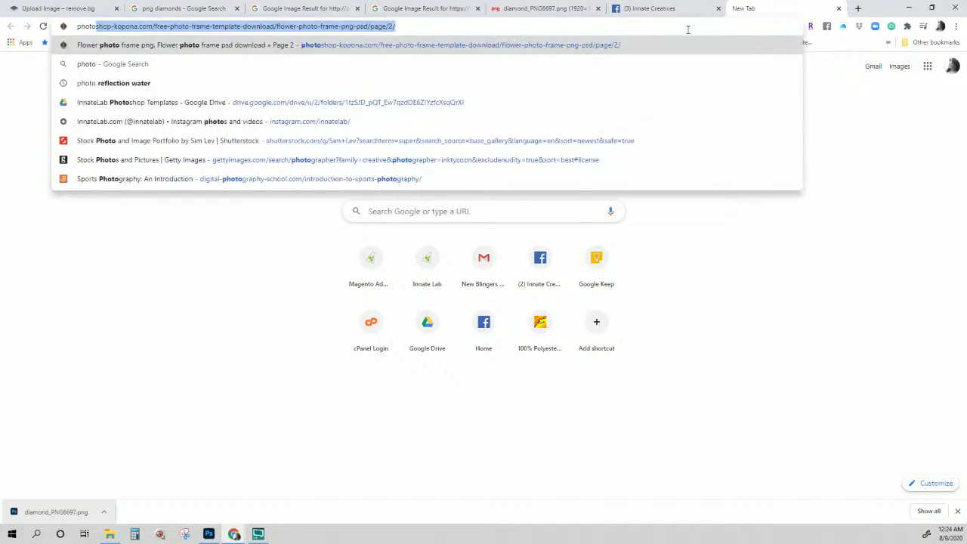
pyautogui.write('shop cs6')
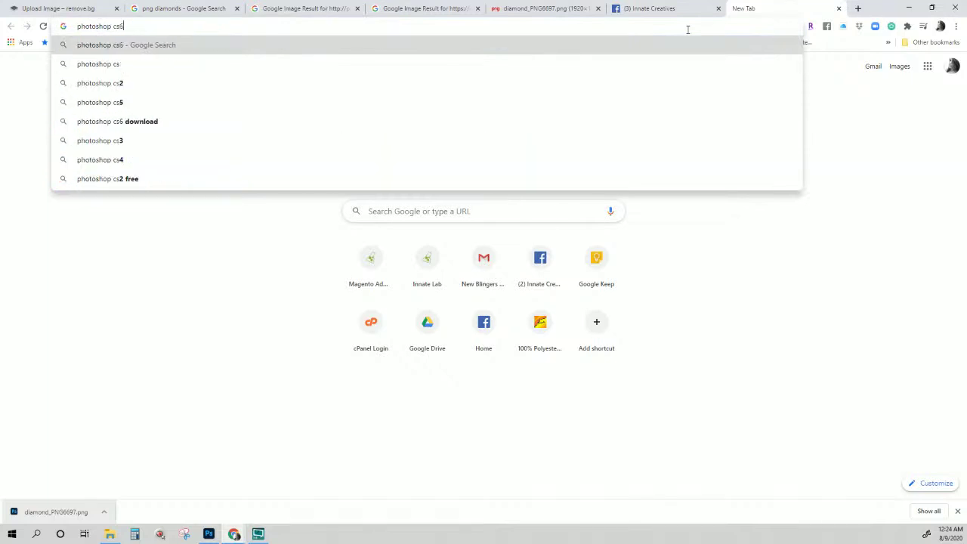
pyautogui.press('Return')
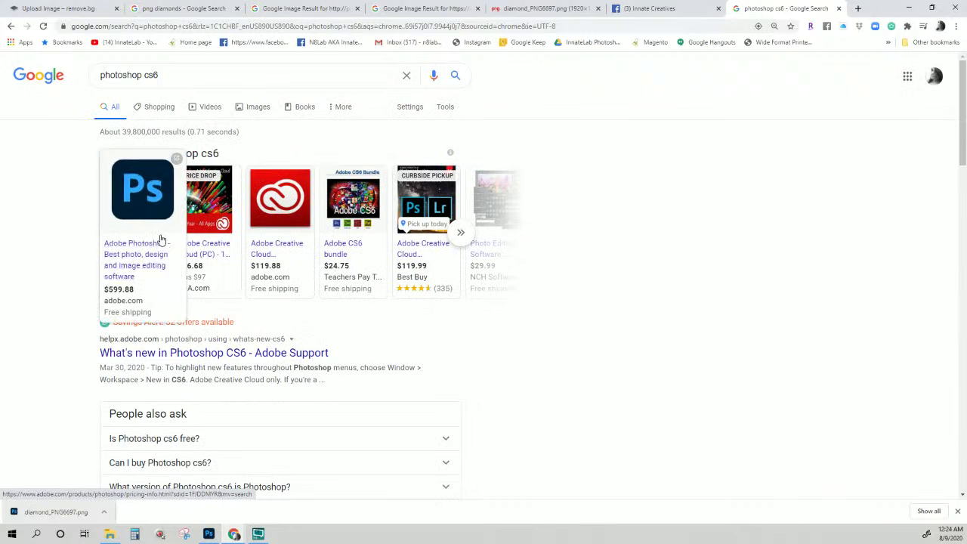
# Refine the Google search to "photoshop cs6 bonanza" and look through the results.
pyautogui.click(166, 79)
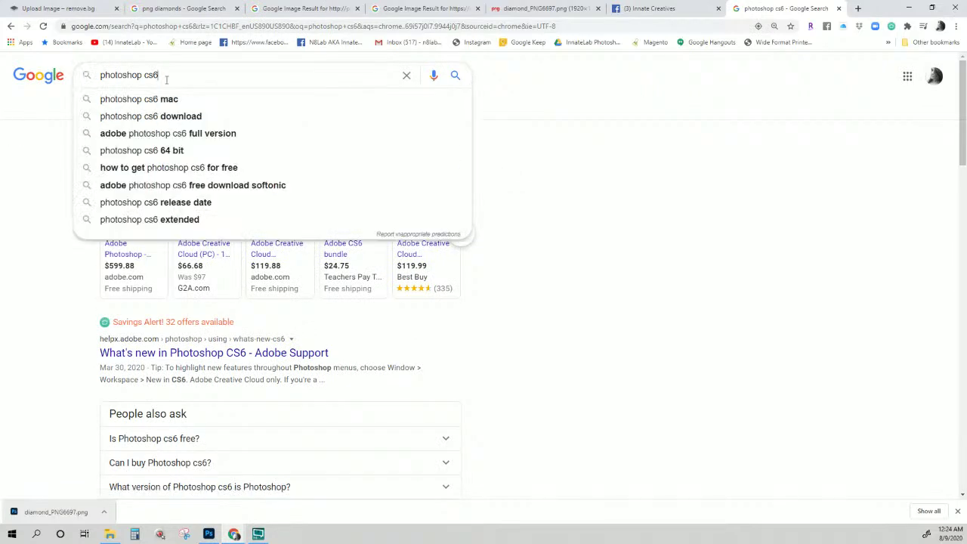
pyautogui.write('bonan')
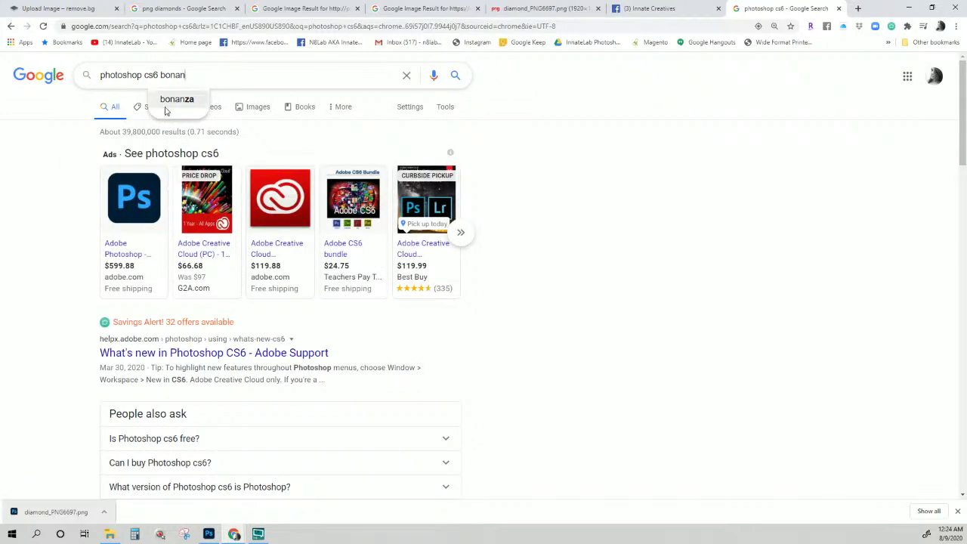
pyautogui.click(168, 105)
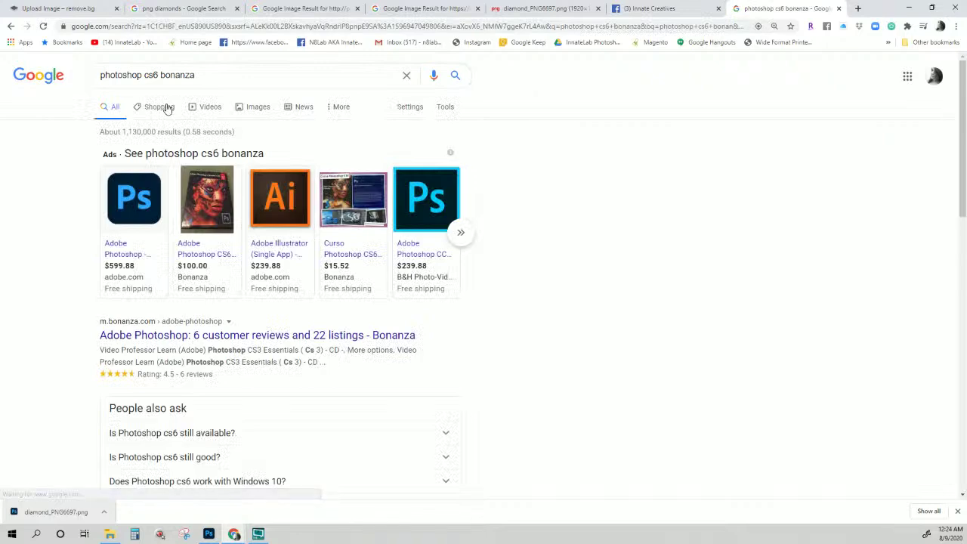
pyautogui.scroll(-2, 86, 217)
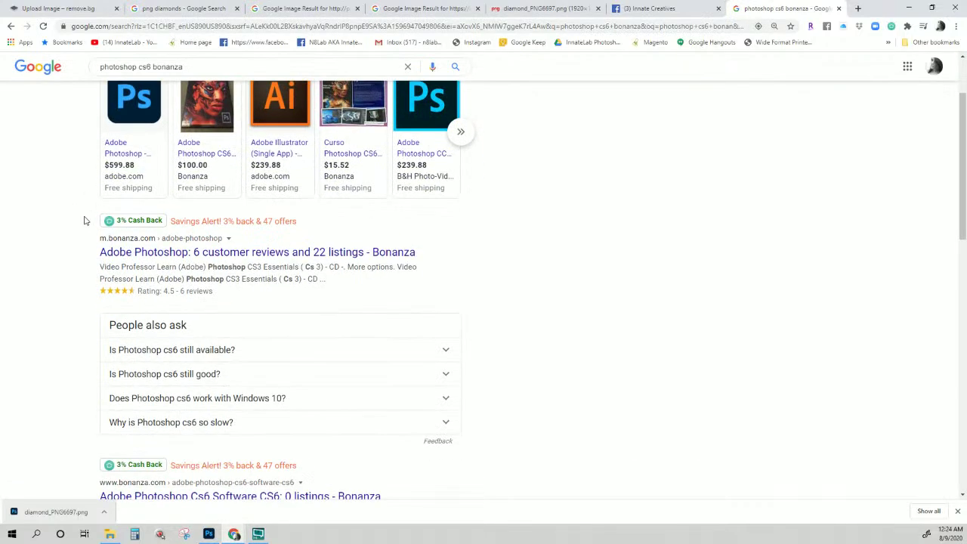
# Open Bonanza's "Adobe Photoshop Cs6 Software CS6" listing, dismiss the gift card pop-up and look through the catalog page.
pyautogui.click(142, 252)
pyautogui.scroll(-2, 146, 257)
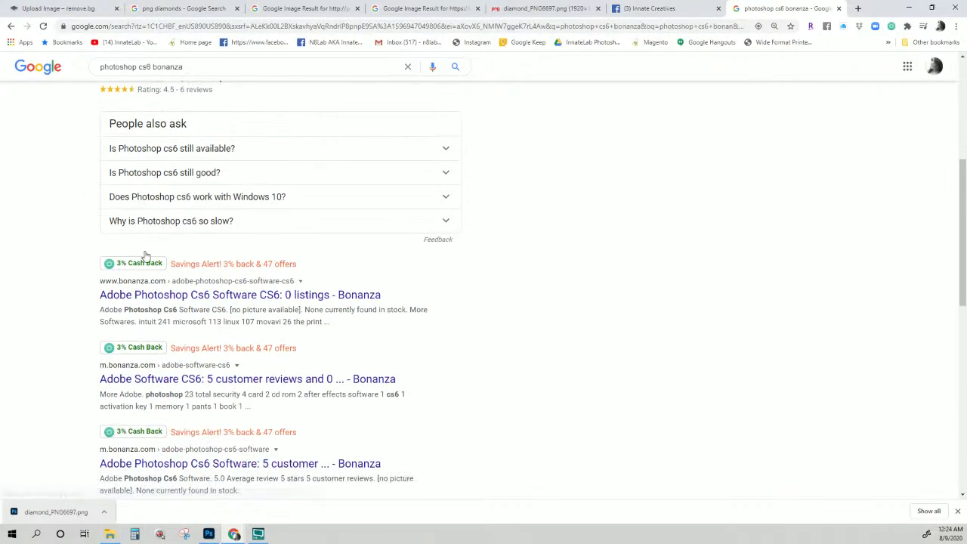
pyautogui.click(157, 298)
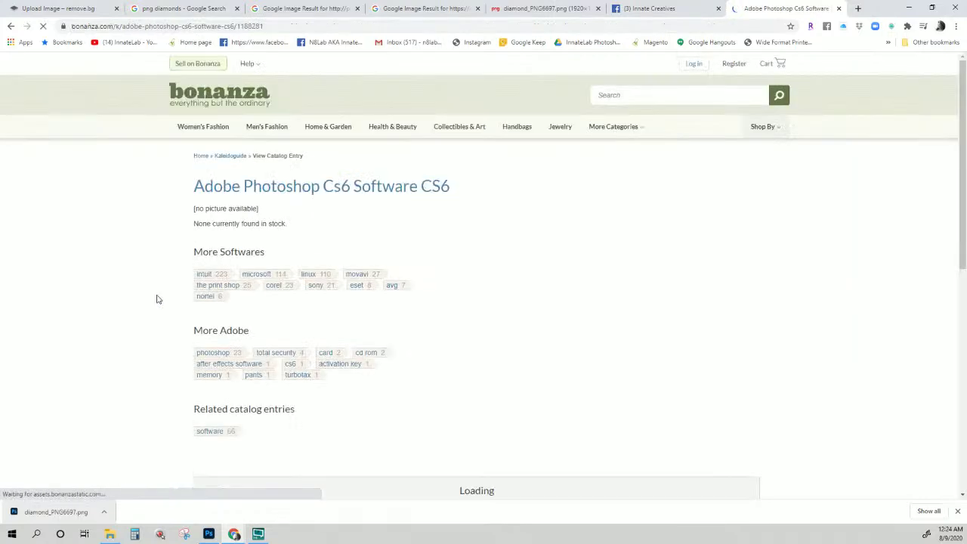
pyautogui.scroll(-3, 264, 283)
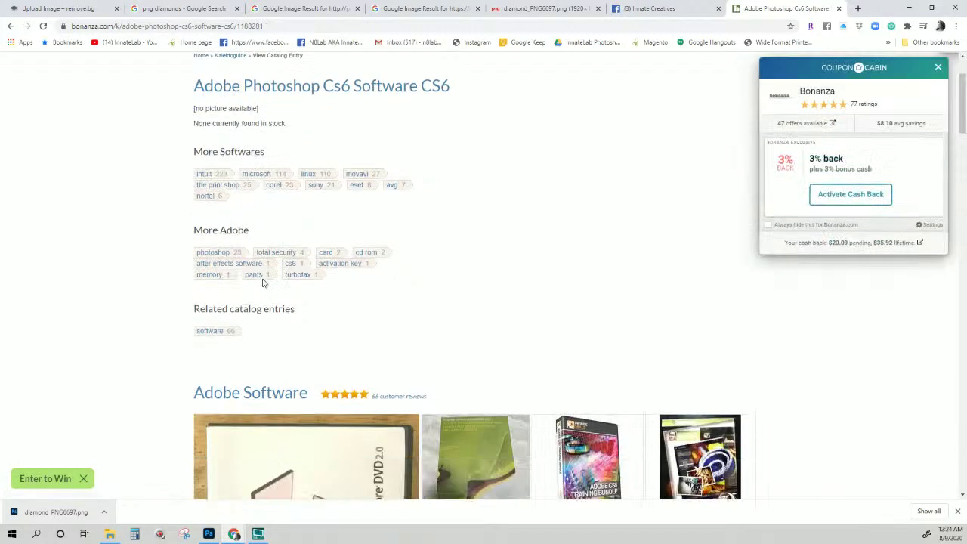
pyautogui.scroll(3, 264, 283)
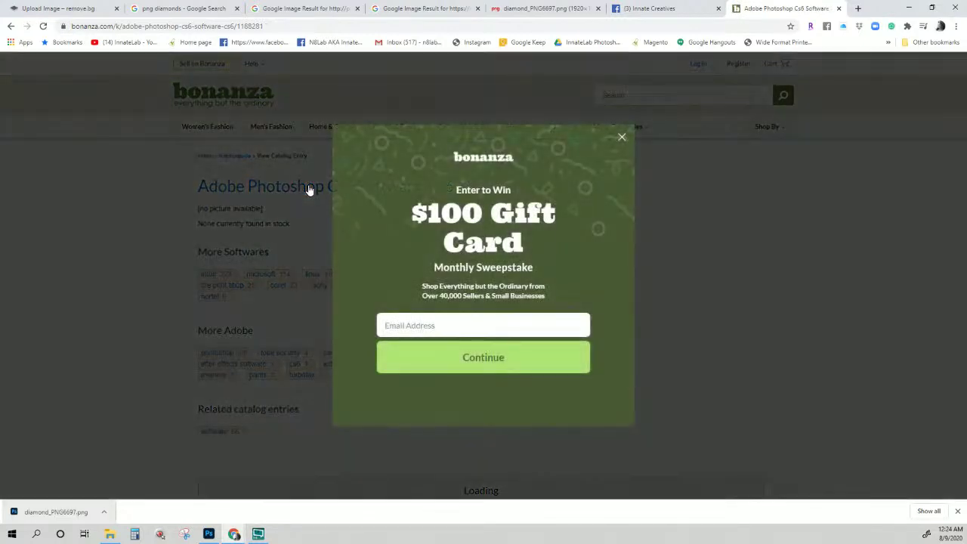
pyautogui.click(621, 138)
pyautogui.click(603, 99)
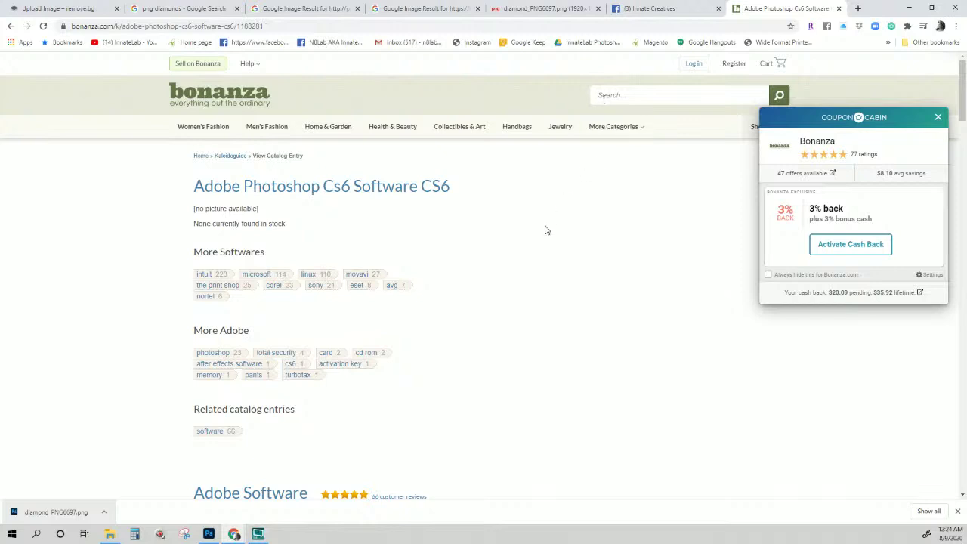
pyautogui.scroll(-4, 554, 216)
pyautogui.scroll(1, 519, 250)
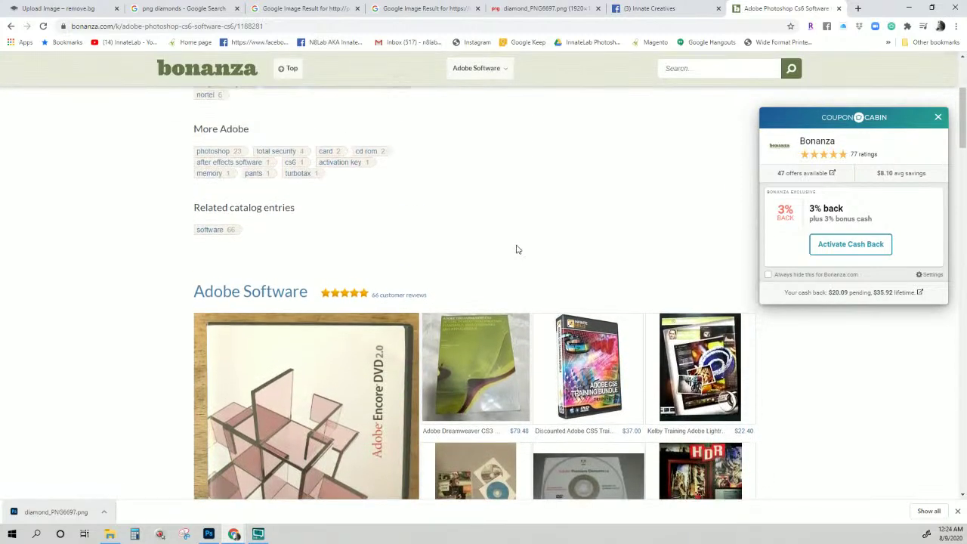
pyautogui.scroll(3, 517, 249)
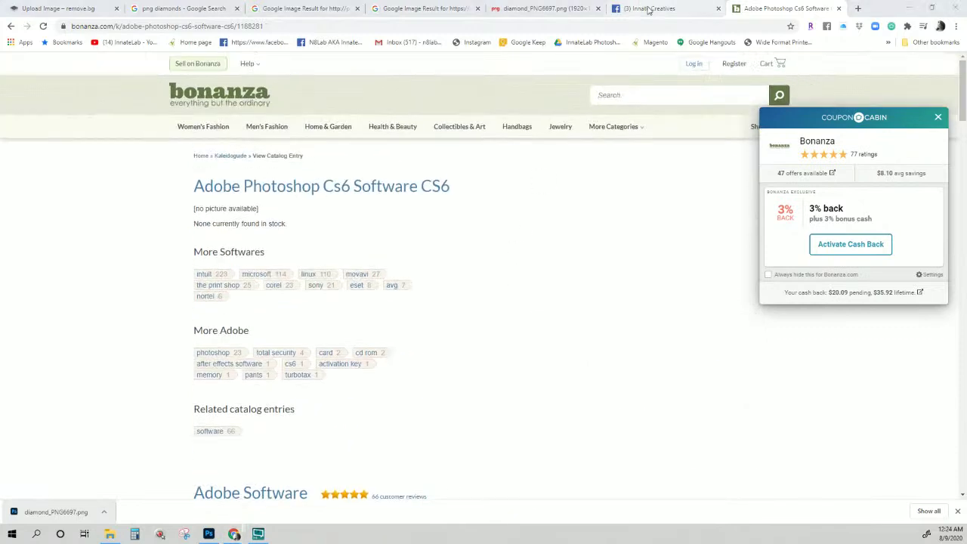
# Revisit the Innate Creatives group briefly, then close the DLPNG loose diamonds image result and the Bonanza page.
pyautogui.click(648, 11)
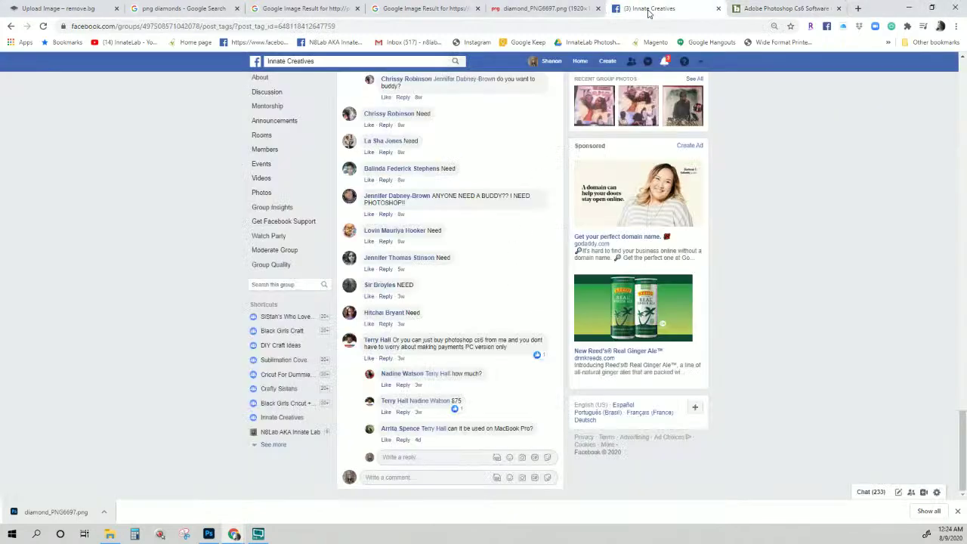
pyautogui.click(785, 9)
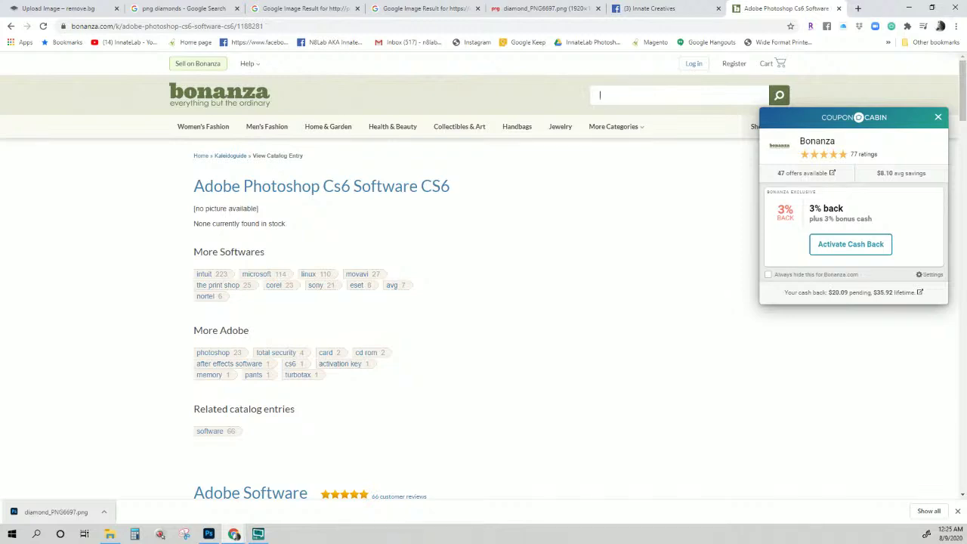
pyautogui.click(427, 10)
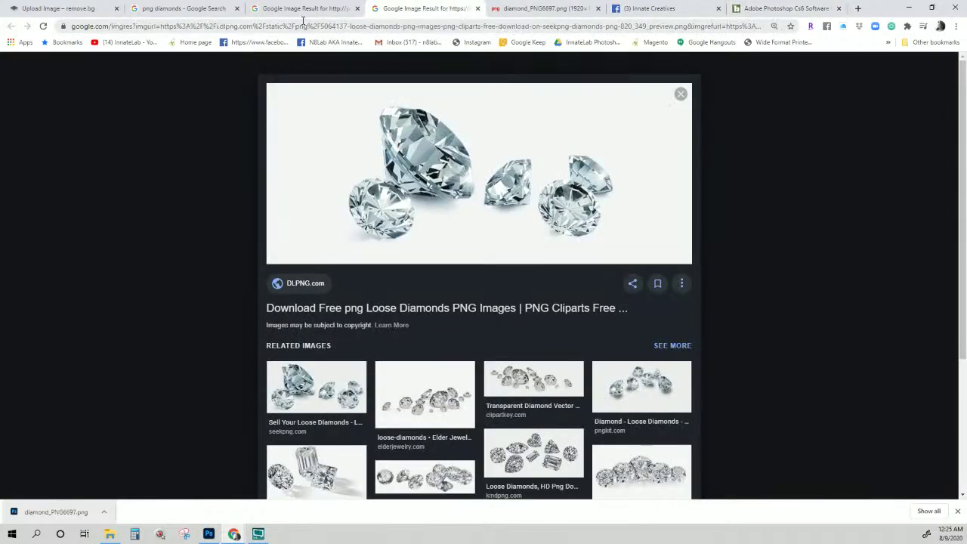
pyautogui.click(478, 9)
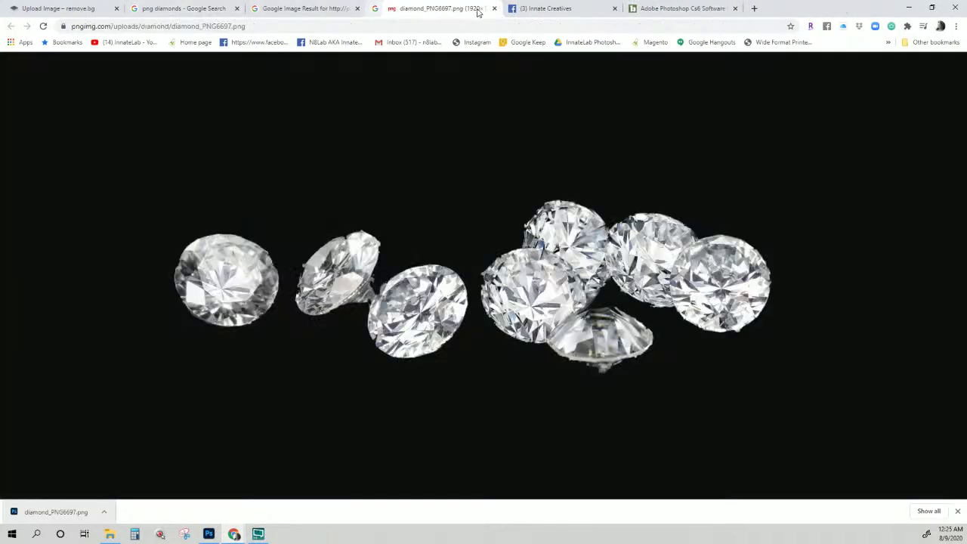
pyautogui.click(668, 11)
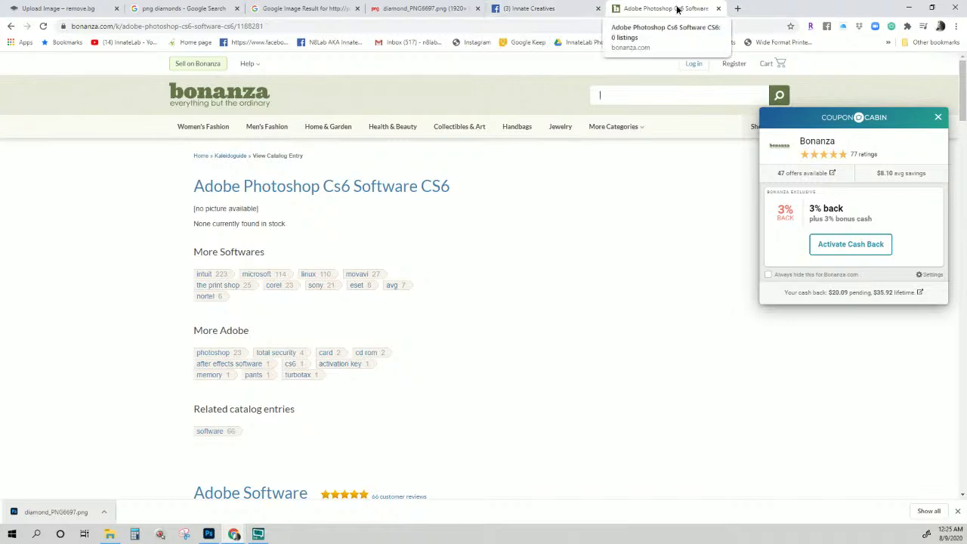
pyautogui.click(717, 10)
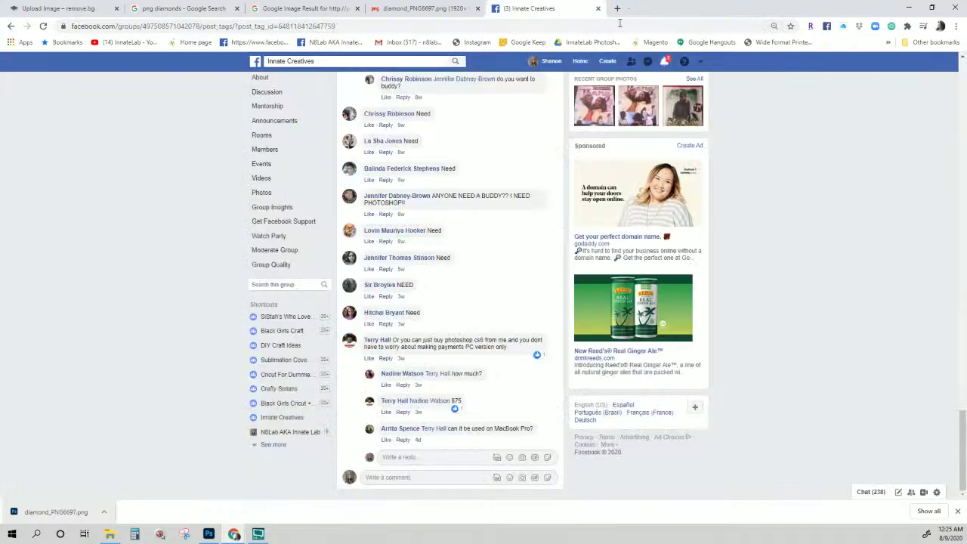
# Skim back up through the buddy post's comments and open the Facebook notifications.
pyautogui.scroll(2, 482, 249)
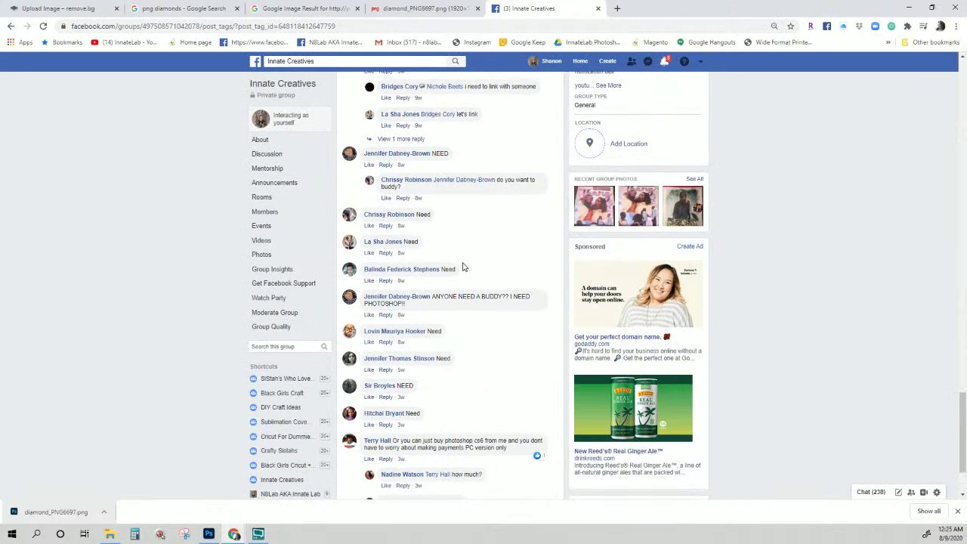
pyautogui.scroll(-2, 464, 268)
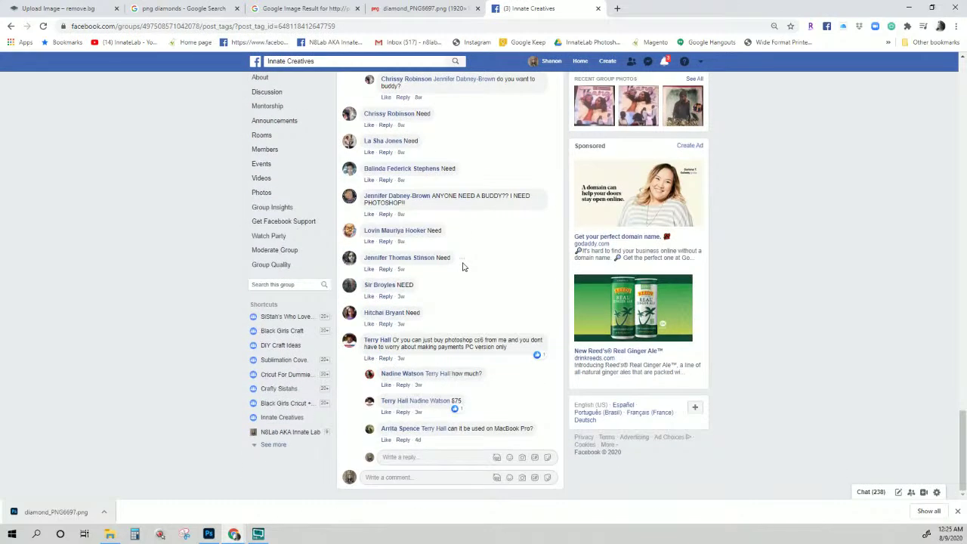
pyautogui.scroll(3, 529, 251)
pyautogui.scroll(5, 534, 250)
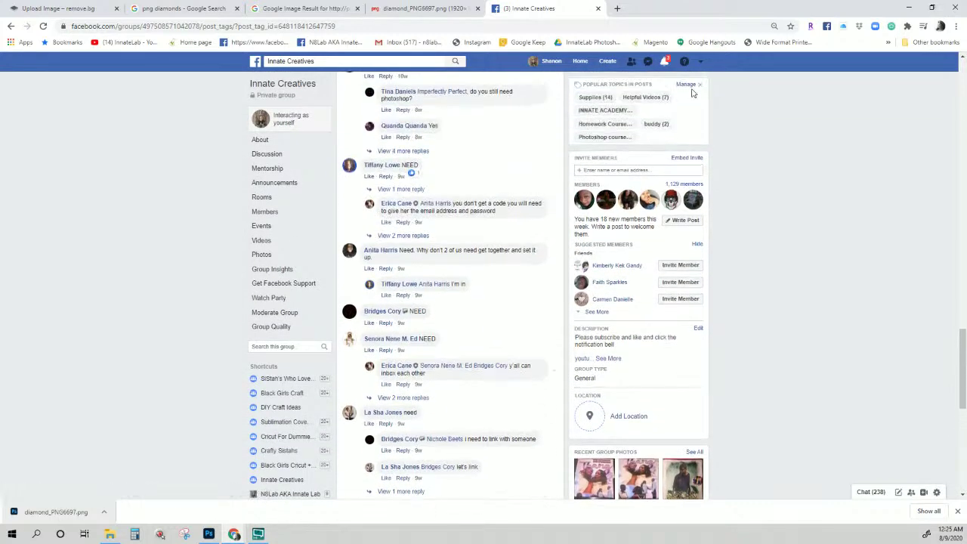
pyautogui.click(665, 64)
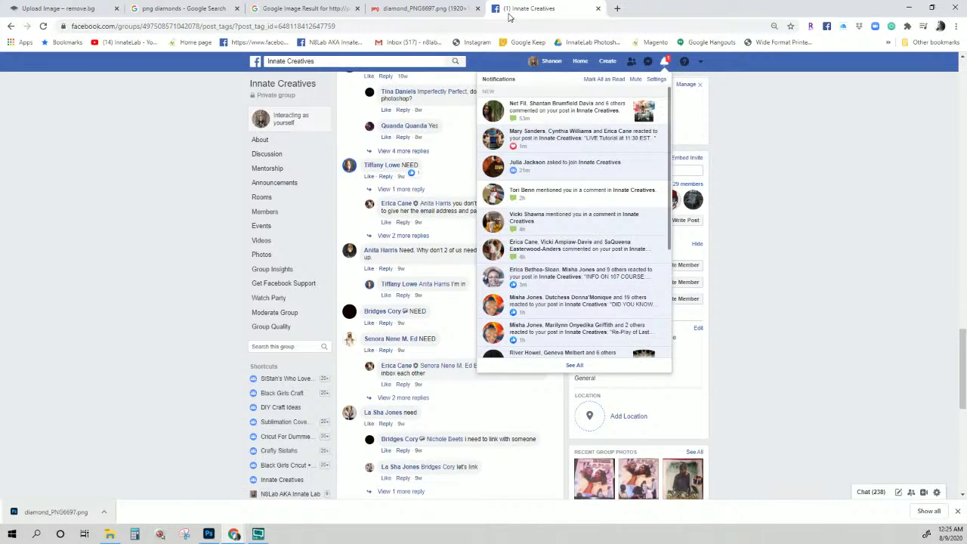
# Close the diamond_PNG6697.png image, the remaining Google image result and the "png diamonds" search pages.
pyautogui.click(477, 9)
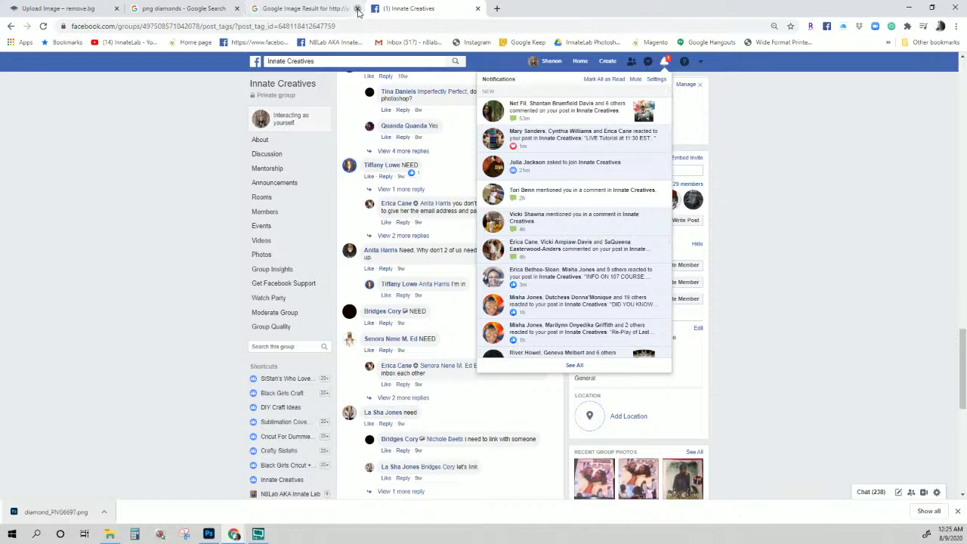
pyautogui.click(356, 8)
pyautogui.click(230, 11)
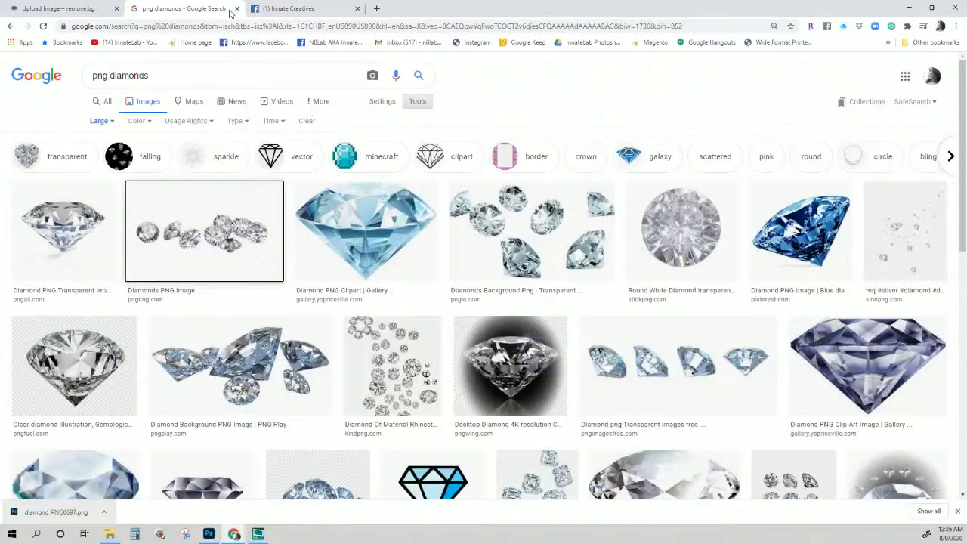
pyautogui.click(237, 9)
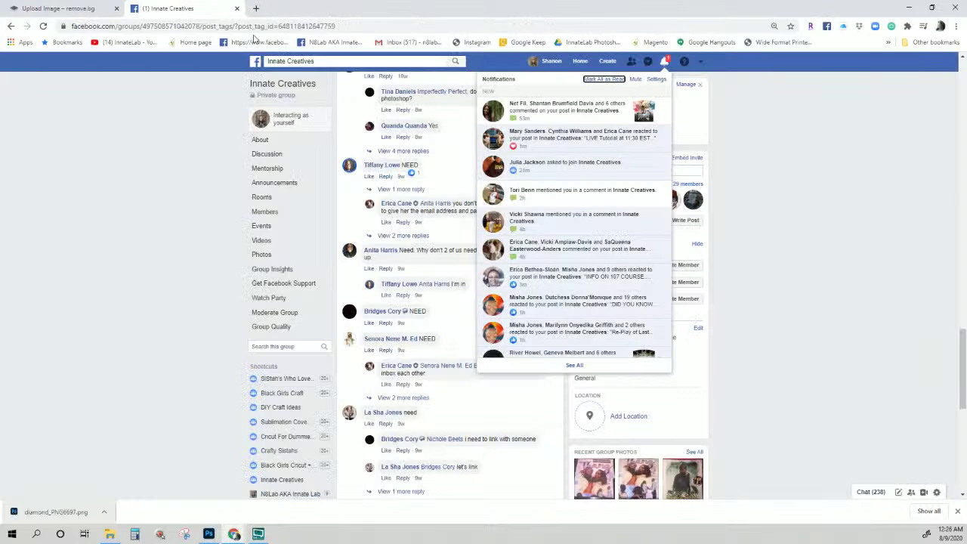
# Search Google for "photoshop" in a new browser tab and open Adobe's Photoshop product page.
pyautogui.click(255, 8)
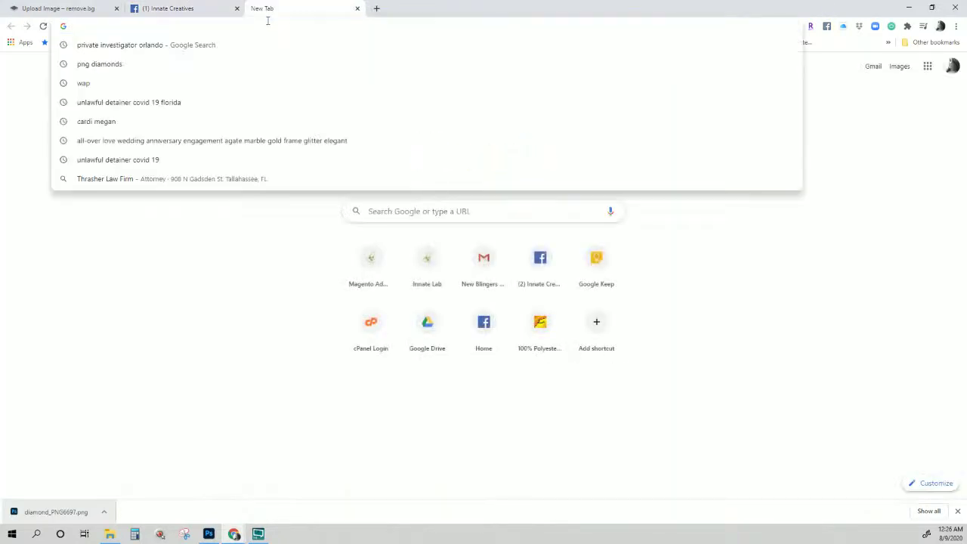
pyautogui.write('photoshop')
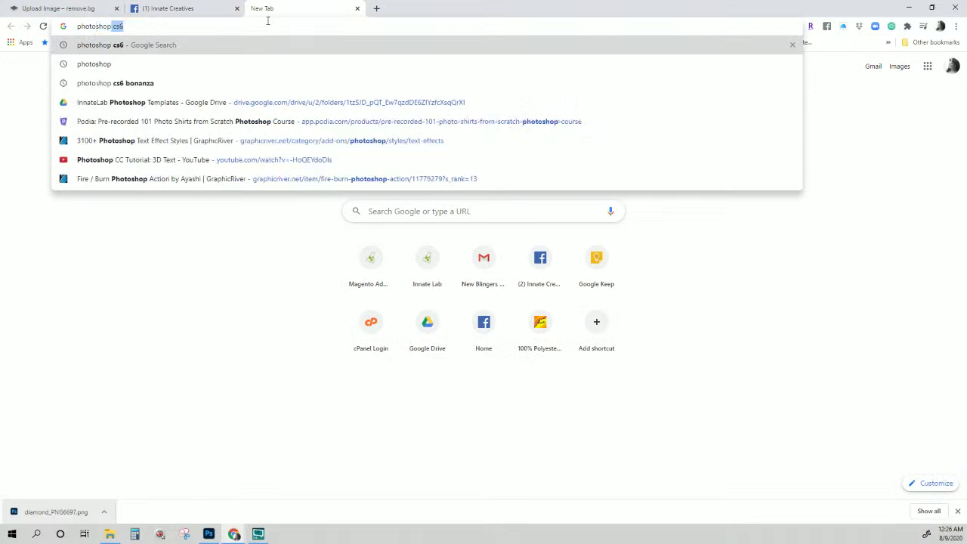
pyautogui.press('Delete')
pyautogui.press('Return')
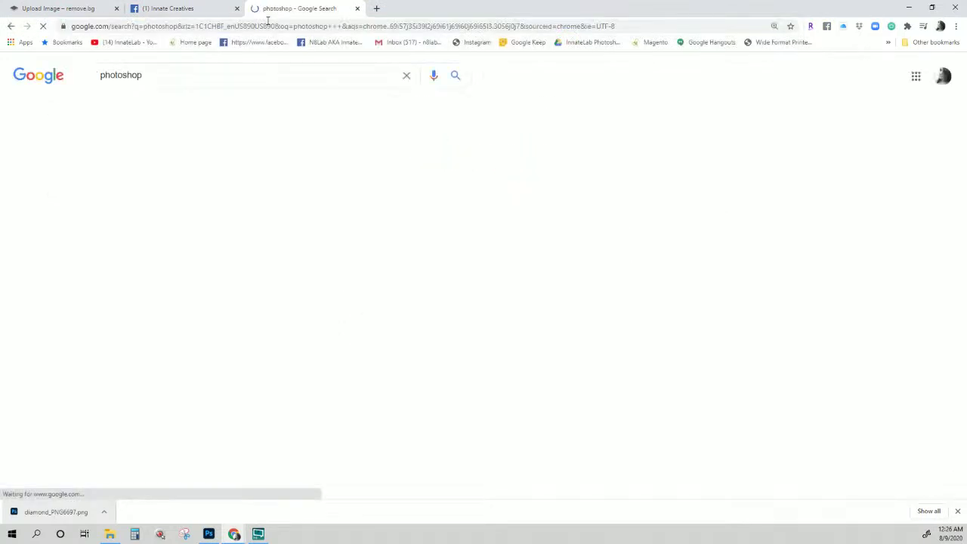
pyautogui.scroll(-3, 139, 190)
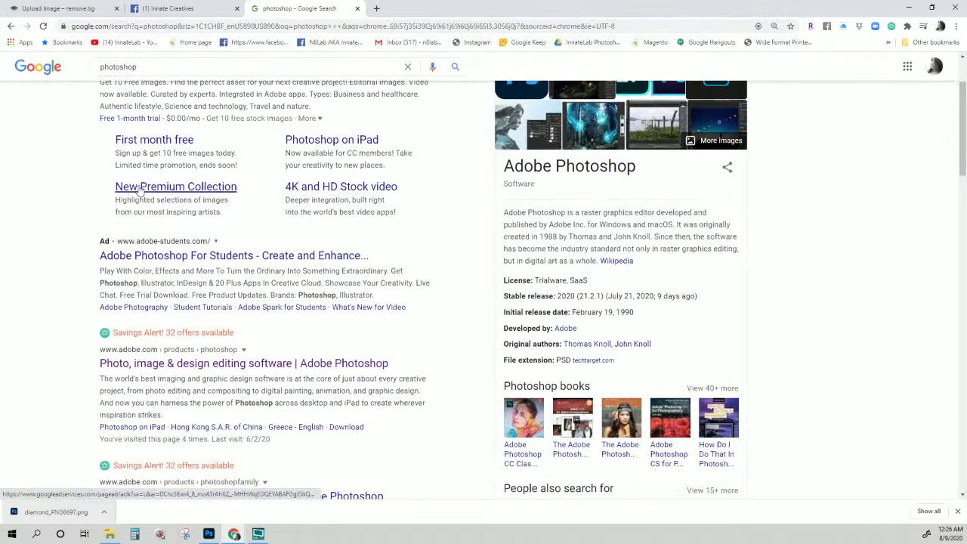
pyautogui.click(186, 315)
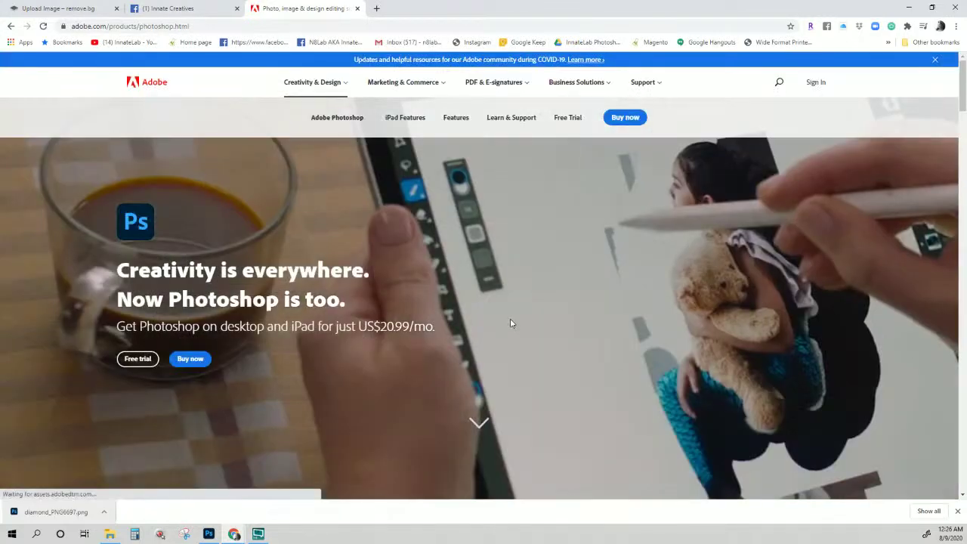
# Look over Adobe's Photoshop product page and open the Creative Cloud Plans & Pricing page for individuals.
pyautogui.scroll(-2, 508, 321)
pyautogui.scroll(1, 509, 321)
pyautogui.scroll(-2, 508, 321)
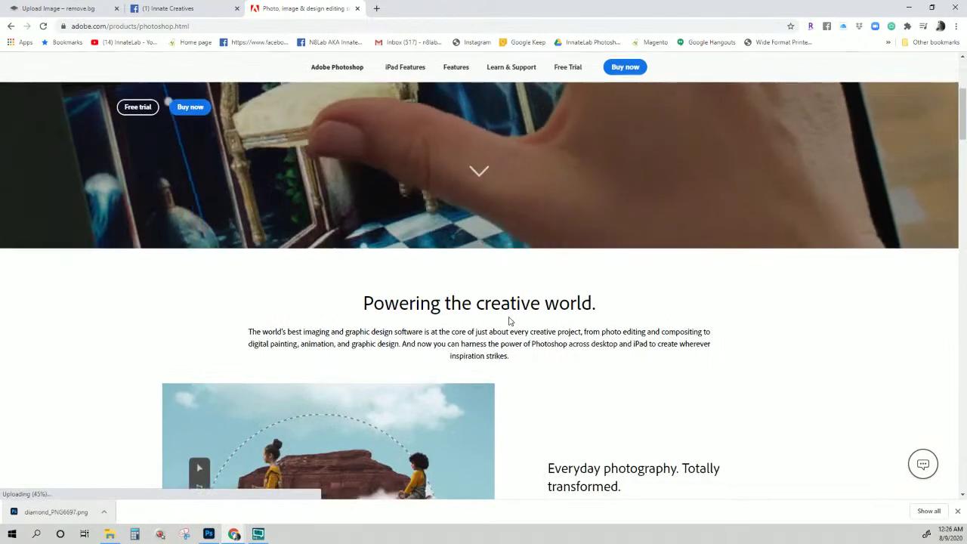
pyautogui.scroll(-10, 631, 164)
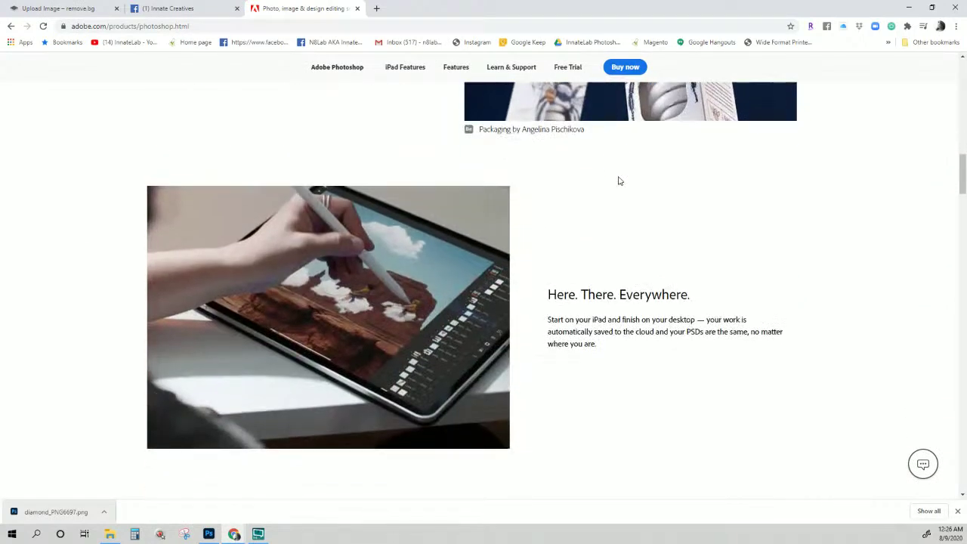
pyautogui.click(627, 68)
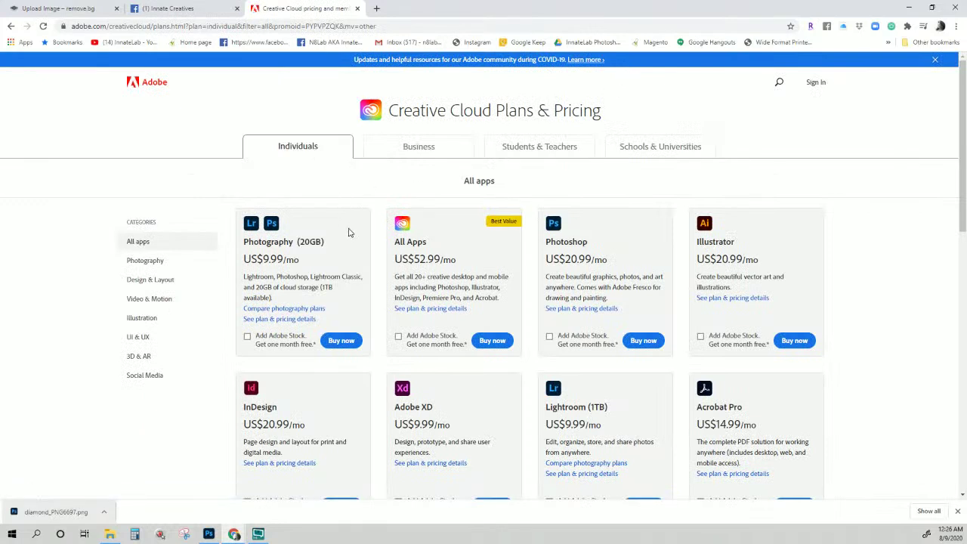
# Highlight the names and monthly prices of the Photography (20GB) plan and the single-app Photoshop plan.
pyautogui.moveTo(300, 241); pyautogui.dragTo(242, 259)
pyautogui.click(607, 263)
pyautogui.moveTo(608, 262); pyautogui.dragTo(546, 239)
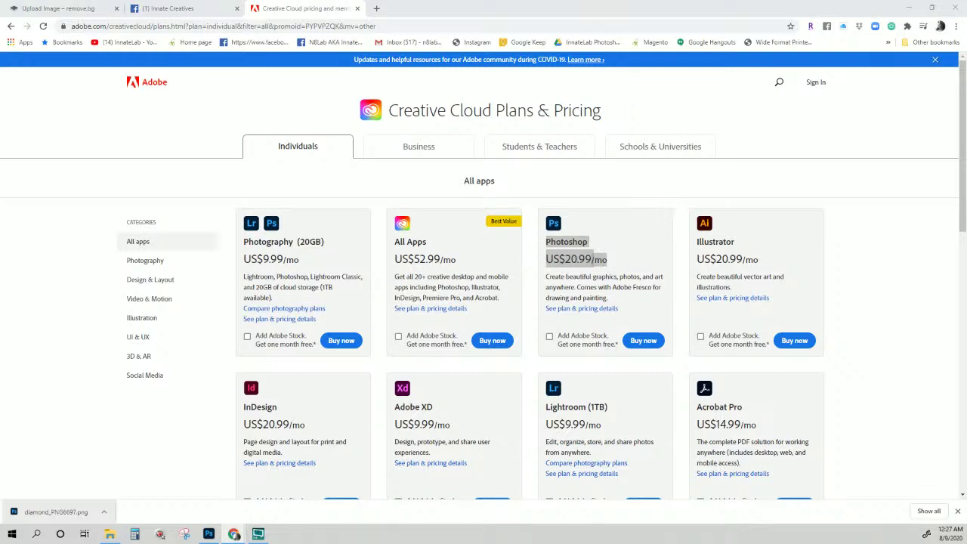
# Switch to Photoshop and look through the layers of the ALWAYS & Forever anniversary design.
pyautogui.click(212, 536)
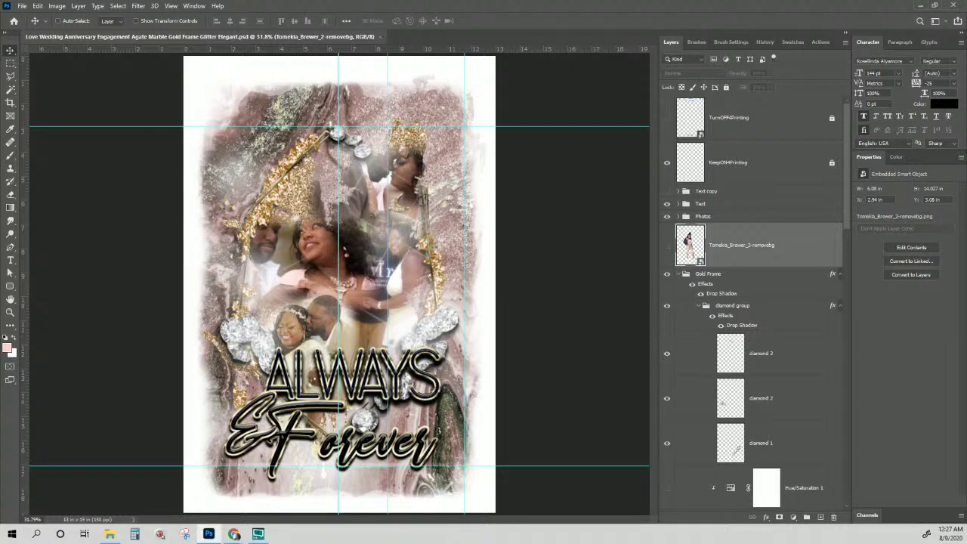
pyautogui.hotkey('alt', 'Tab')
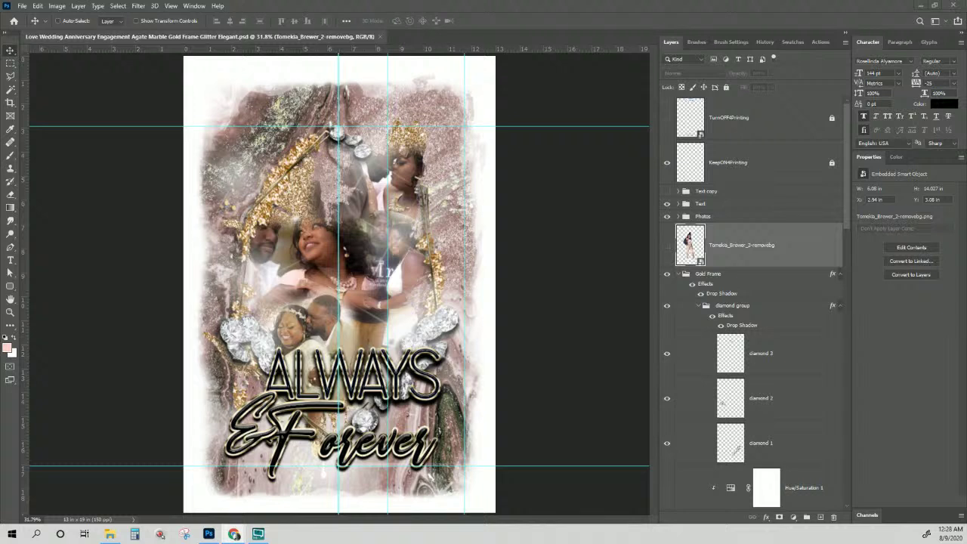
pyautogui.scroll(-10, 808, 221)
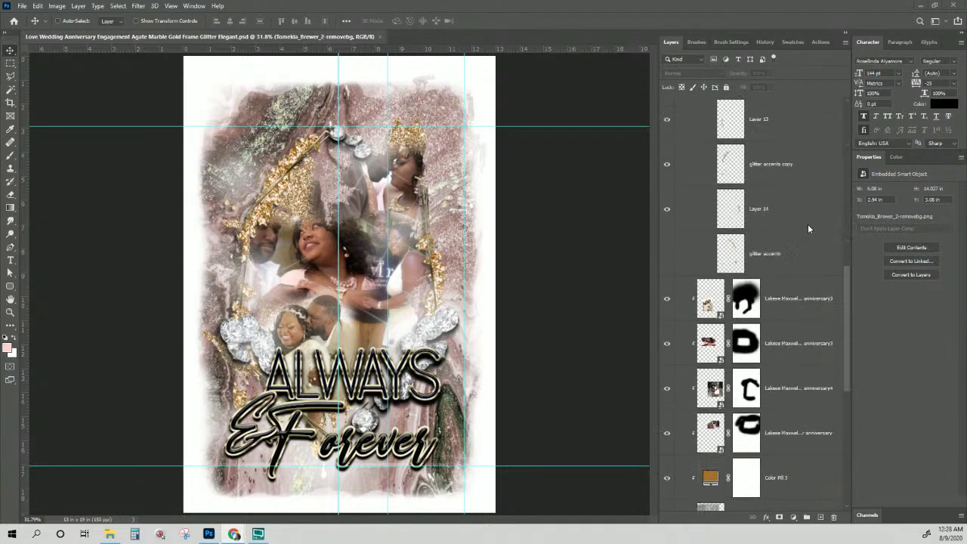
pyautogui.scroll(-3, 769, 210)
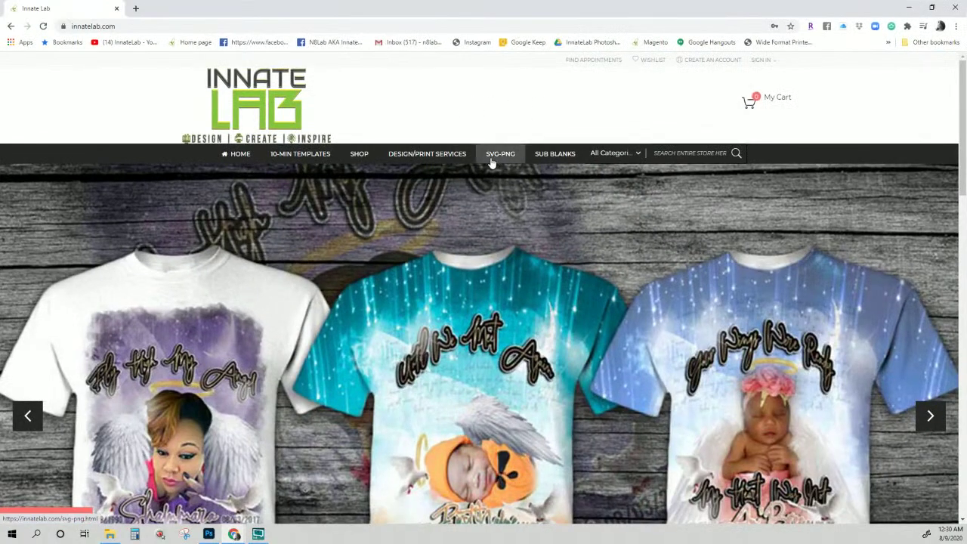
# Open the Sub Blanks category on the Innate Lab website and look through its products.
pyautogui.click(541, 155)
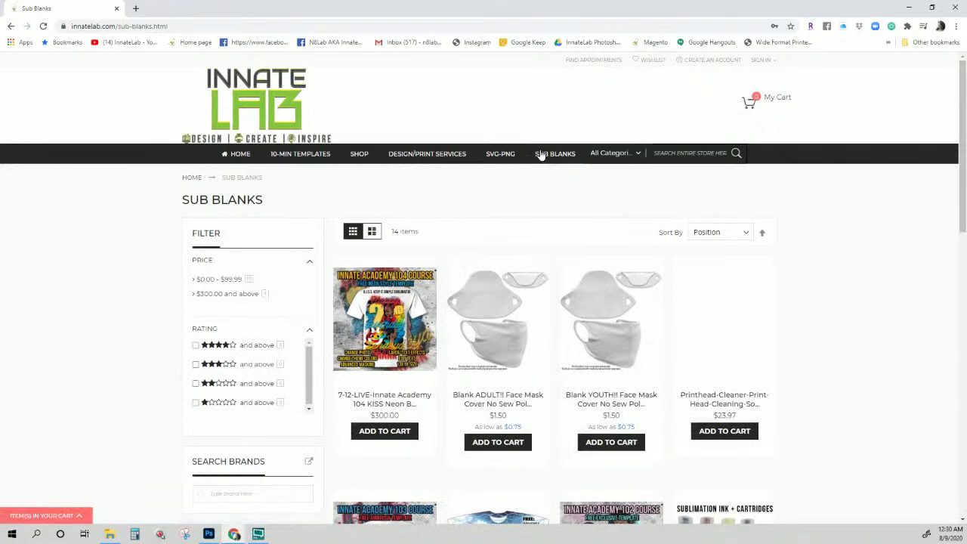
pyautogui.scroll(-7, 611, 253)
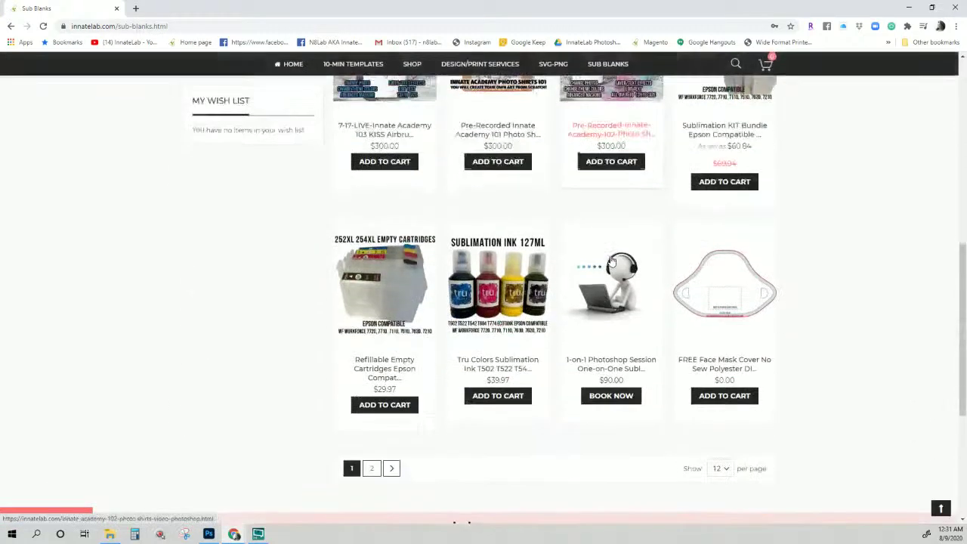
# Look through both pages of the Sub Blanks products, return to the first page and close the Innate Lab store window.
pyautogui.scroll(2, 612, 261)
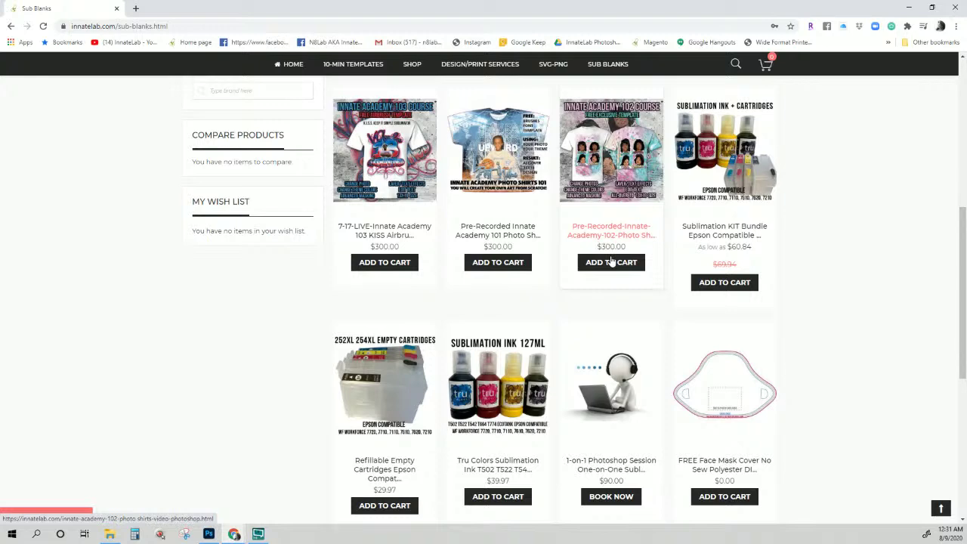
pyautogui.scroll(-2, 611, 262)
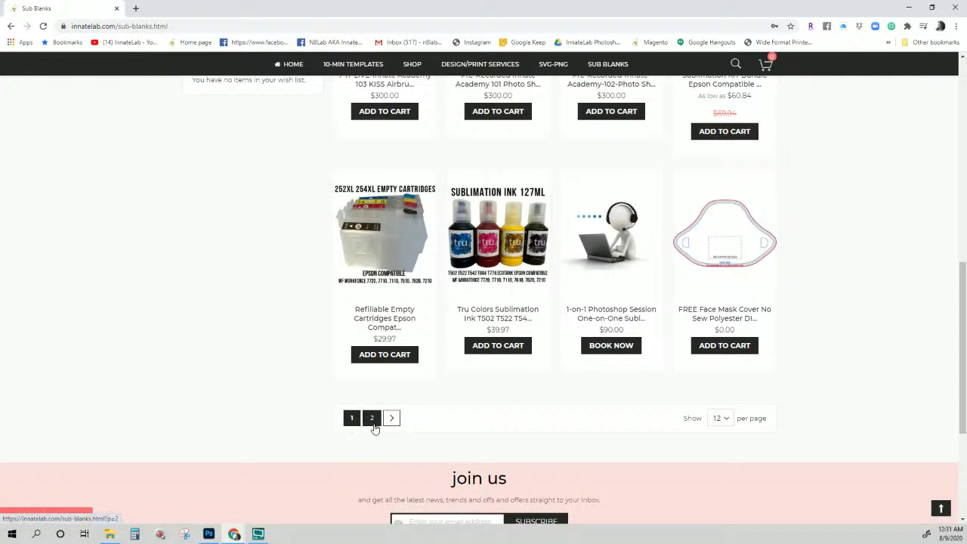
pyautogui.scroll(1, 375, 429)
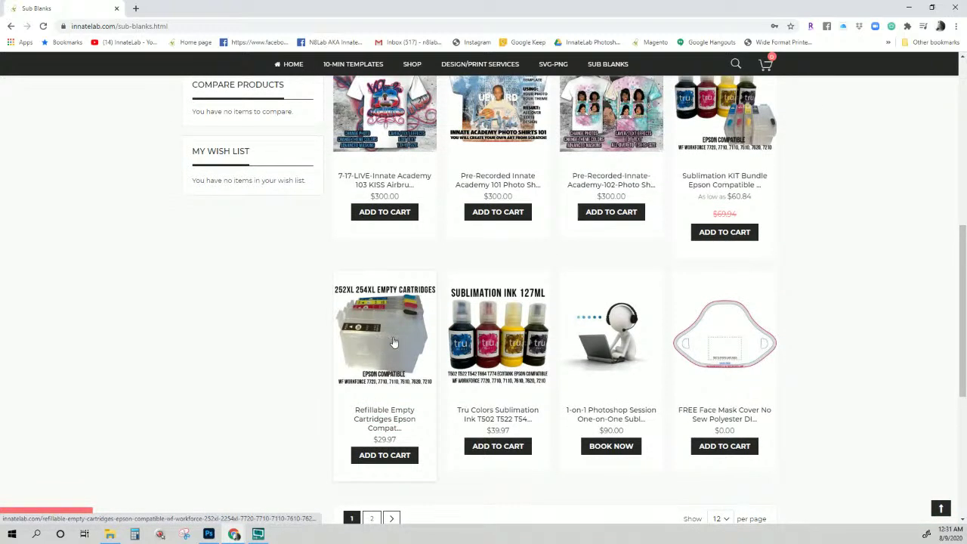
pyautogui.scroll(-1, 379, 345)
pyautogui.scroll(2, 395, 237)
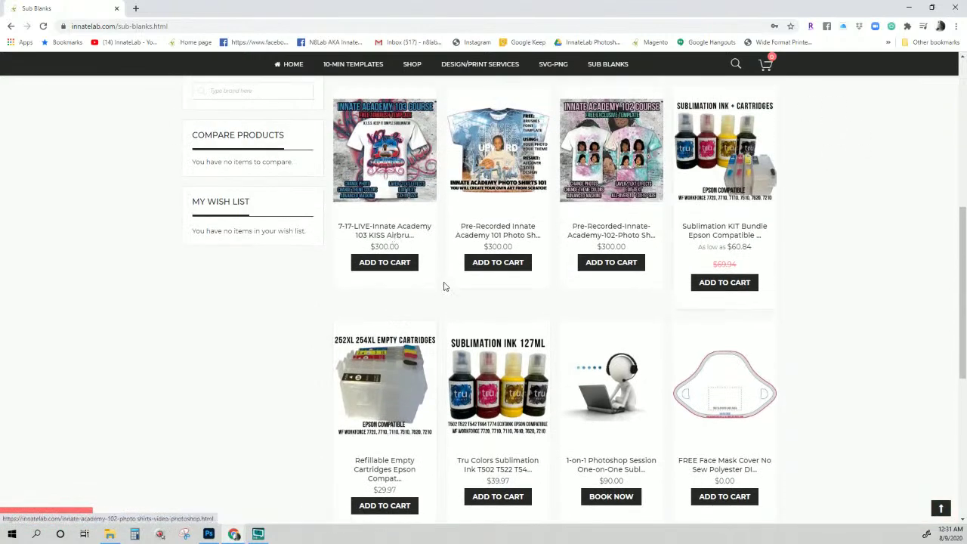
pyautogui.scroll(-3, 408, 325)
pyautogui.click(372, 317)
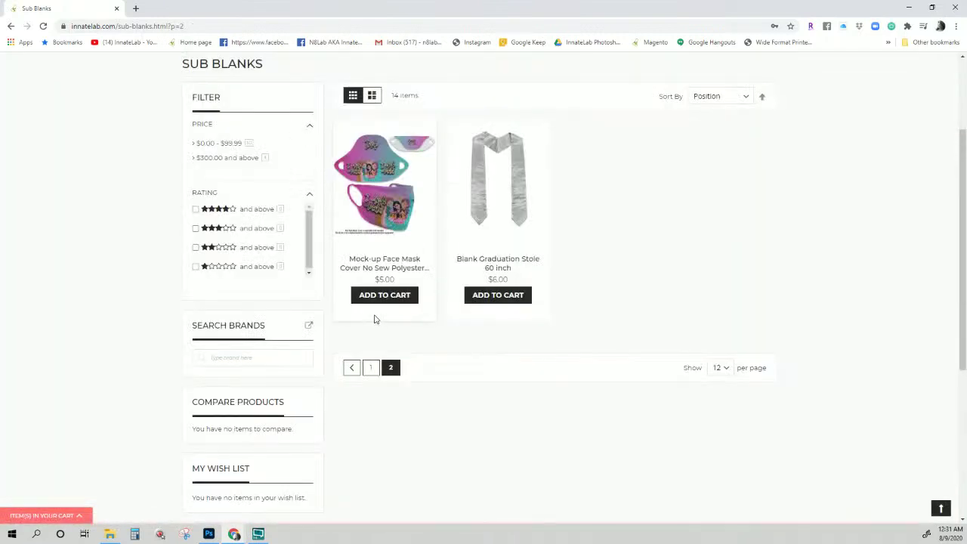
pyautogui.click(352, 362)
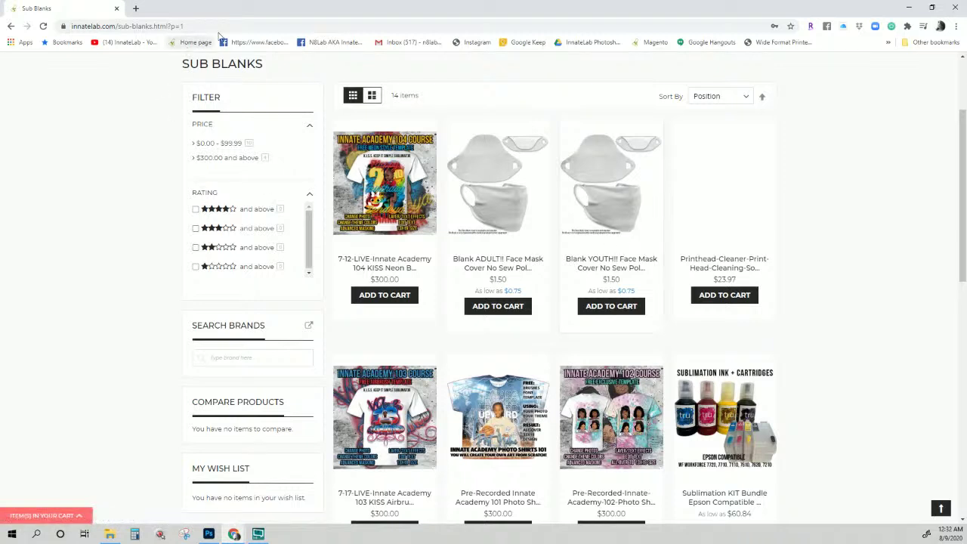
pyautogui.click(954, 9)
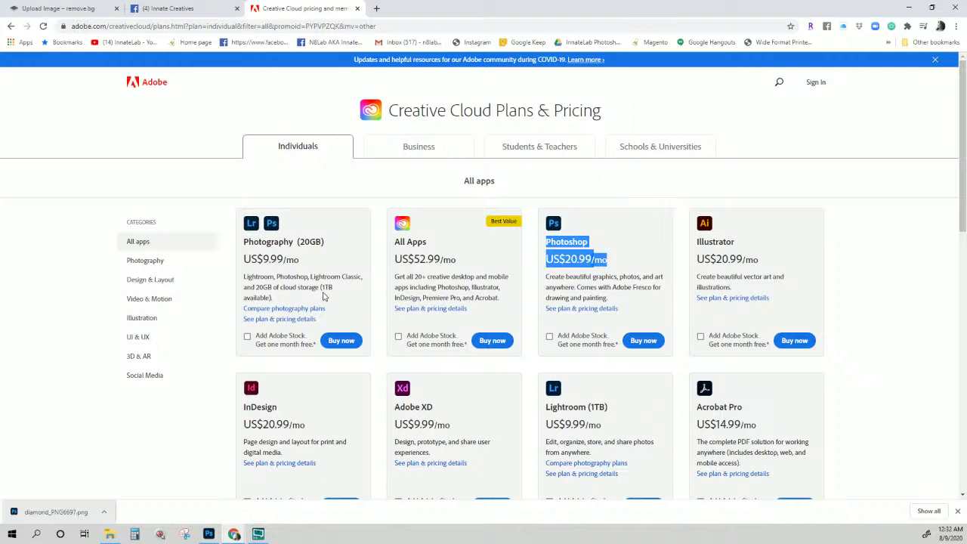
# Copy the link address of the Photography (20GB) plan's purchase link on the Creative Cloud pricing page.
pyautogui.scroll(-2, 322, 296)
pyautogui.scroll(2, 323, 296)
pyautogui.rightClick(330, 344)
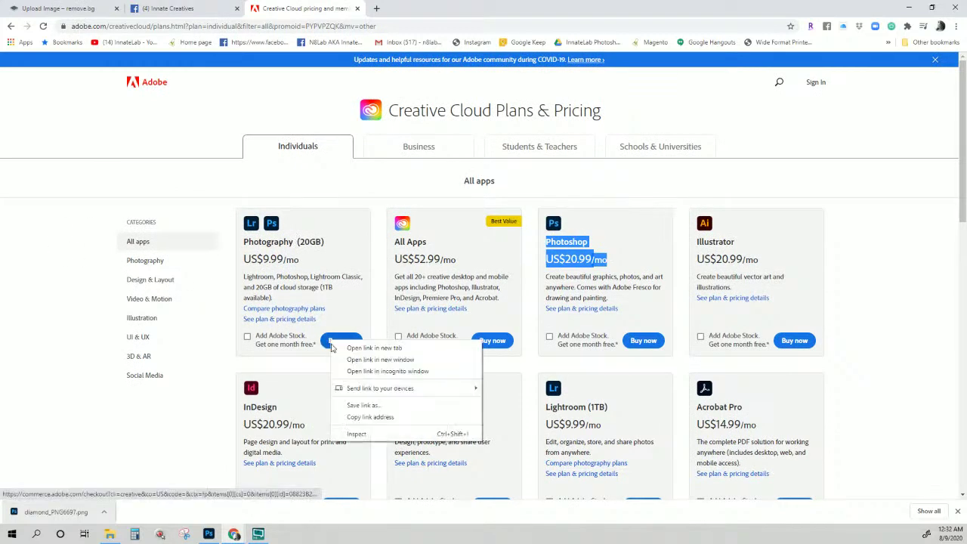
pyautogui.click(366, 418)
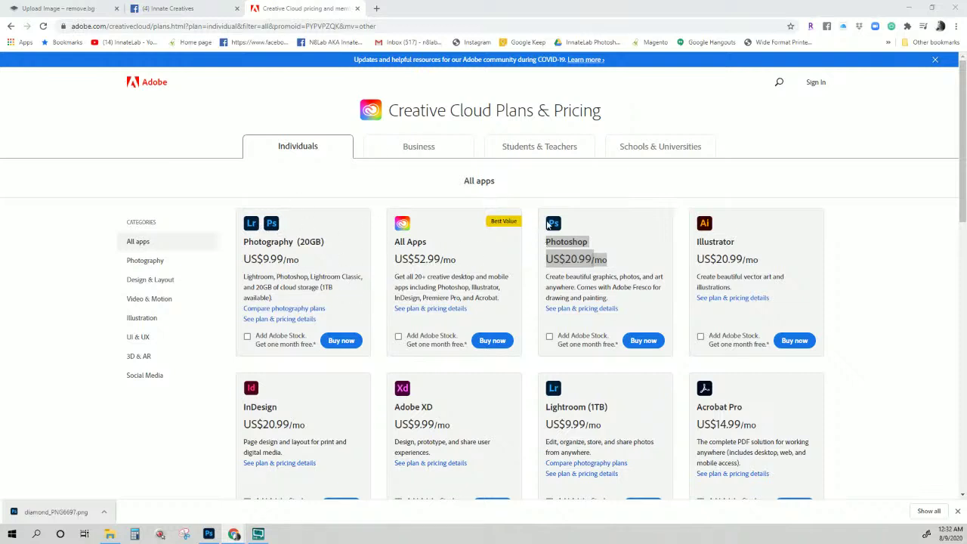
# Highlight the Photoshop and Photography (20GB) plan names and prices plus the 20GB label, and switch back to the anniversary design in Photoshop.
pyautogui.moveTo(637, 264); pyautogui.dragTo(544, 225)
pyautogui.moveTo(304, 267); pyautogui.dragTo(242, 221)
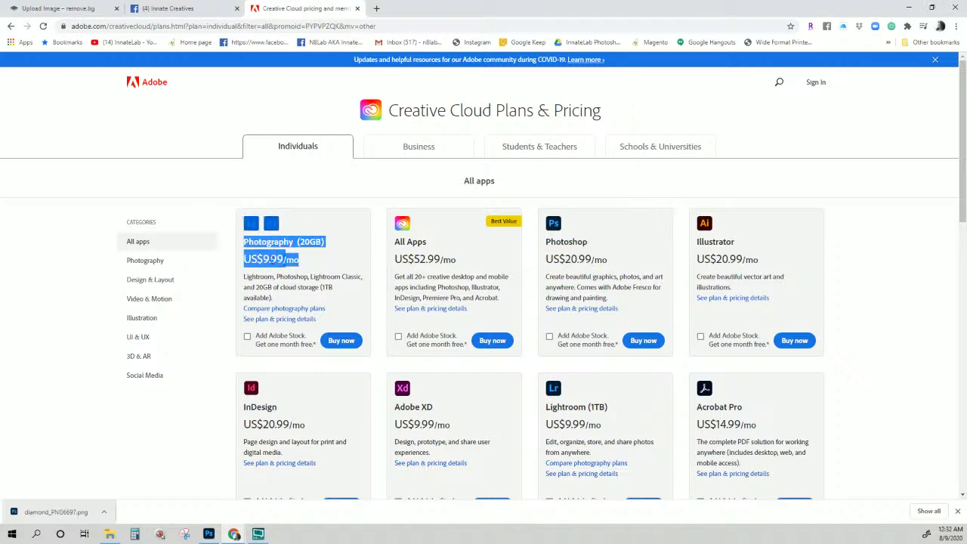
pyautogui.moveTo(323, 242); pyautogui.dragTo(299, 242)
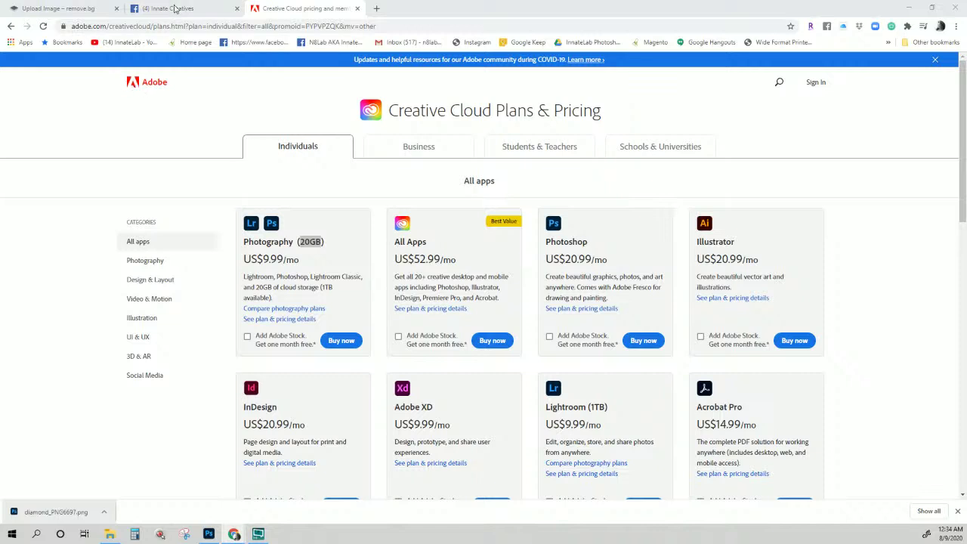
pyautogui.click(909, 8)
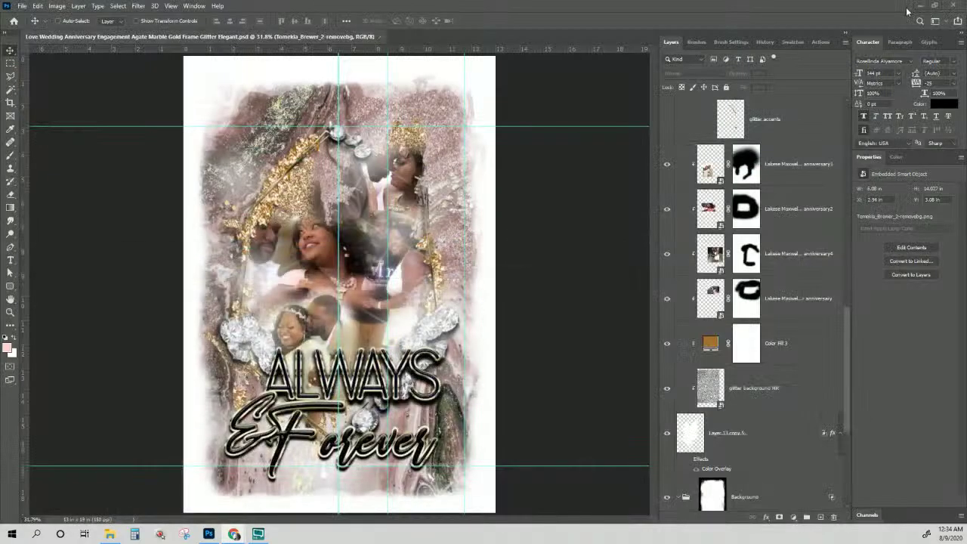